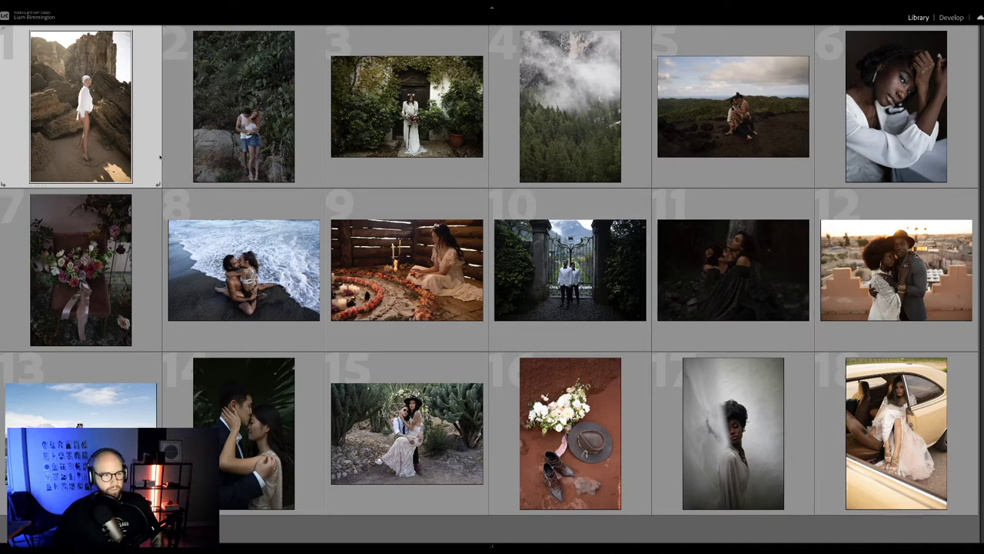
- Open the beach-rocks portrait full size and bring it into Develop for editing
double_click(97, 128)
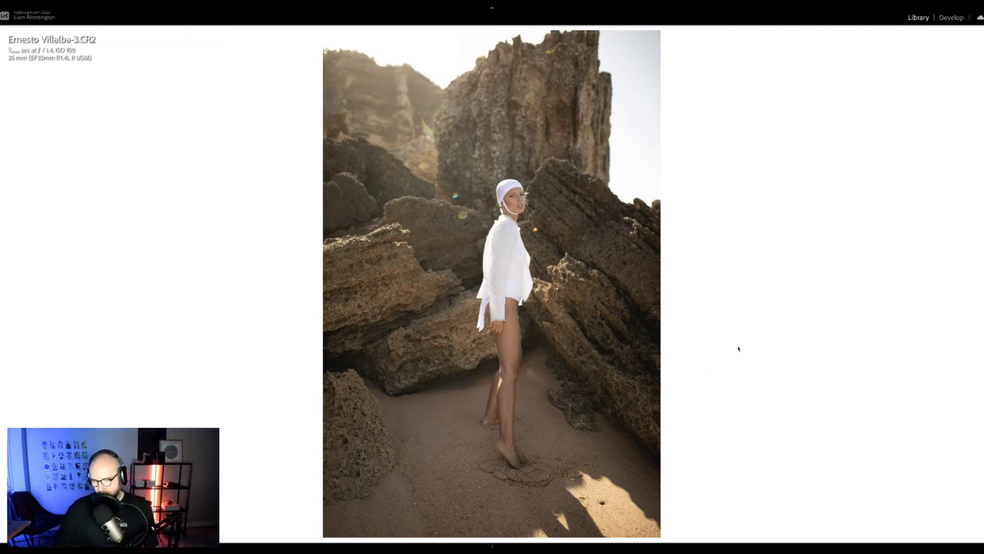
key("d")
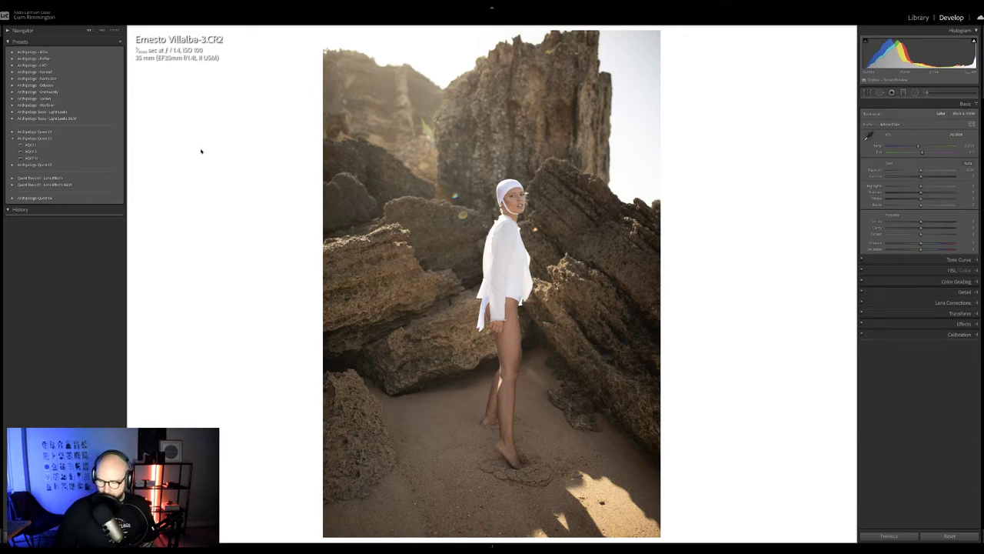
- Apply the AQQ1 preset from Archipelago Quest 02 to the beach rocks photo
left_click(81, 147)
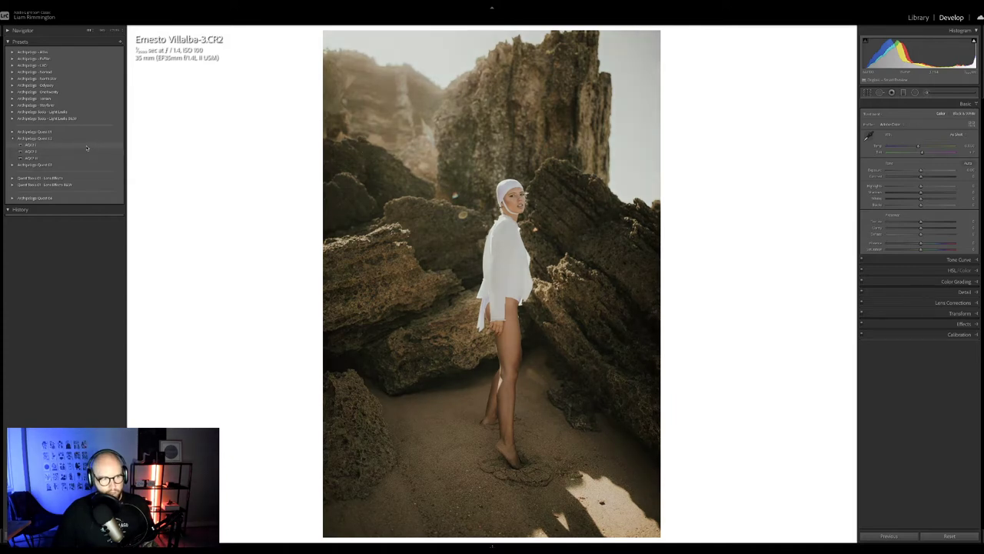
left_click(86, 148)
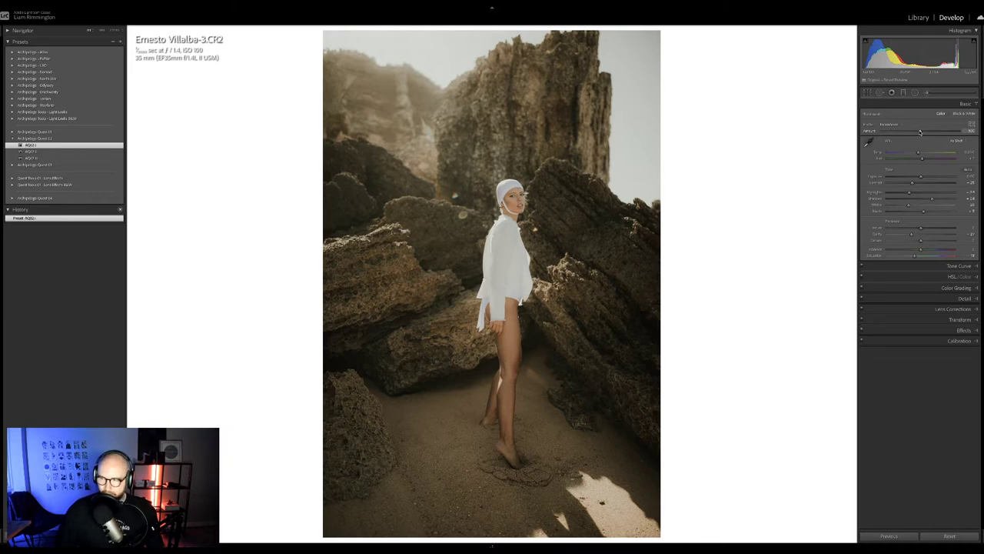
- Lower the preset's profile amount, raise exposure slightly, tweak contrast, then show Before/After side by side
left_click_drag(919, 132, 979, 140)
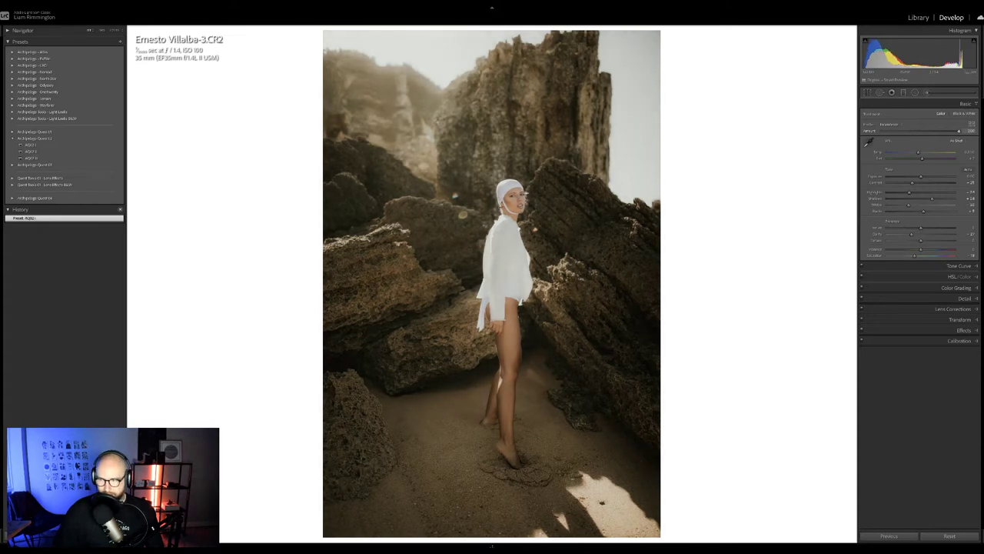
mouse_move(978, 138)
left_mouse_down()
mouse_move(841, 142)
mouse_move(976, 141)
left_mouse_up()
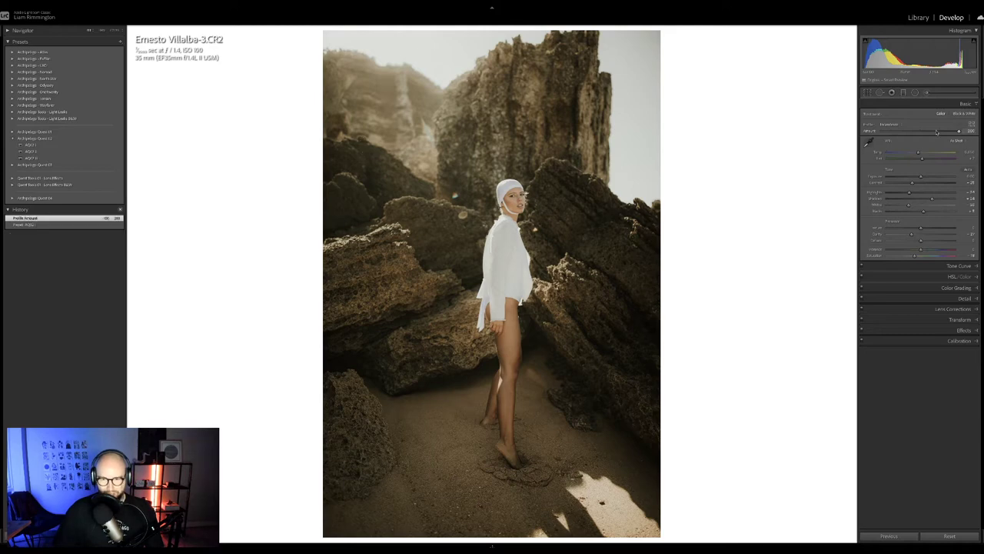
mouse_move(924, 173)
left_mouse_down()
mouse_move(932, 176)
mouse_move(919, 176)
left_mouse_up()
left_click_drag(905, 53, 916, 52)
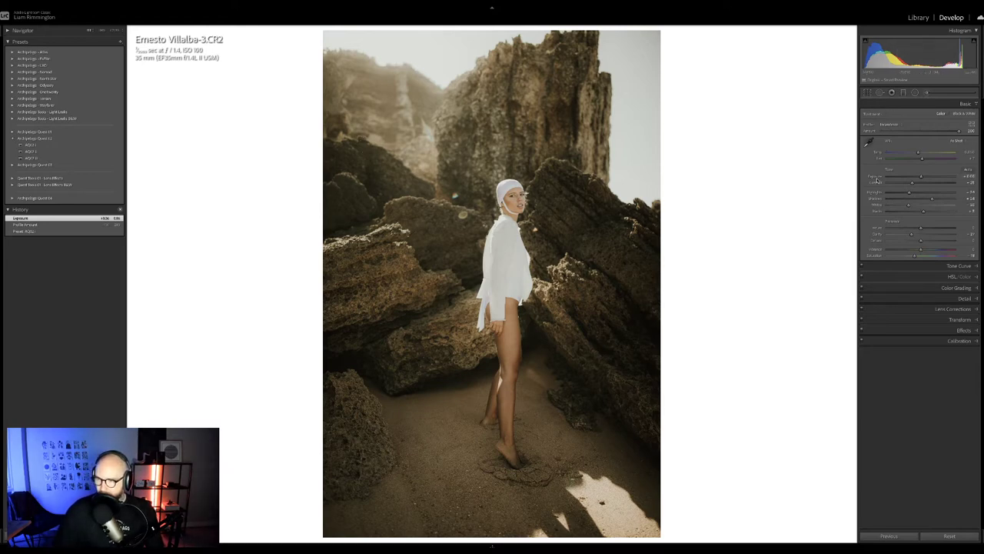
left_click_drag(913, 187, 920, 182)
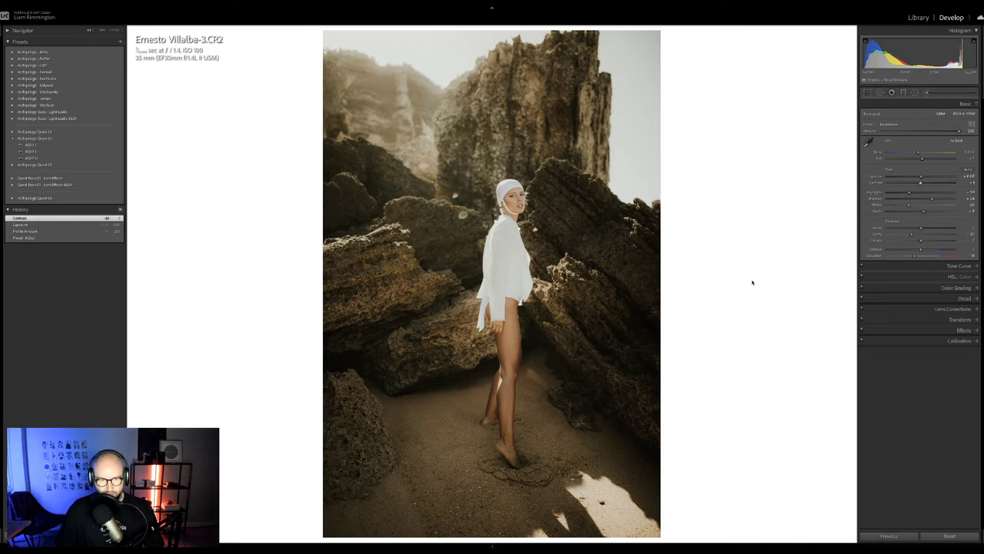
key("y")
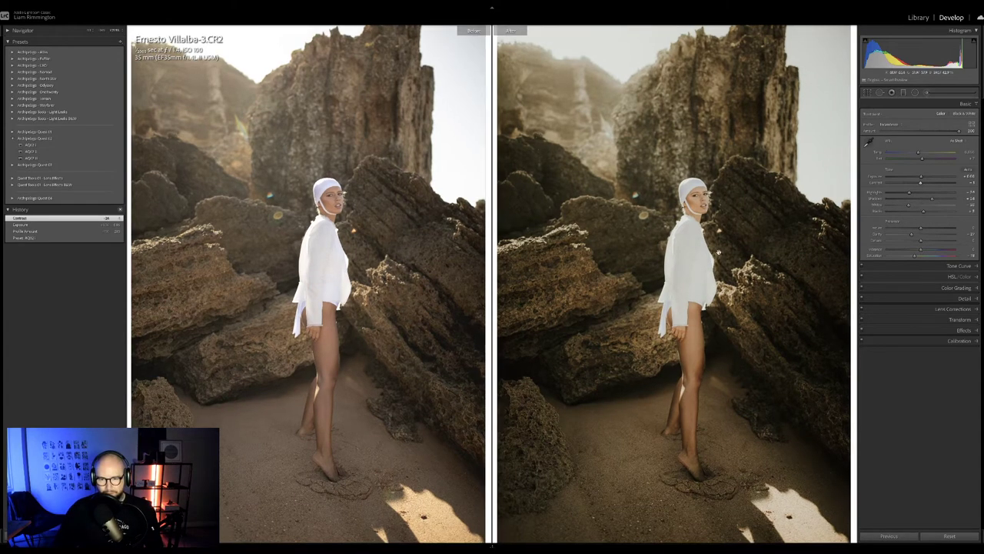
left_click(704, 252)
left_click_drag(704, 252, 656, 255)
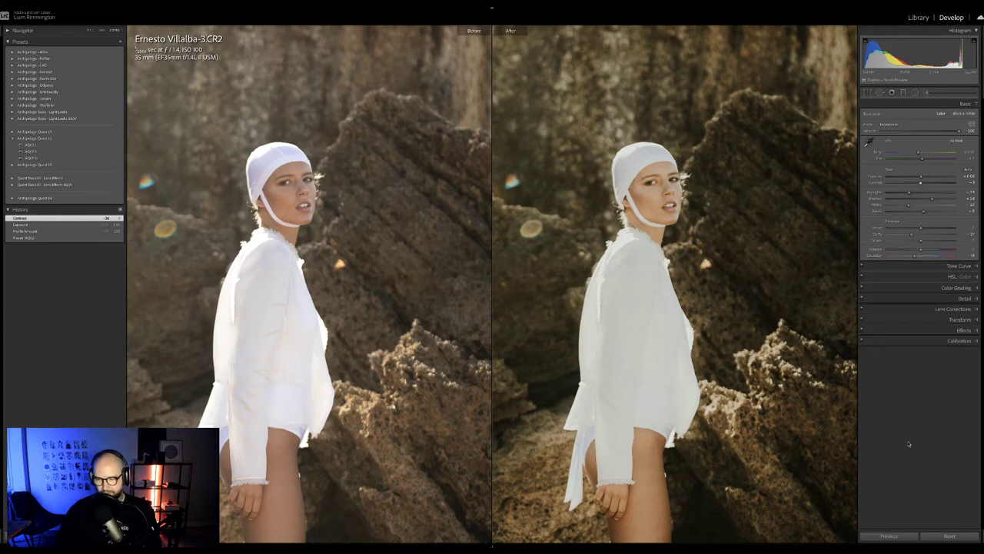
left_click_drag(653, 384, 507, 311)
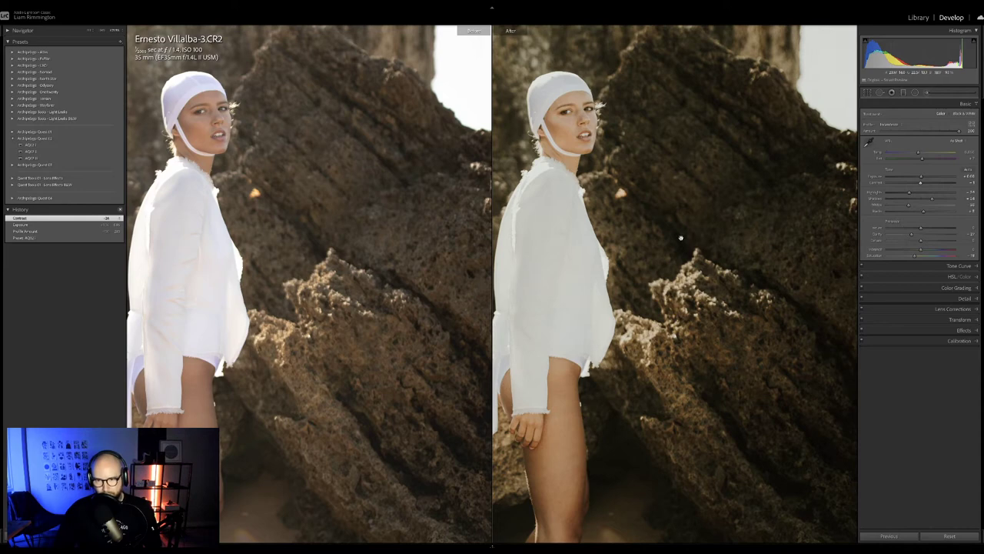
left_click_drag(541, 333, 602, 353)
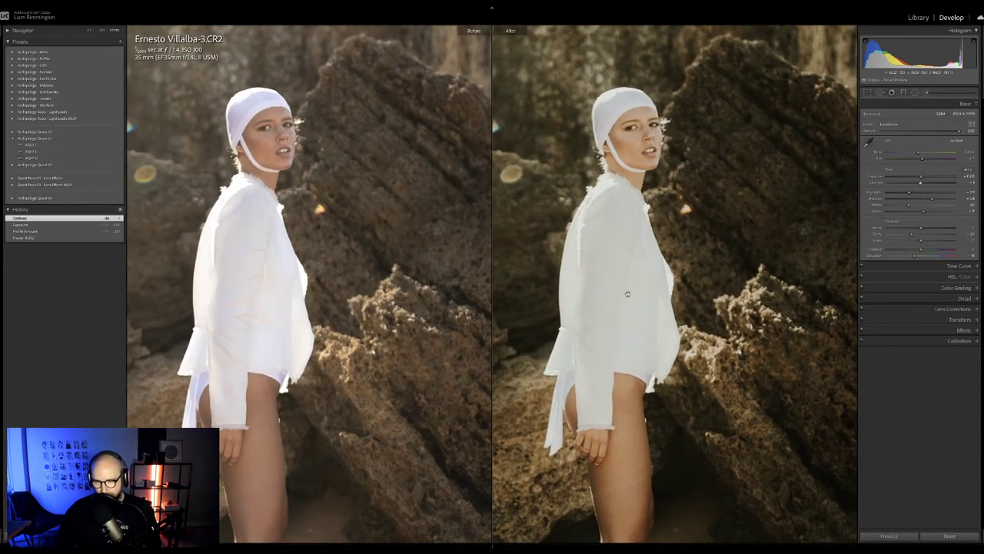
left_click_drag(622, 234, 659, 242)
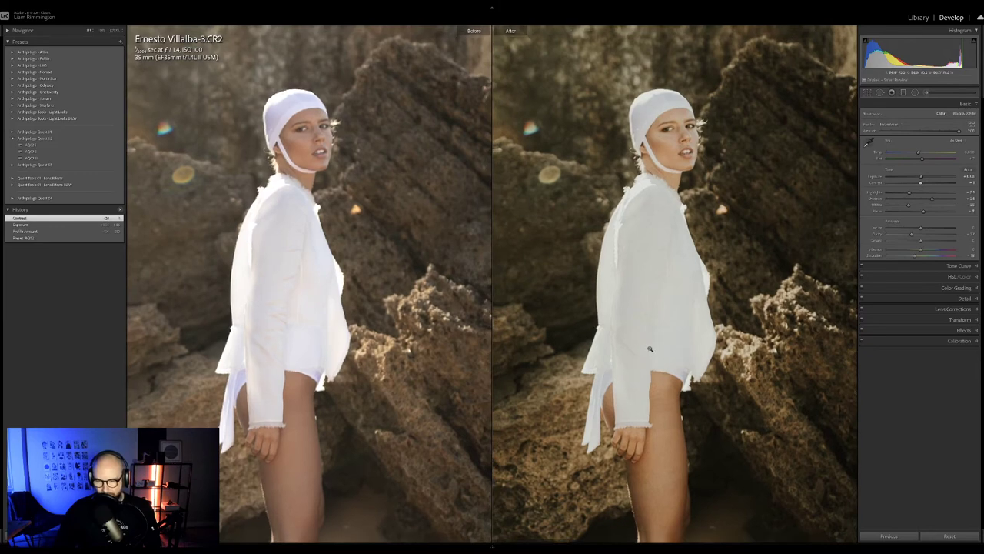
left_click(652, 350)
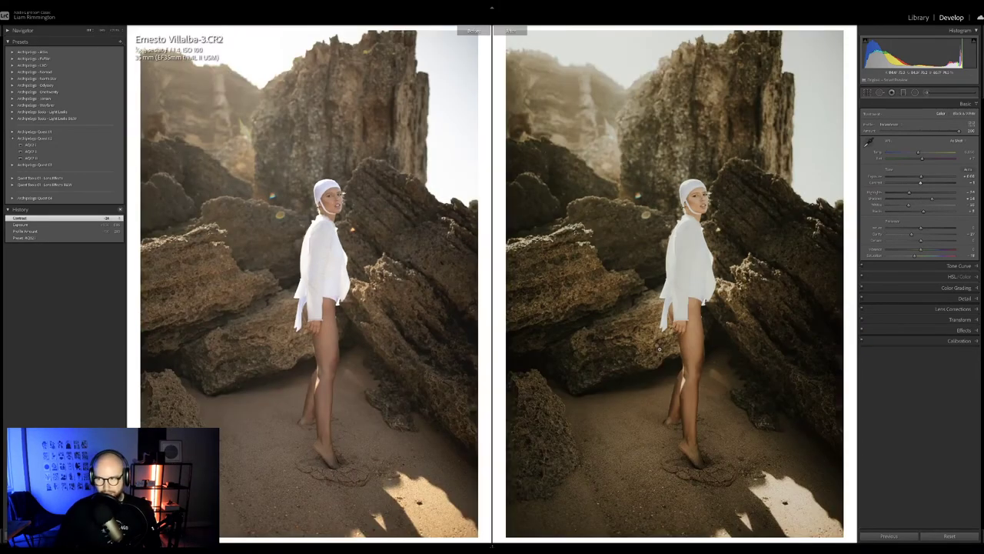
key("y")
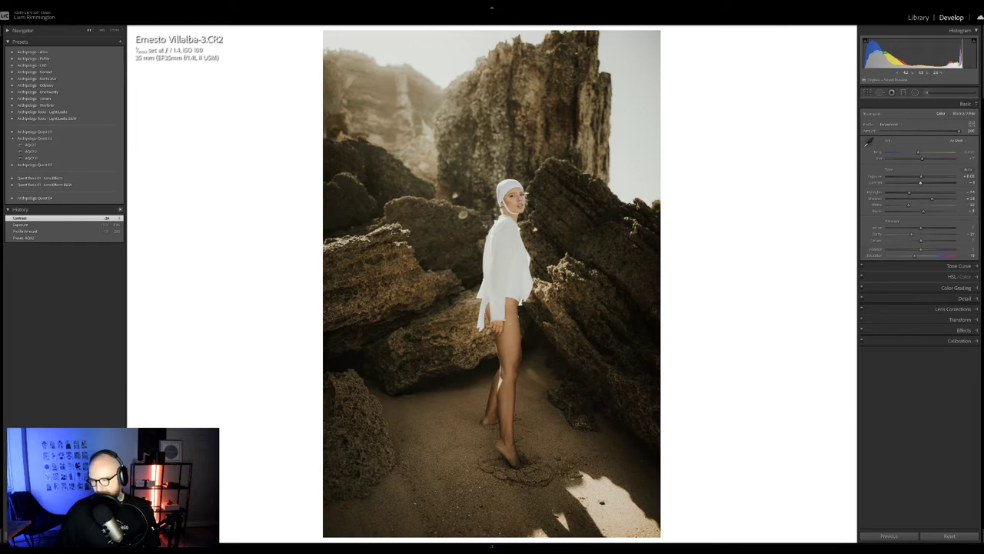
- Go back to the grid, select the couple-among-cacti photo, and load it in Develop
key("g")
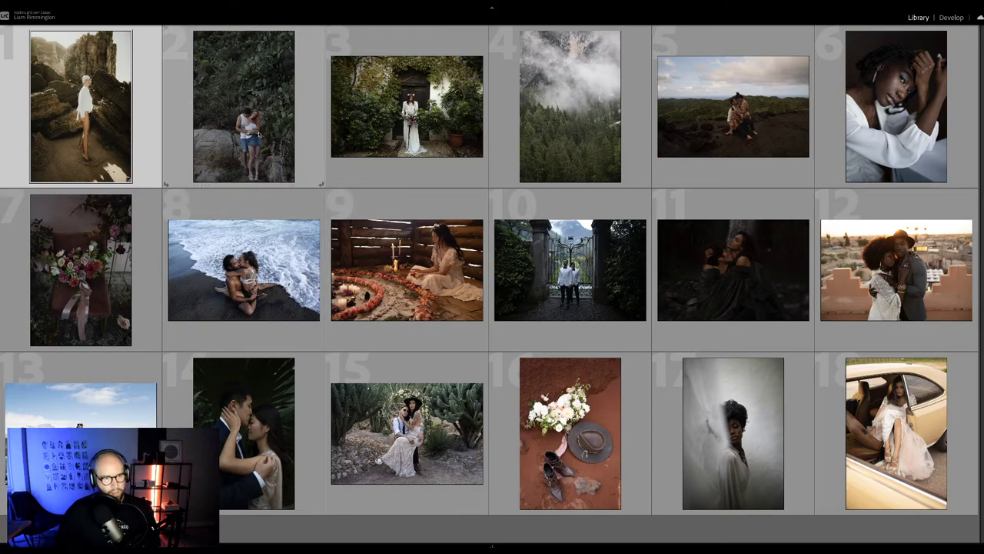
left_click(285, 183)
key("d")
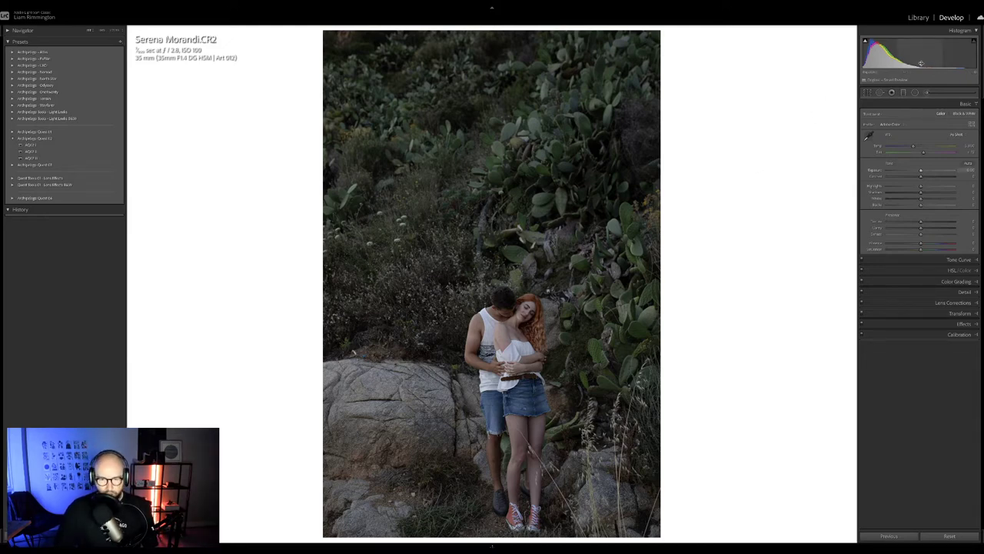
- Raise the couple photo's exposure and warm its Temp slightly, easing it back a touch
left_click_drag(921, 63, 938, 63)
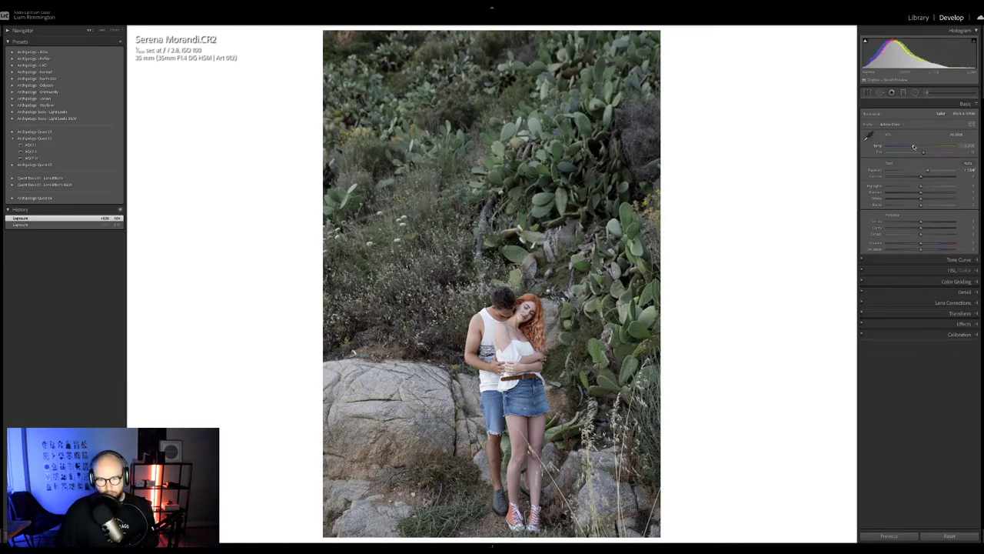
left_click_drag(914, 146, 922, 147)
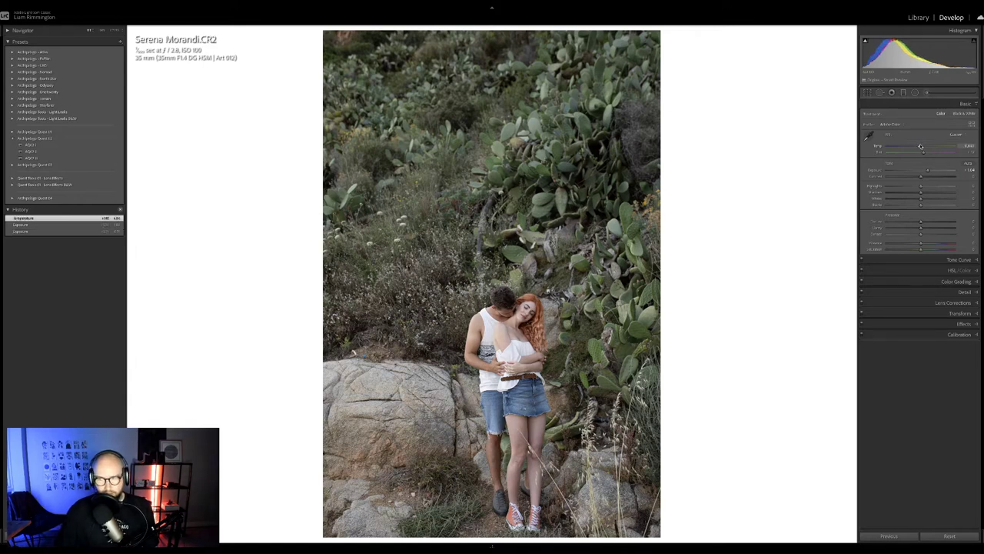
left_click_drag(921, 146, 919, 146)
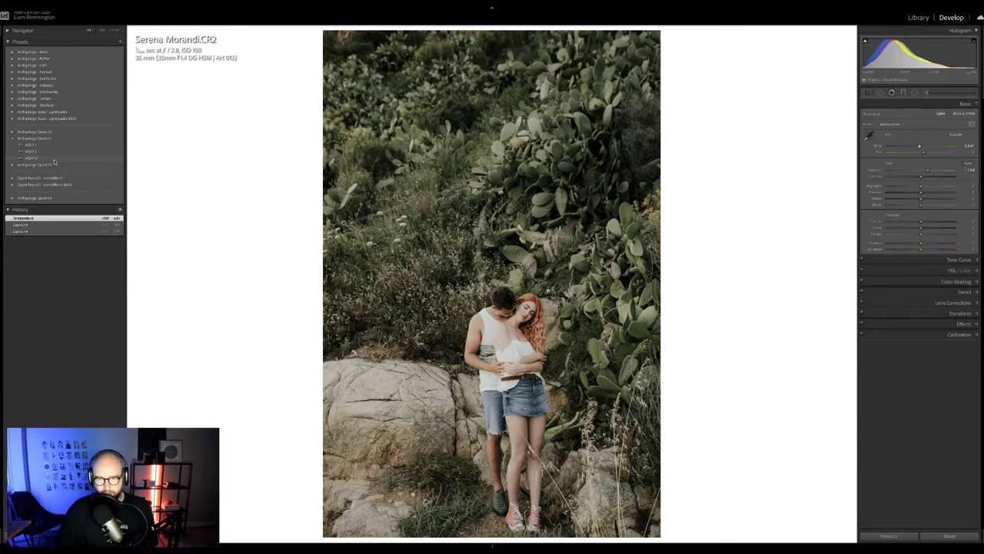
- Apply the AQQ2 preset, inspect the couple at 1:1 against the unedited view, then fit
left_click(53, 152)
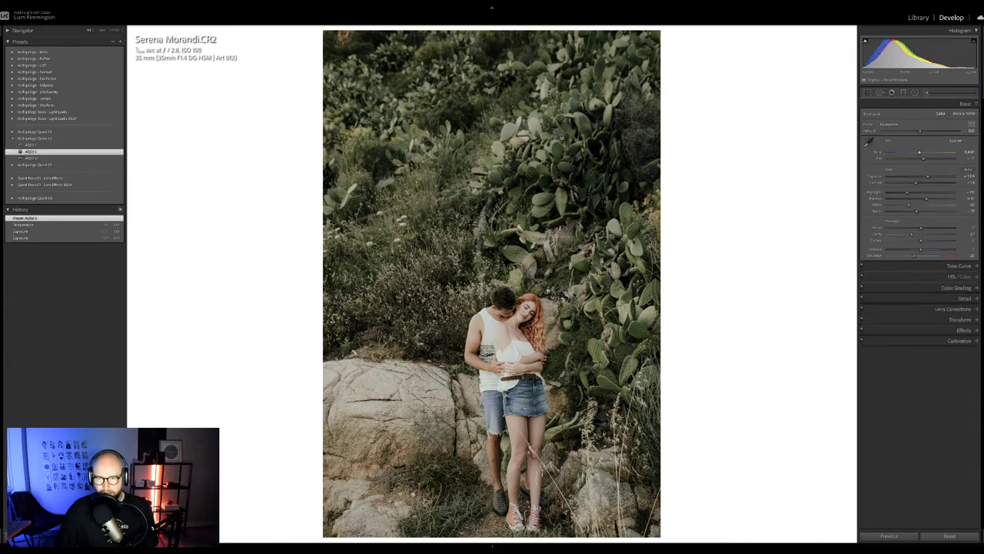
left_click(563, 177)
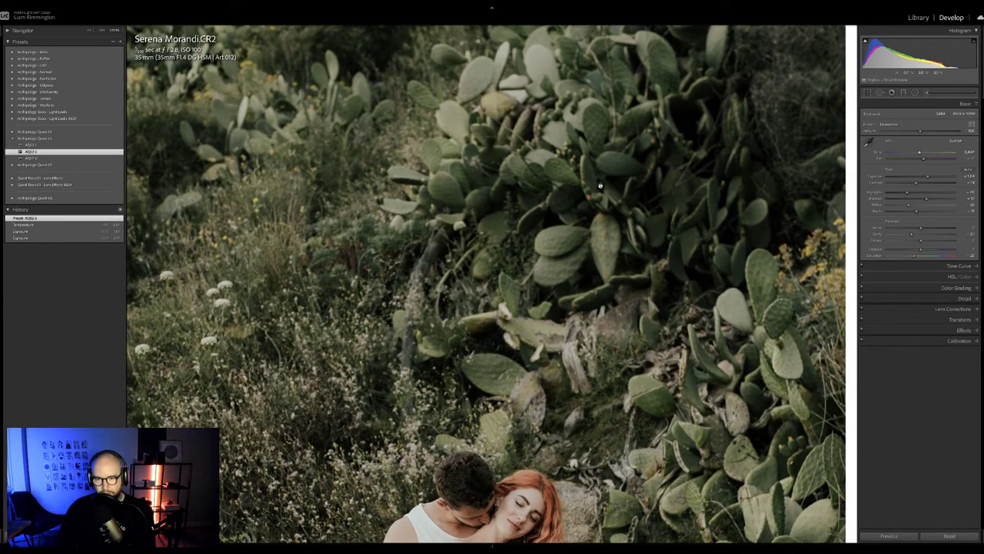
key("backslash")
key("backslash")
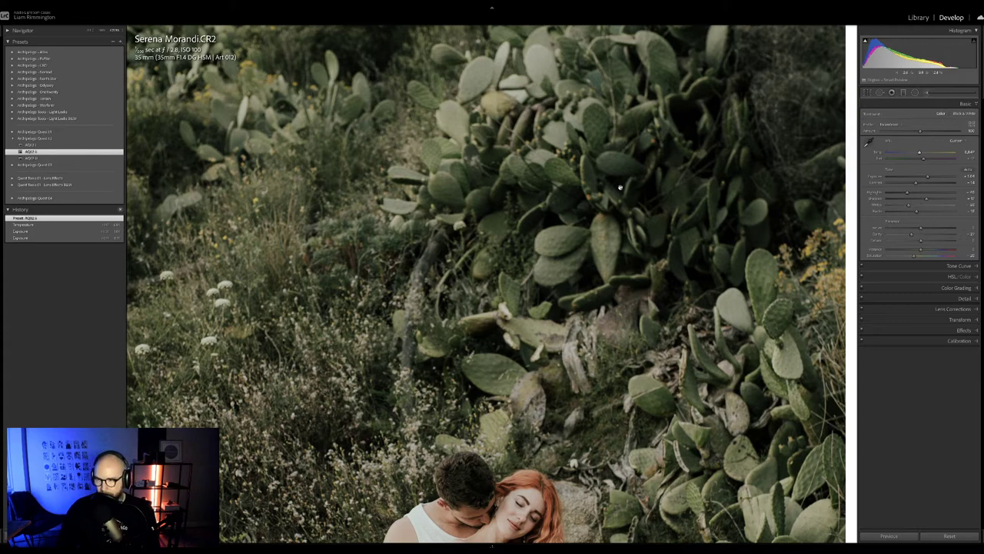
left_click(619, 189)
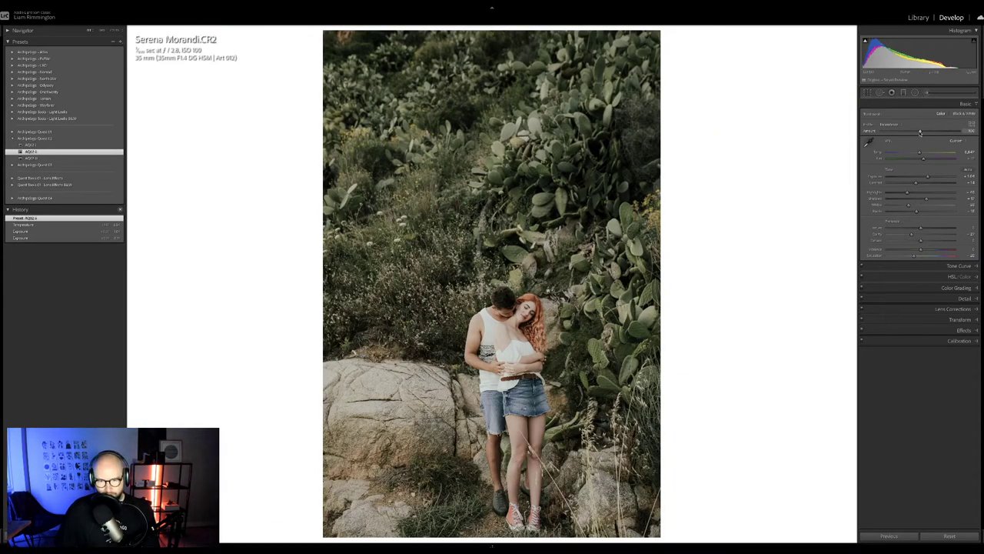
- Adjust the AQQ2 profile amount and bring the exposure down slightly
left_click_drag(920, 132, 959, 131)
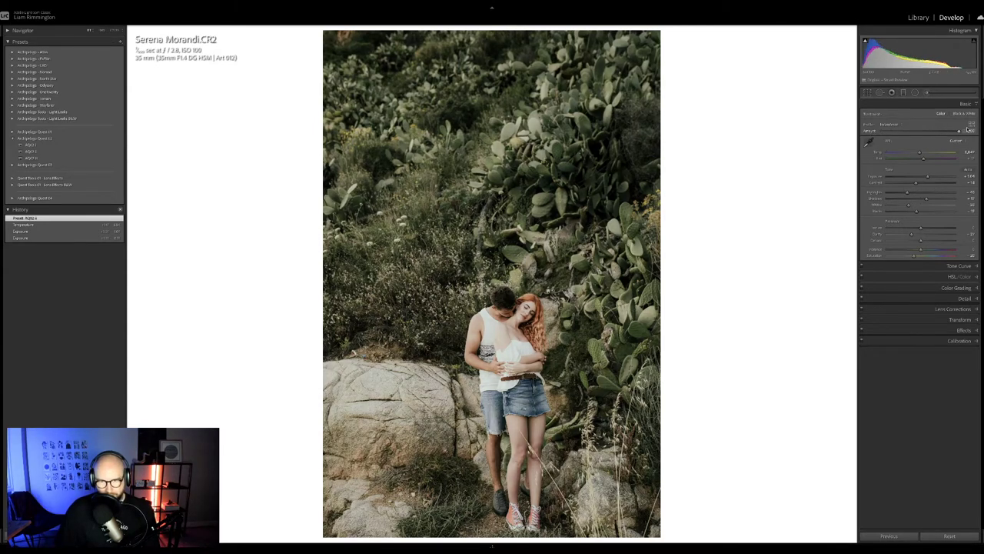
left_click_drag(906, 130, 936, 116)
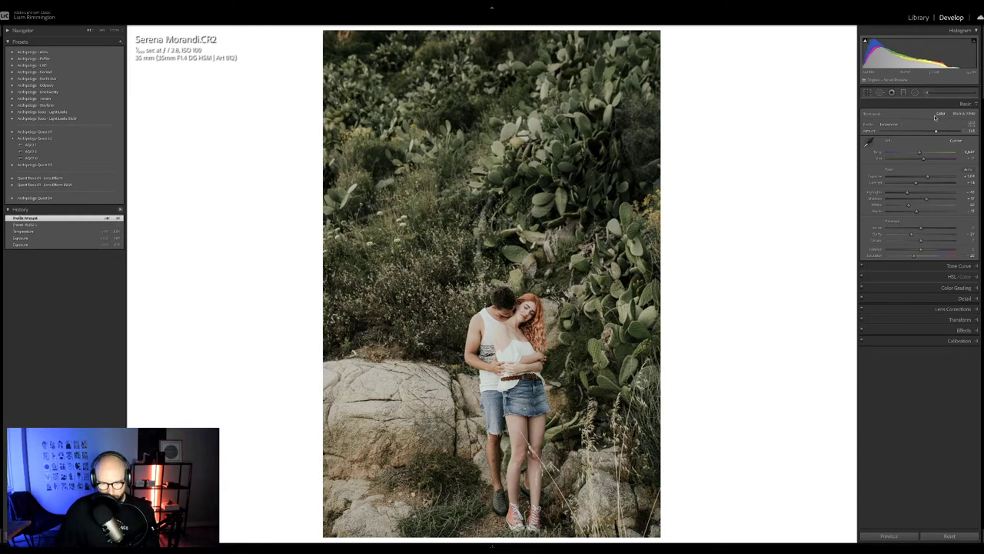
left_click_drag(931, 62, 895, 48)
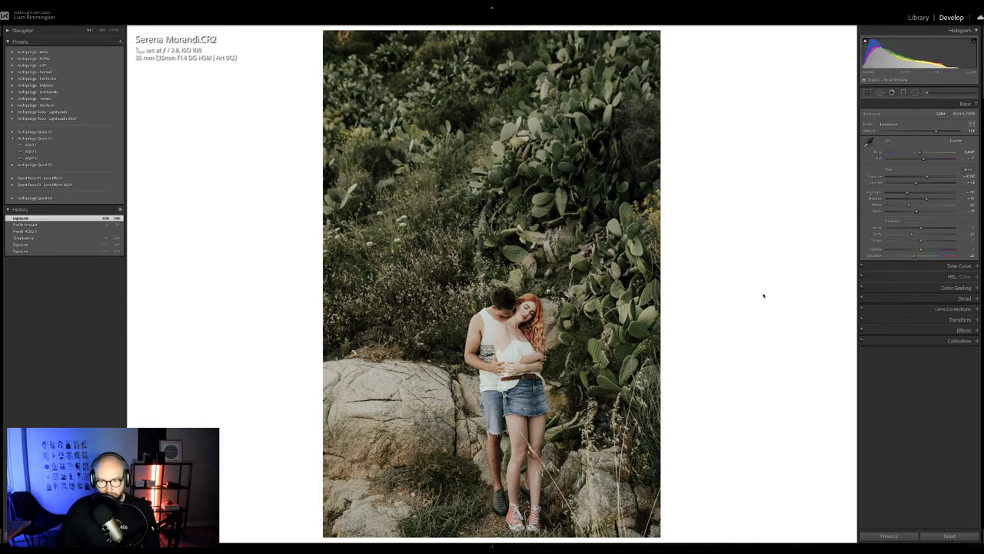
- Compare the cactus couple edit with the original up close, panning over faces and cactus, then return to the grid
key("y")
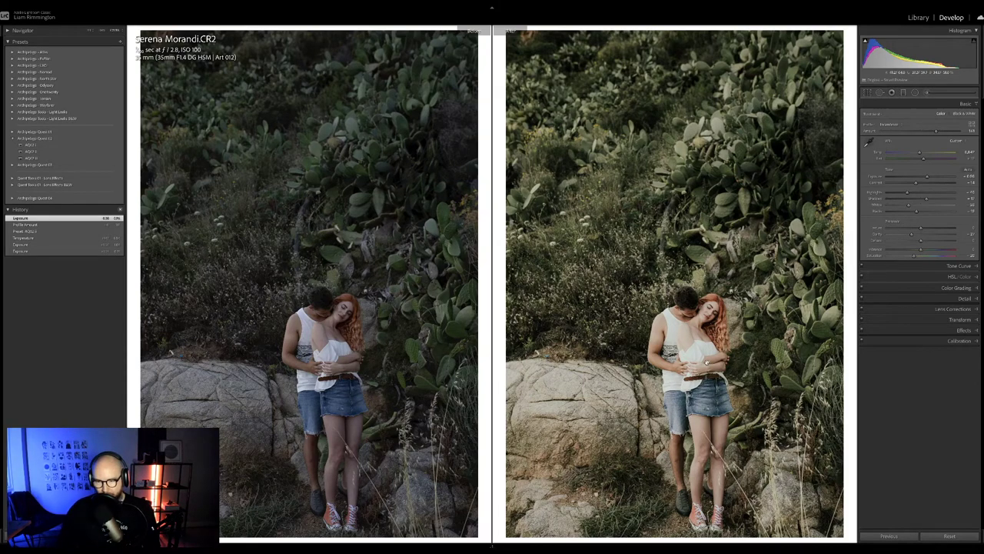
left_click(708, 362)
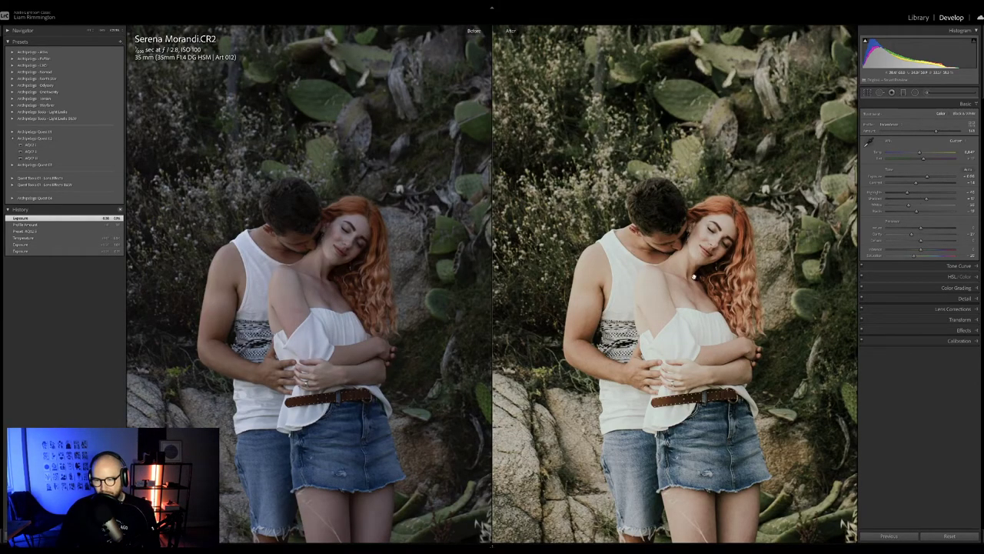
scroll(696, 277, "down", 5)
scroll(699, 279, "down", 1)
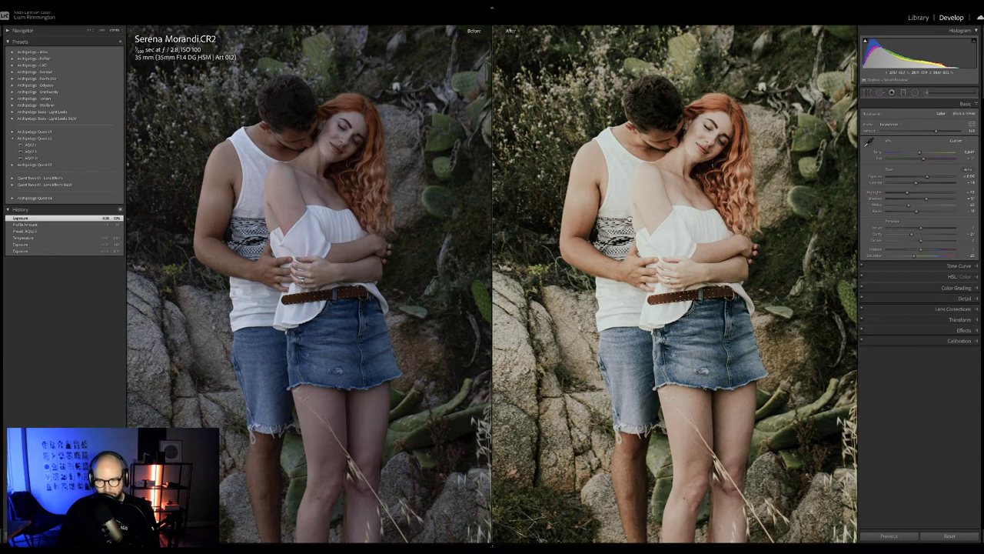
left_click_drag(629, 221, 577, 520)
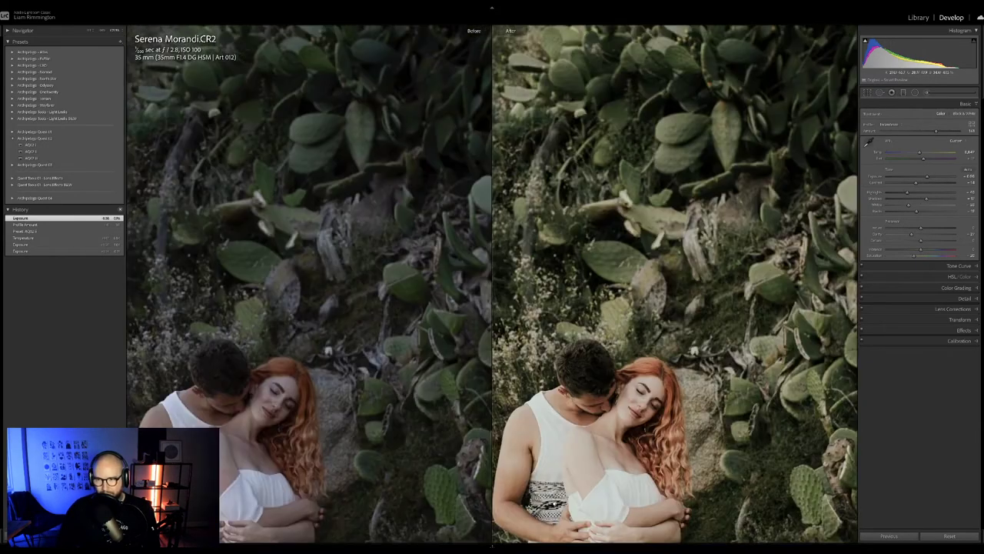
left_click_drag(727, 23, 698, 198)
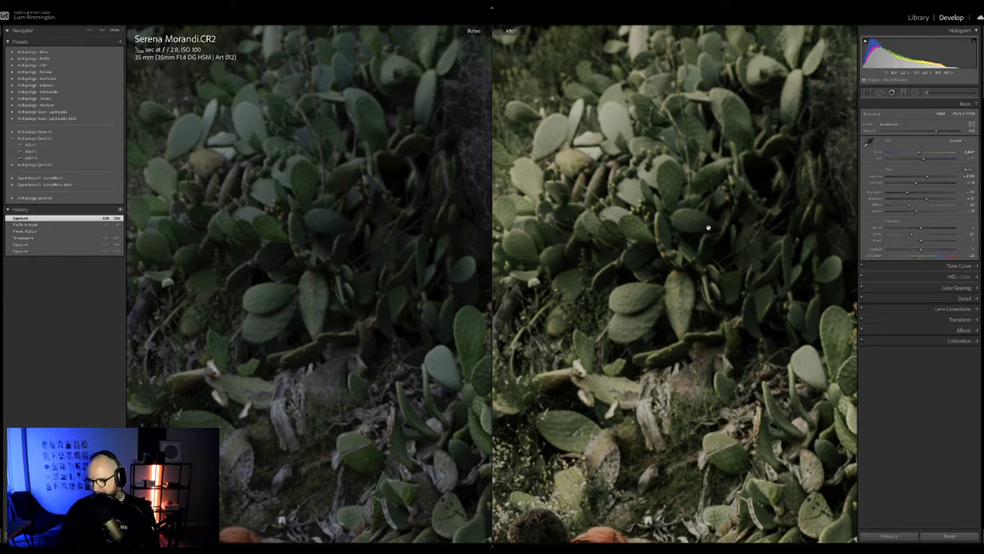
left_click(709, 227)
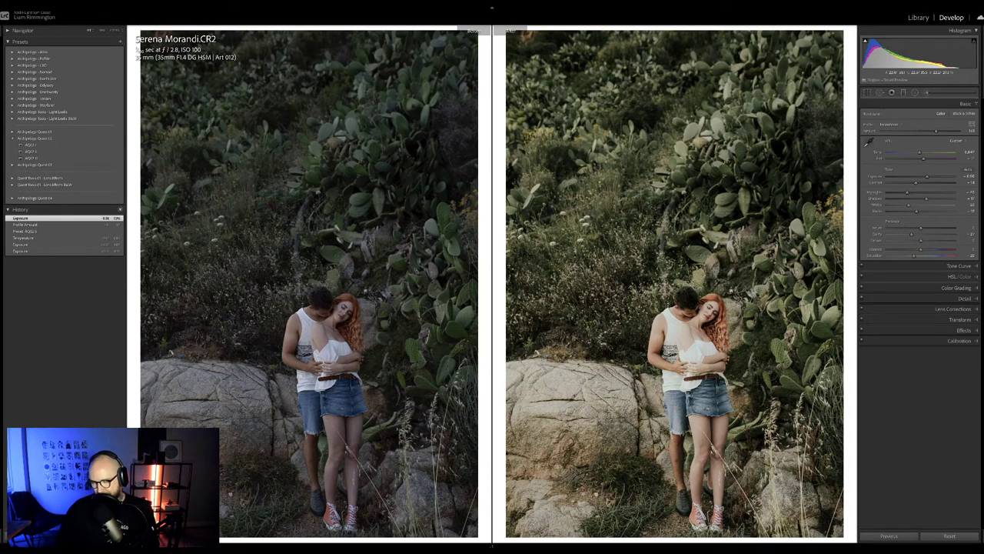
key("g")
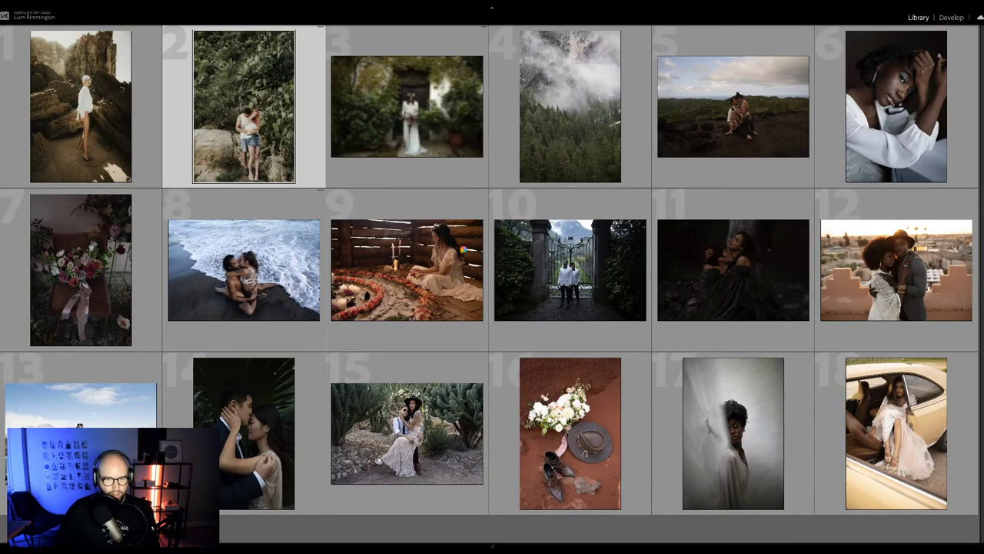
- Select photo 11, the dark waterfall couple shot, and load it in Develop
left_click(698, 247)
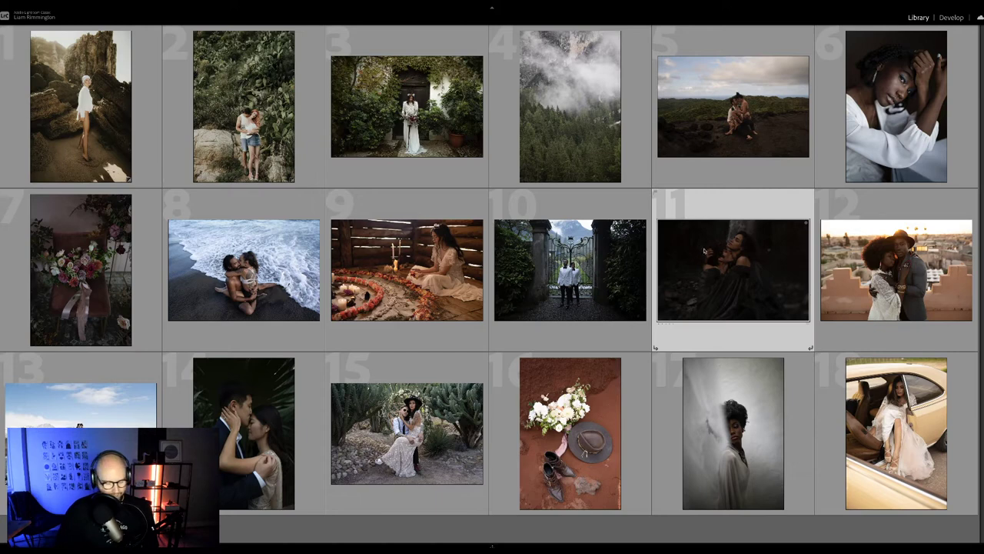
key("d")
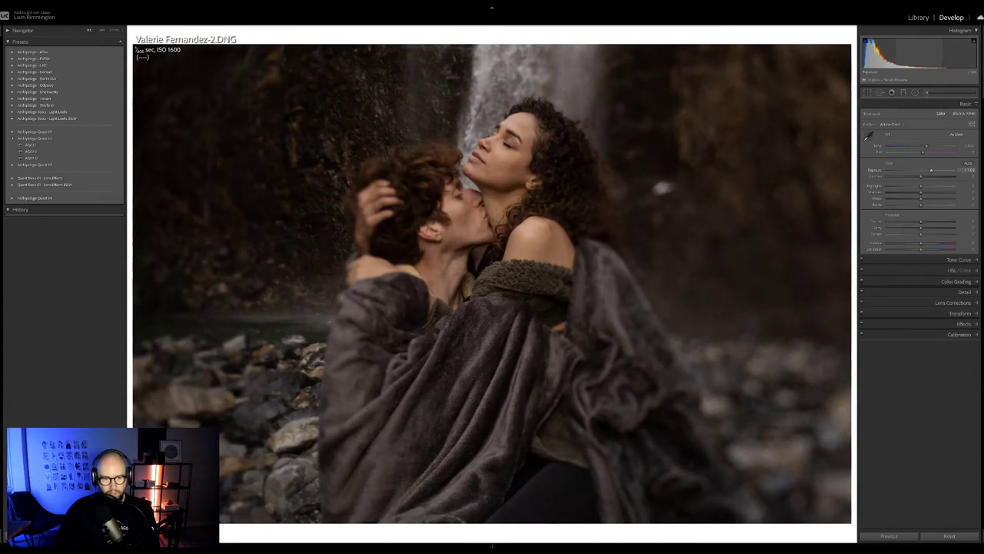
- Cool the Temp slightly and apply a darker, moodier Archipelago Quest preset
left_click_drag(926, 145, 921, 149)
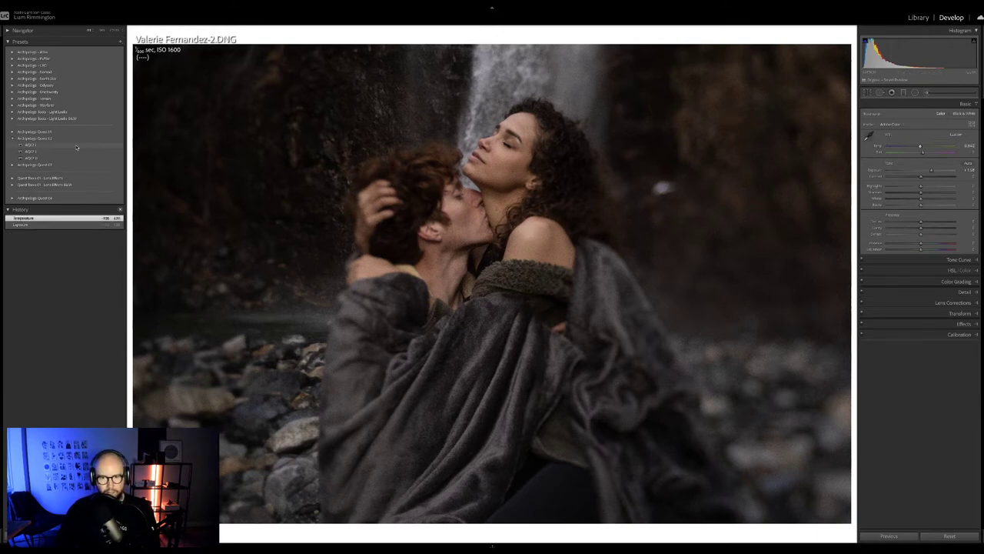
mouse_move(76, 146)
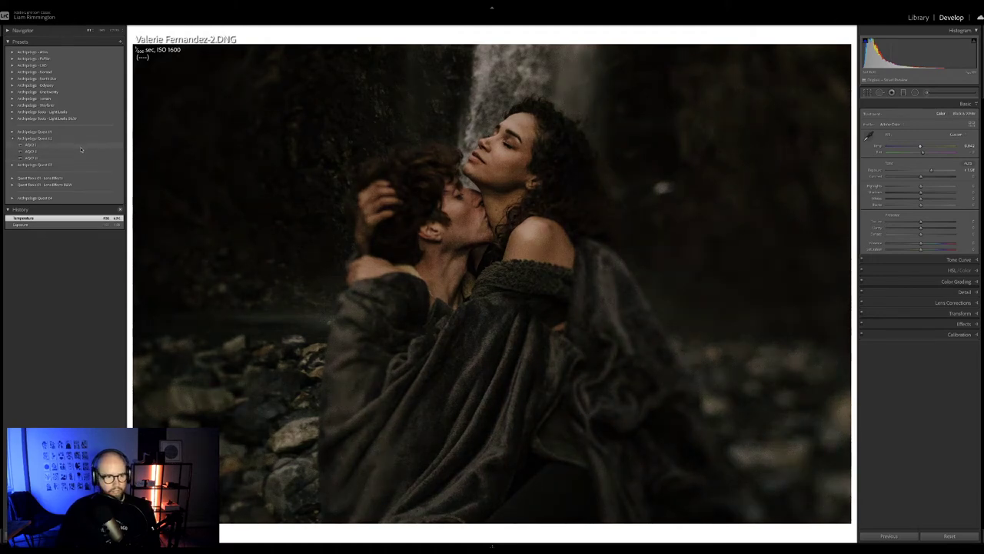
left_click(80, 151)
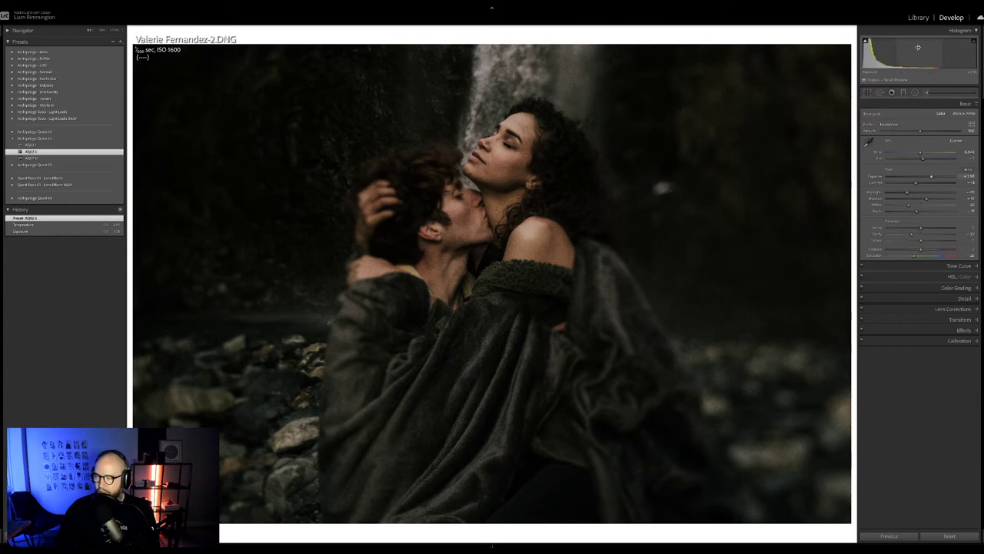
- Nudge the waterfall photo's Exposure and raise the preset's Profile Amount
left_click_drag(931, 176, 932, 176)
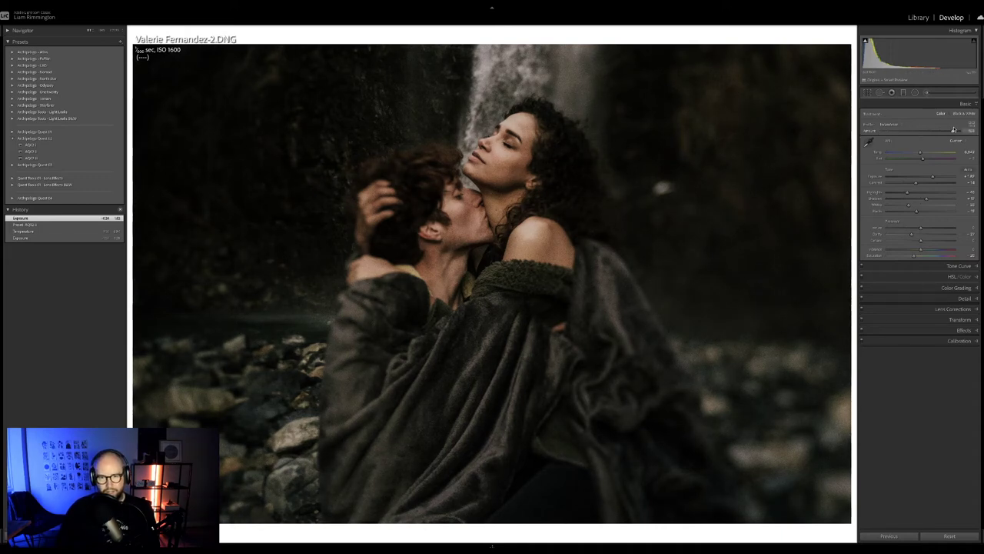
left_click_drag(880, 131, 939, 133)
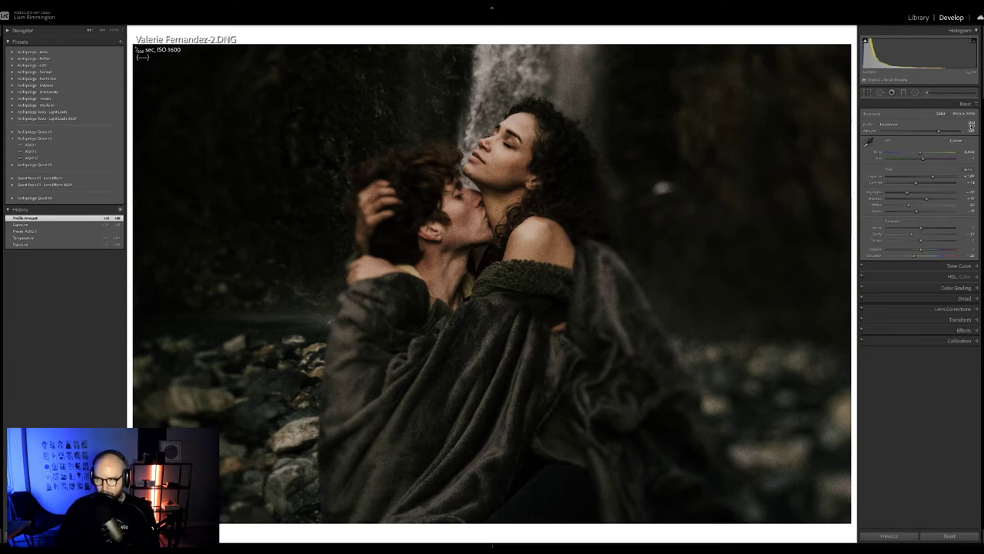
- Leave the profile unchanged and lower the waterfall photo's Exposure and Profile Amount slightly
left_click(971, 127)
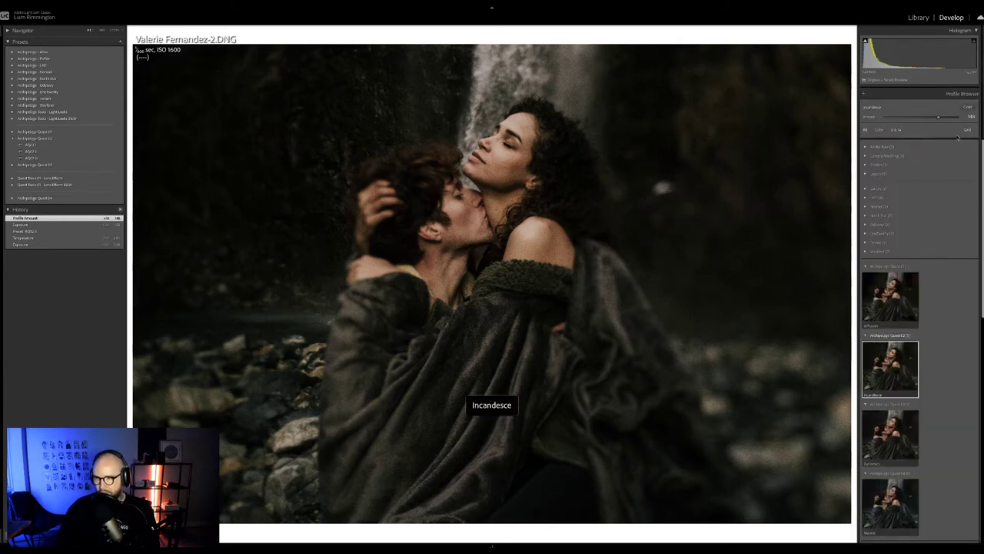
left_click(968, 108)
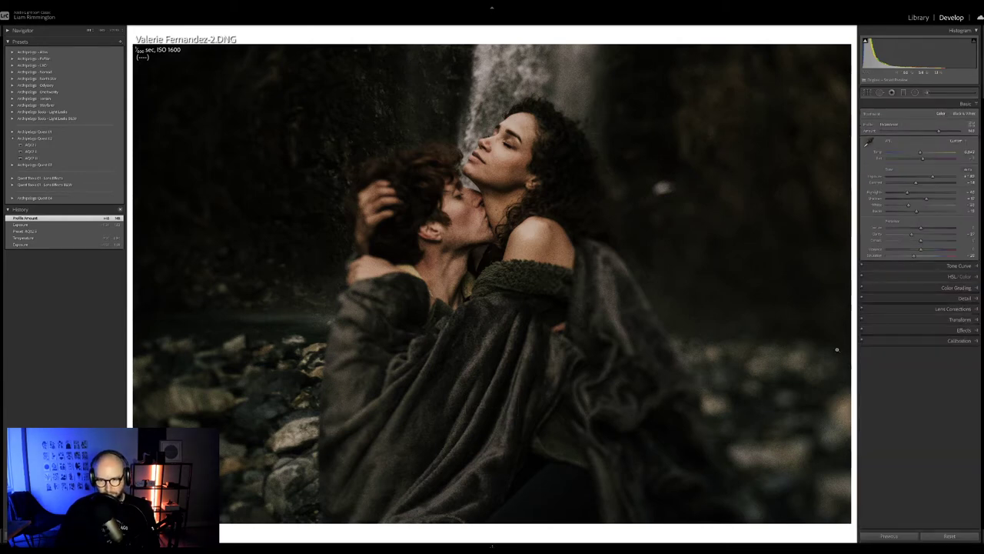
left_click_drag(922, 54, 920, 54)
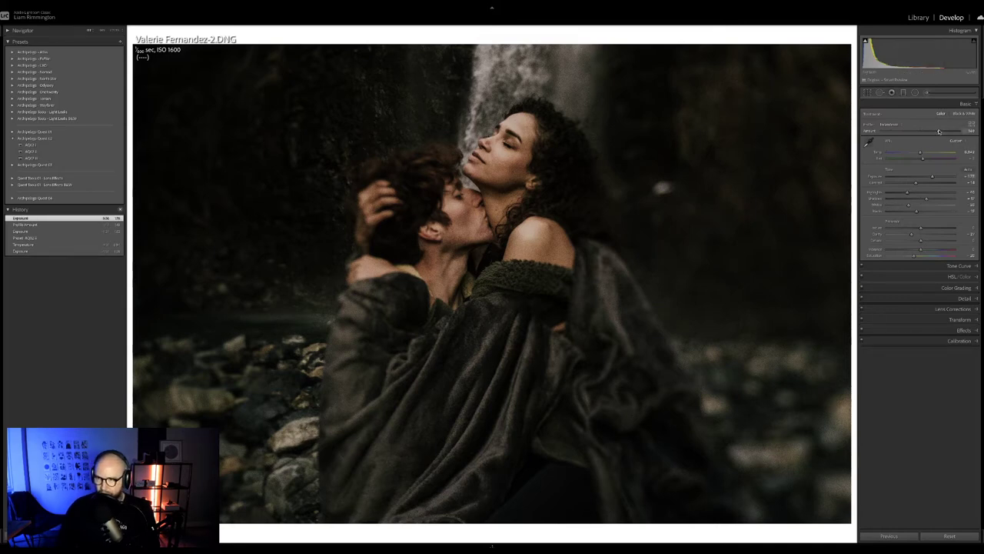
mouse_move(939, 131)
left_mouse_down()
mouse_move(909, 133)
mouse_move(925, 134)
left_mouse_up()
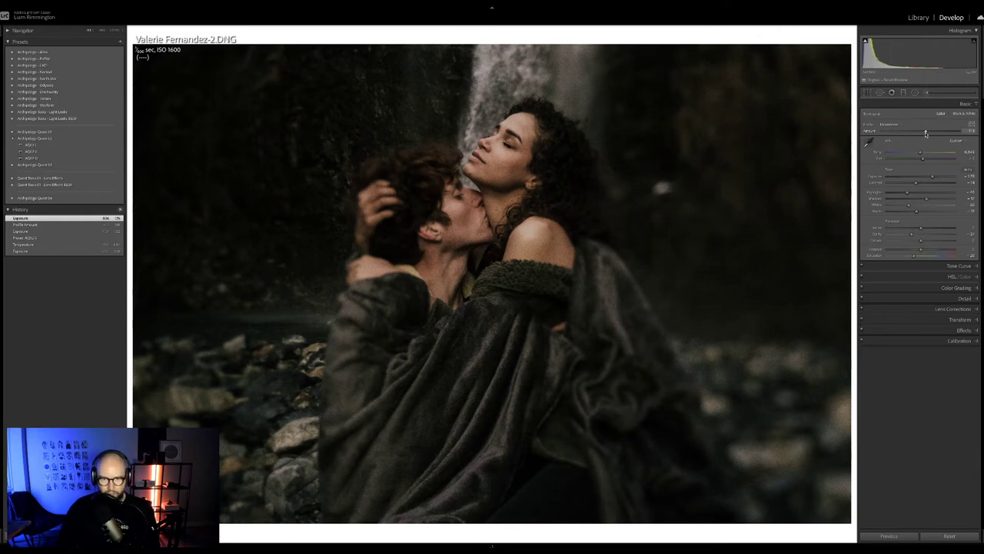
- Show the Before/After comparison and zoom both views in on the couple's faces and blanket
key("y")
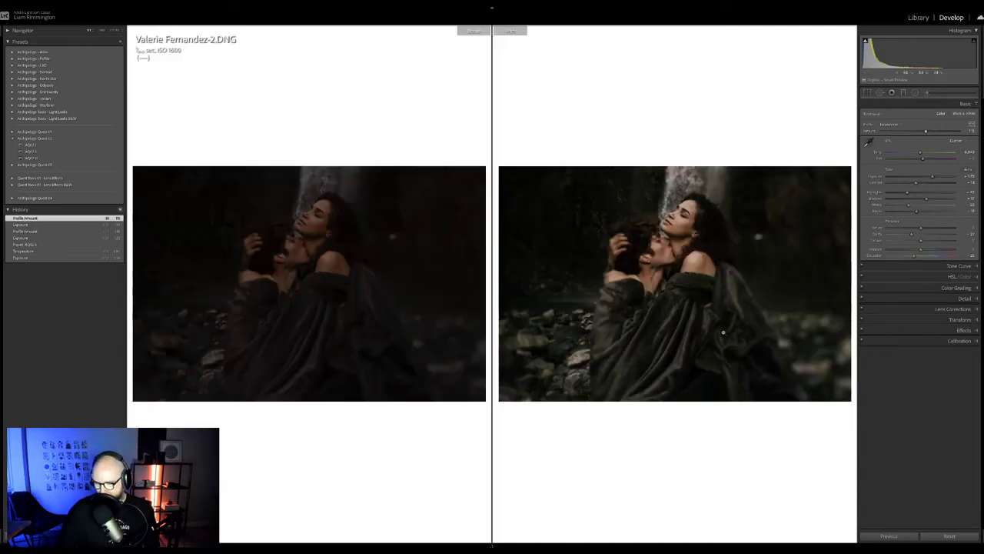
left_click(689, 293)
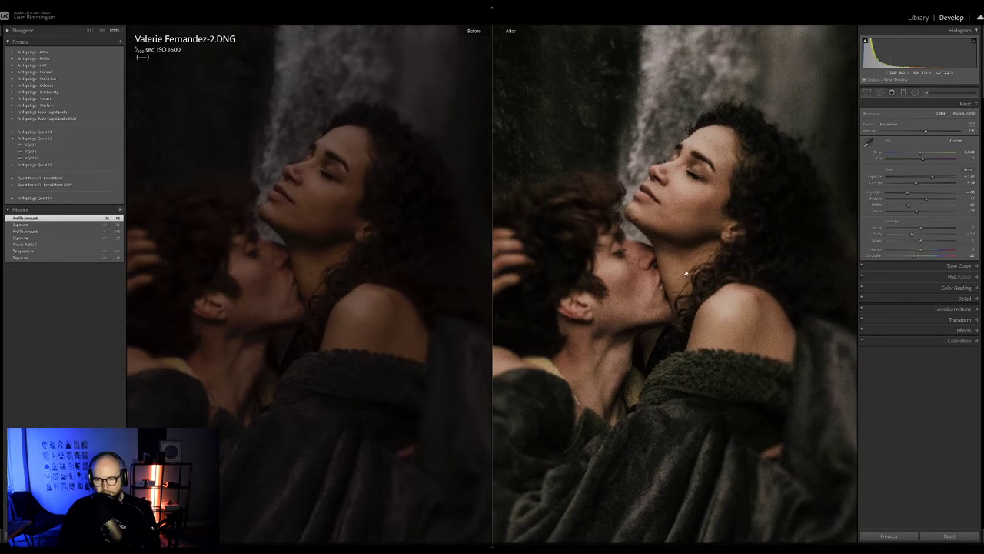
left_click_drag(686, 273, 695, 248)
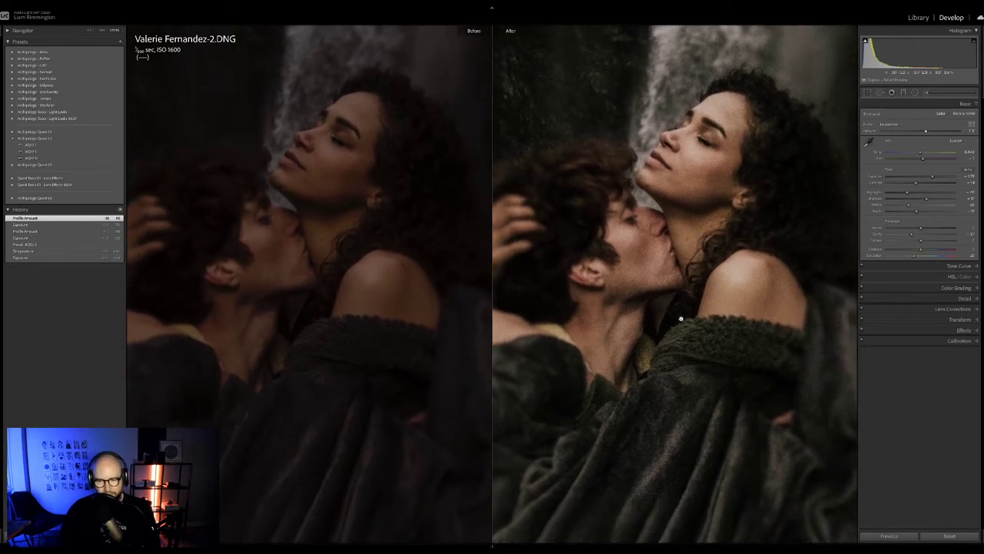
left_click_drag(680, 317, 674, 265)
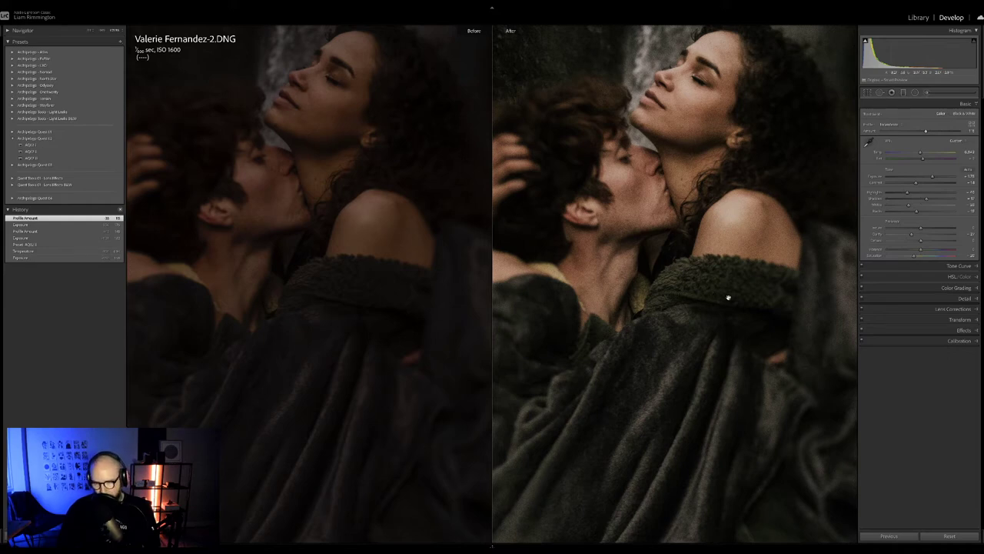
- Inspect the shoulder and dark blanket up close, fit both versions back, and return to the grid
left_click(753, 296)
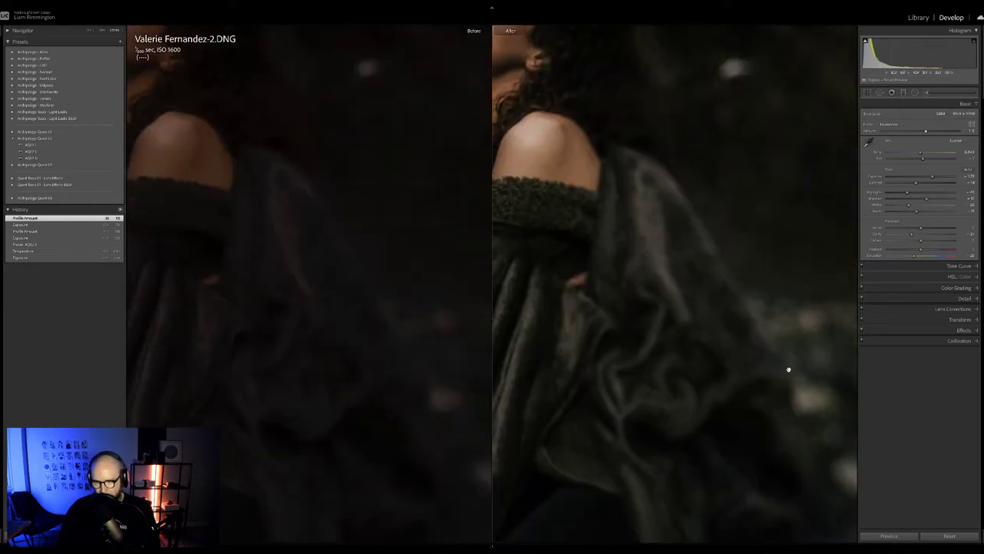
left_click_drag(788, 370, 786, 299)
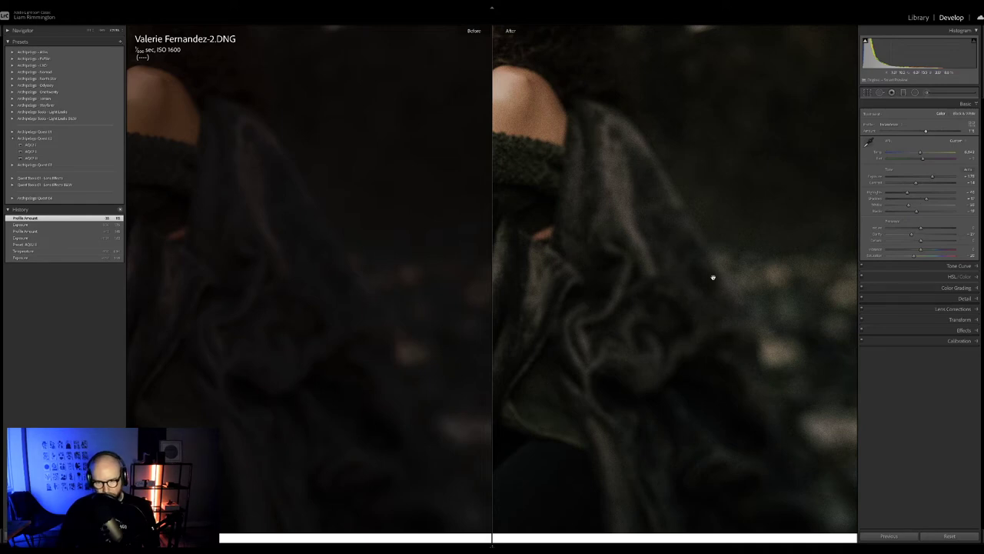
left_click_drag(593, 292, 713, 323)
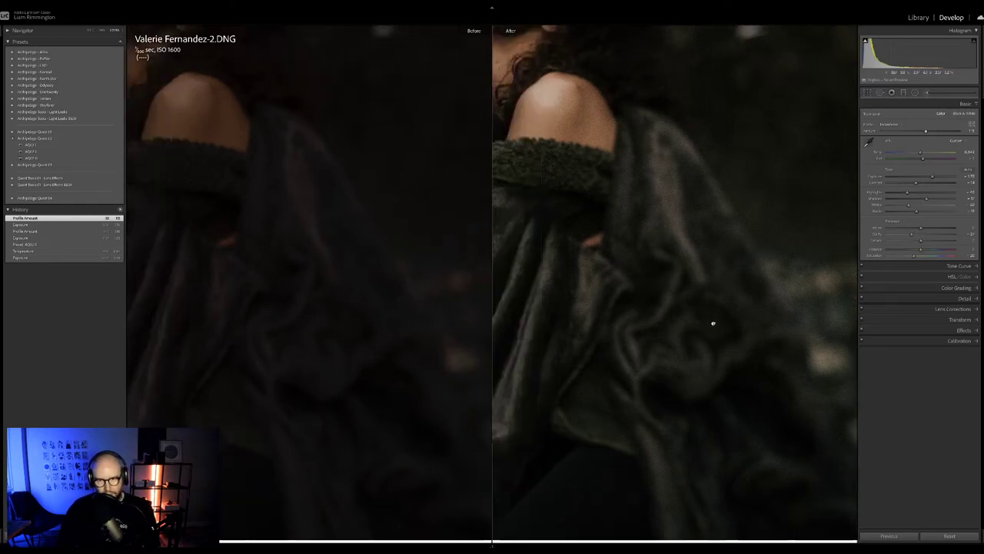
key("ctrl+minus")
key("ctrl+minus")
key("ctrl+minus")
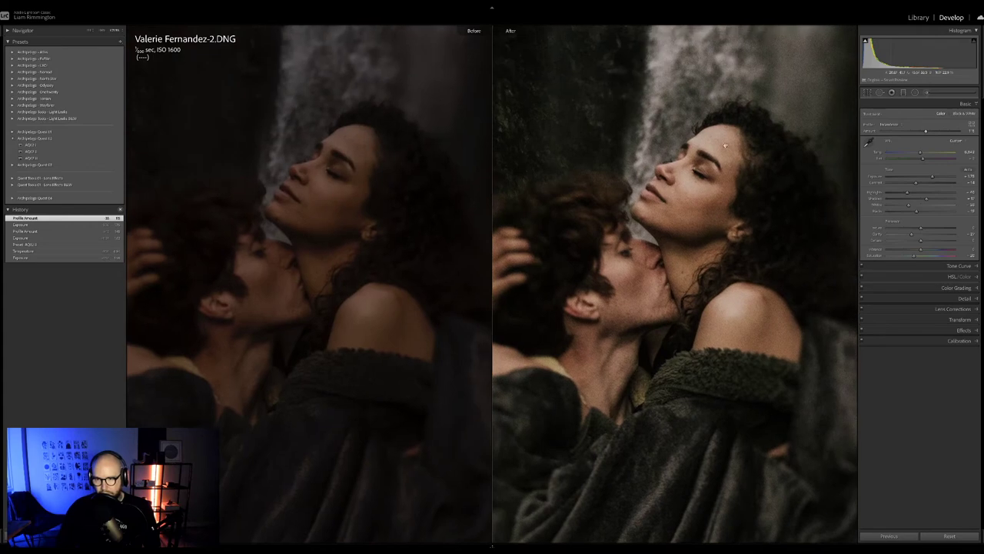
left_click(632, 254)
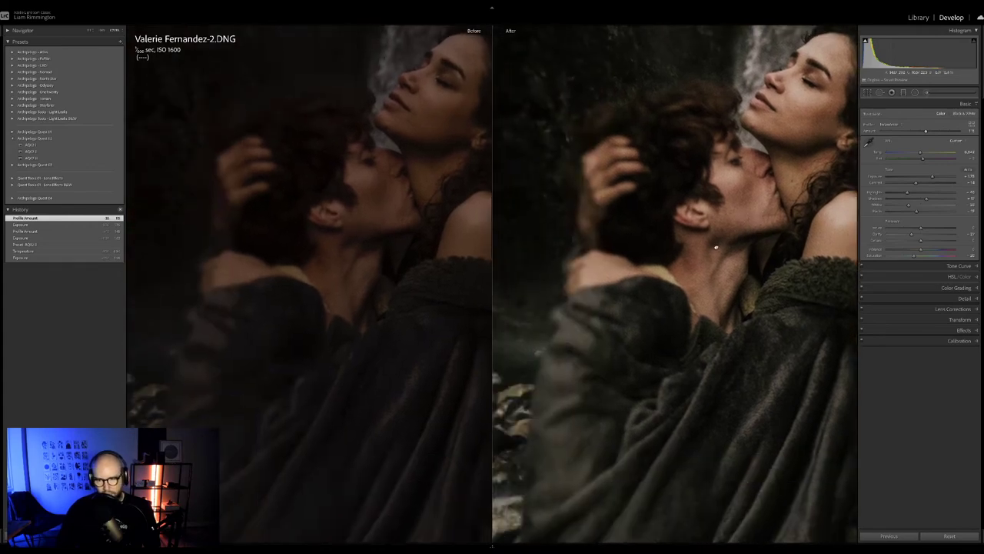
left_click(580, 242)
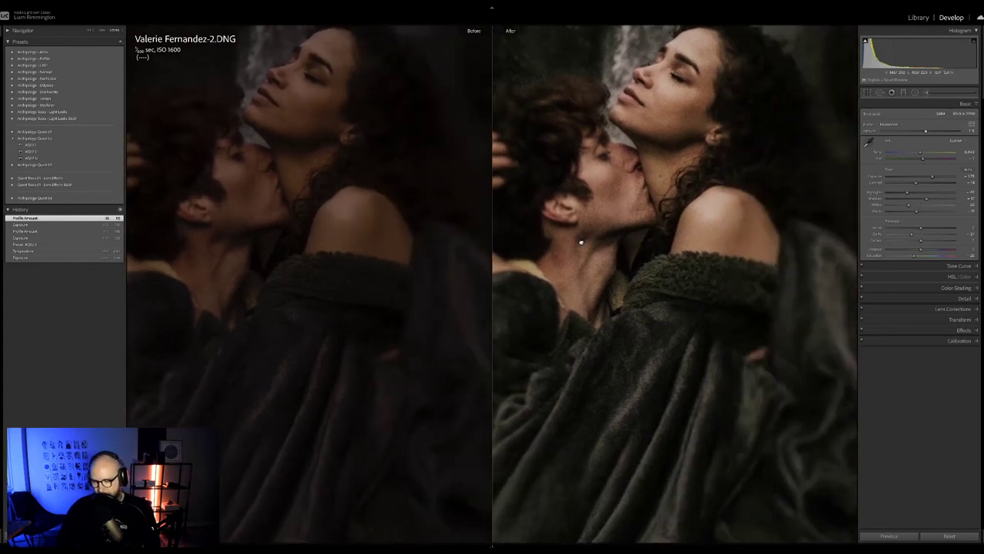
left_click(761, 290)
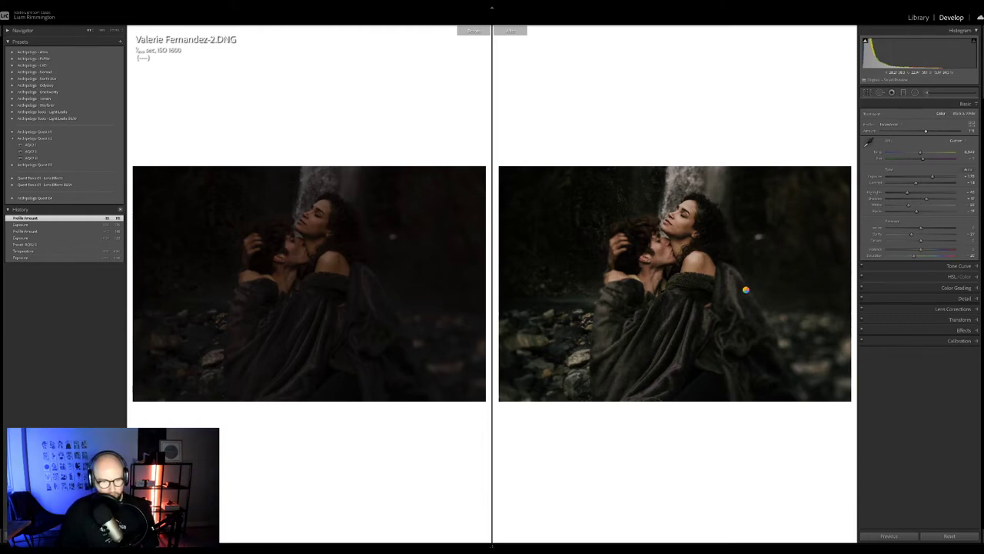
key("g")
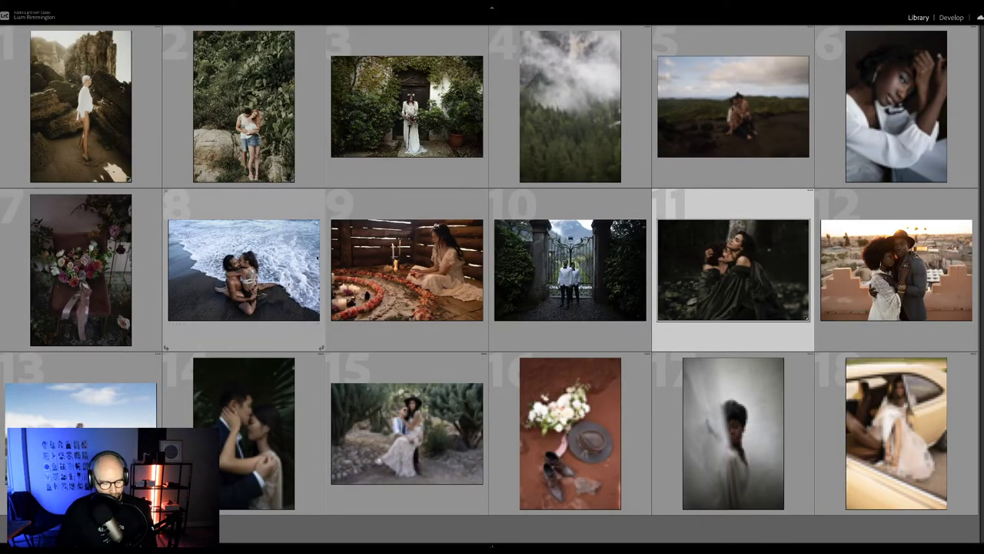
- Select thumbnail 8, the couple in the surf, and open it in Develop
left_click(243, 269)
key("d")
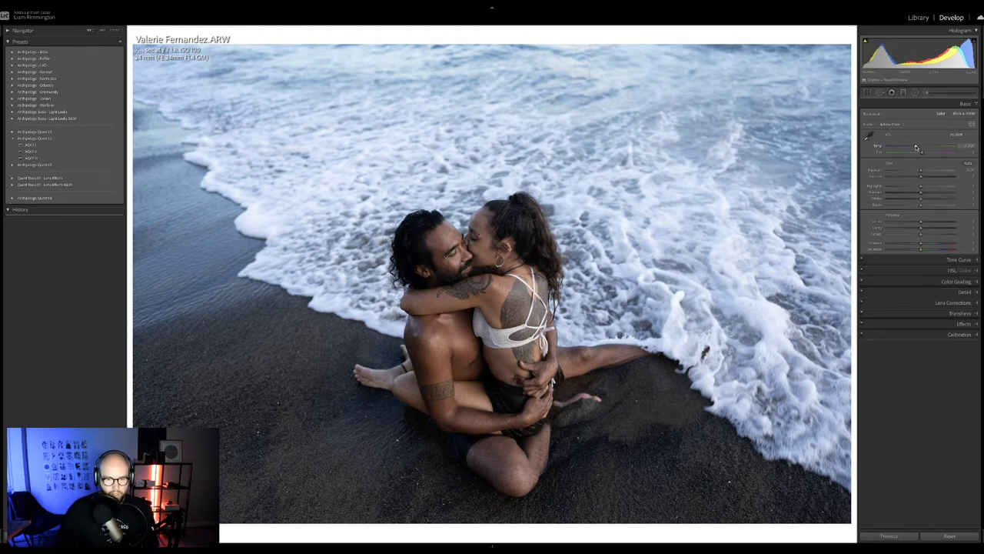
- Raise the Temp slider to warm the surf couple photo's white balance
left_click_drag(916, 146, 924, 146)
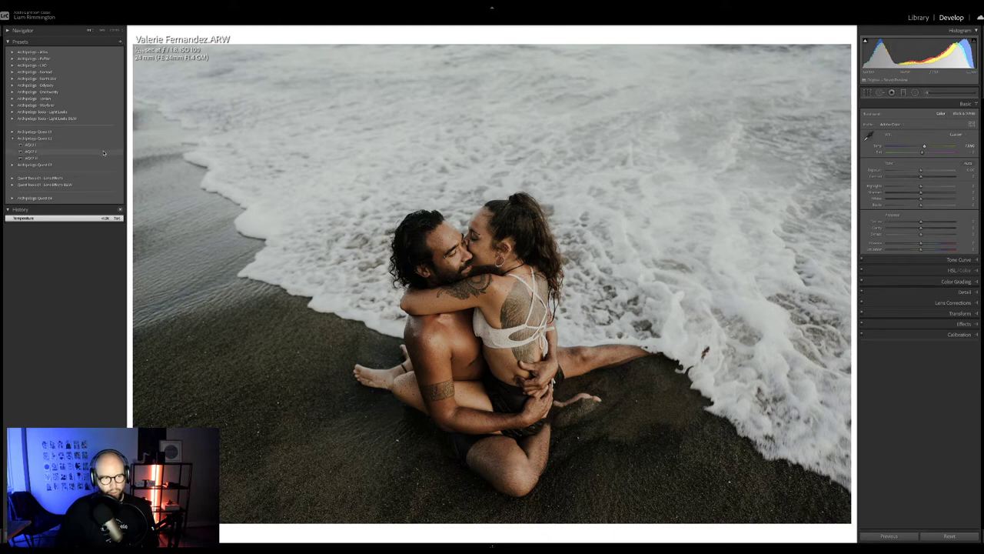
mouse_move(102, 158)
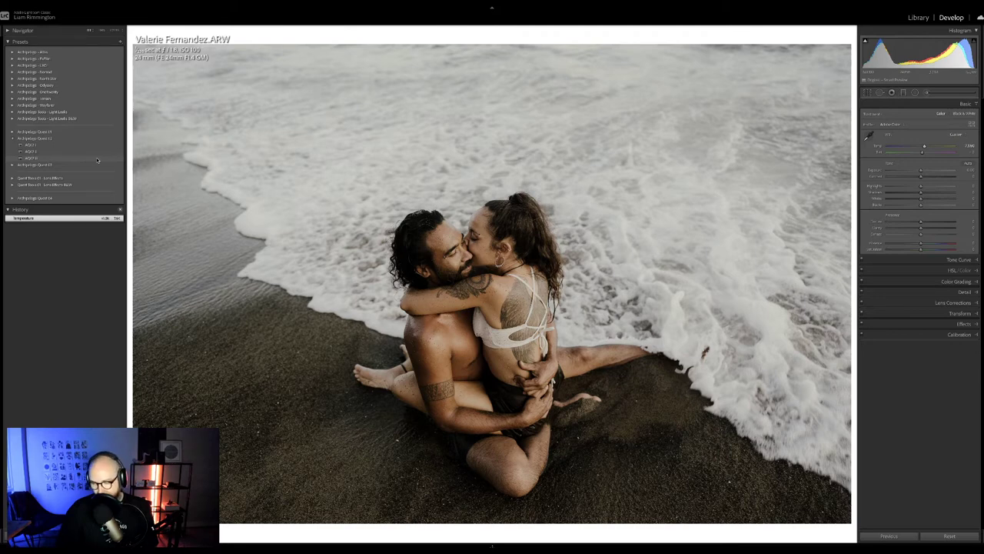
- Apply an Archipelago Quest preset, increase its Amount, and view Before/After side by side
left_click(97, 158)
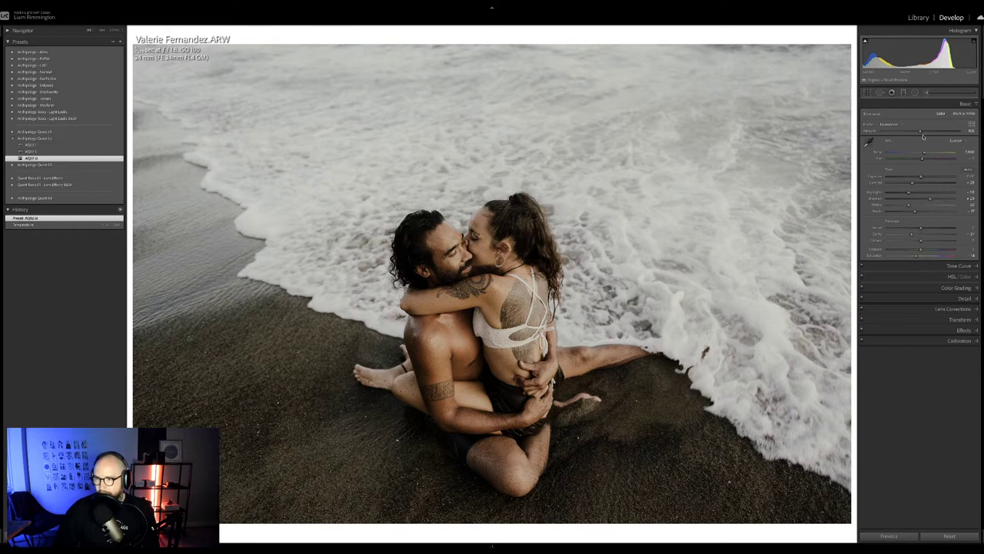
mouse_move(923, 136)
left_mouse_down()
mouse_move(884, 132)
mouse_move(973, 132)
mouse_move(883, 132)
mouse_move(944, 132)
mouse_move(913, 132)
mouse_move(933, 133)
left_mouse_up()
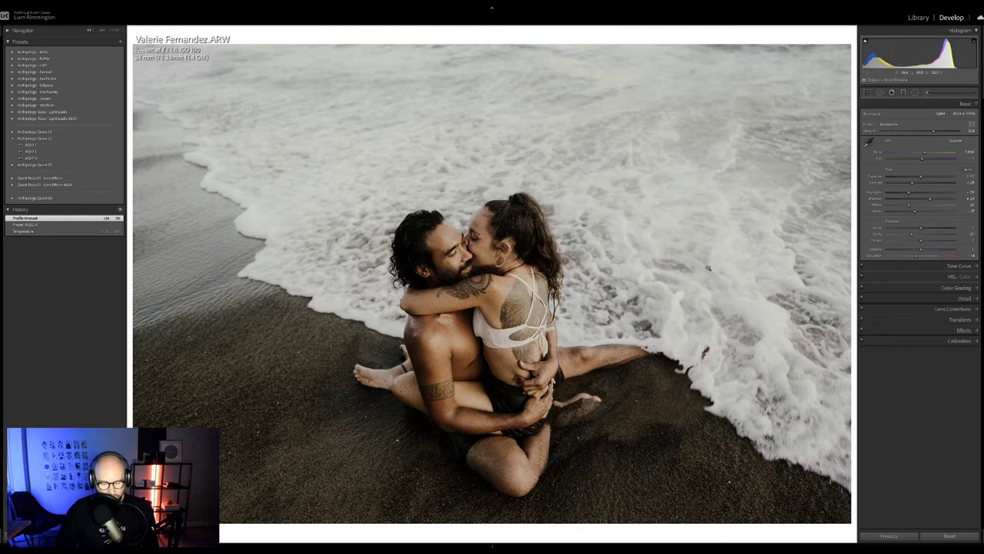
key("y")
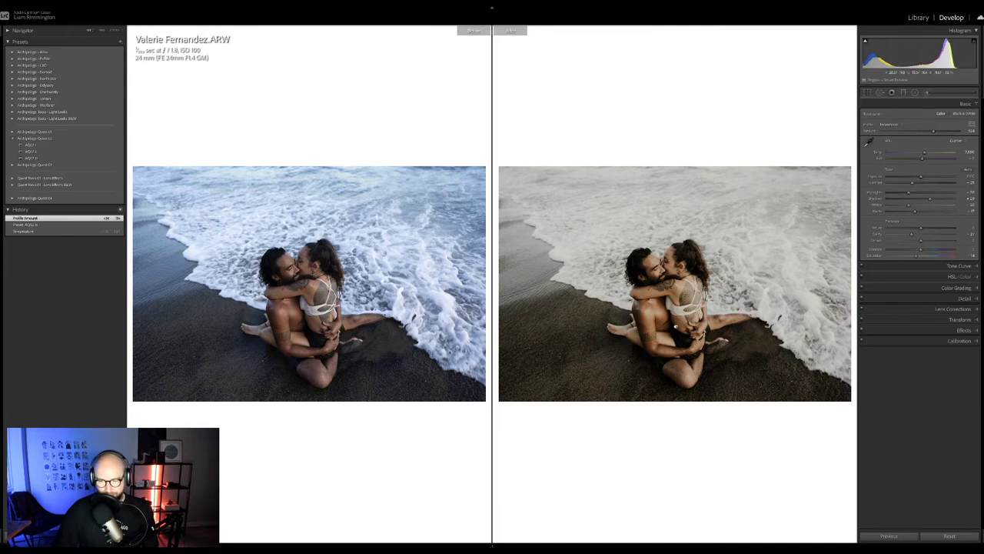
left_click(675, 327)
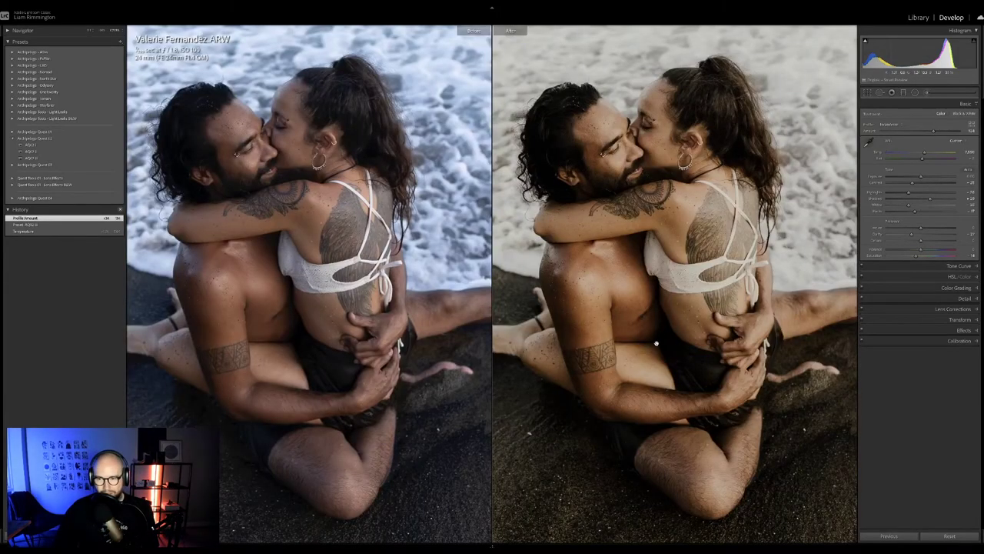
left_click_drag(655, 344, 715, 335)
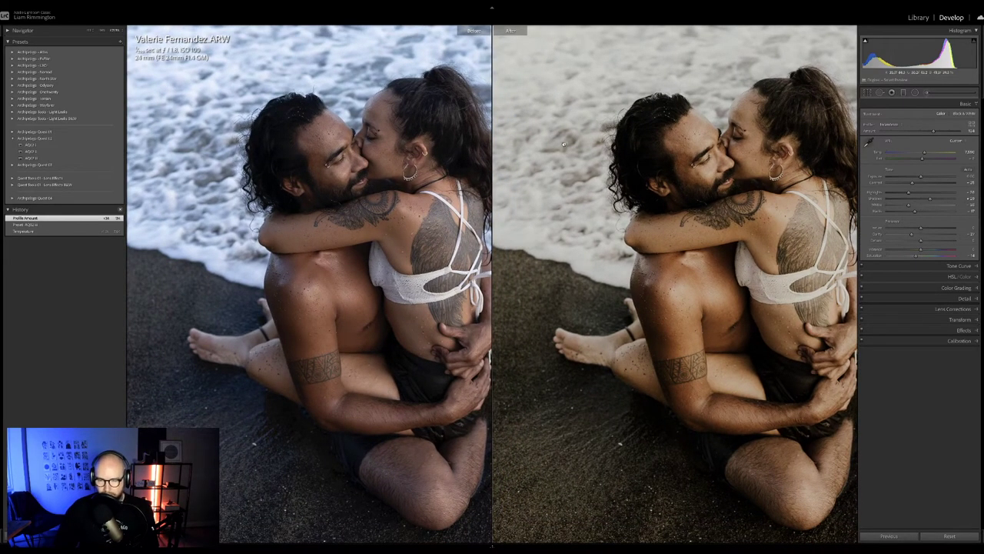
left_click_drag(565, 144, 464, 237)
left_click_drag(696, 298, 653, 110)
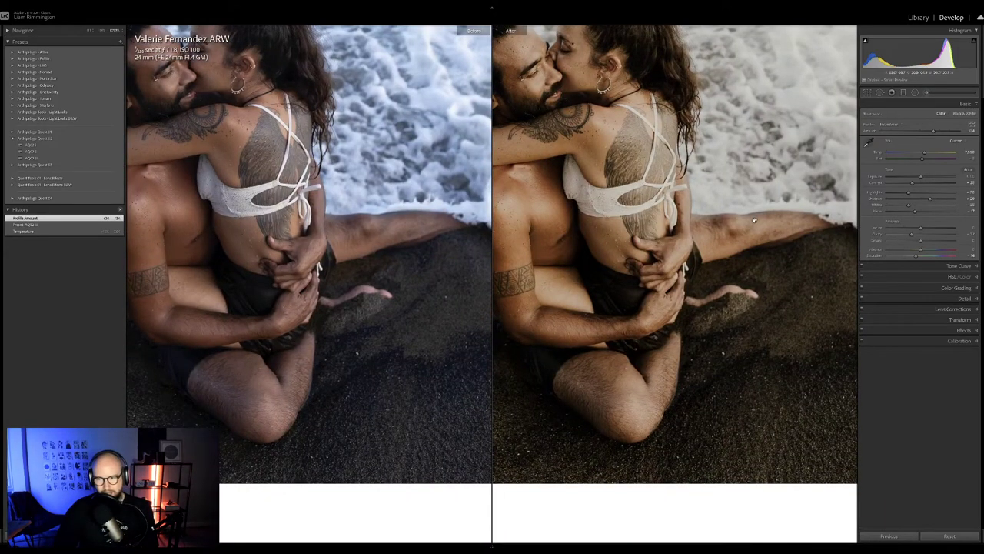
left_click_drag(753, 221, 690, 477)
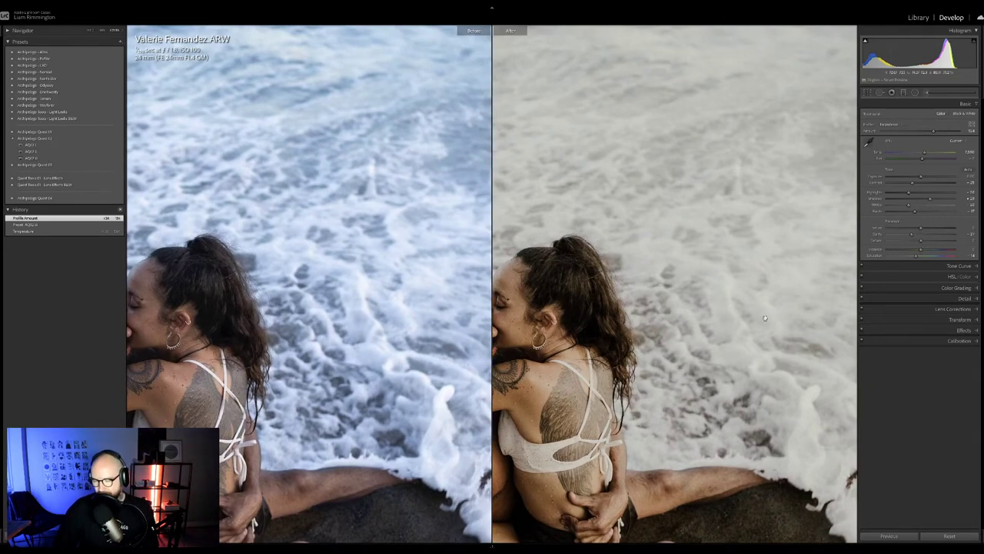
left_click(700, 296)
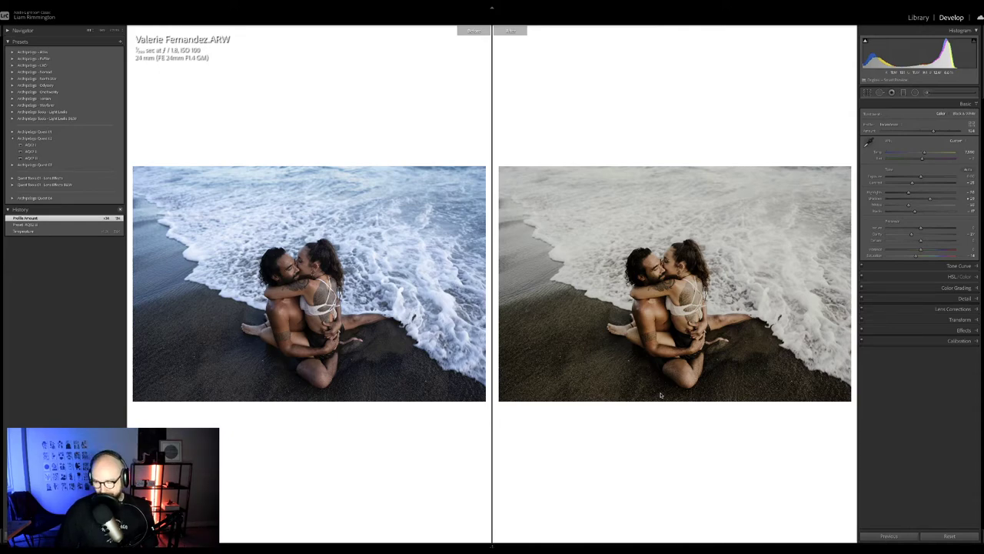
- From the grid, open thumbnail 17, the woman against the white wall, in Develop
key("g")
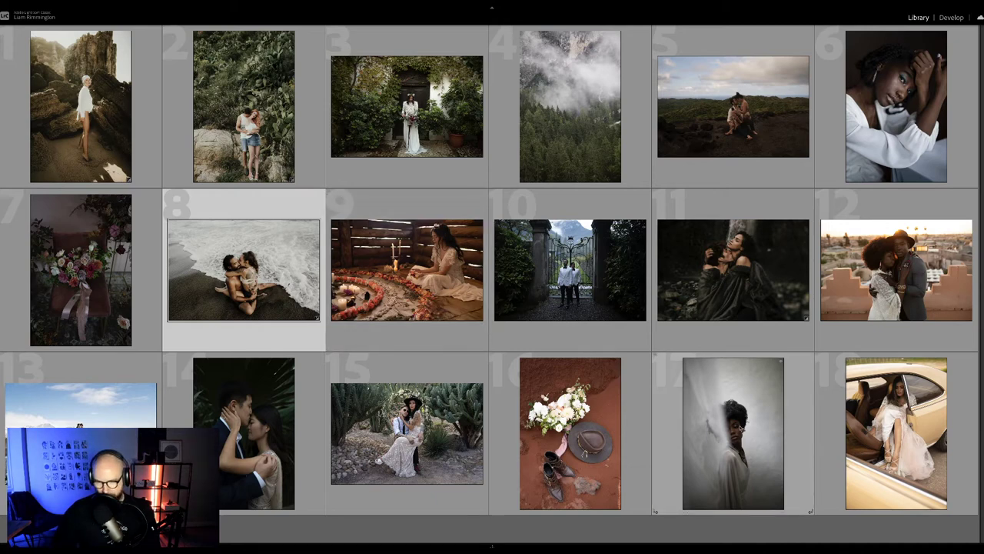
left_click(716, 427)
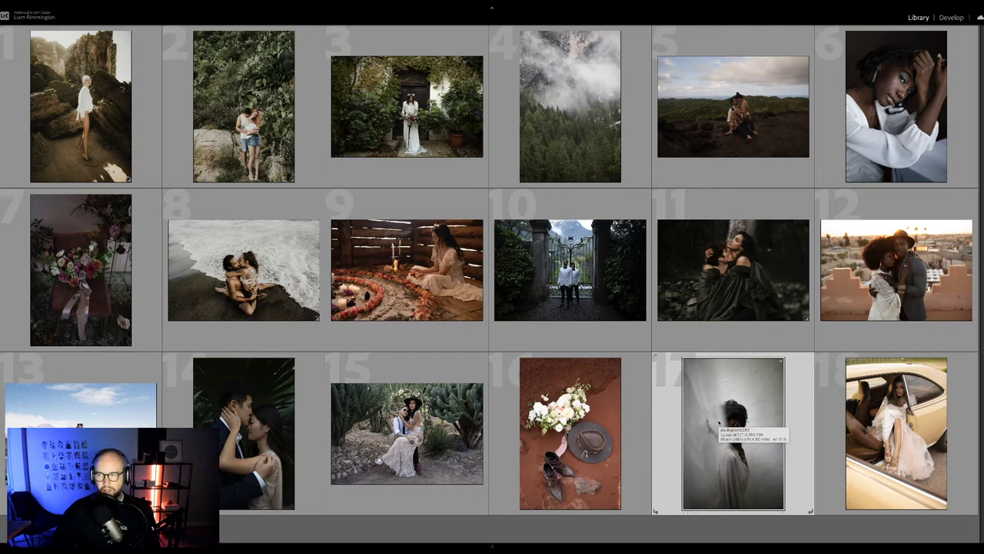
key("d")
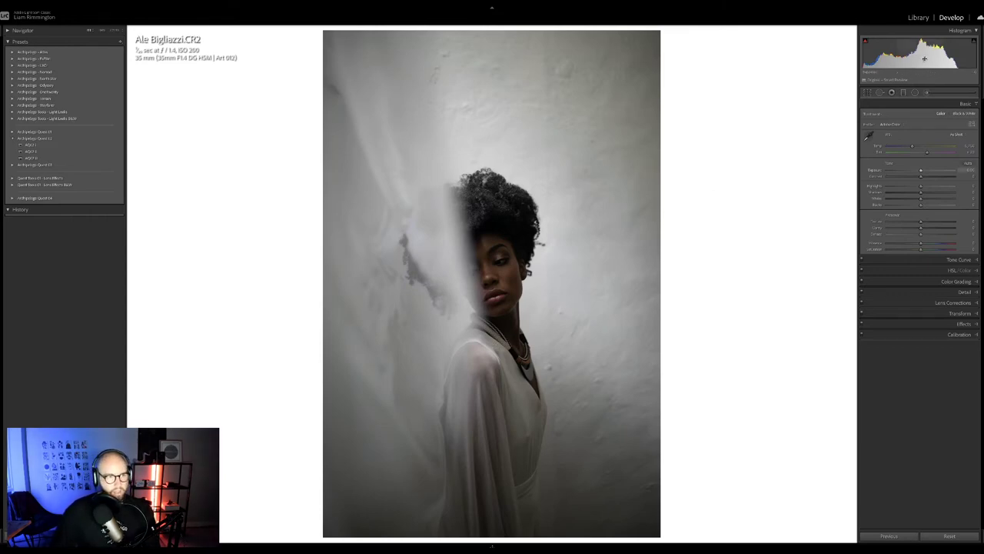
- Raise the white-wall portrait's Exposure and fine-tune its Temp to warm it
mouse_move(923, 53)
left_mouse_down()
mouse_move(951, 53)
mouse_move(926, 62)
left_mouse_up()
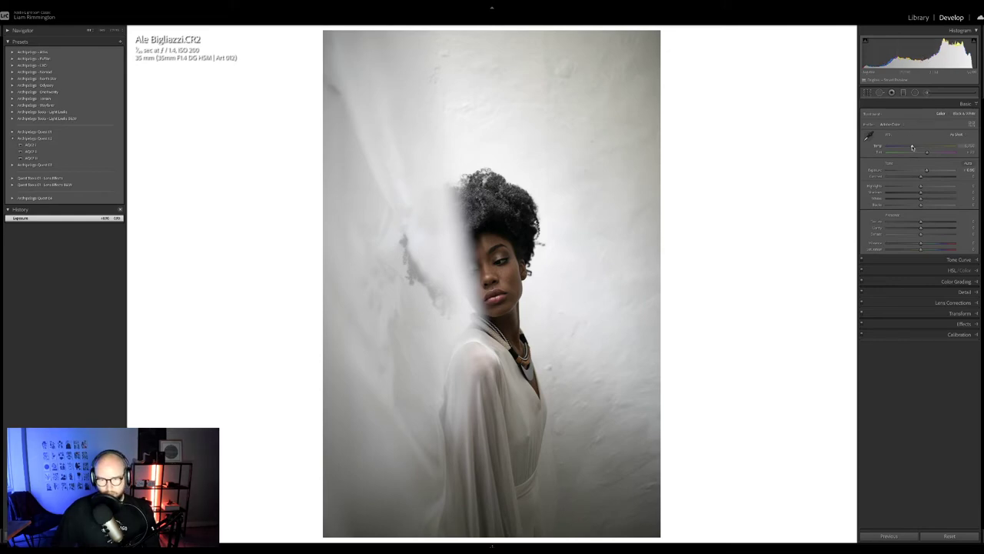
left_click_drag(912, 147, 912, 147)
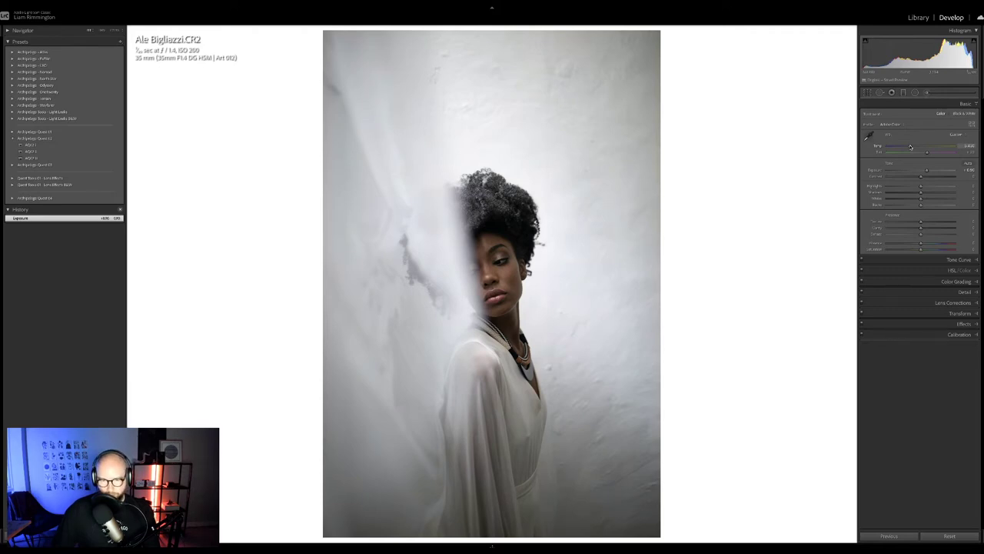
left_click_drag(910, 147, 911, 147)
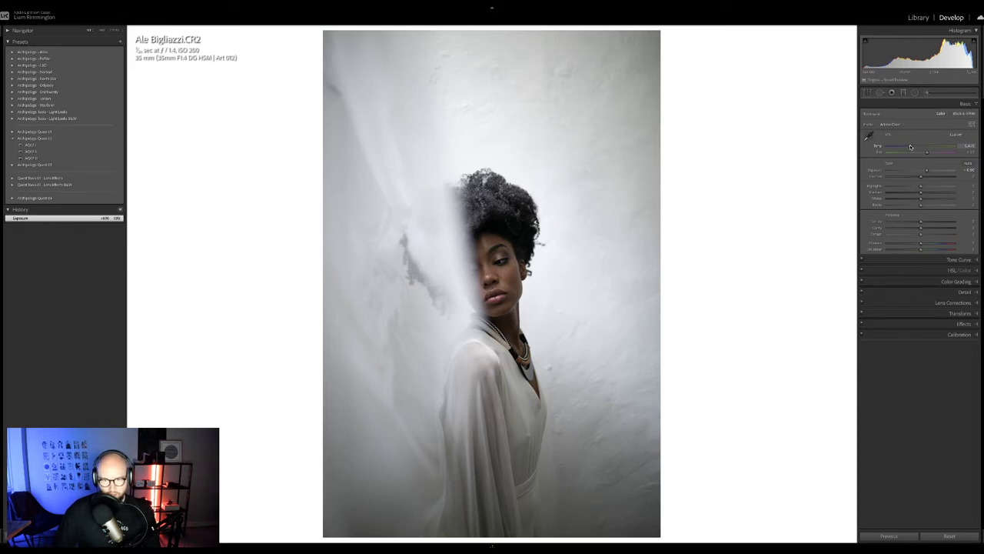
left_click_drag(911, 147, 911, 146)
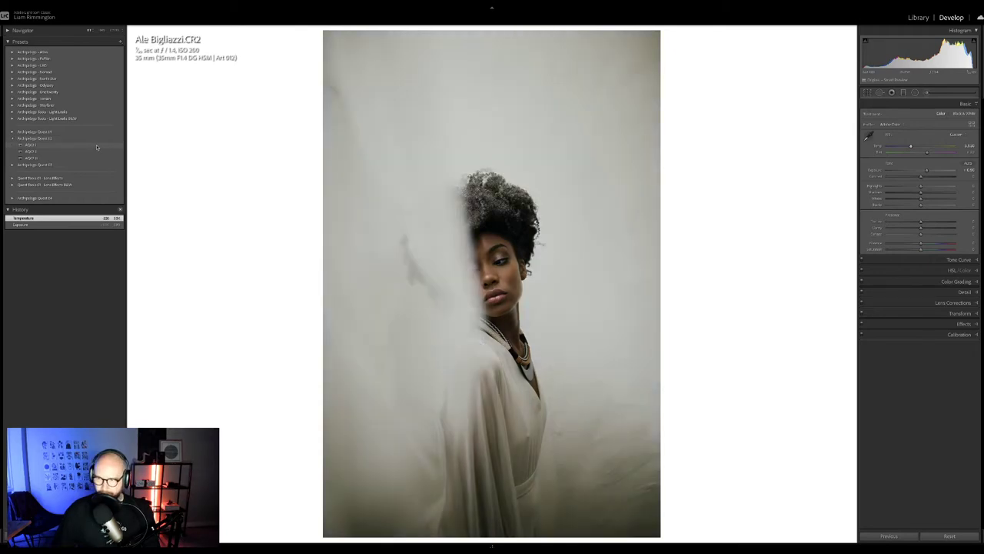
- Apply the AQQ2 Archipelago Quest preset, dial its Profile Amount back, and brighten Exposure slightly
left_click(97, 146)
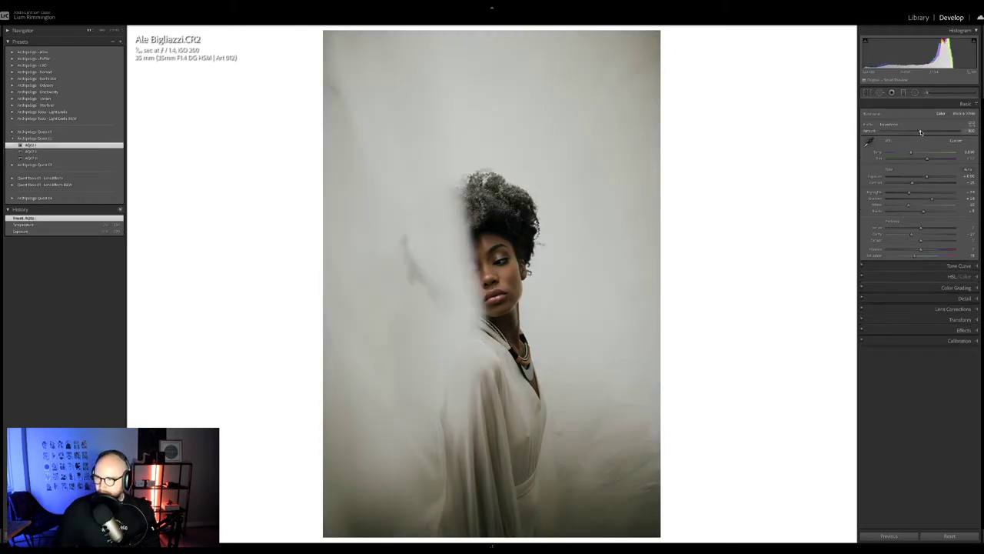
mouse_move(921, 131)
left_mouse_down()
mouse_move(967, 132)
mouse_move(864, 135)
mouse_move(919, 133)
left_mouse_up()
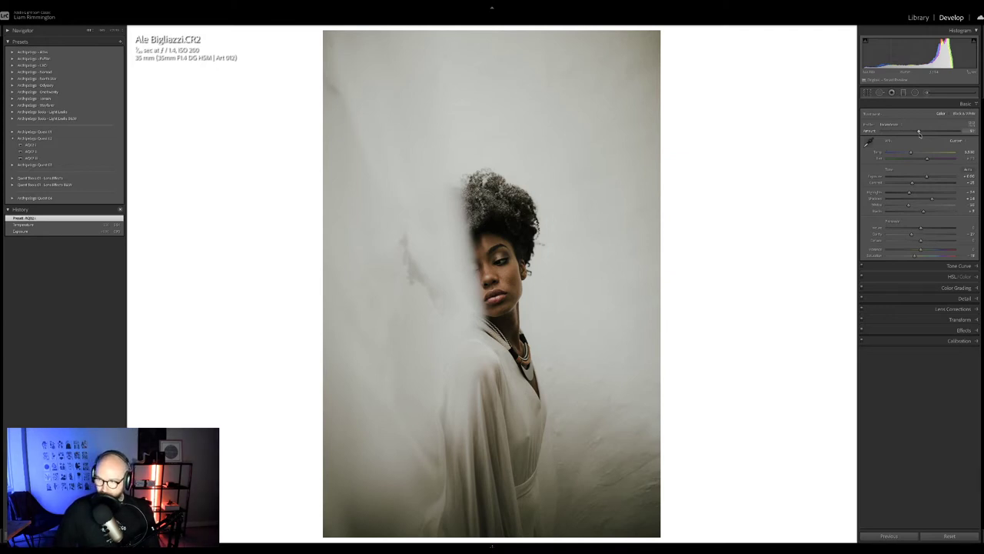
mouse_move(919, 133)
left_mouse_down()
mouse_move(884, 132)
mouse_move(915, 131)
mouse_move(901, 131)
left_mouse_up()
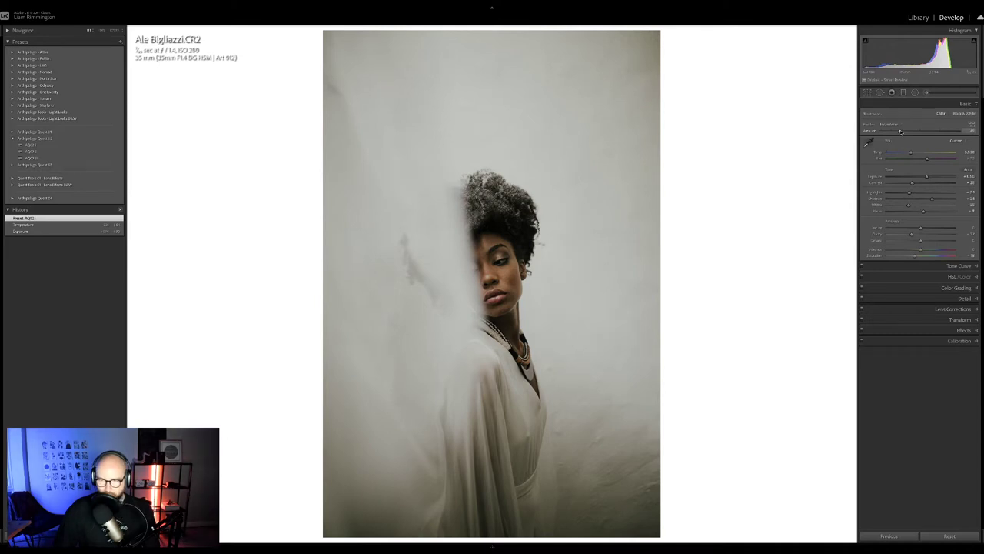
left_click_drag(901, 131, 901, 132)
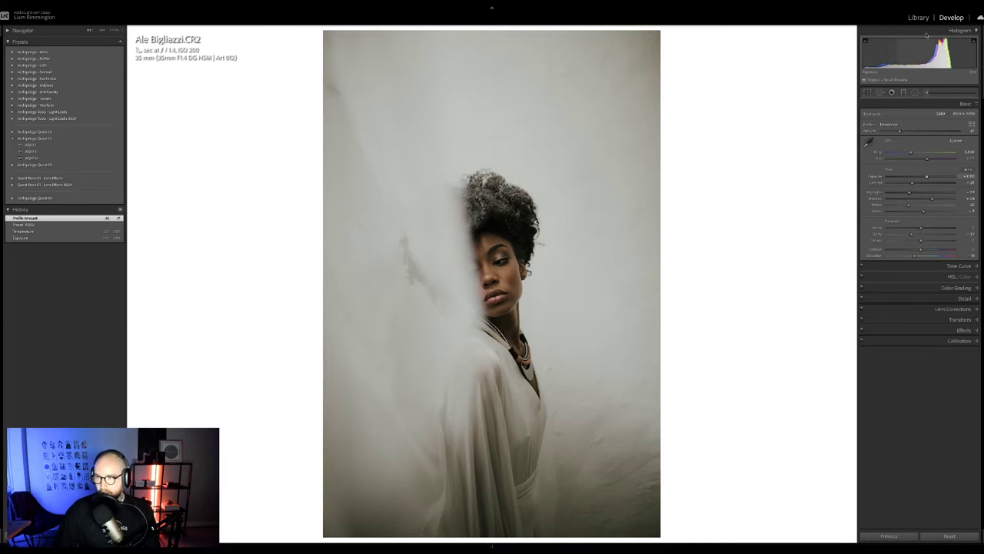
left_click_drag(917, 58, 926, 59)
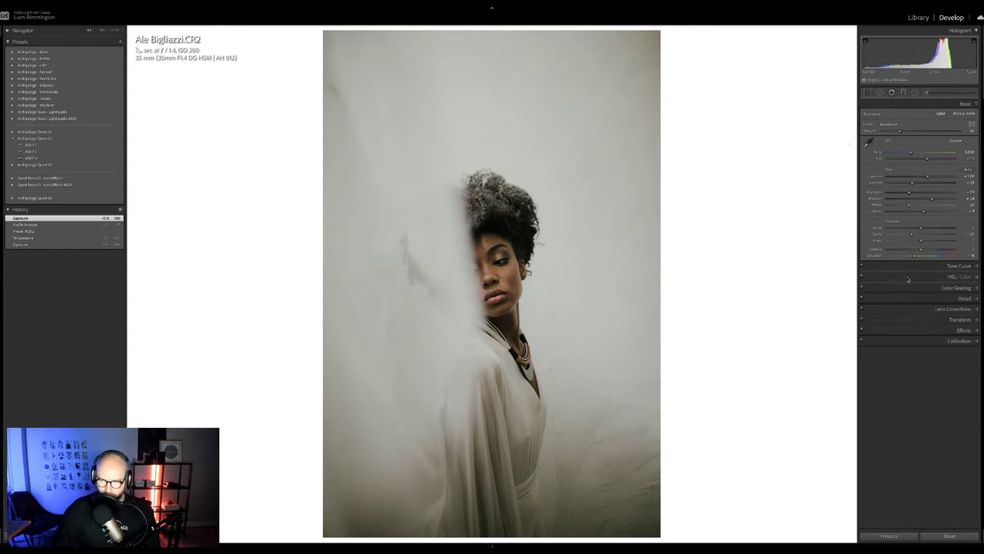
left_click(954, 276)
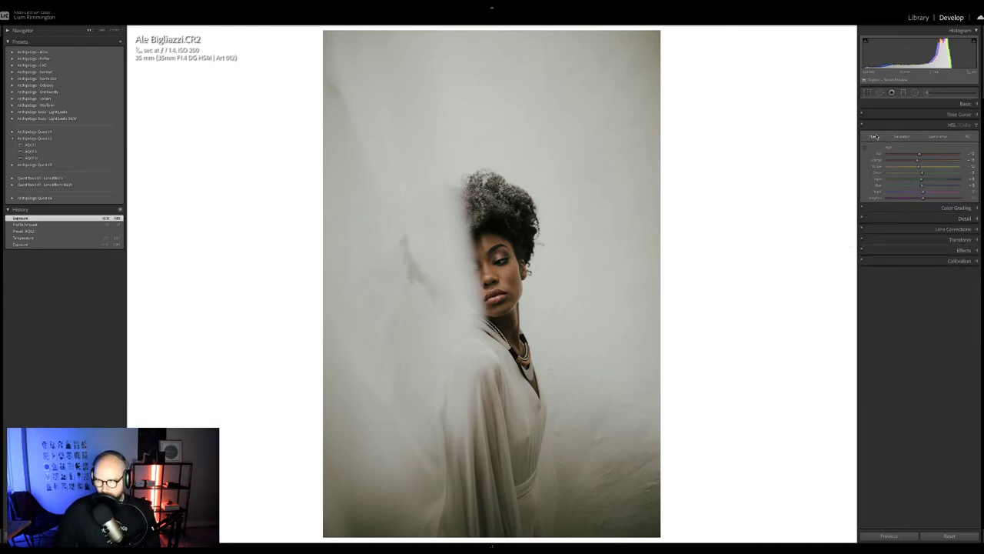
left_click(874, 136)
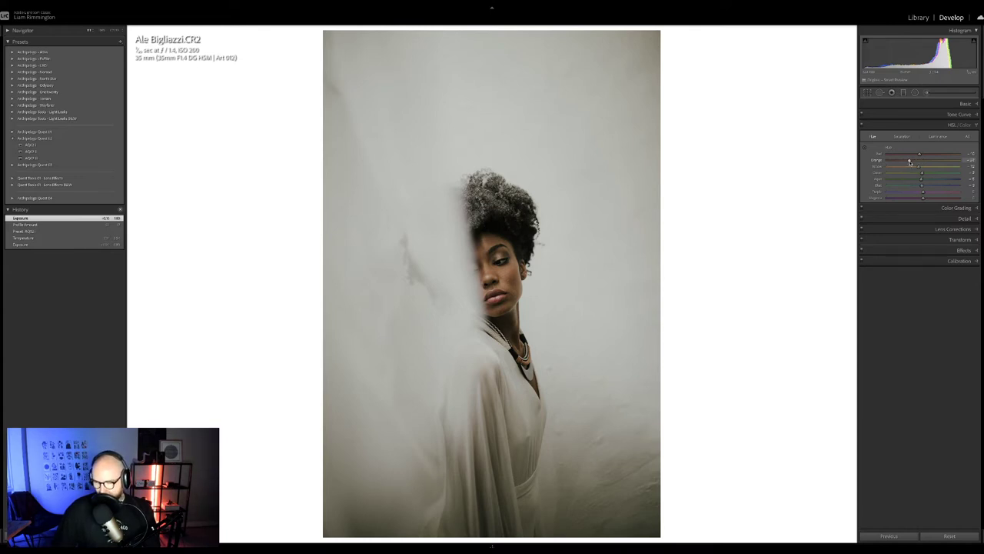
key("ctrl+z")
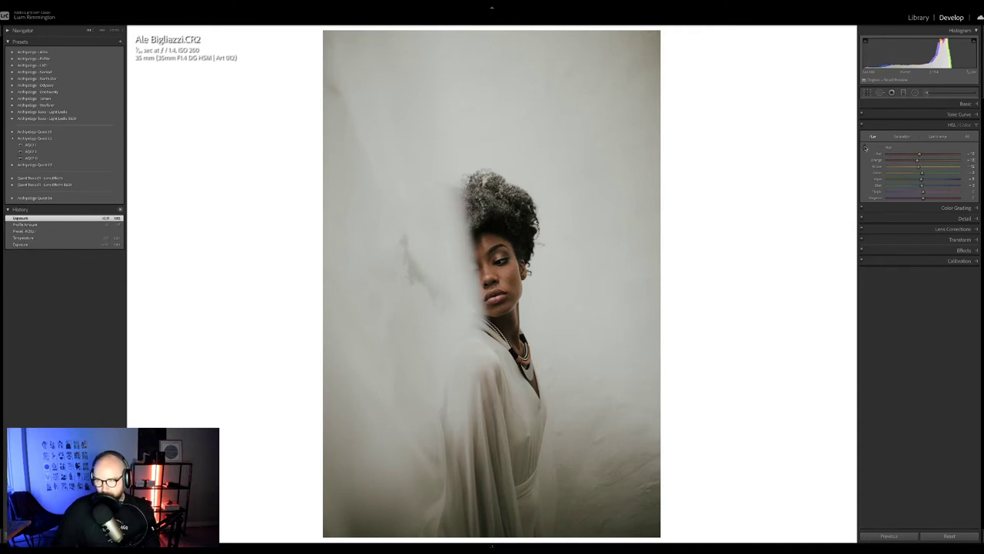
left_click(865, 148)
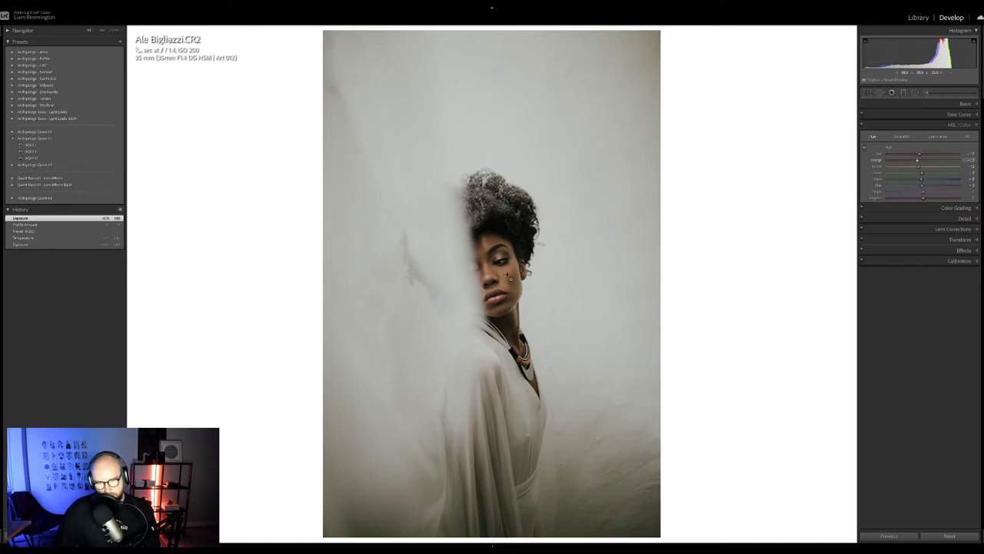
left_click_drag(506, 278, 506, 293)
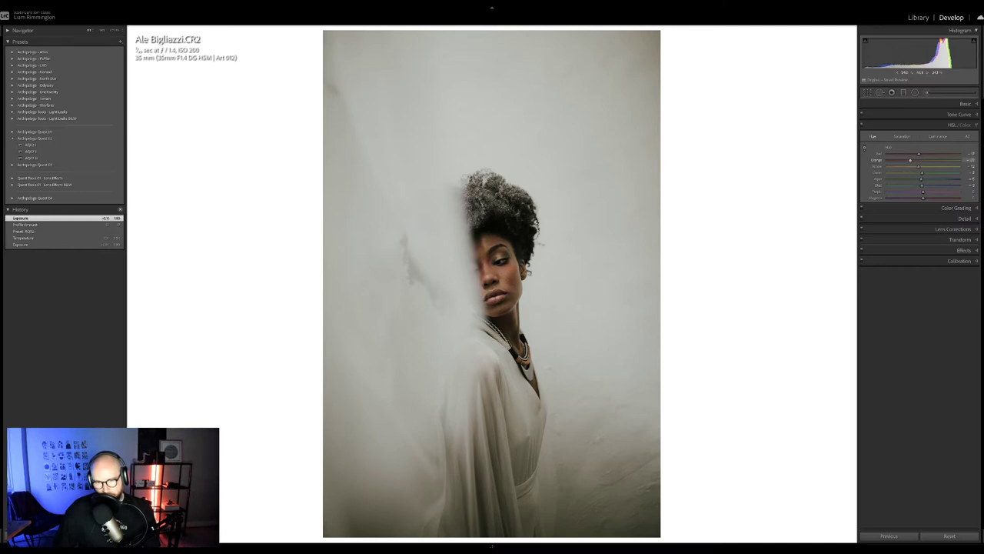
key("ctrl+z")
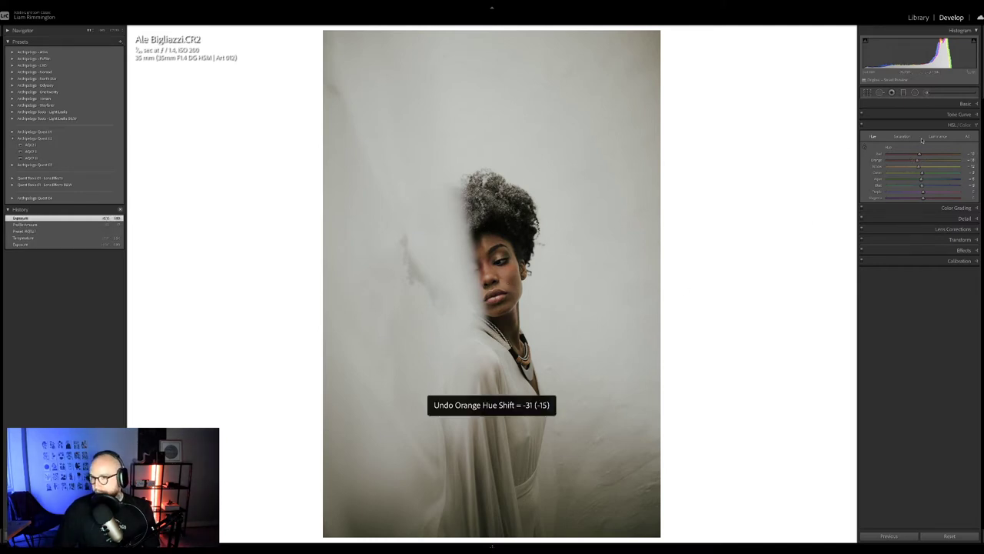
key("Escape")
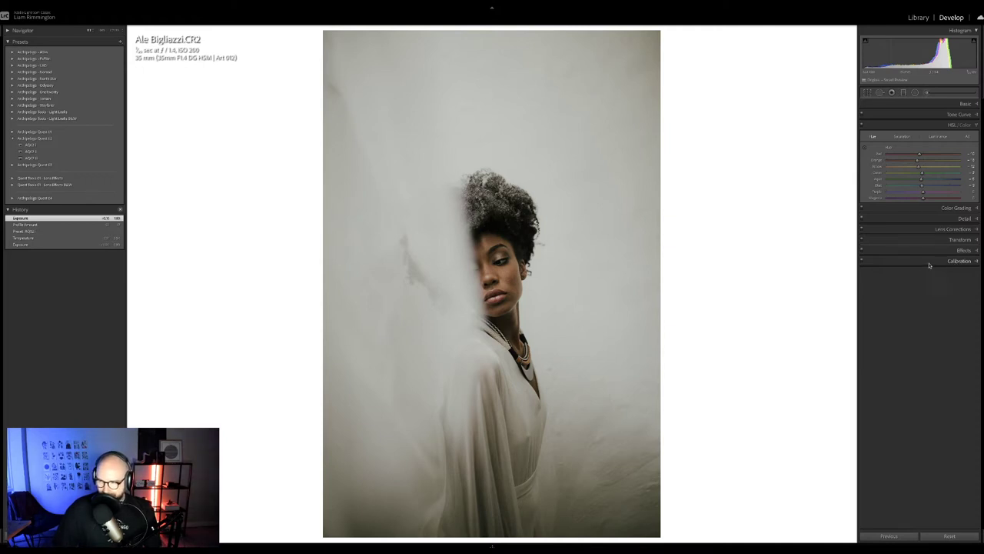
- Shift the Blue and Red Primary calibration hues, then apply the AQ01 preset
left_click(951, 261)
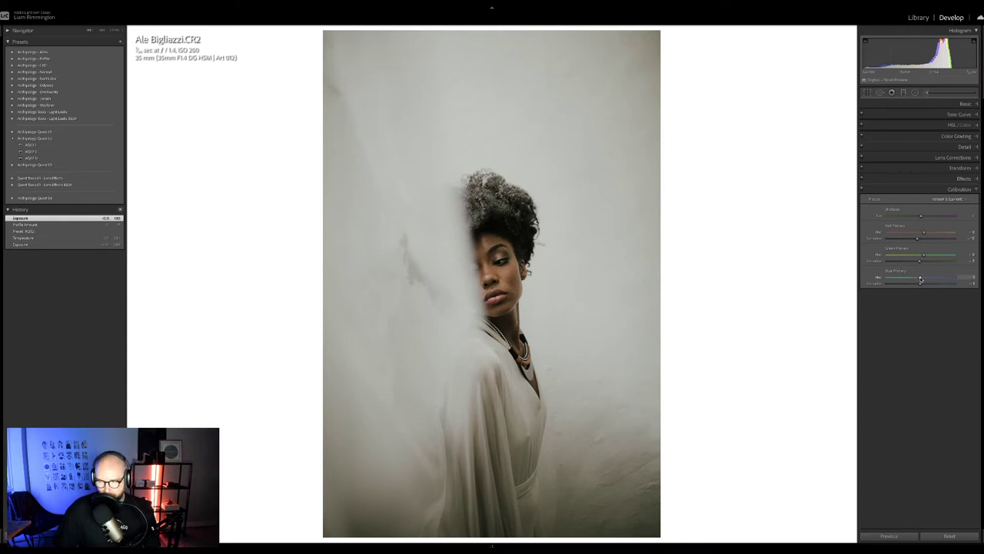
left_click_drag(921, 280, 918, 280)
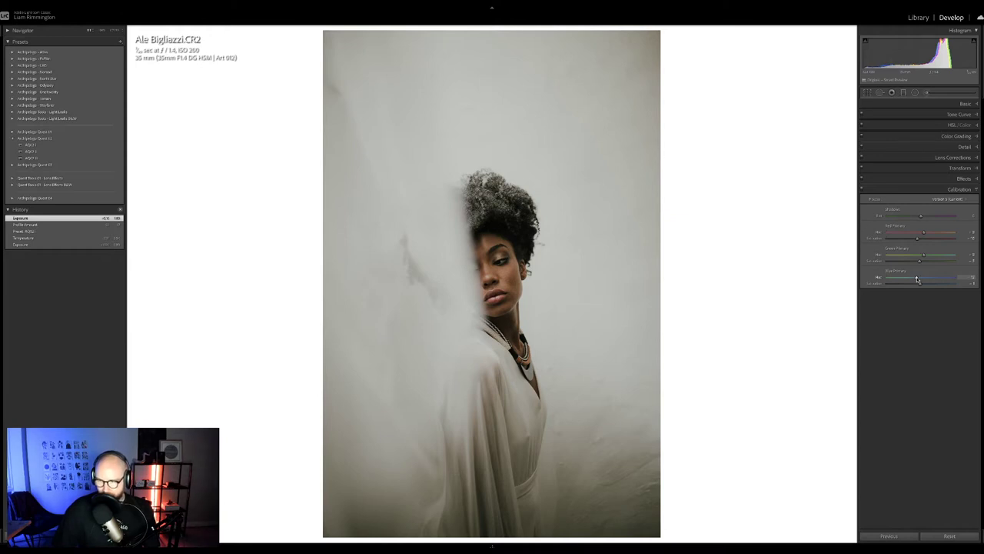
left_click_drag(917, 280, 918, 280)
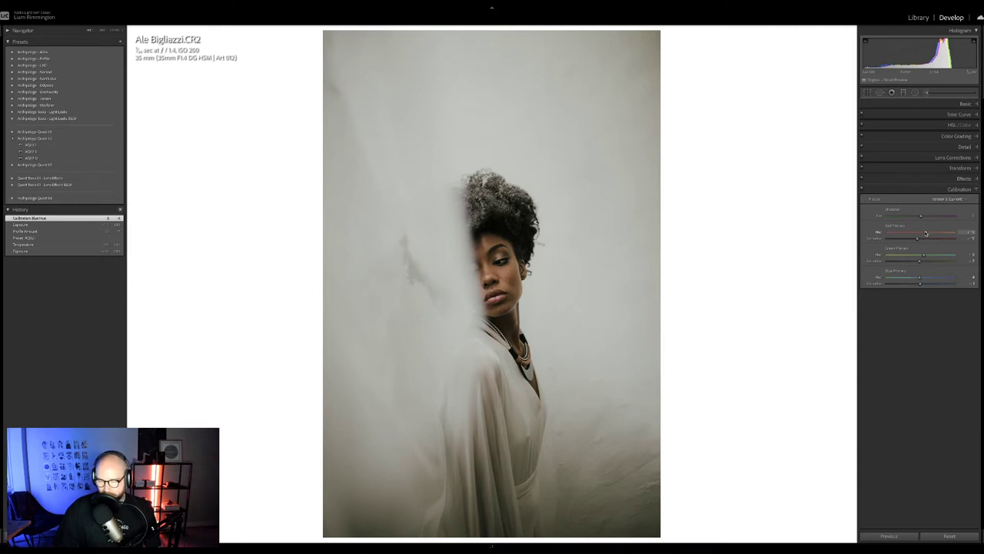
left_click(926, 232)
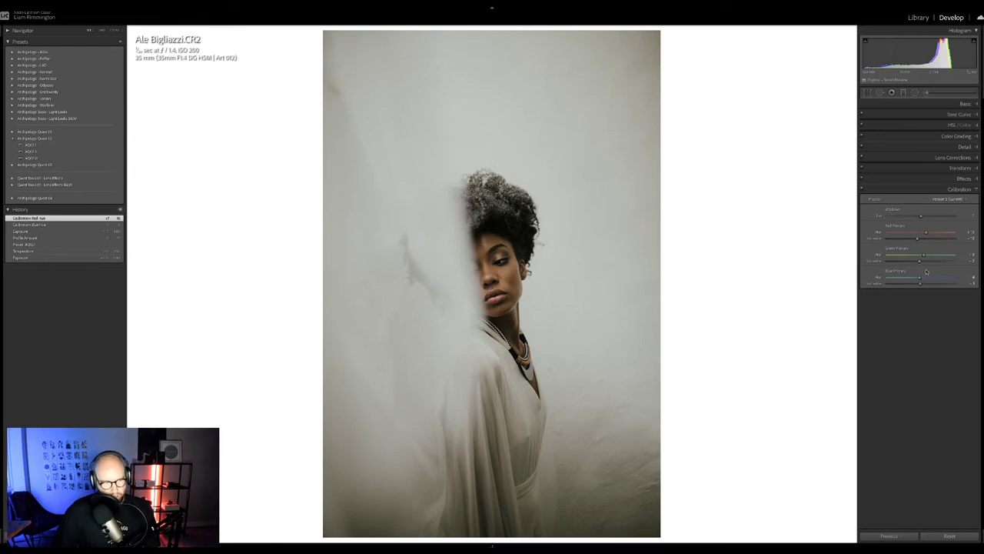
left_click(952, 104)
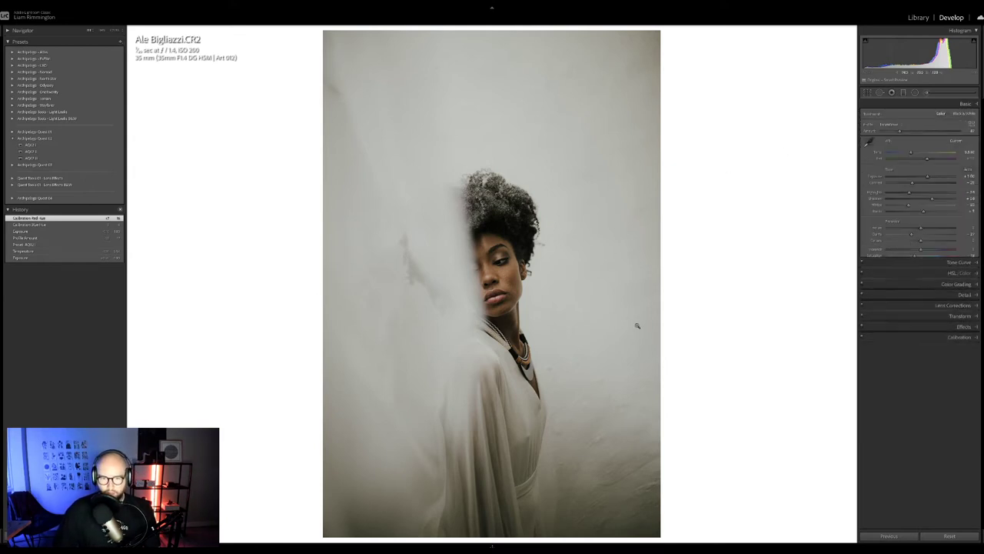
left_click(79, 145)
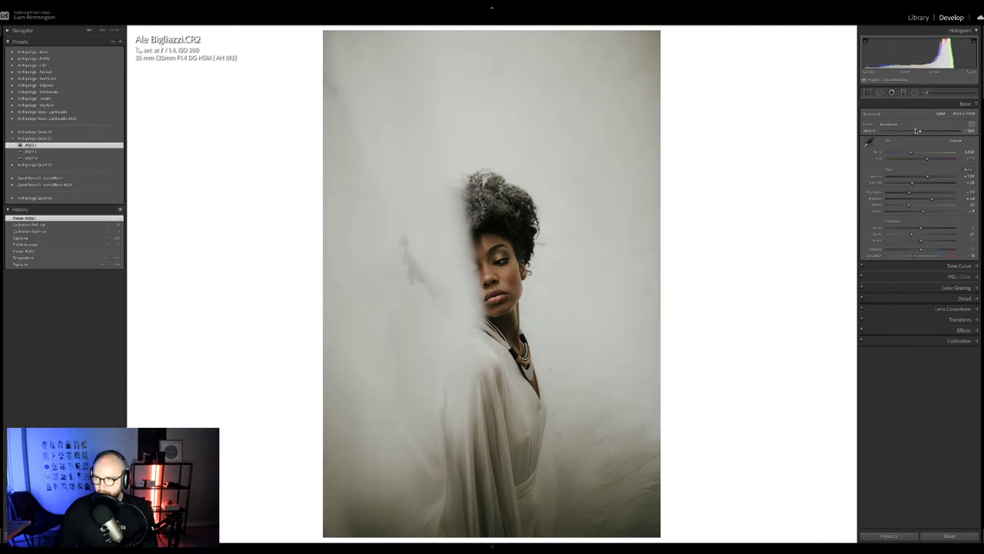
- Lower the AQ01 profile amount on the portrait and check it against the original in Before/After
left_click_drag(900, 131, 897, 132)
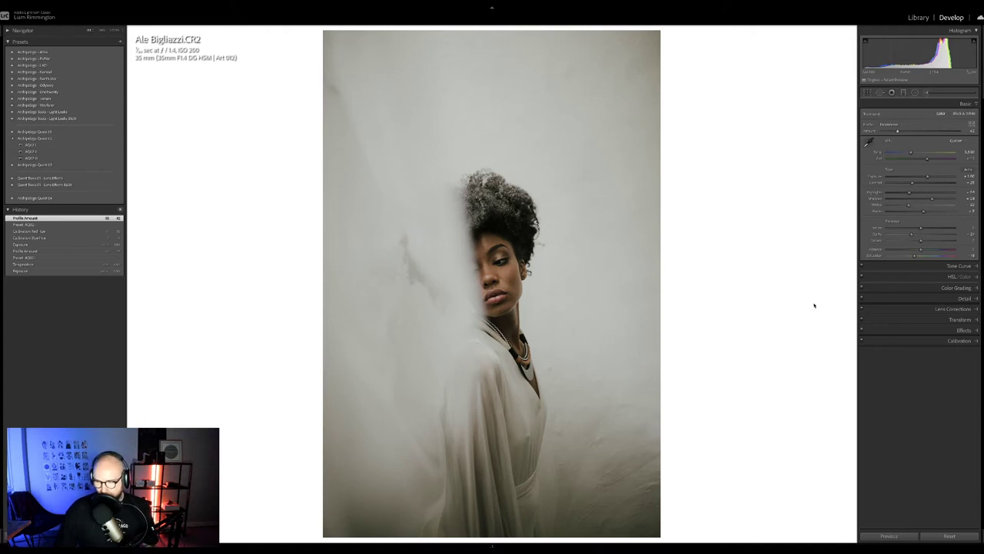
key("y")
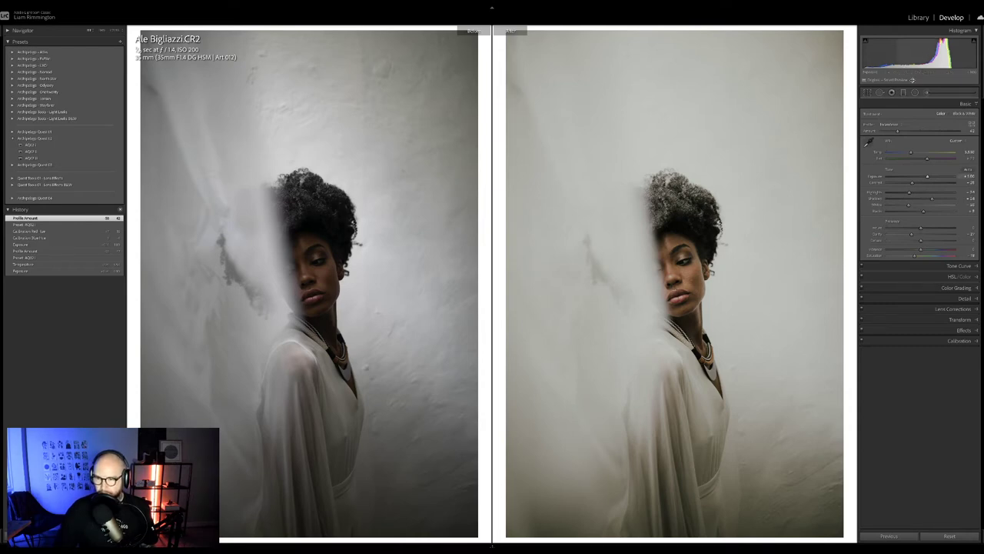
key("y")
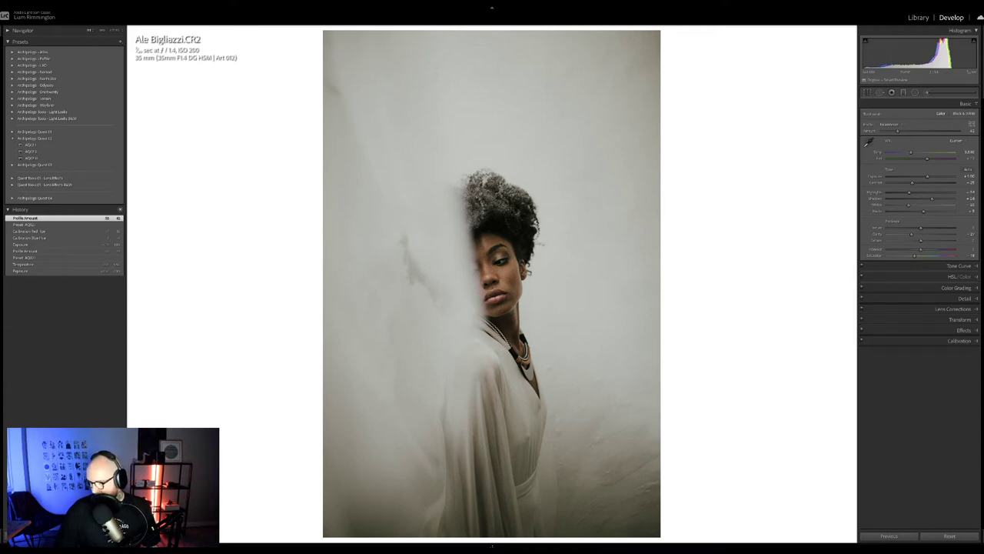
- Return to the Library grid and select photo 5, the hilltop couple
key("g")
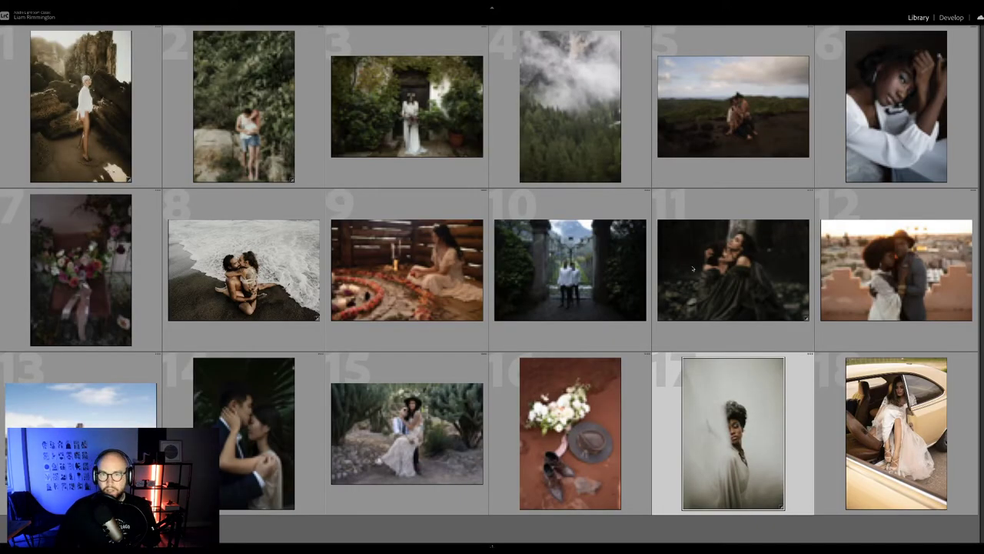
left_click(725, 131)
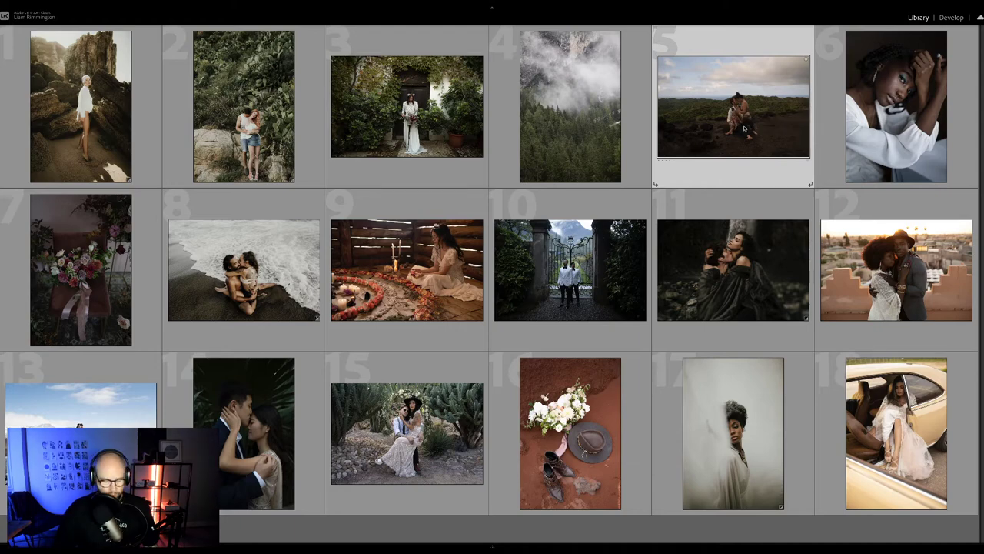
- Open the hilltop couple photo in Develop, brightening its exposure and adjusting its temperature
key("d")
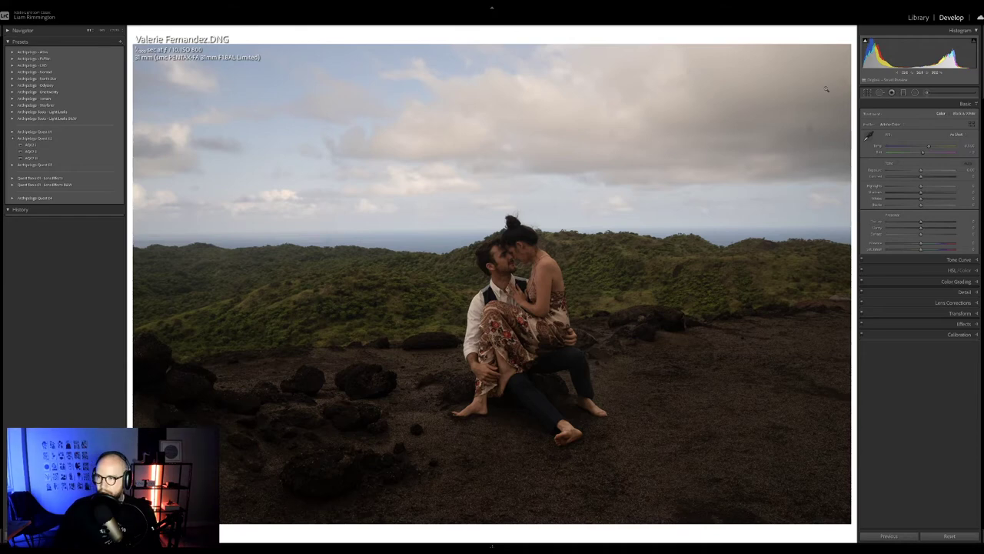
mouse_move(916, 53)
left_mouse_down()
mouse_move(933, 53)
mouse_move(916, 52)
left_mouse_up()
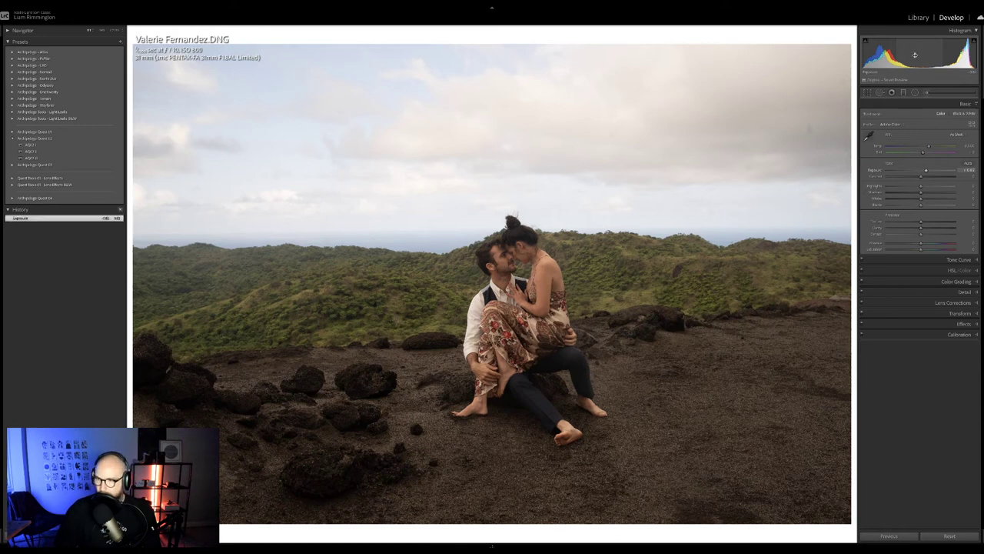
left_click_drag(928, 146, 927, 147)
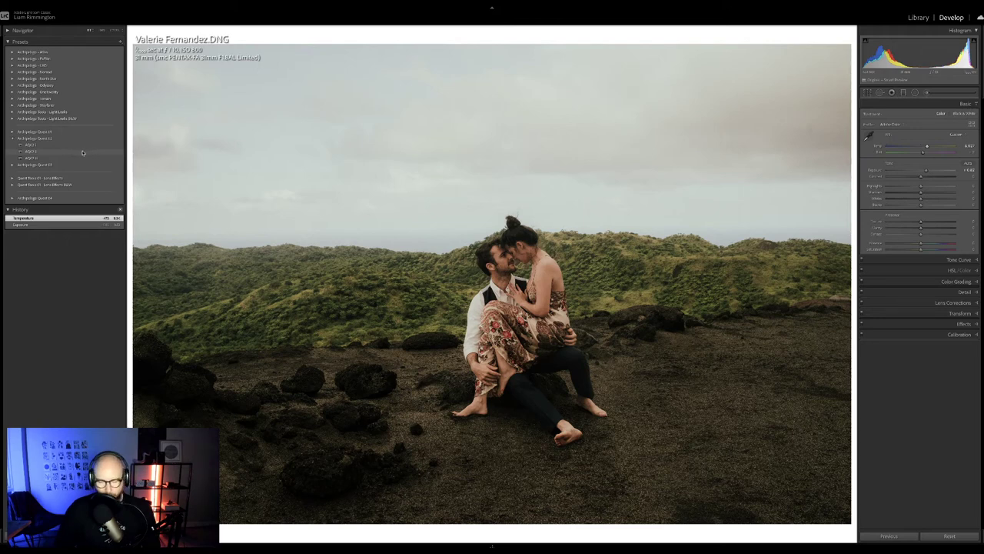
- Apply the AQ2 II preset, then raise exposure and profile amount and tweak temperature
left_click(81, 151)
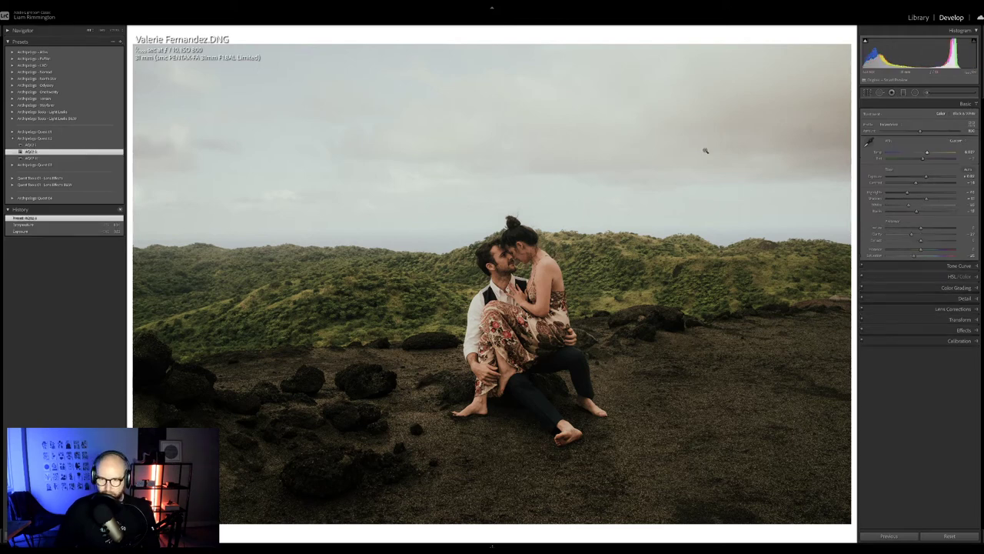
left_click_drag(907, 55, 919, 56)
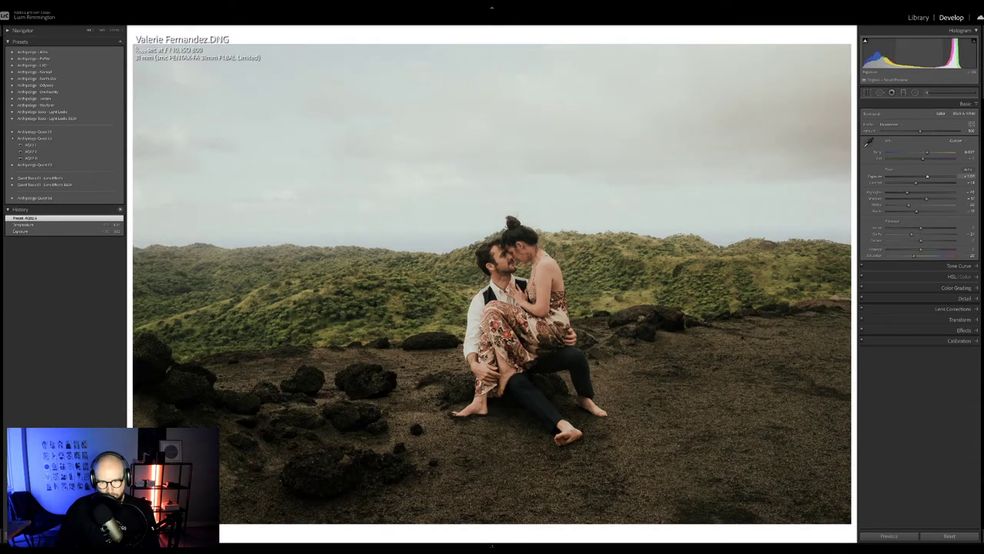
left_click_drag(918, 55, 919, 55)
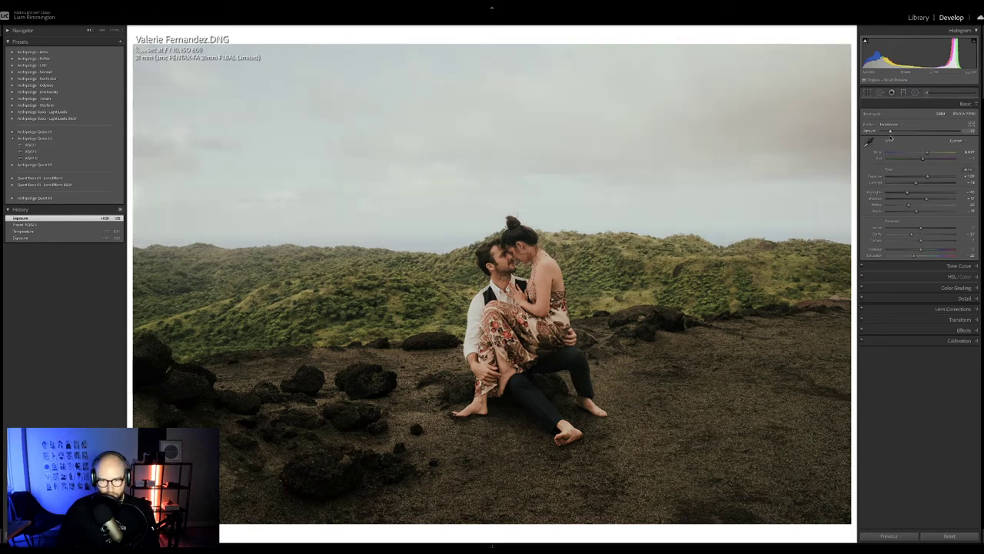
left_click_drag(890, 137, 923, 153)
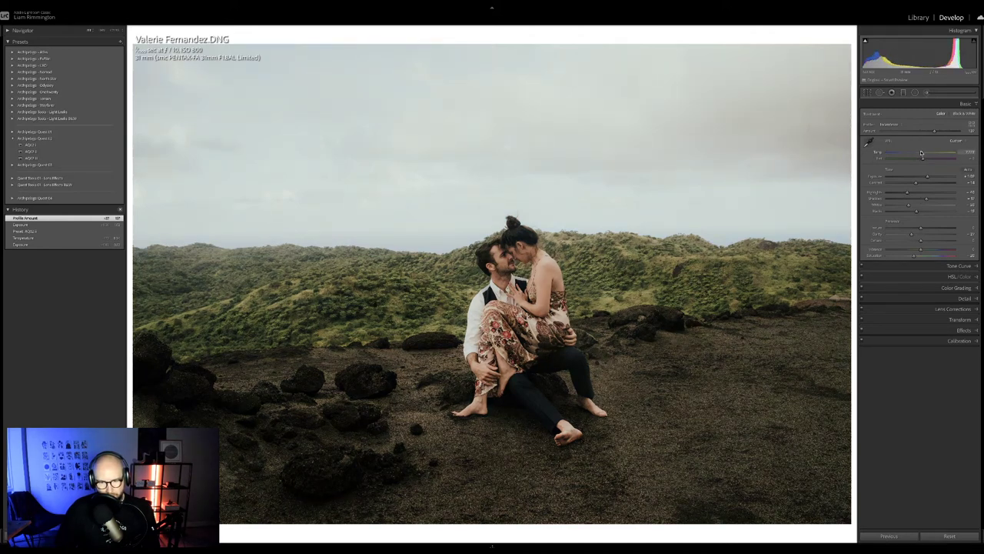
left_click_drag(921, 153, 921, 153)
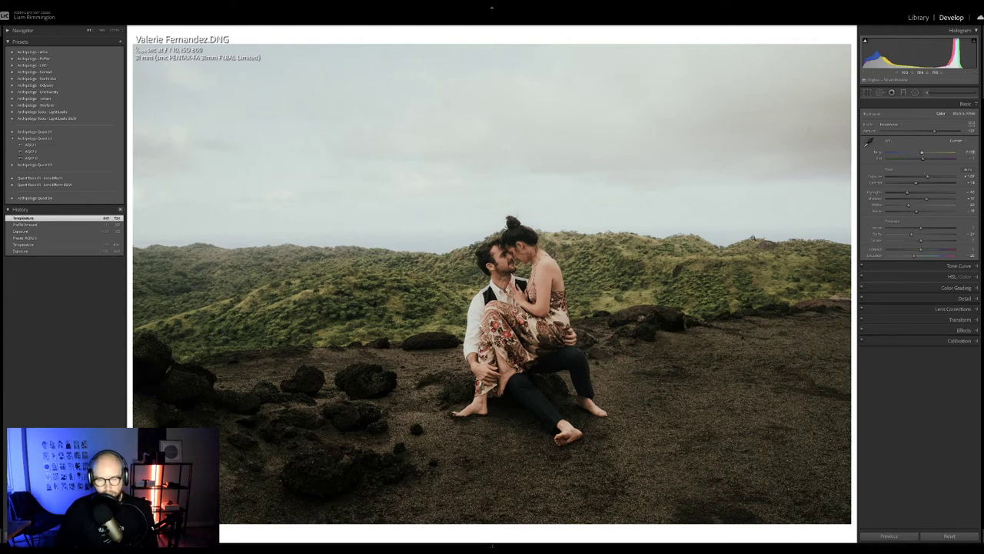
- Compare the toned hilltop photo with its original, zooming into the sky and panning to the couple's feet
key("y")
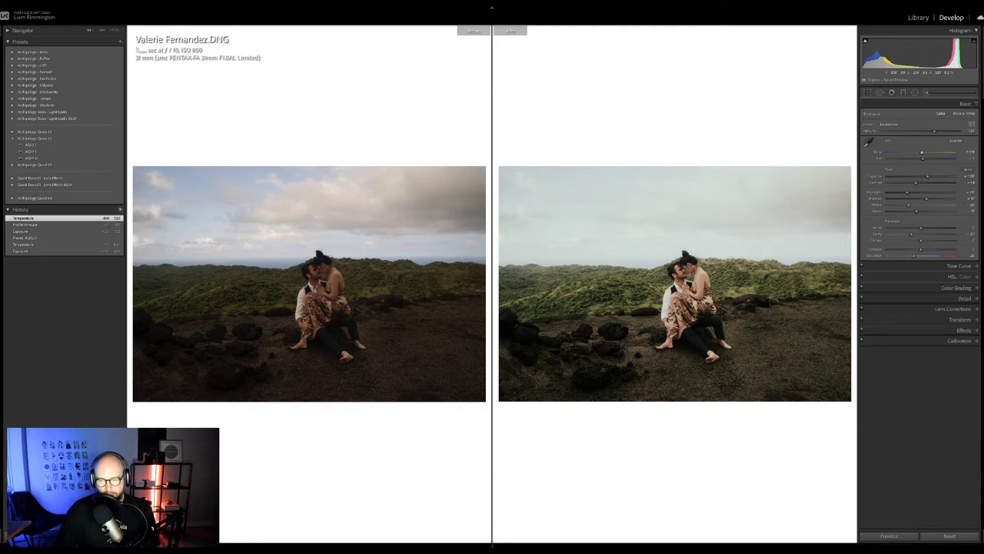
left_click(606, 202)
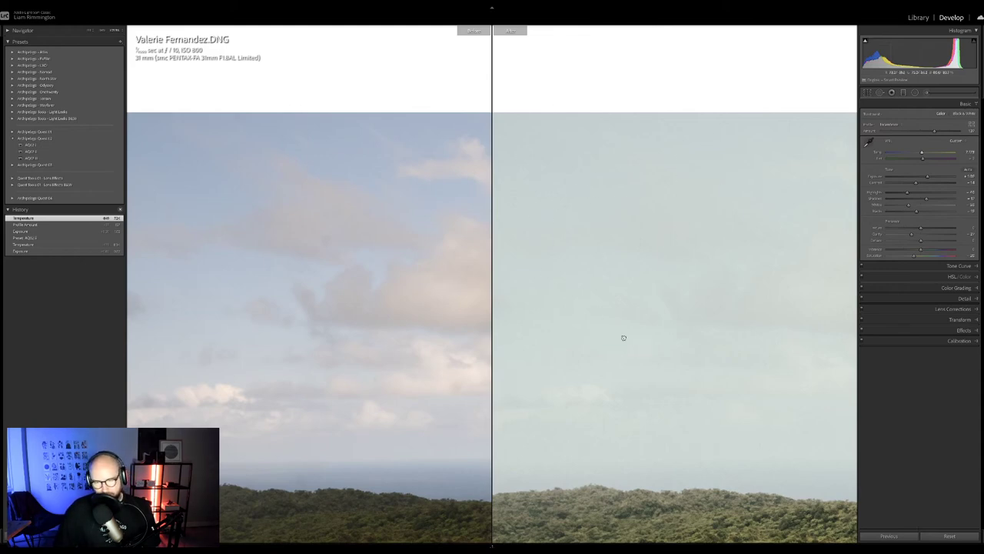
left_click_drag(621, 336, 499, 216)
key("ctrl+minus")
key("ctrl+minus")
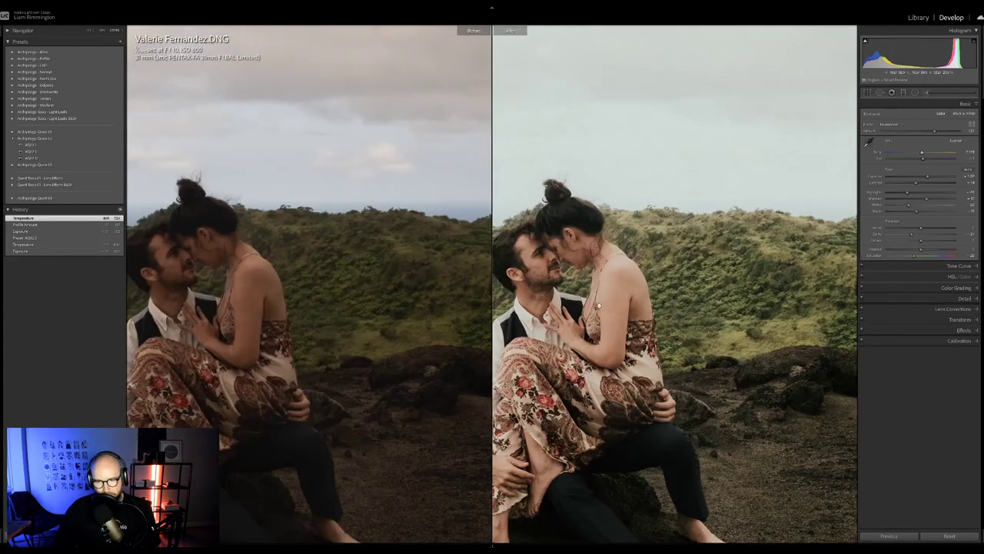
left_click_drag(725, 280, 688, 183)
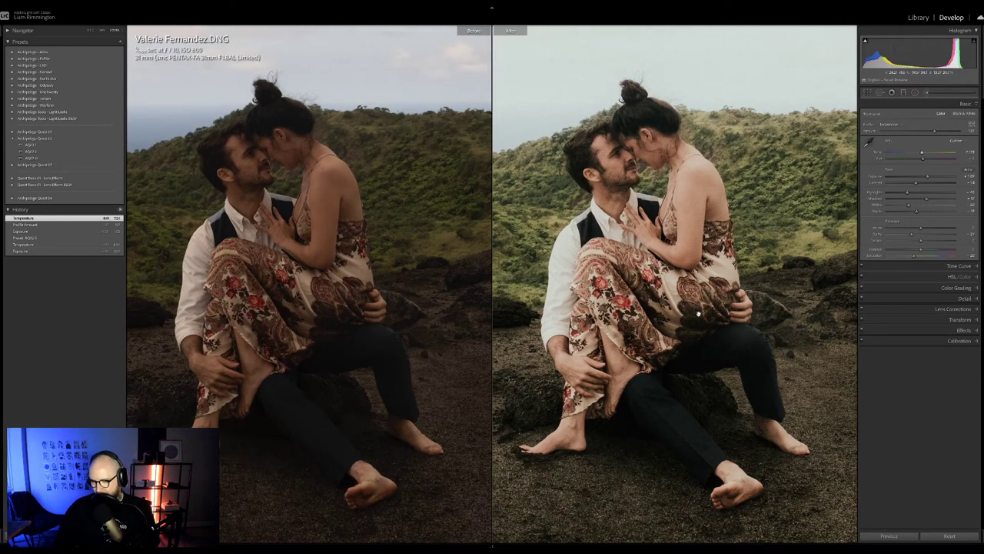
key("Right")
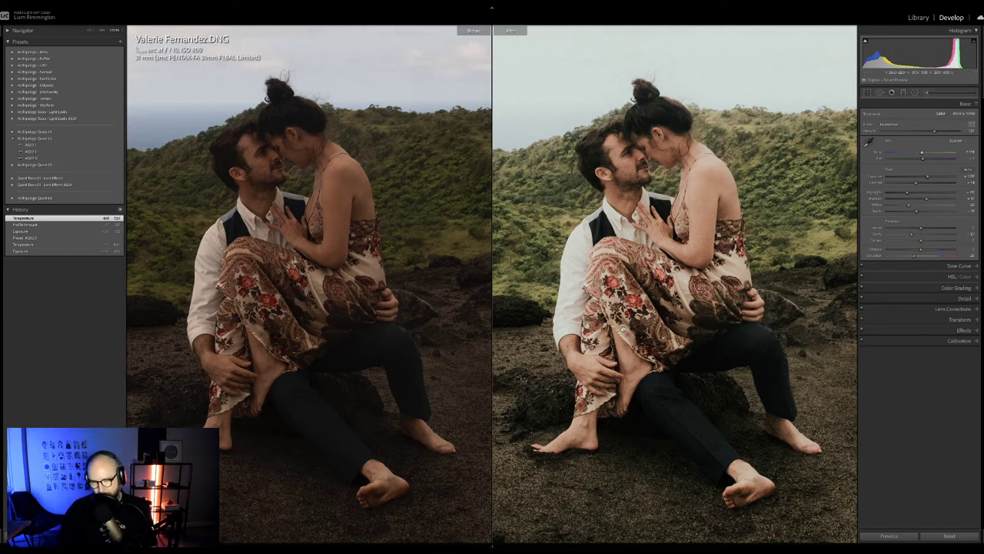
left_click(623, 329)
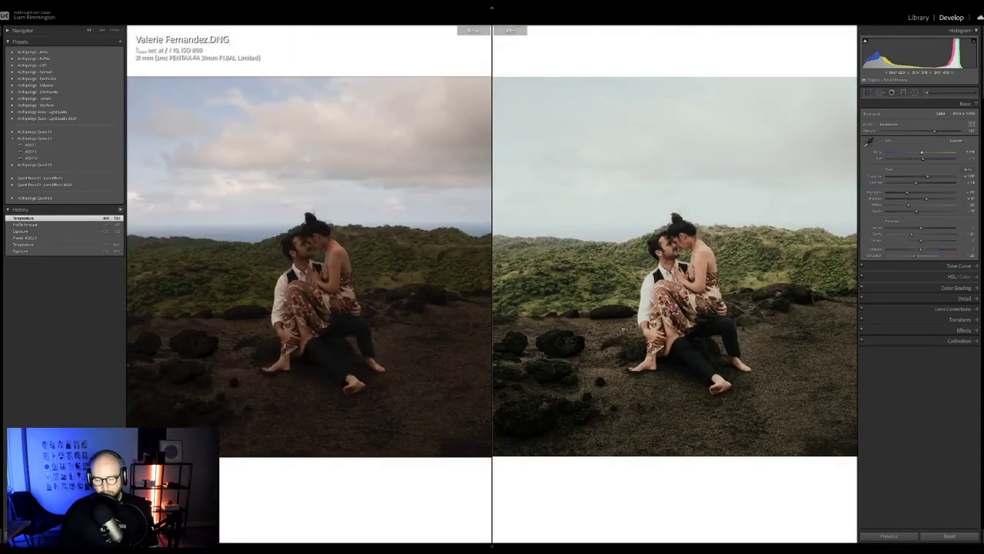
- Leave Before/After and advance to the next photo, the white-blouse portrait
key("y")
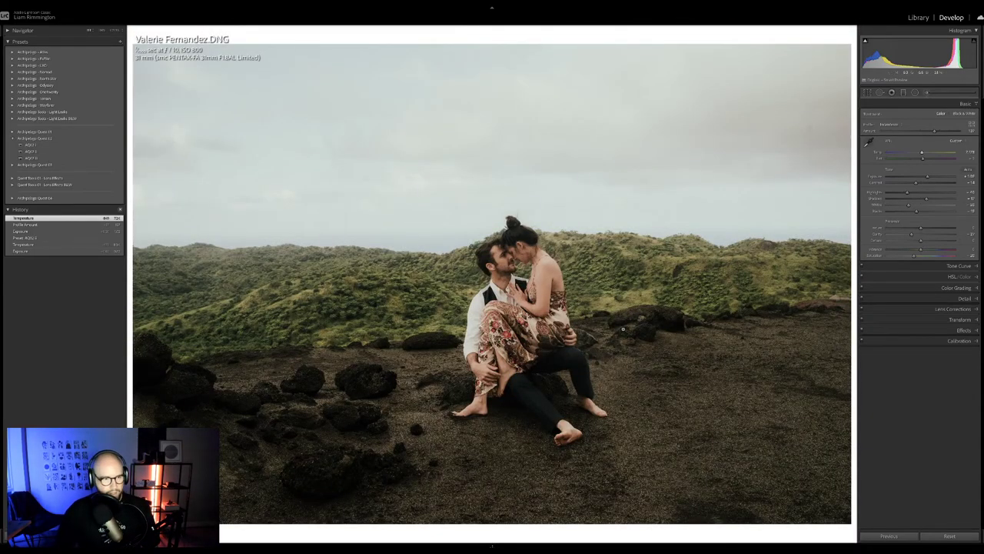
key("Right")
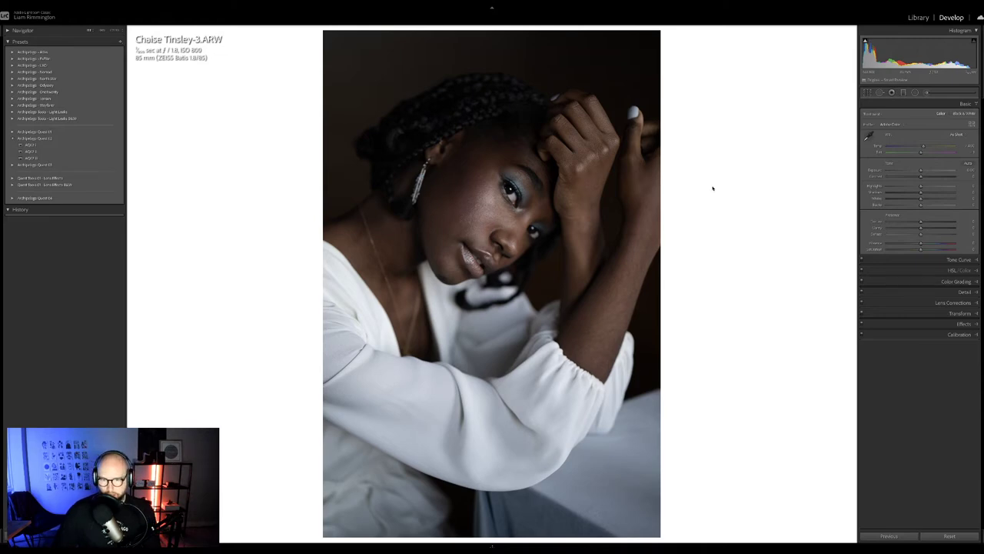
- Brighten the portrait's exposure and warm its temperature, then cool it back slightly
left_click_drag(873, 61, 913, 52)
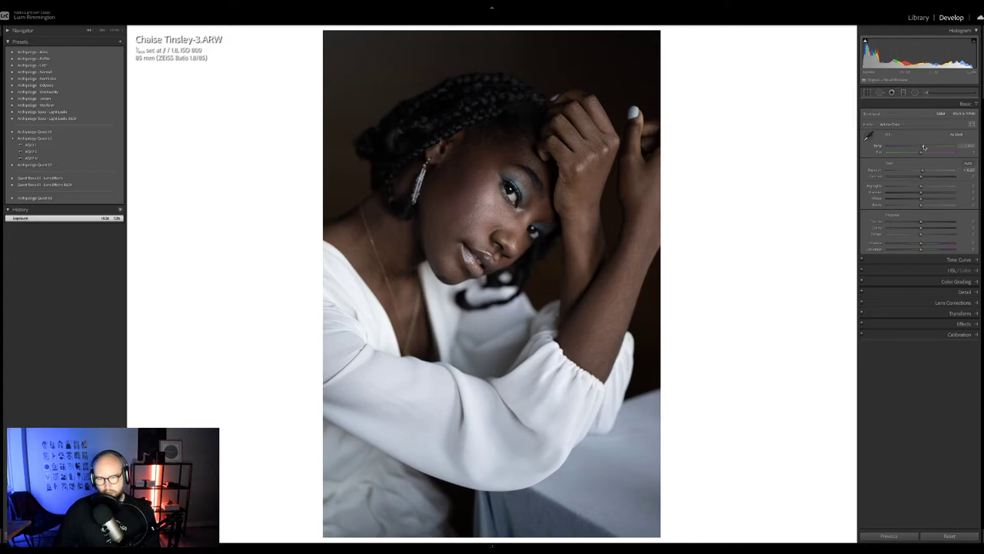
left_click_drag(924, 147, 929, 146)
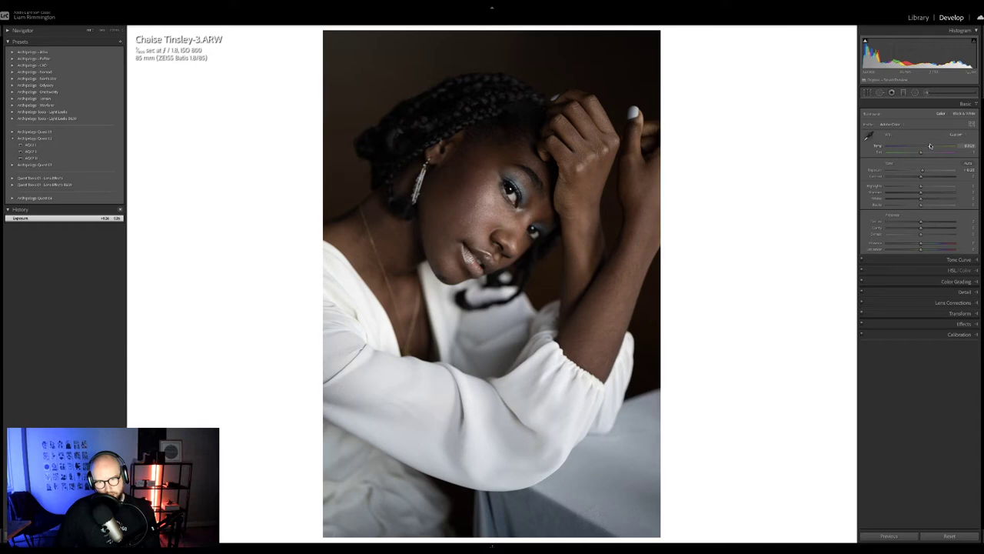
left_click_drag(930, 146, 928, 146)
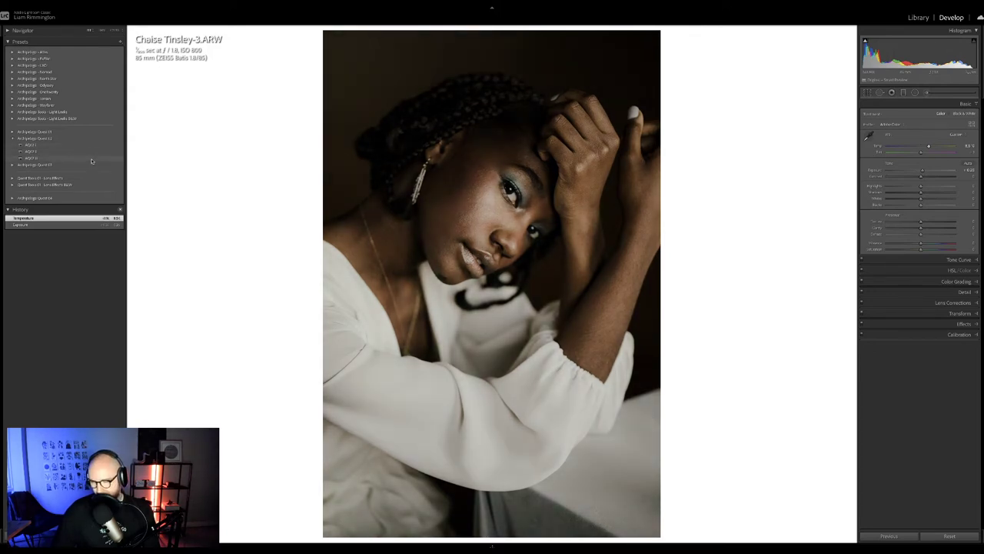
- Apply the AQU 3 preset, raise exposure, adjust the profile amount, and show Before/After
left_click(91, 159)
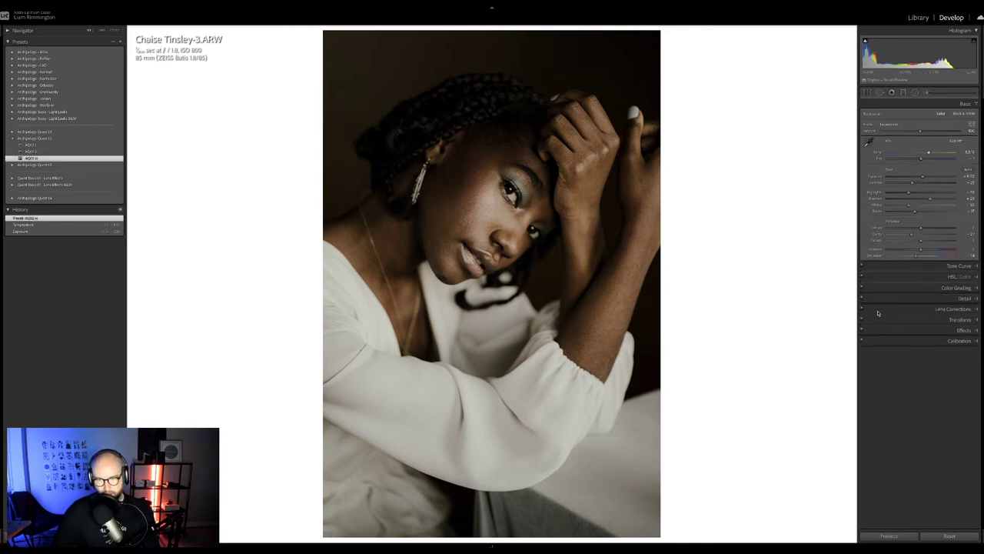
left_click_drag(911, 60, 934, 60)
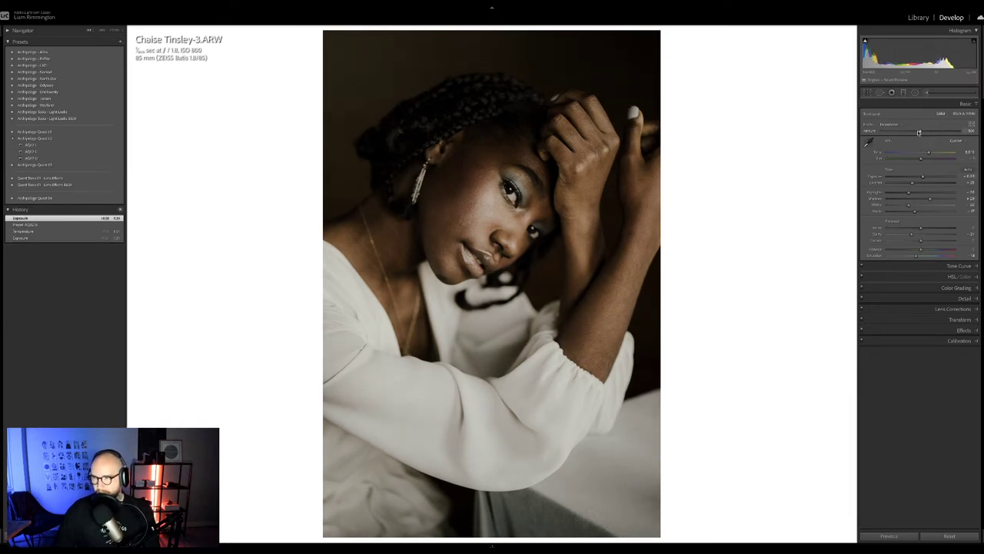
mouse_move(919, 132)
left_mouse_down()
mouse_move(893, 132)
mouse_move(945, 132)
mouse_move(885, 132)
mouse_move(955, 132)
mouse_move(929, 139)
left_mouse_up()
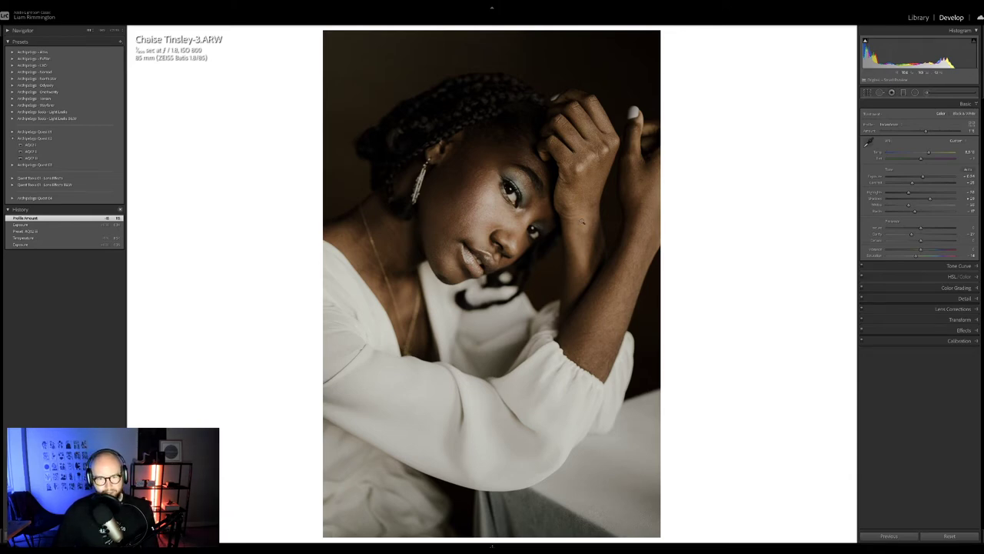
key("y")
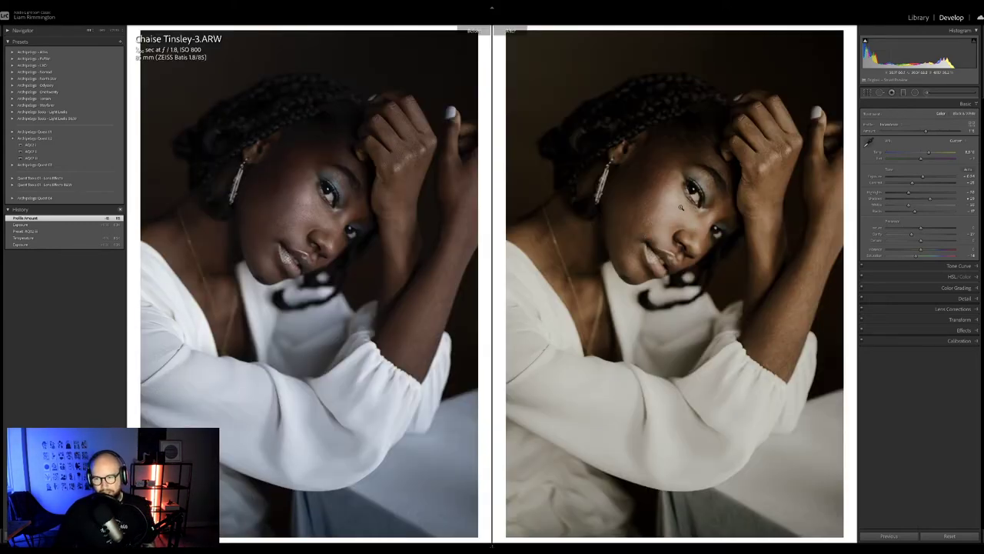
- Zoom into the portrait's face in both views, fit them again, and return to Loupe view
left_click(680, 208)
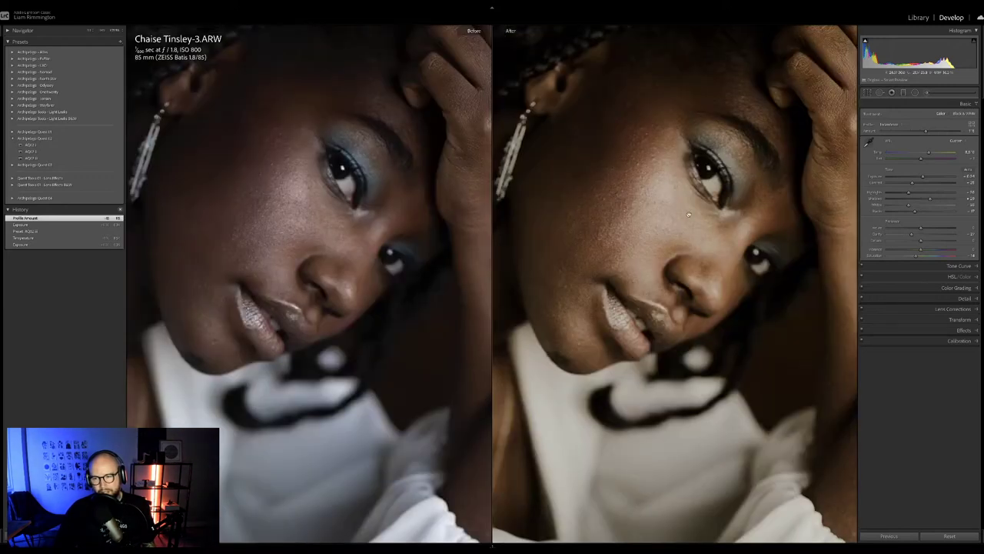
scroll(689, 216, "up", 2)
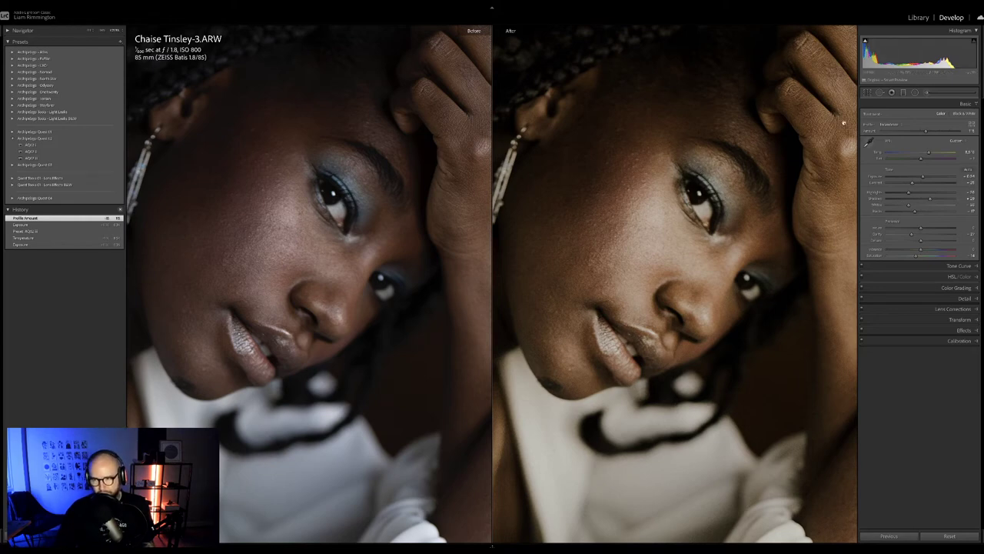
left_click(683, 224)
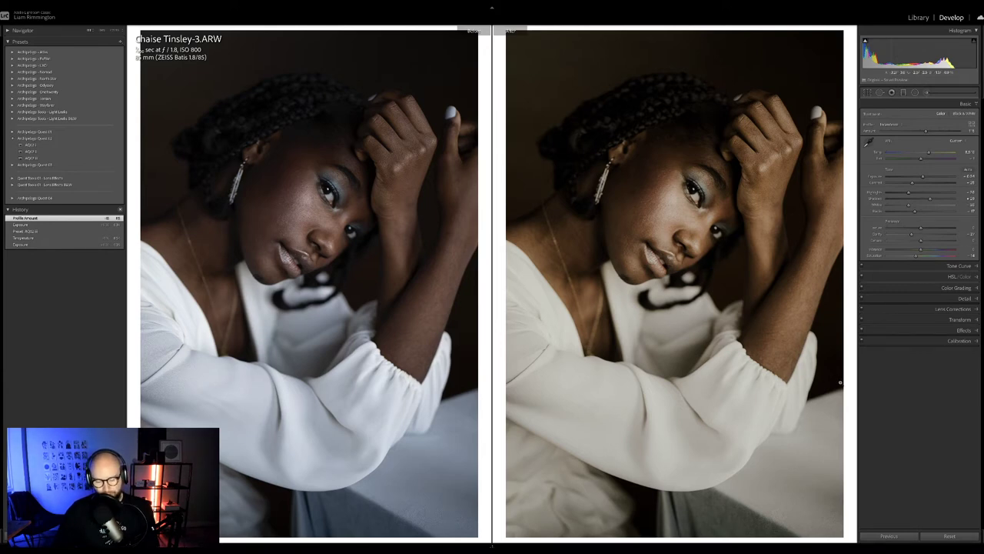
key("y")
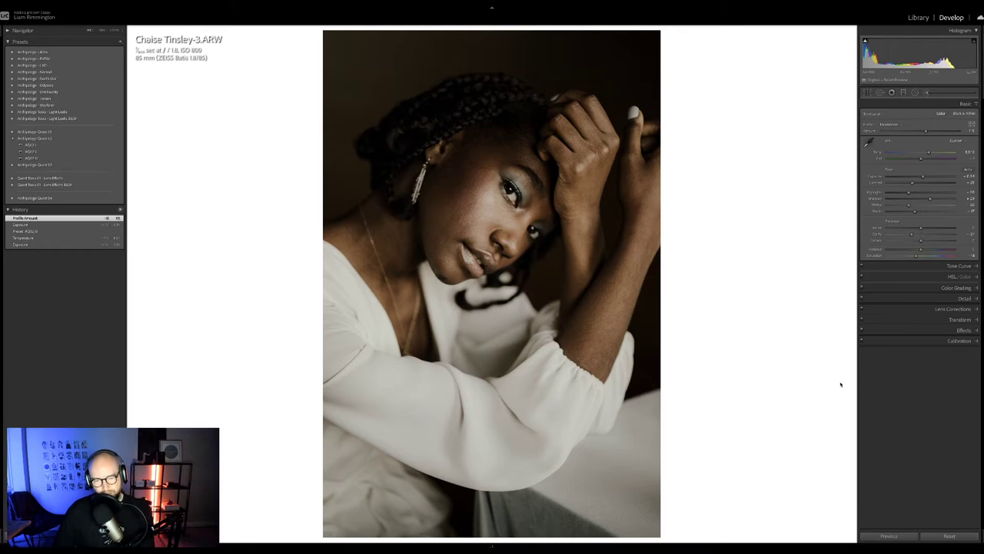
- Toggle the portrait's original view on and off, then return to the Library grid
key("backslash")
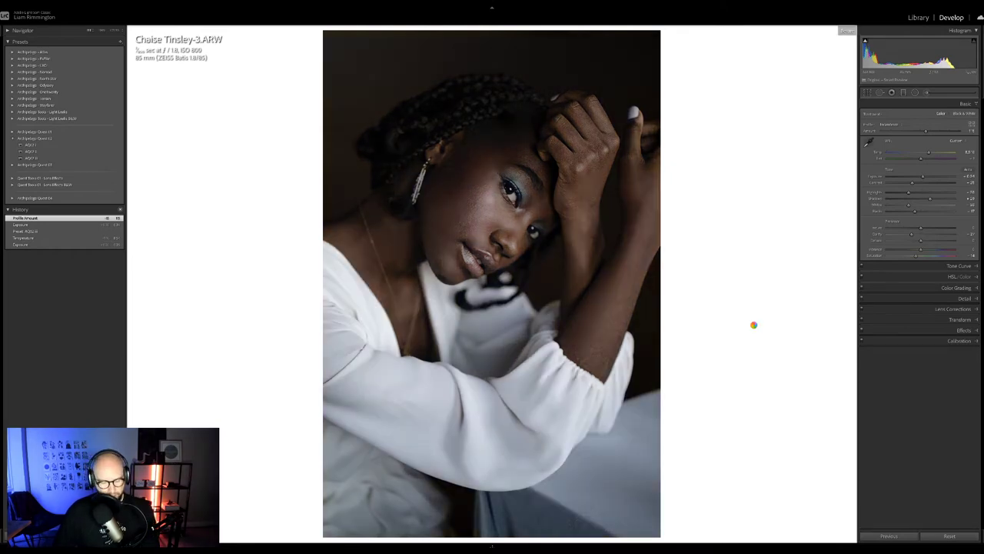
key("backslash")
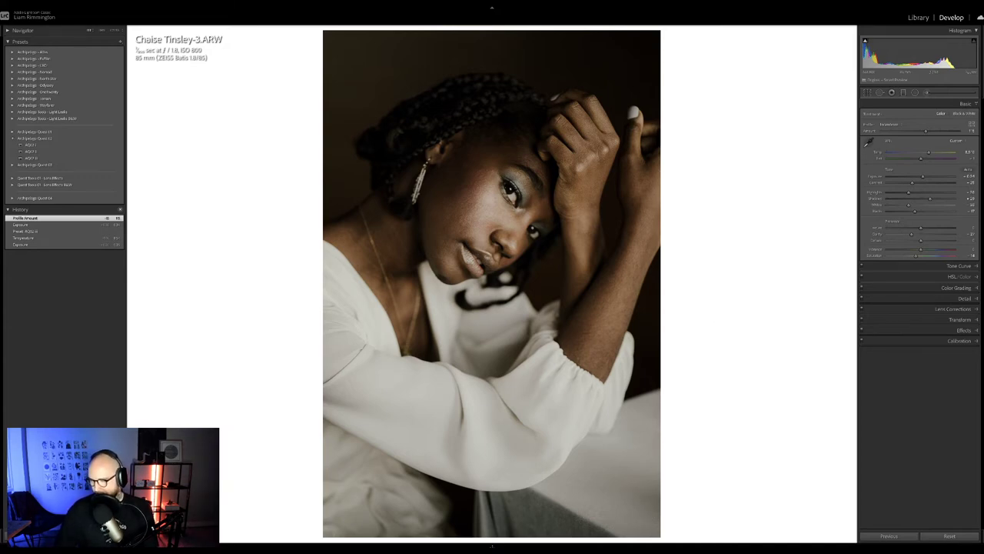
key("g")
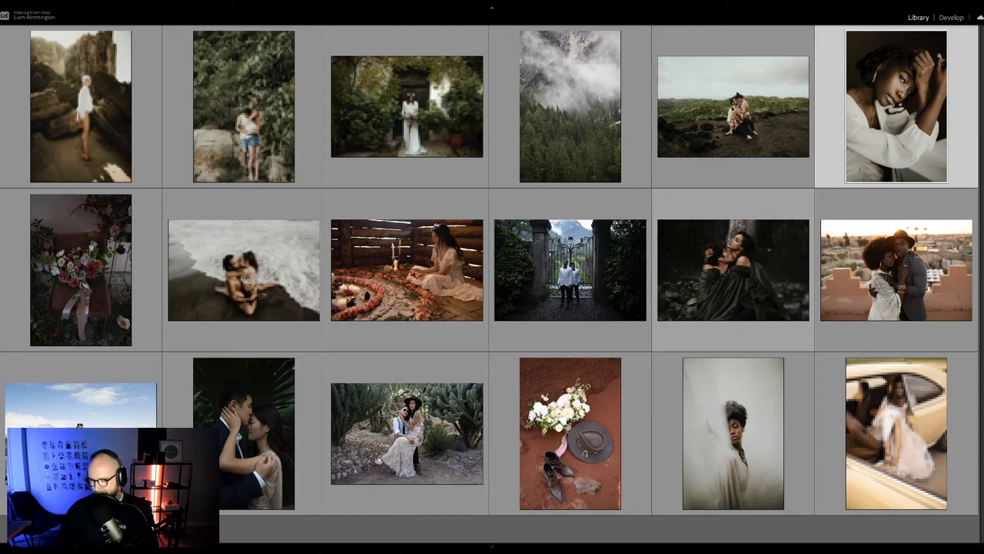
- Show index numbers on the grid thumbnails and select photo 13
key("j")
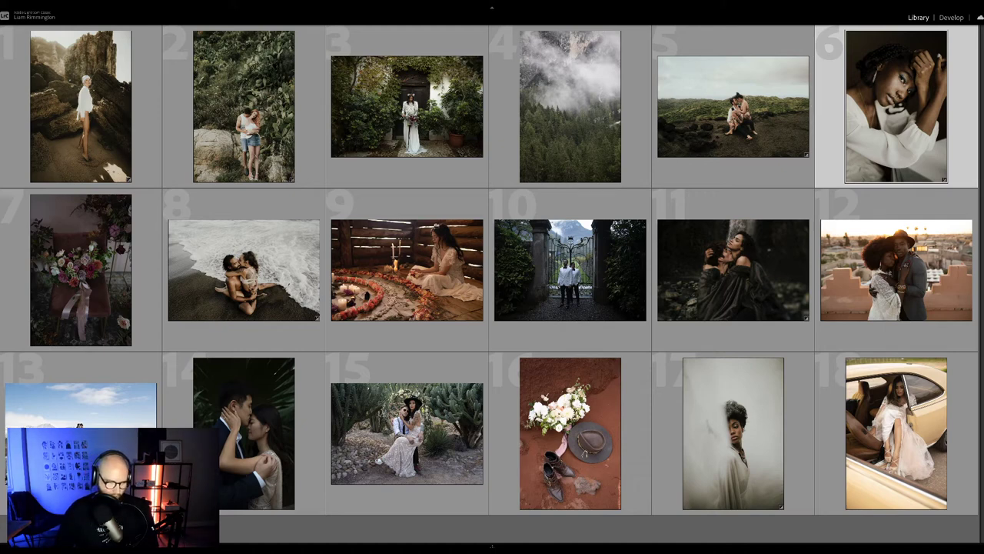
left_click(81, 400)
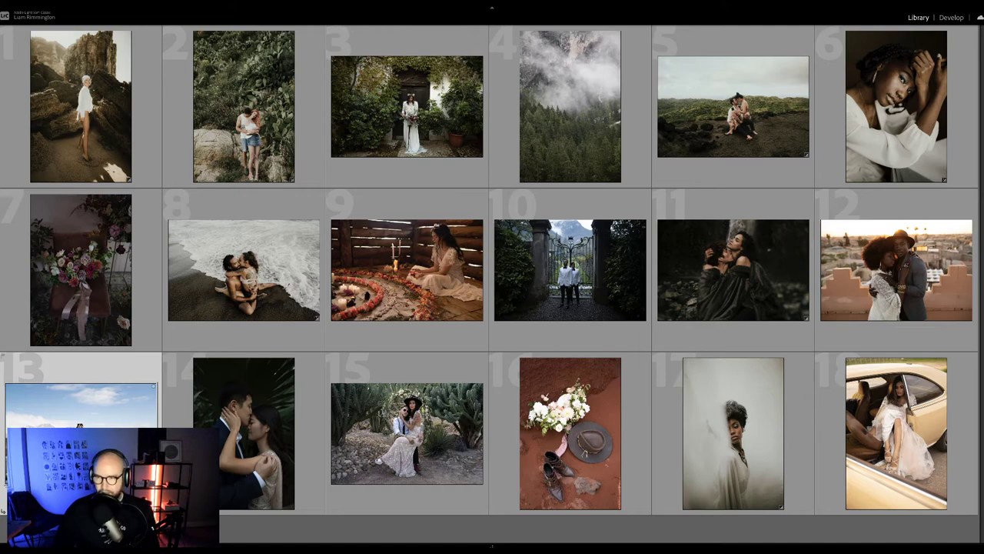
- Open photo 13, the snowy couple, in Develop and nudge Temp slightly warmer
key("d")
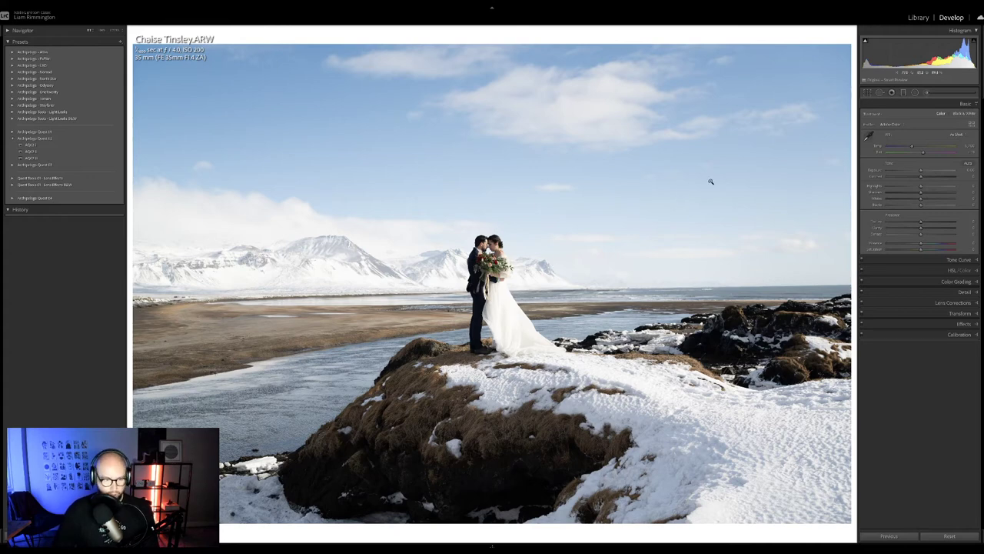
left_click_drag(911, 146, 915, 146)
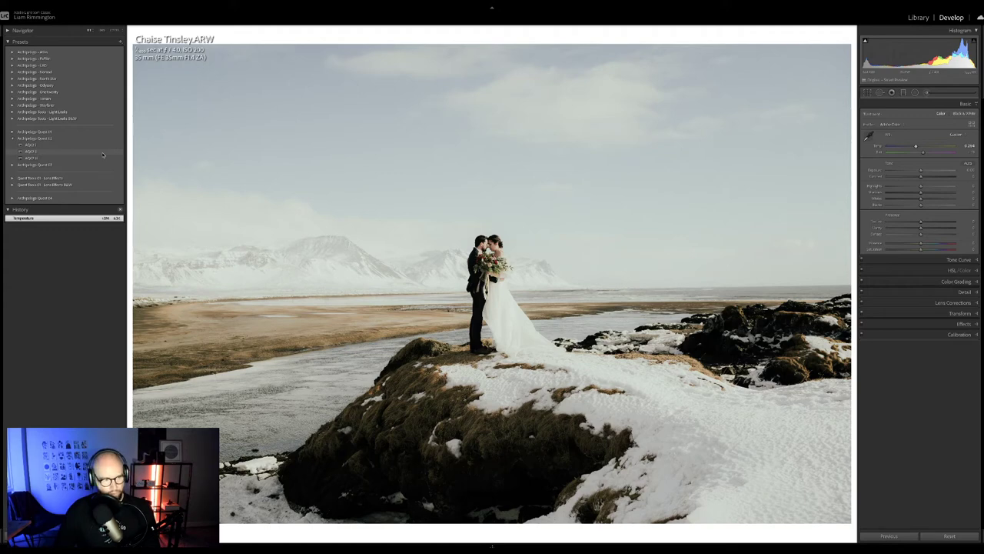
- Apply the AQ01 2 preset, check the couple up close, and lower its Profile Amount
left_click(103, 154)
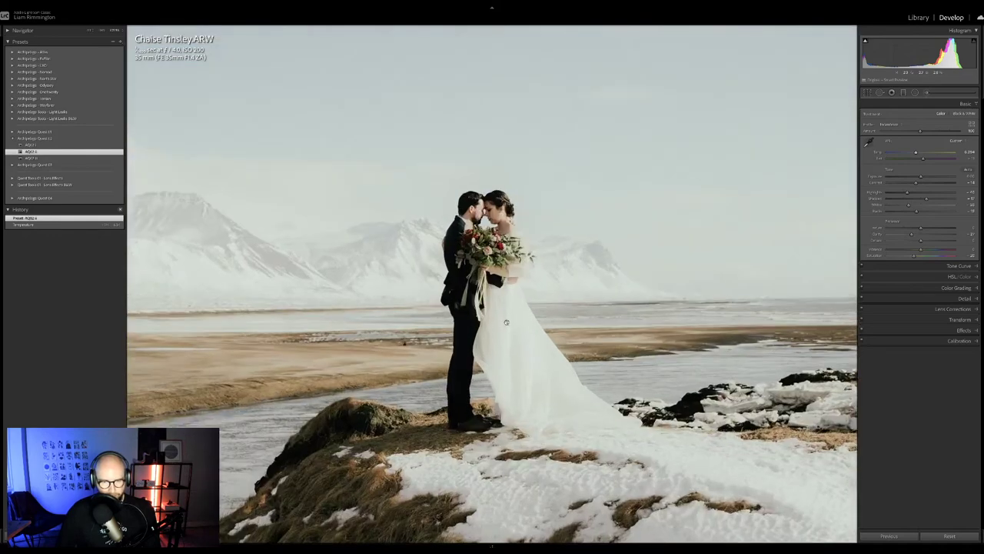
left_click(490, 279)
left_click_drag(508, 360, 511, 345)
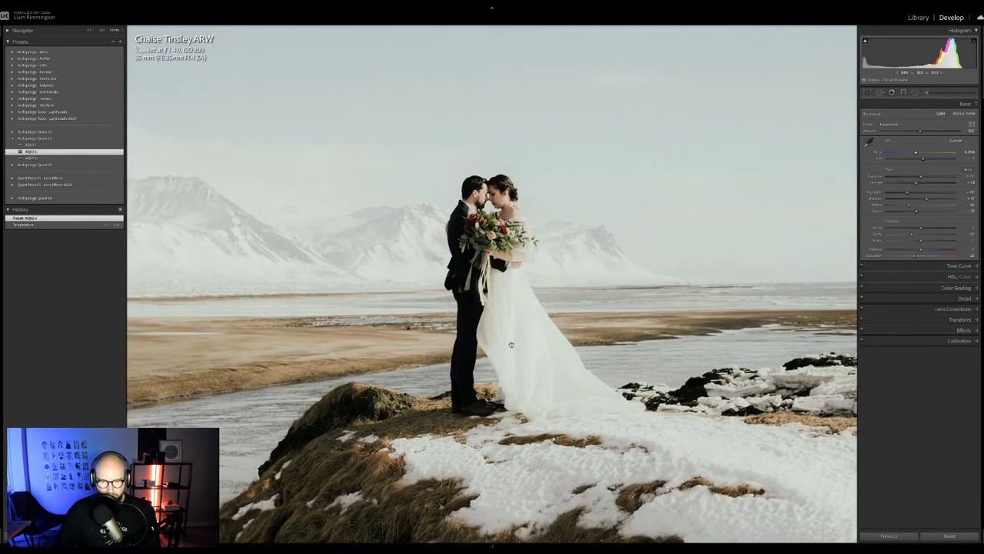
left_click(617, 315)
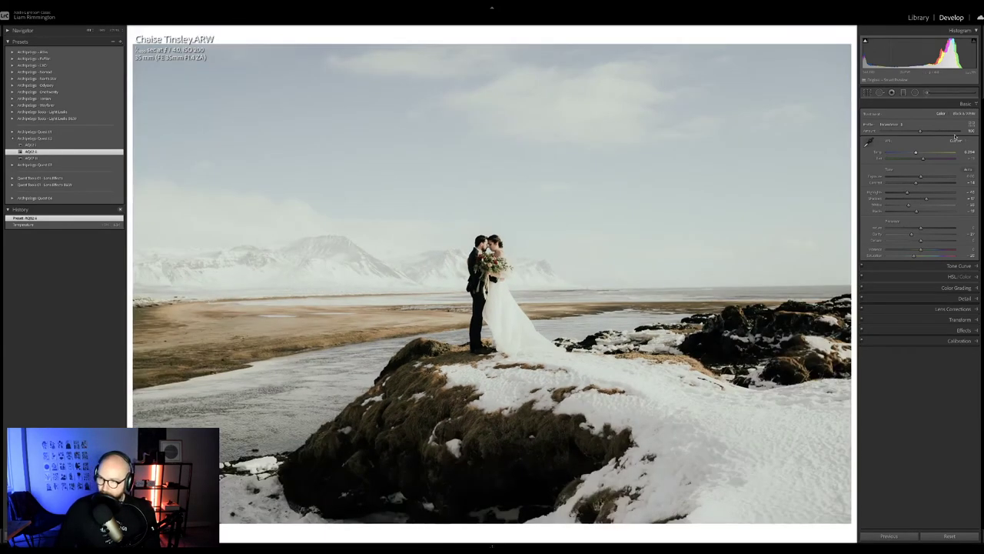
left_click_drag(926, 135, 894, 137)
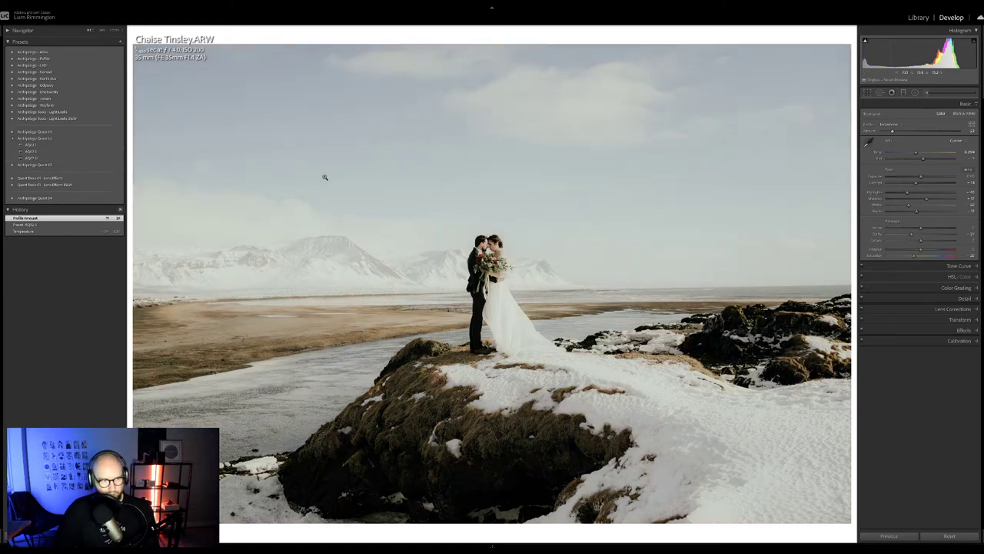
- Apply the AQU 3 preset with its Amount dragged far down, then zoom in
left_click(103, 158)
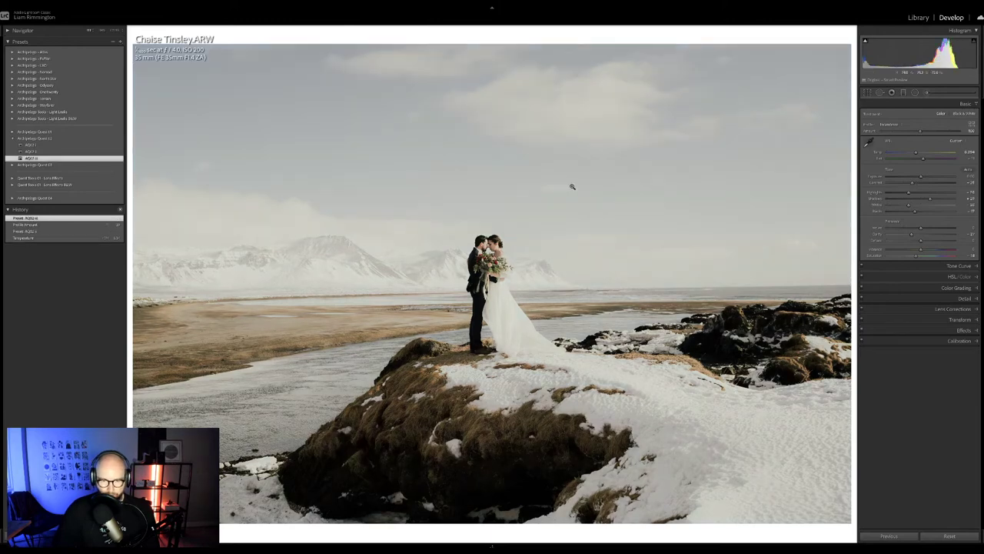
left_click_drag(920, 131, 855, 137)
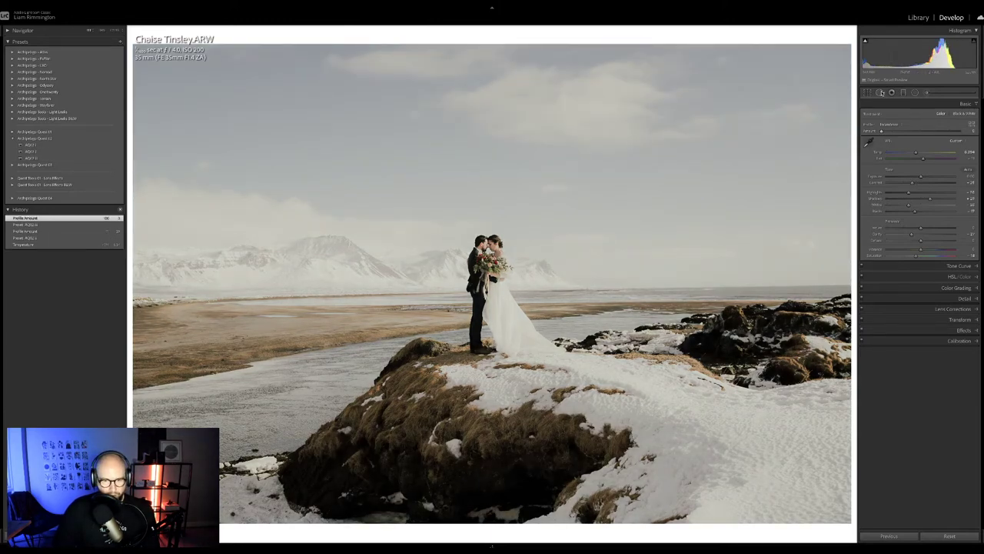
left_click(496, 311)
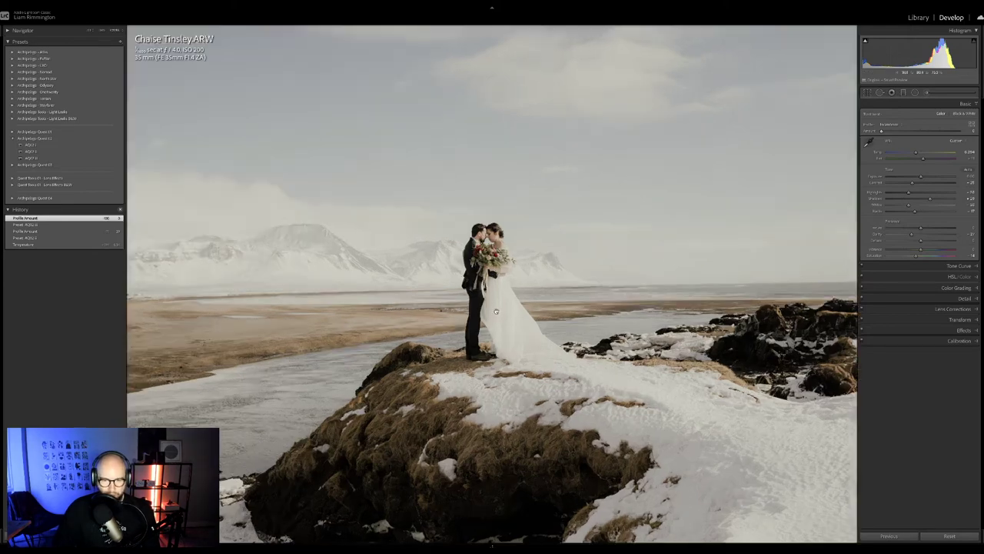
left_click(496, 311)
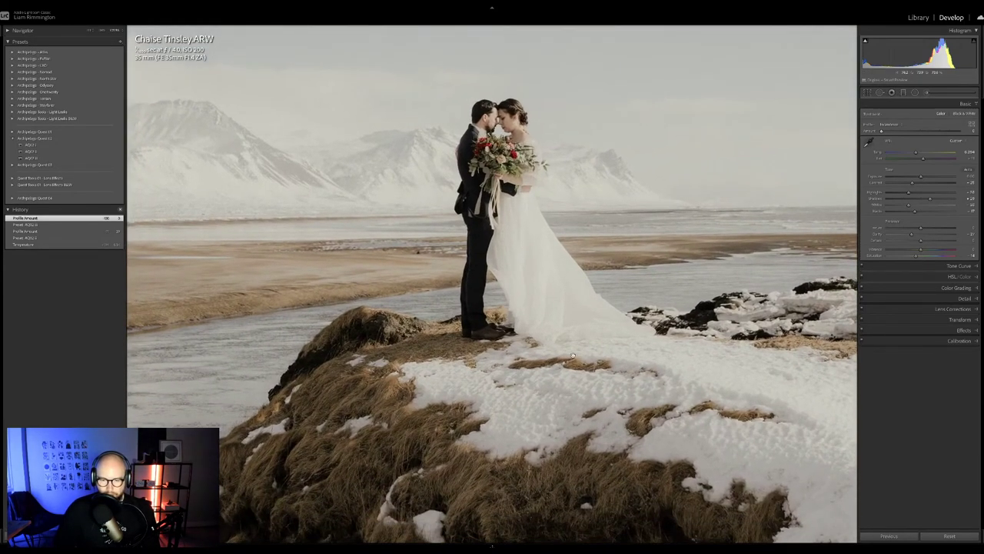
- Inspect the zoomed couple, then show the edit beside its original in Before/After
scroll(572, 355, "down", 3)
left_click(572, 439)
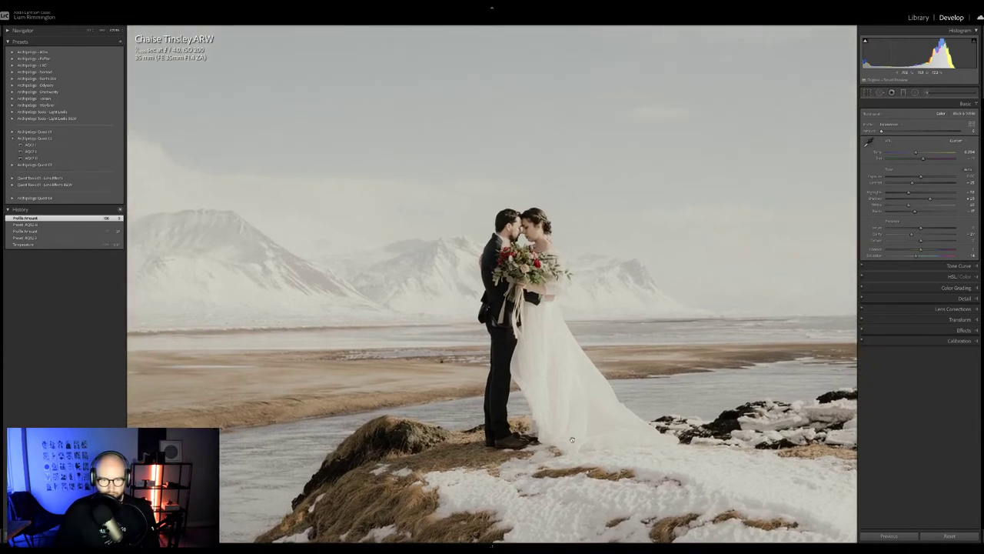
left_click_drag(572, 440, 582, 352)
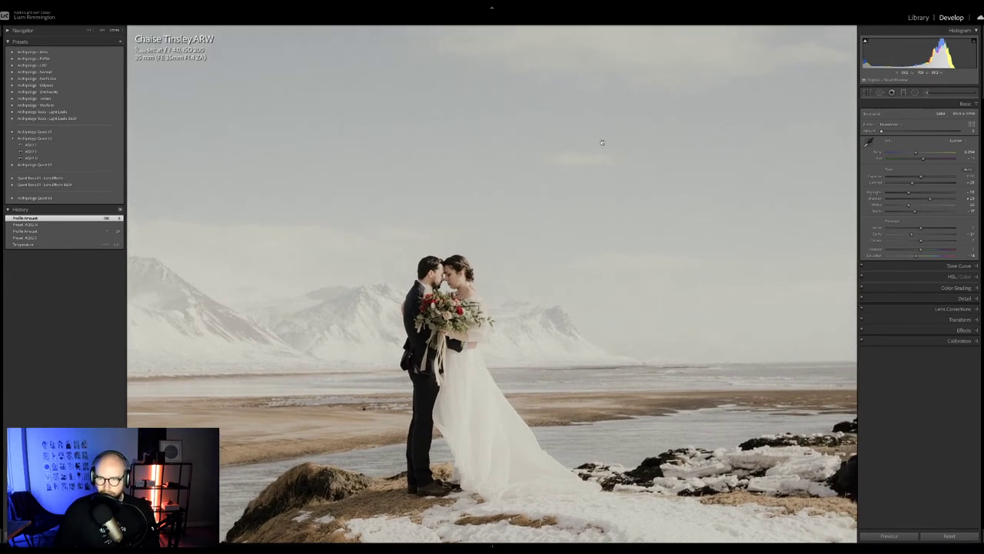
left_click(619, 209)
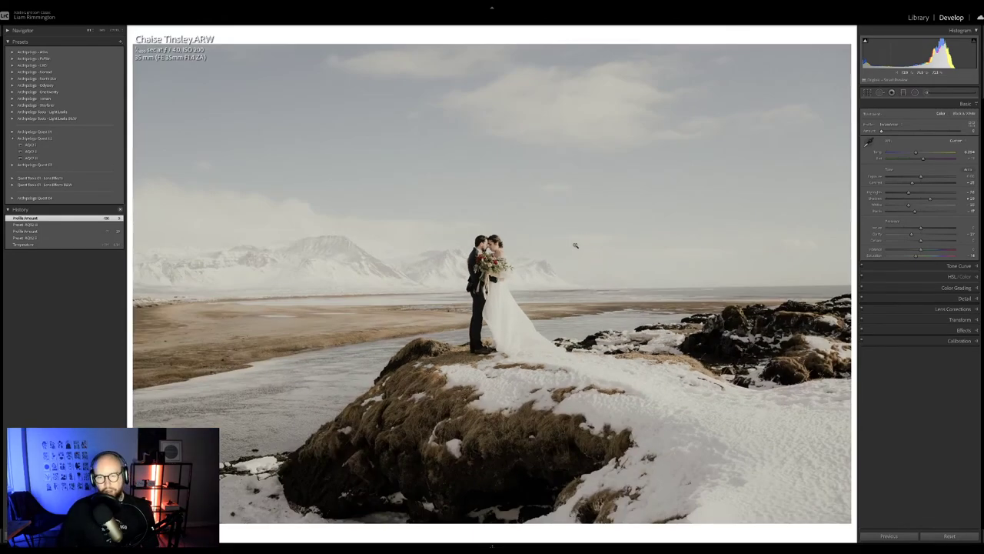
key("y")
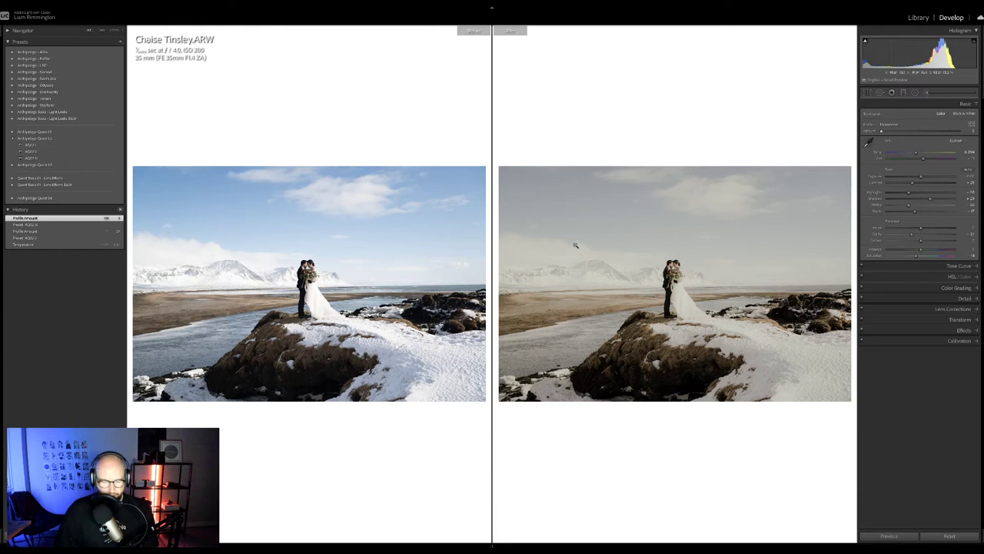
- Leave Before/After and create a virtual copy of the couple photo
key("y")
right_click(490, 237)
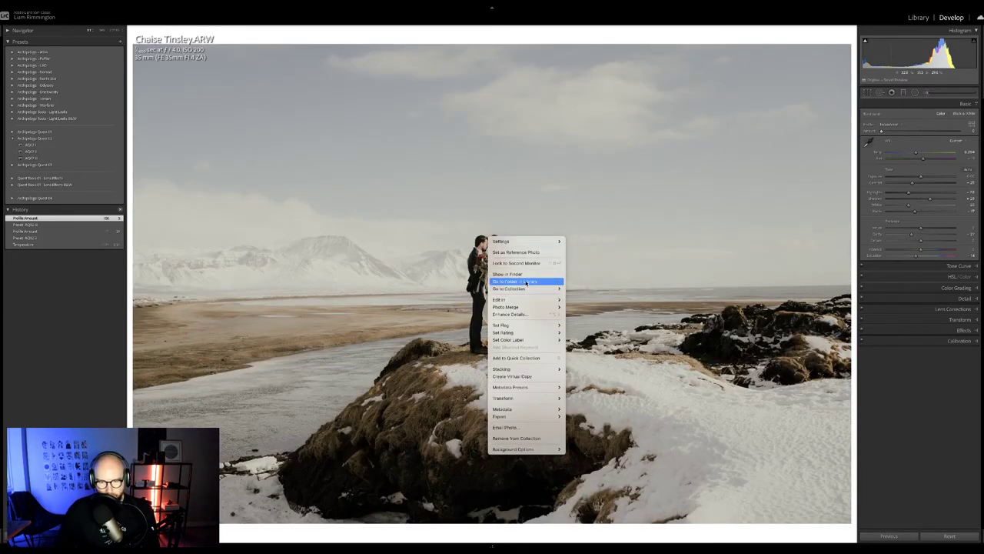
left_click(511, 376)
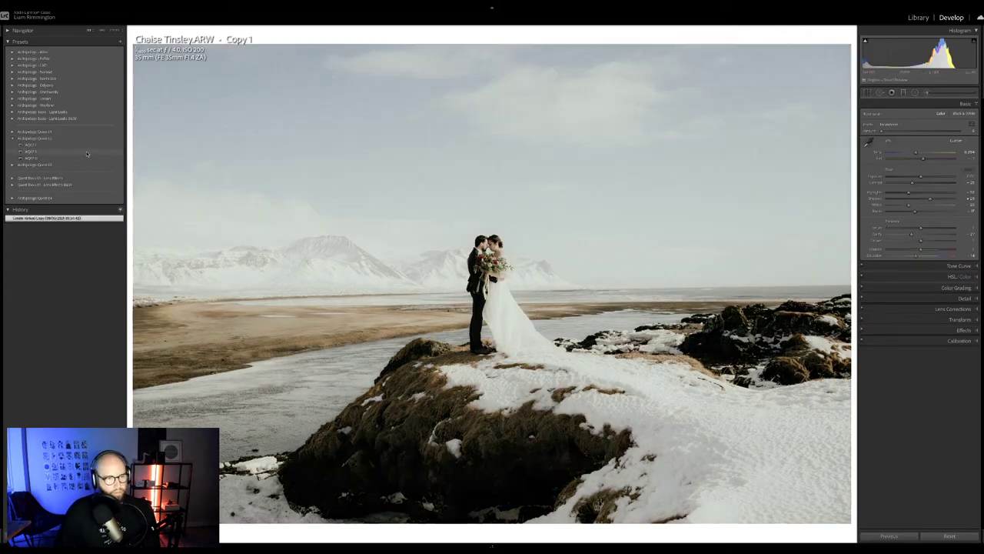
- Give the copy another Archipelago Quest preset at reduced Profile Amount, then enter Reference View
left_click(30, 151)
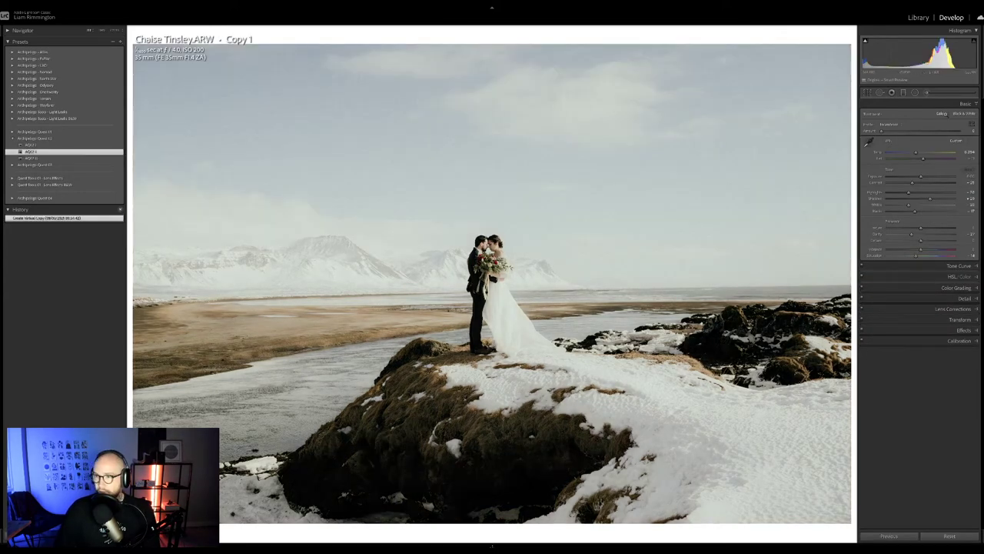
left_click_drag(920, 132, 843, 249)
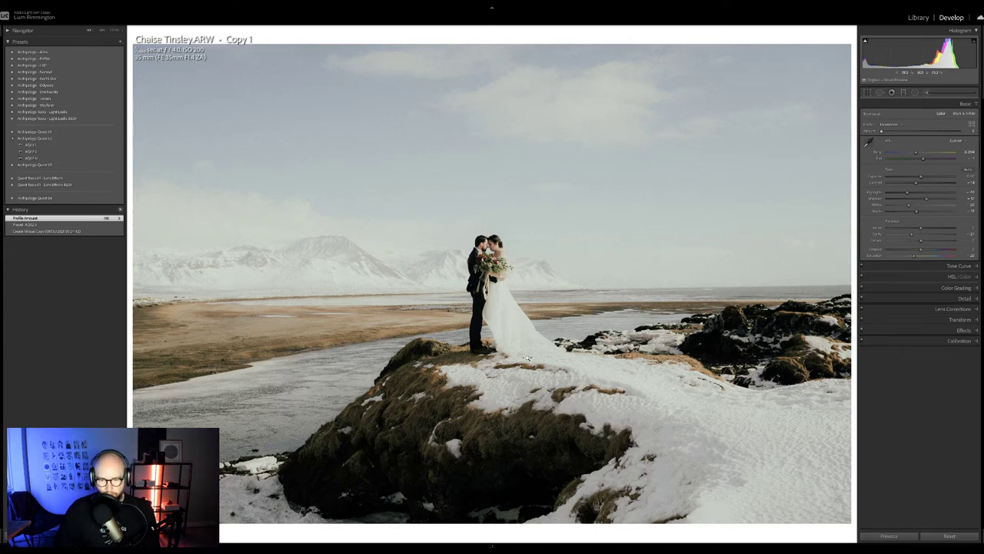
key("shift+r")
- Set the original as the reference photo and zoom both images to compare the couple
mouse_move(491, 545)
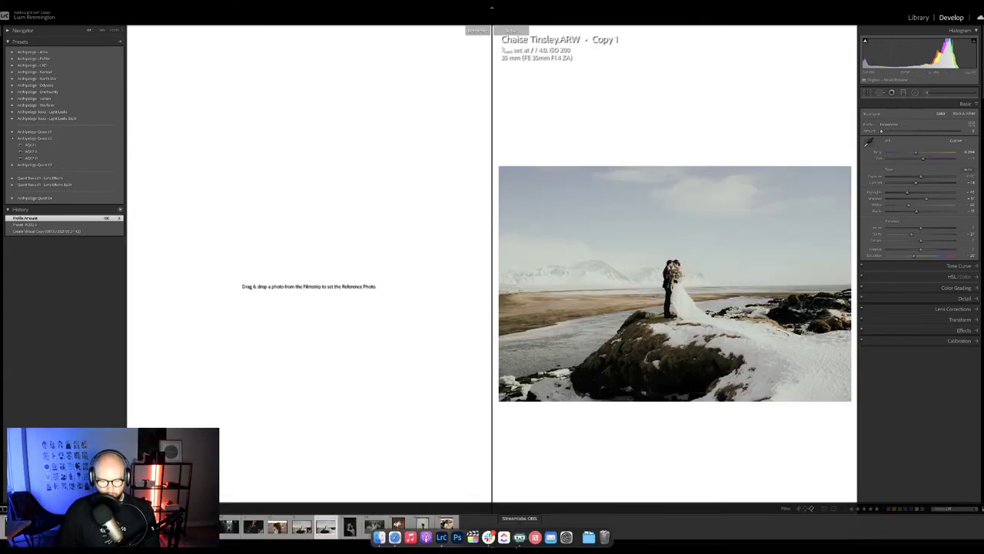
left_click_drag(301, 526, 369, 331)
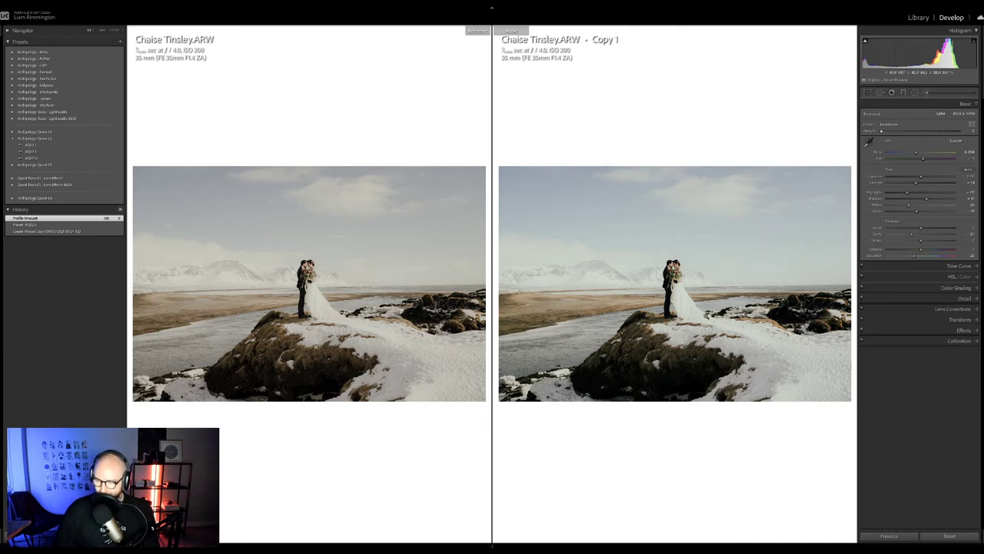
left_click(672, 293)
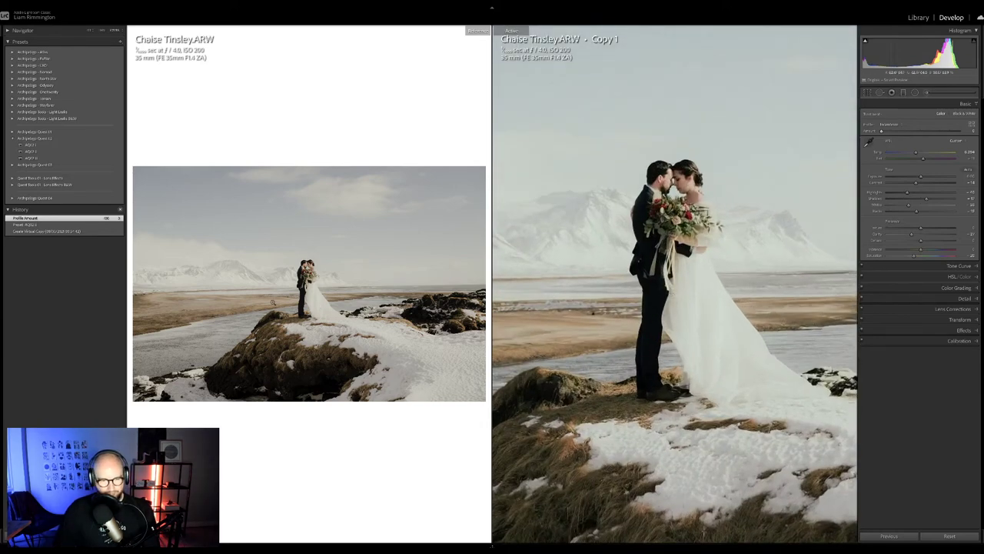
left_click(310, 290)
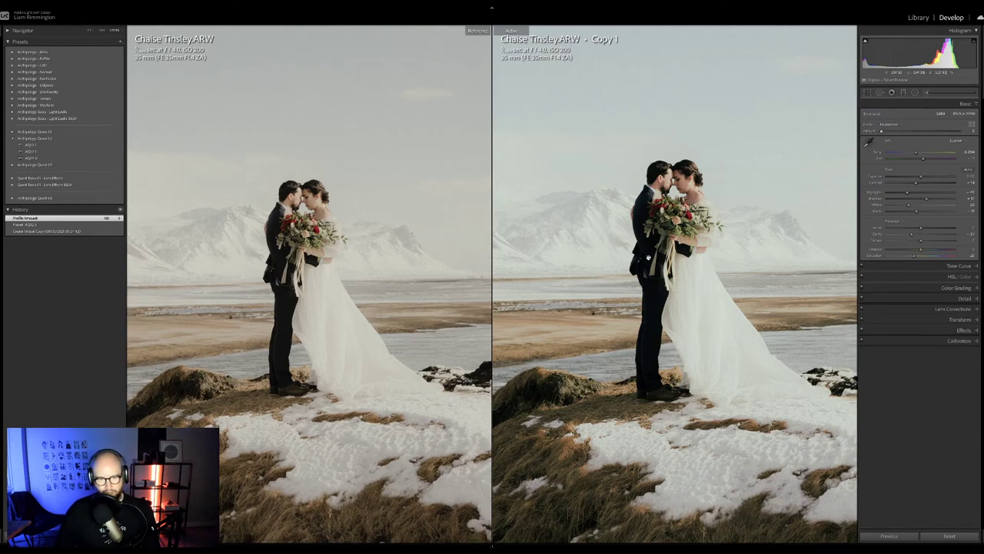
left_click(648, 257)
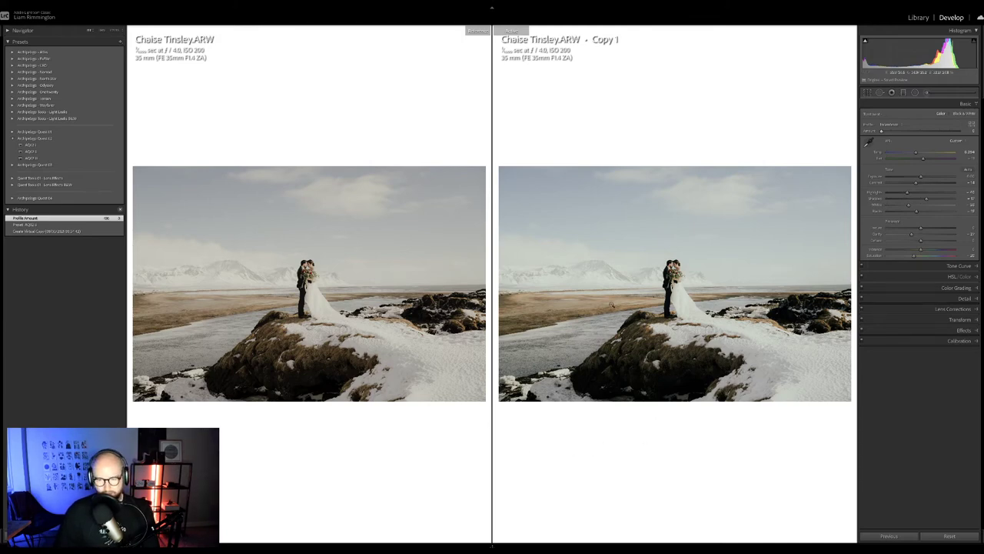
- Zoom both images in and out once more, then return to the Library grid
left_click(687, 305)
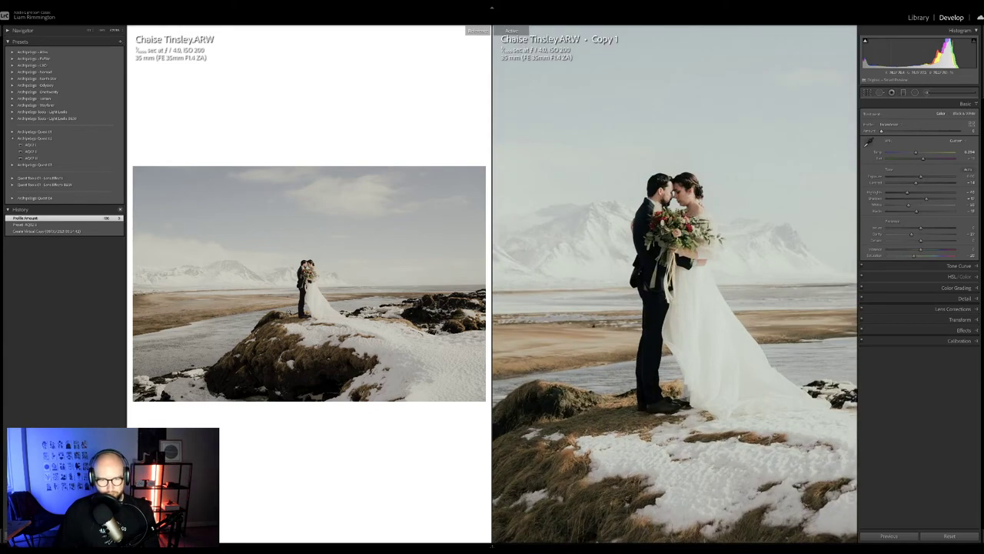
left_click(307, 280)
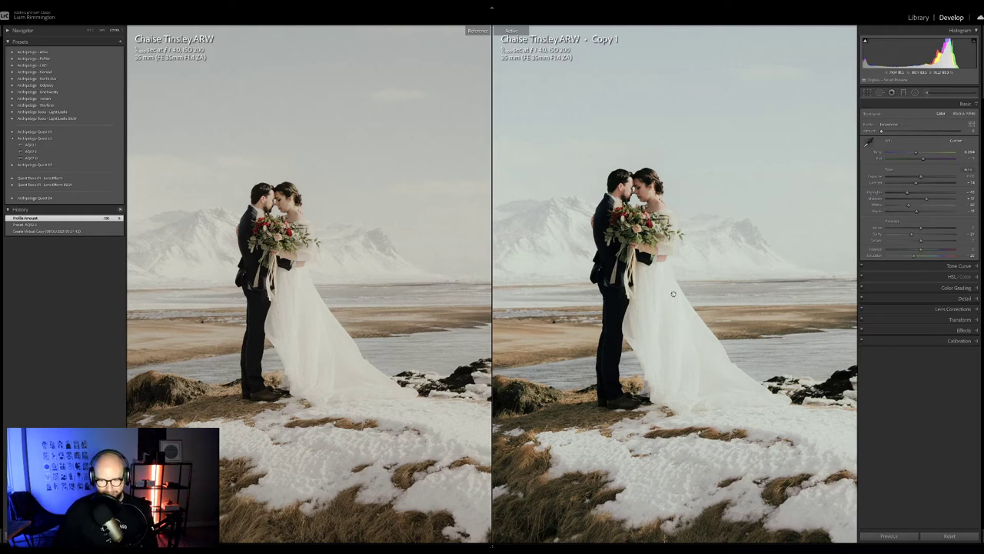
left_click(535, 311)
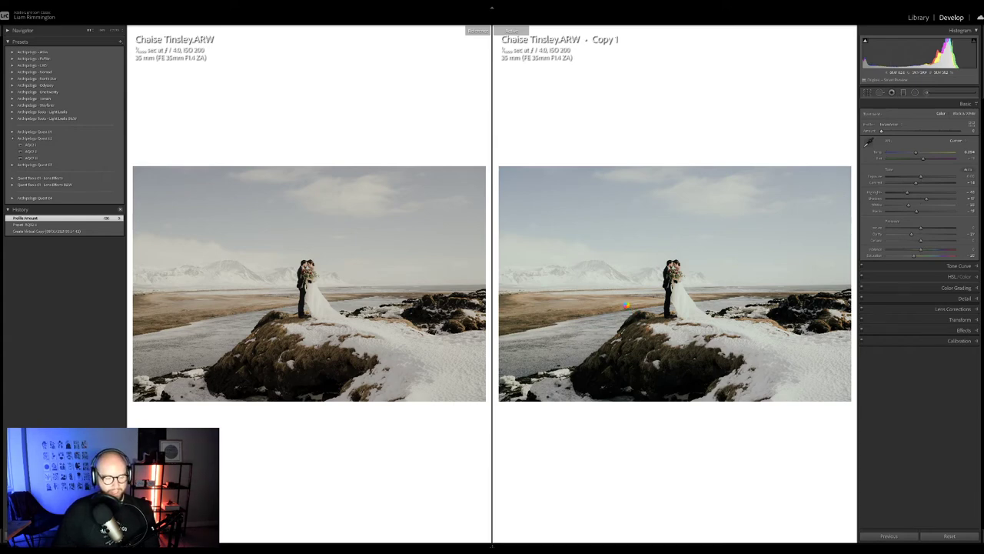
key("g")
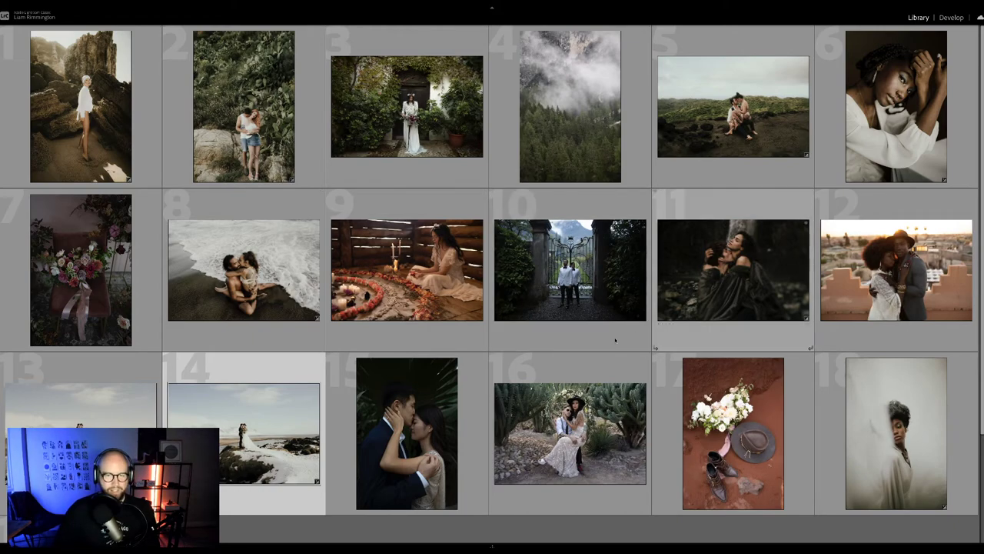
scroll(619, 338, "down", 1)
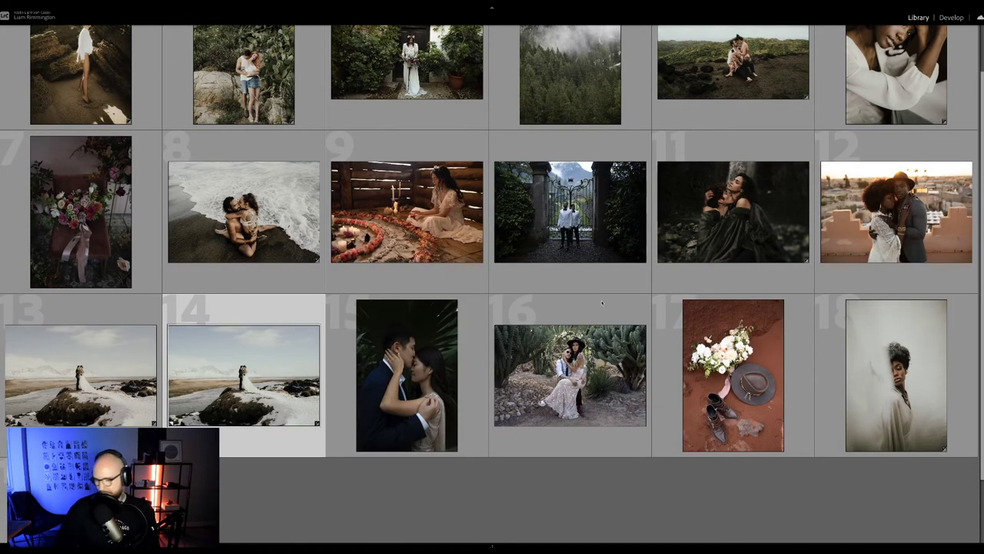
scroll(492, 269, "up", 1)
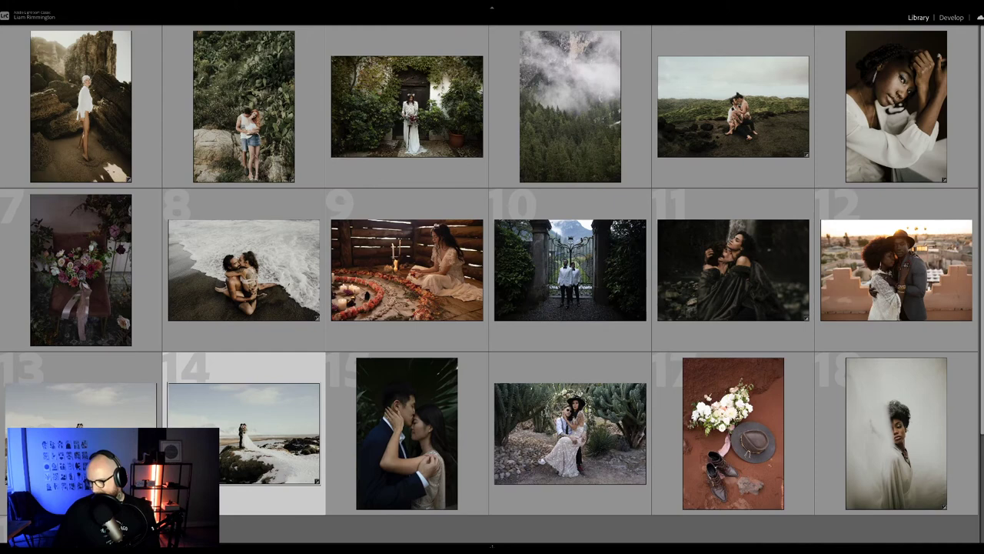
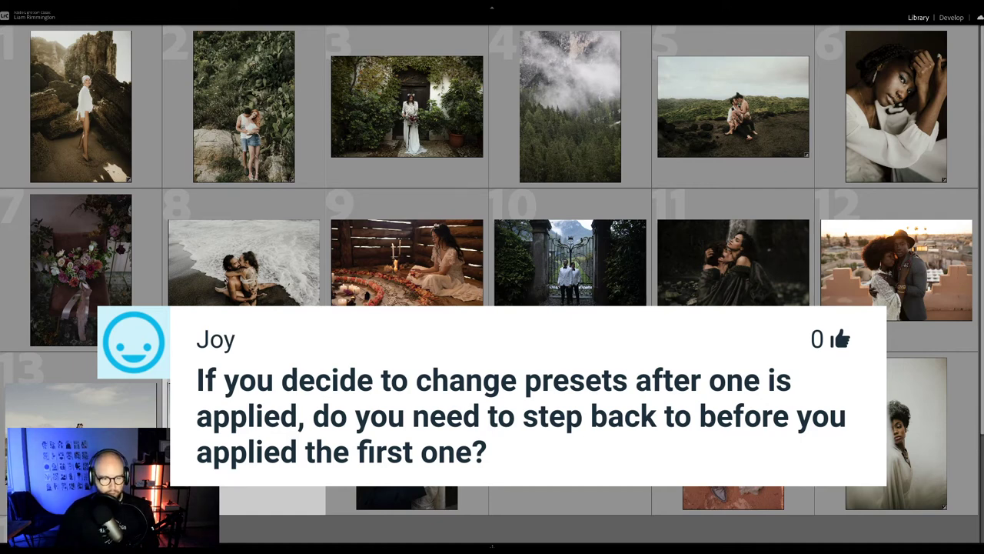
- Grade the beach surf couple photo with a darker Archipelago Quest 02 preset, then return to the grid
key("Up")
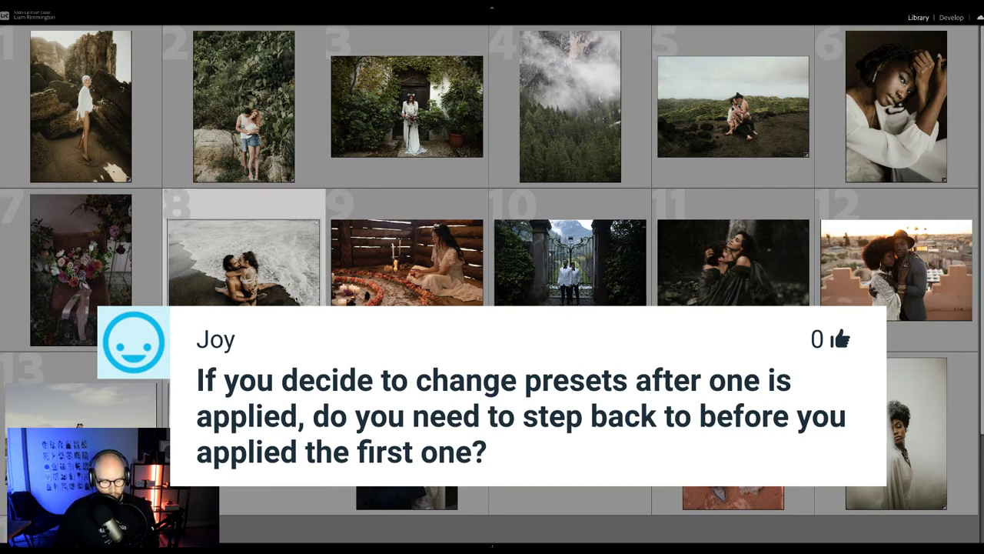
key("d")
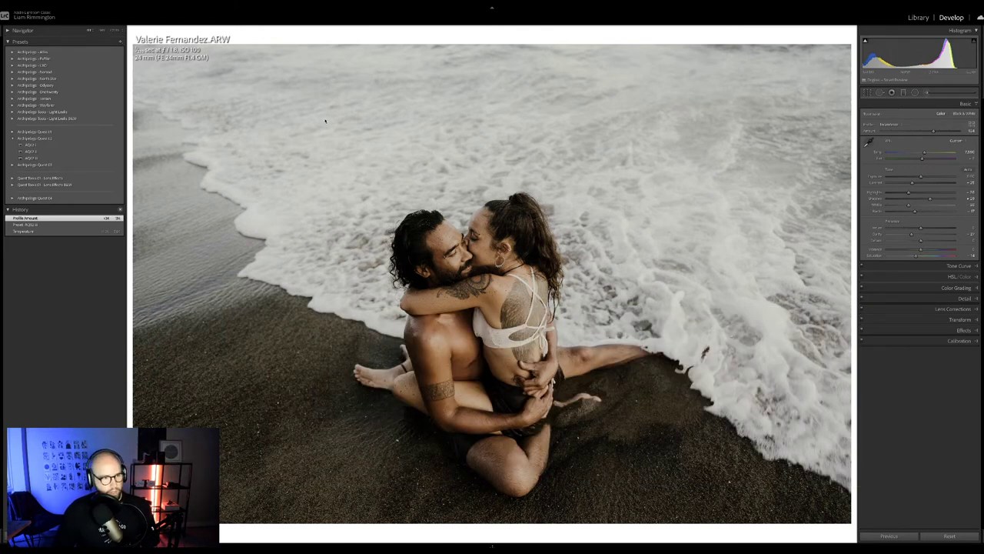
left_click(80, 151)
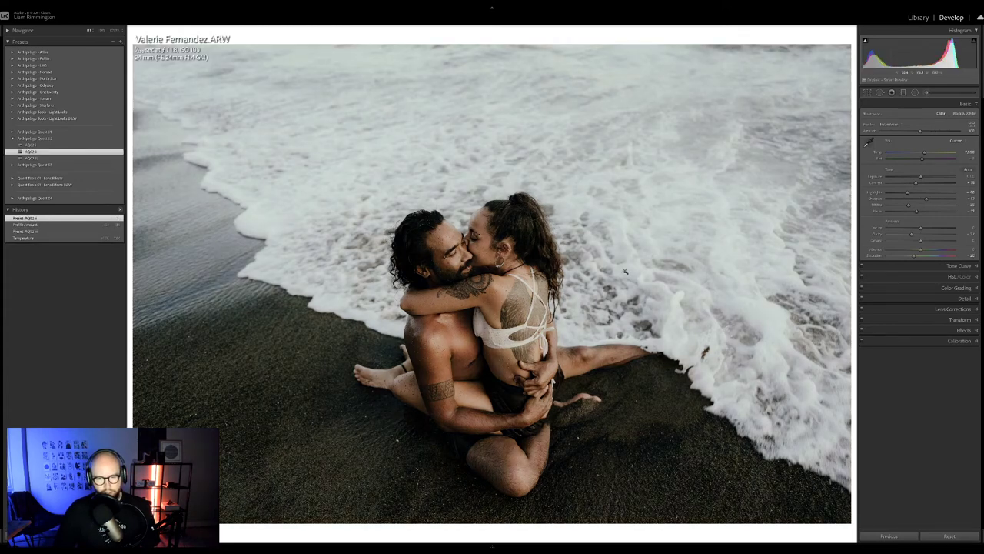
left_click(35, 145)
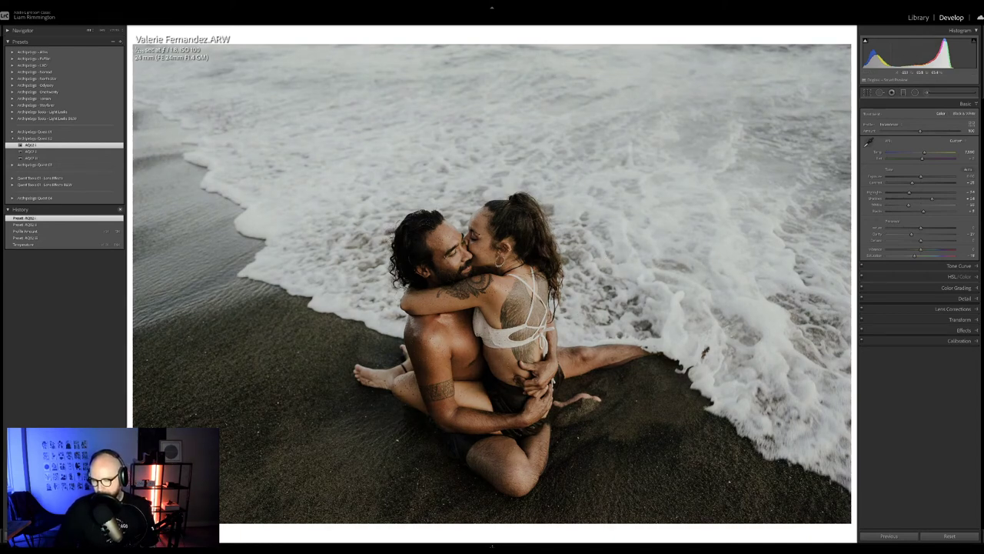
key("g")
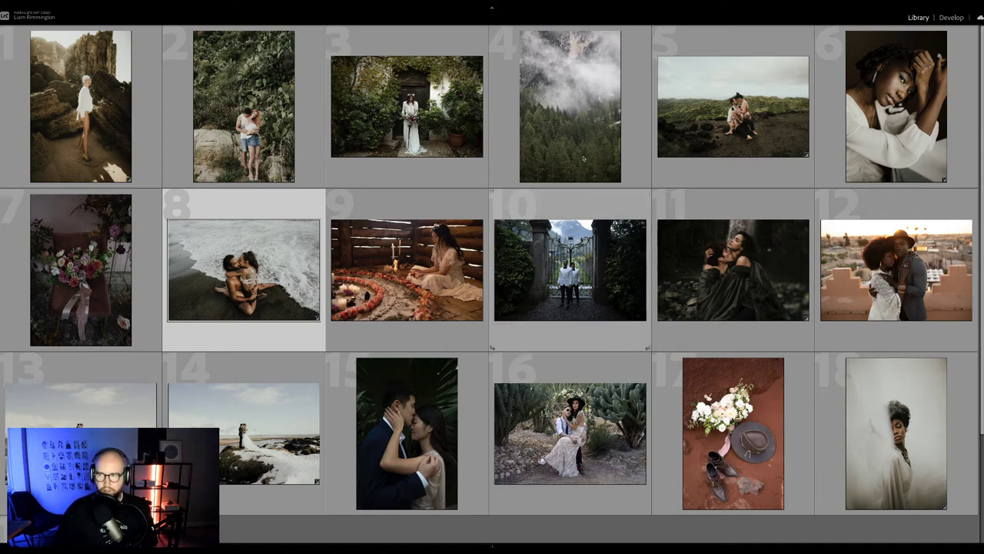
- Reset the woman-in-white portrait, then brighten its exposure and warm its temperature slightly
left_click(847, 160)
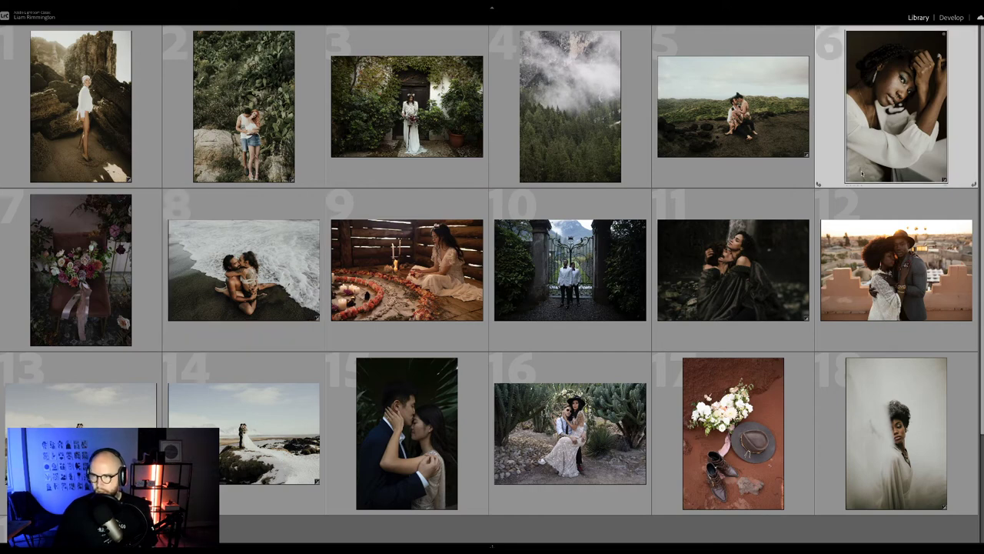
key("d")
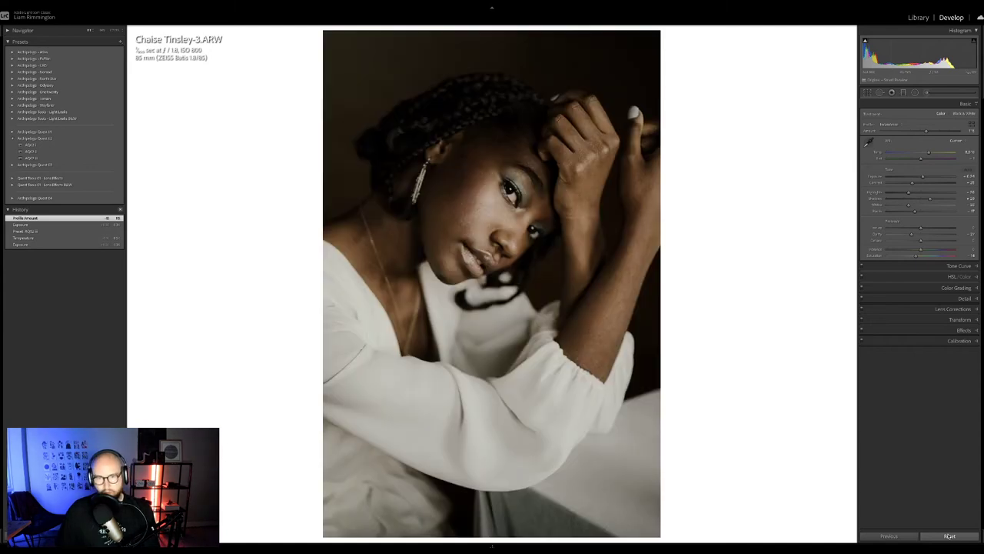
left_click(949, 536)
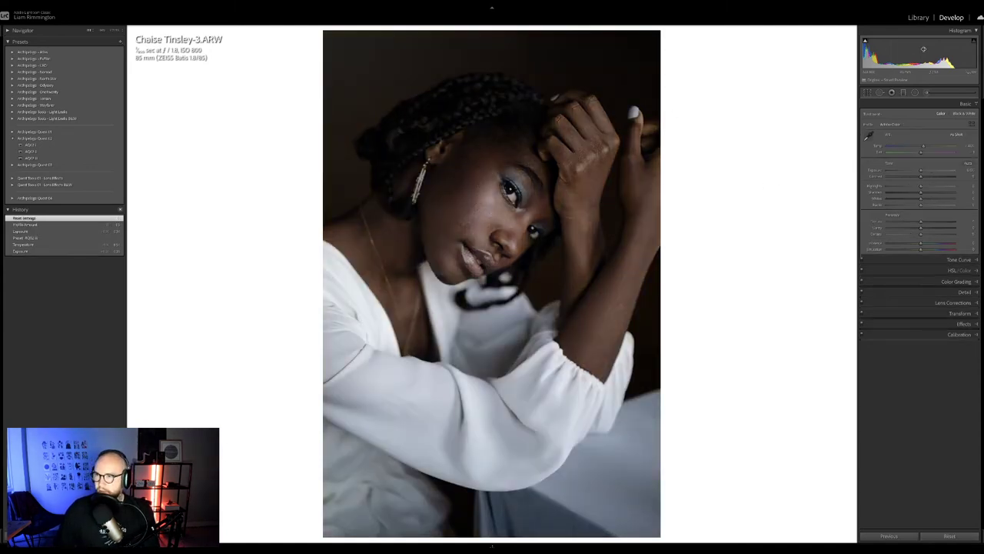
left_click_drag(921, 51, 931, 50)
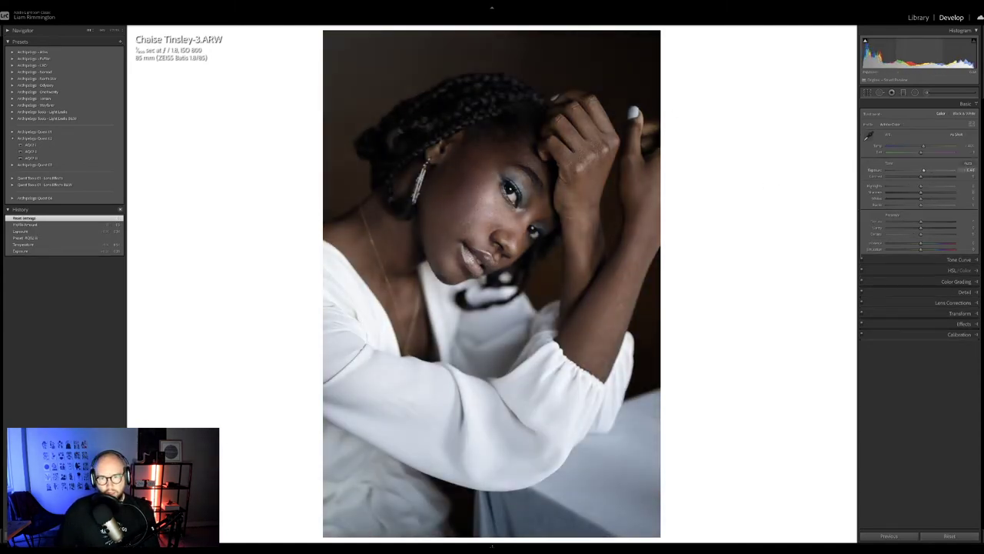
left_click_drag(924, 146, 928, 146)
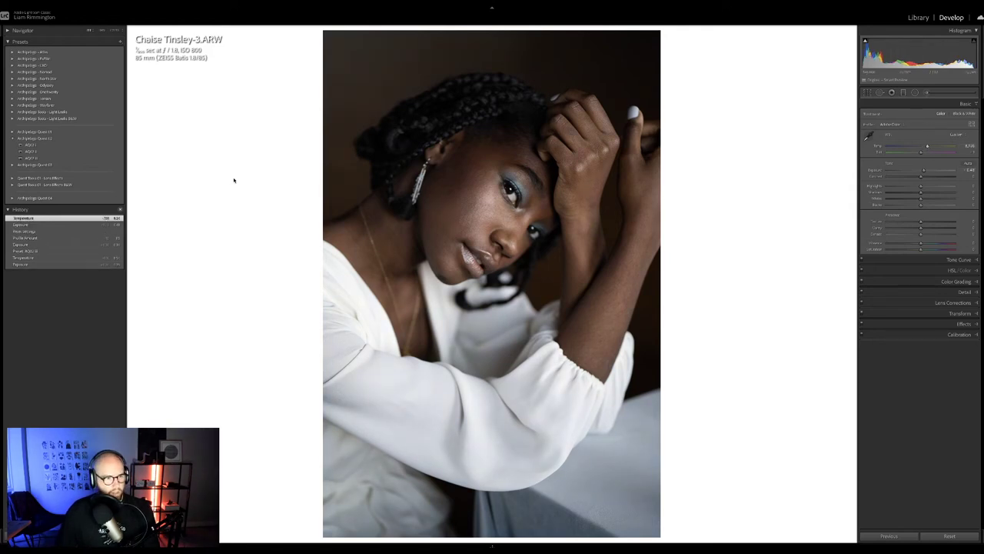
- Apply the AQ01 preset from Archipelago Quest 01 and lower its profile amount
left_click(12, 132)
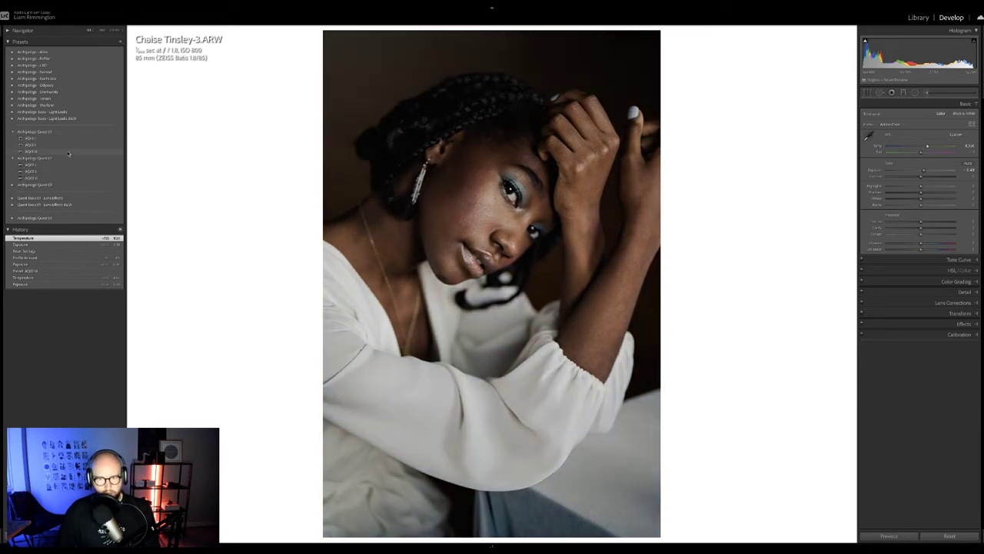
left_click(69, 152)
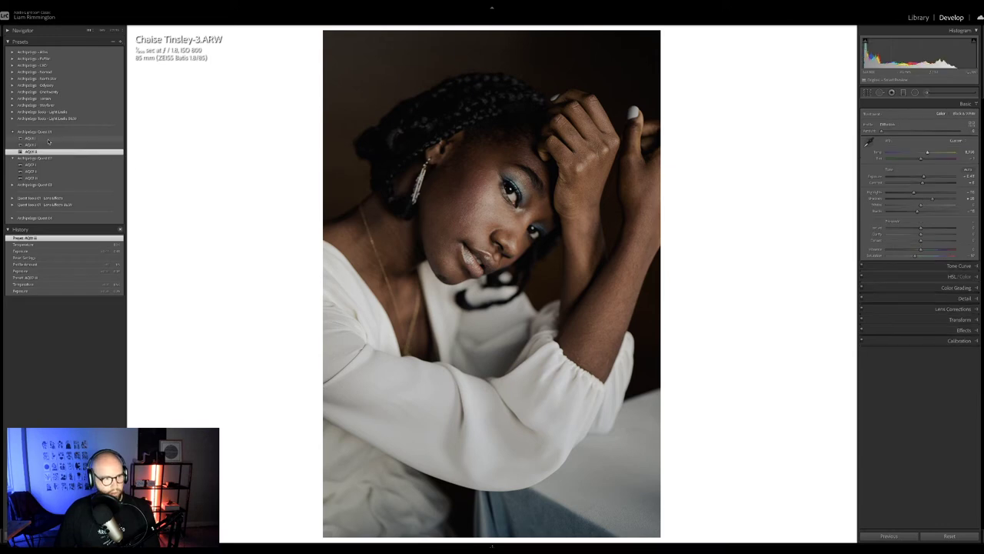
left_click(13, 132)
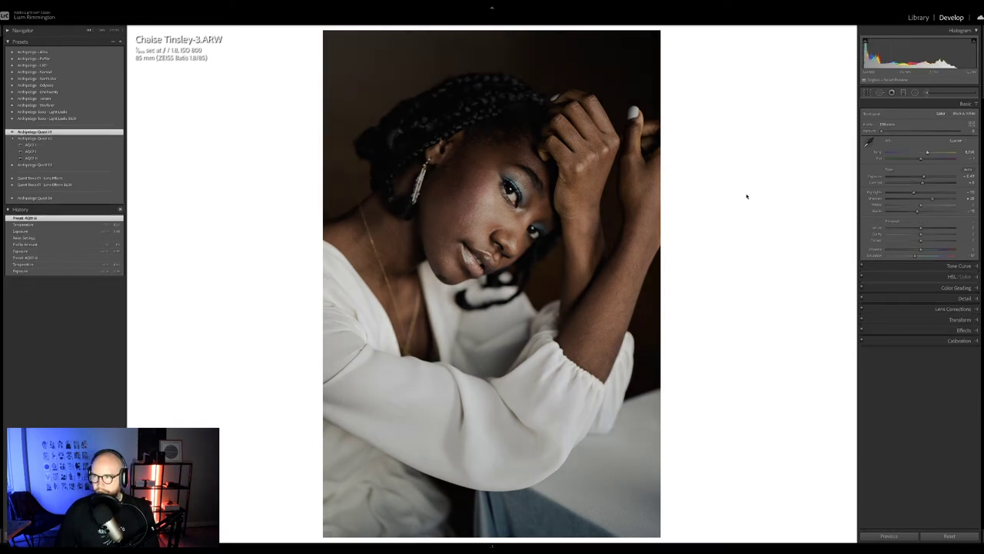
left_click(881, 132)
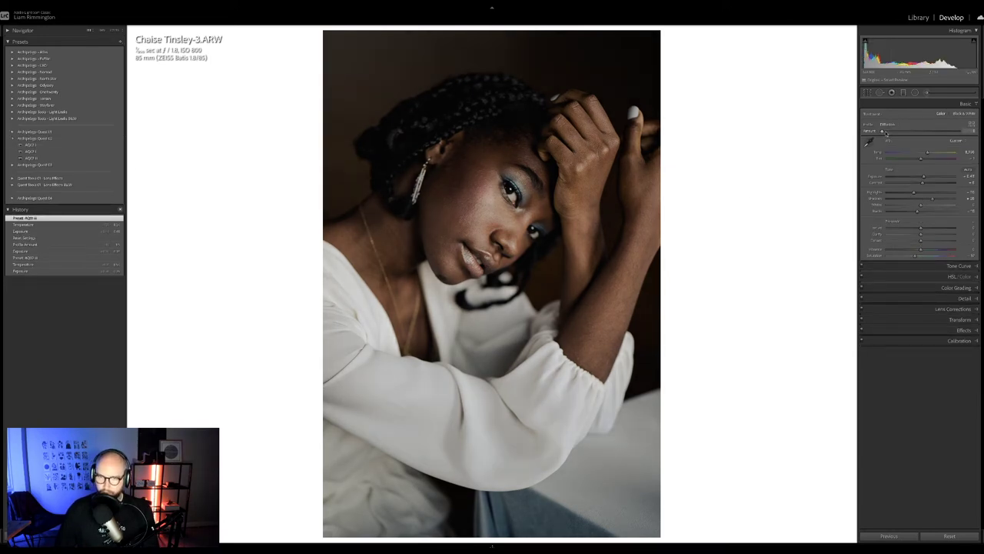
left_click_drag(881, 132, 815, 136)
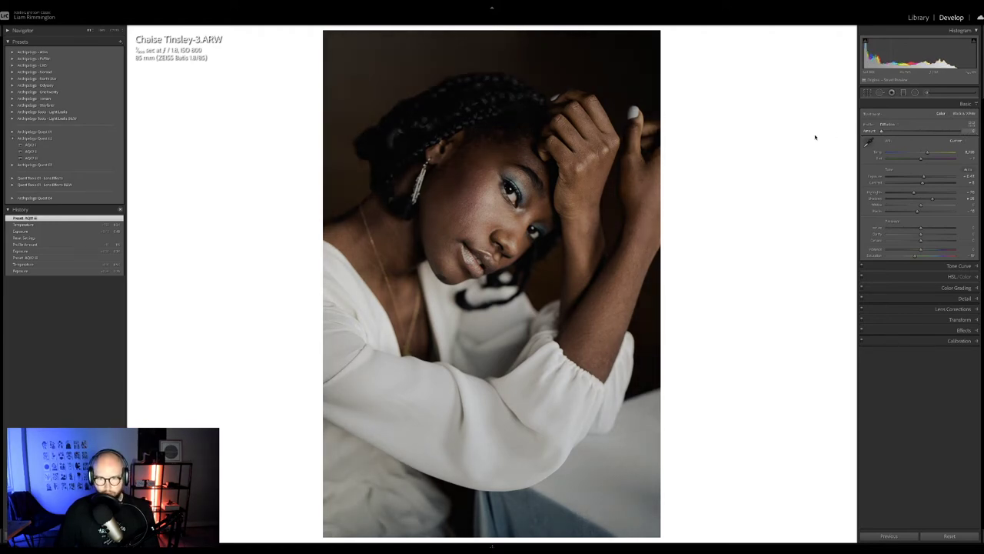
- Choose the Incandesce profile from the Profile Browser and lower its amount slightly
left_click(972, 123)
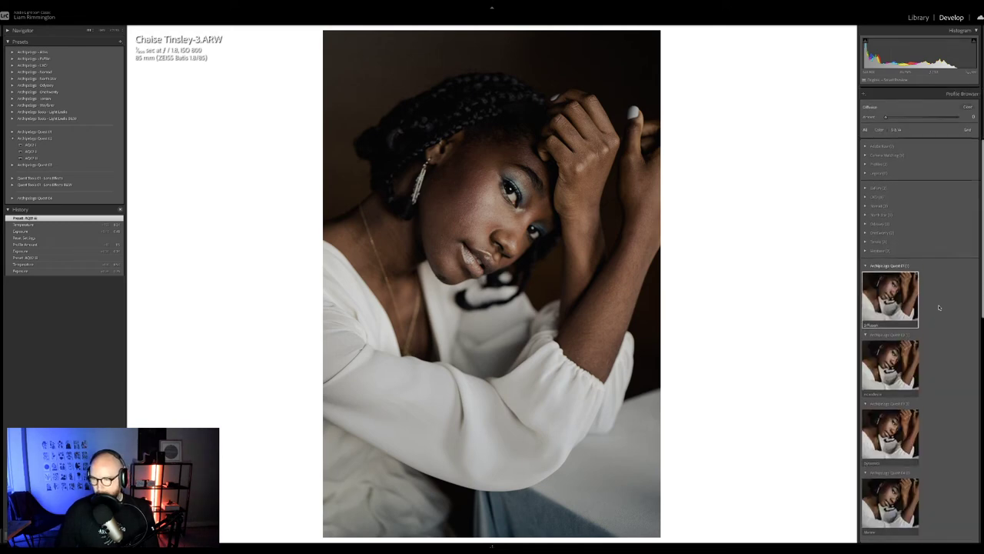
scroll(939, 311, "down", 1)
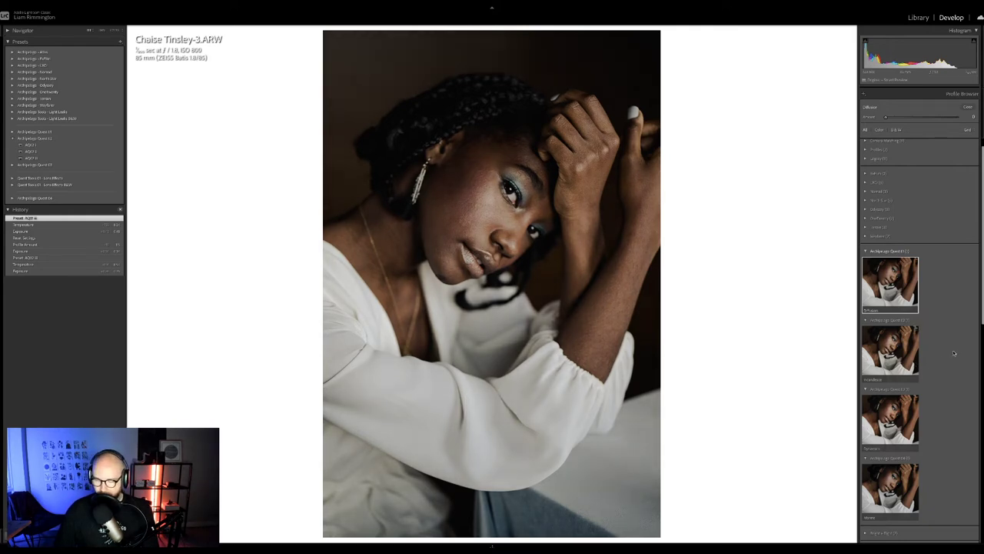
left_click(929, 360)
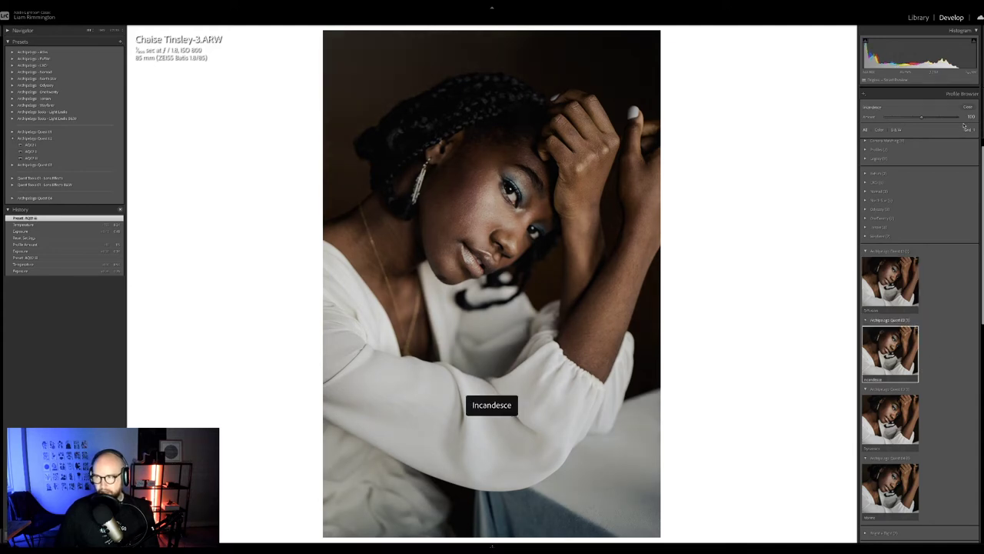
left_click(968, 106)
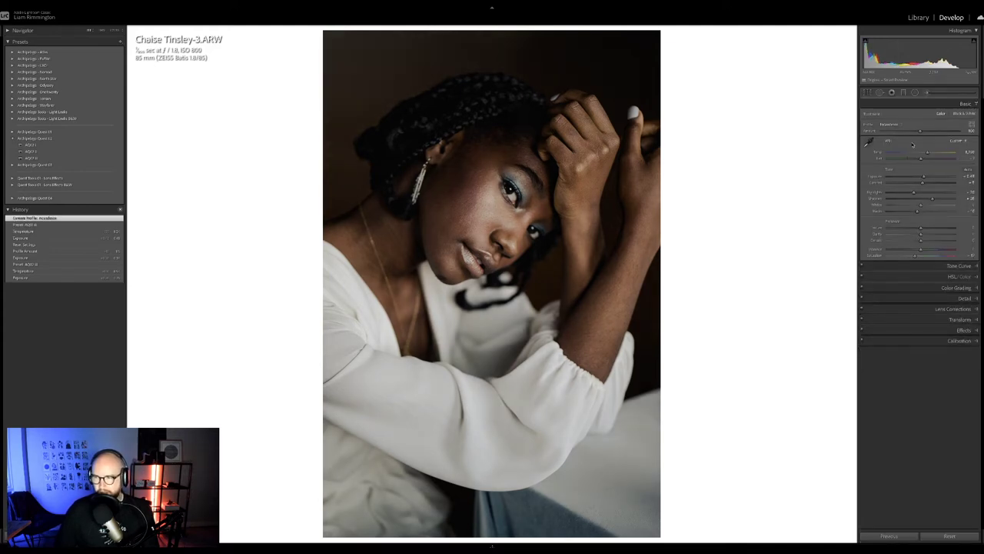
left_click_drag(920, 131, 900, 132)
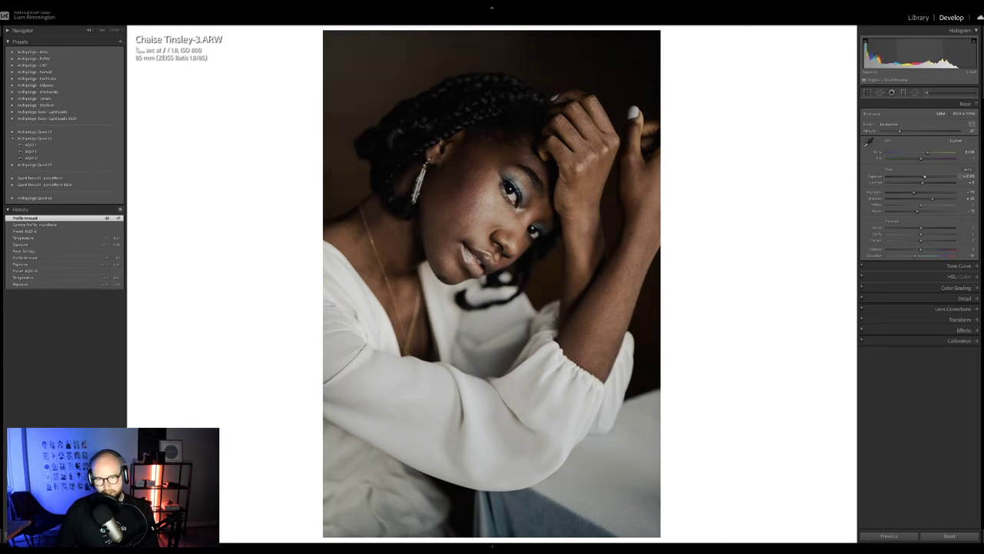
- Nudge the portrait's exposure, compare Before/After side by side, then return to the grid
left_click_drag(924, 176, 921, 176)
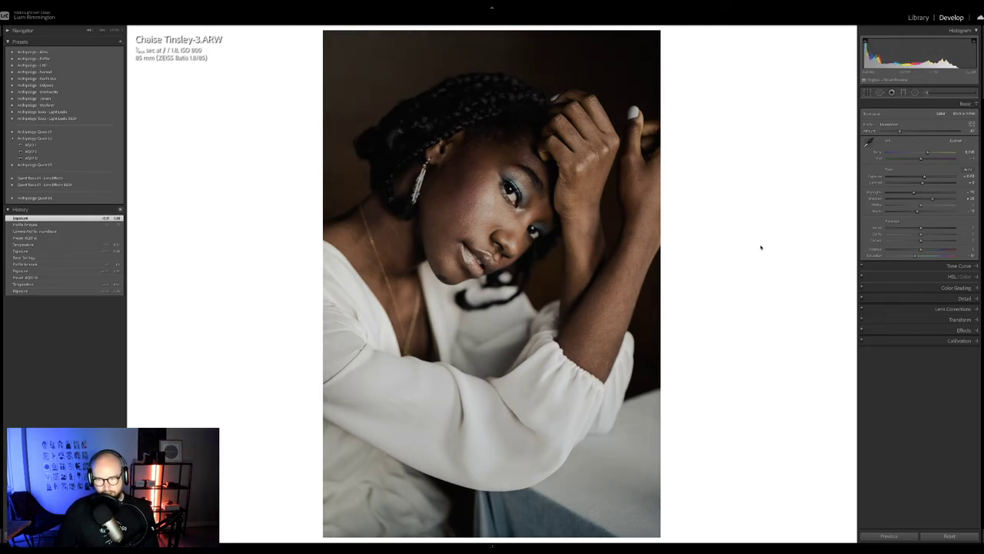
key("y")
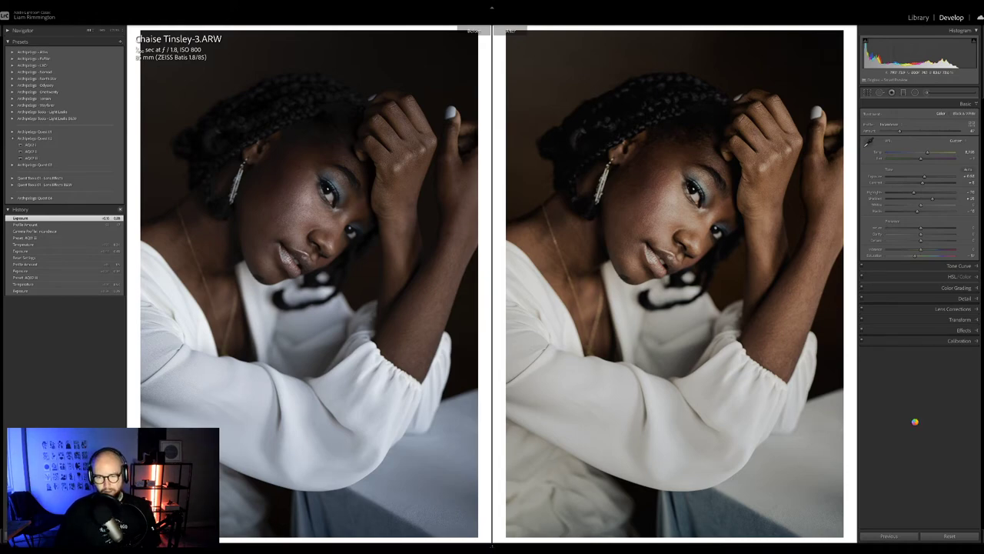
key("g")
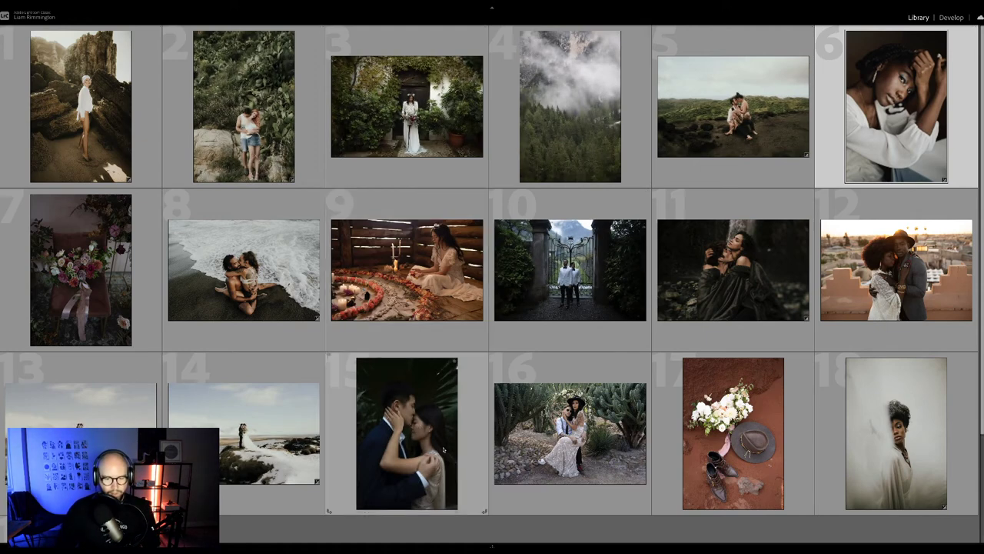
- Open the palm-leaf couple photo, nudge exposure up then back, and cool its temperature slightly
left_click(406, 433)
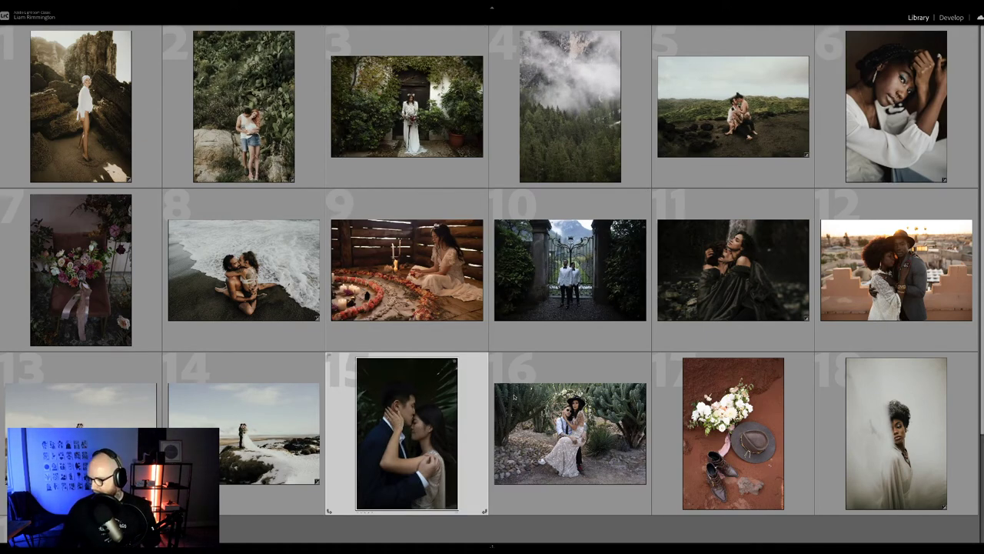
key("d")
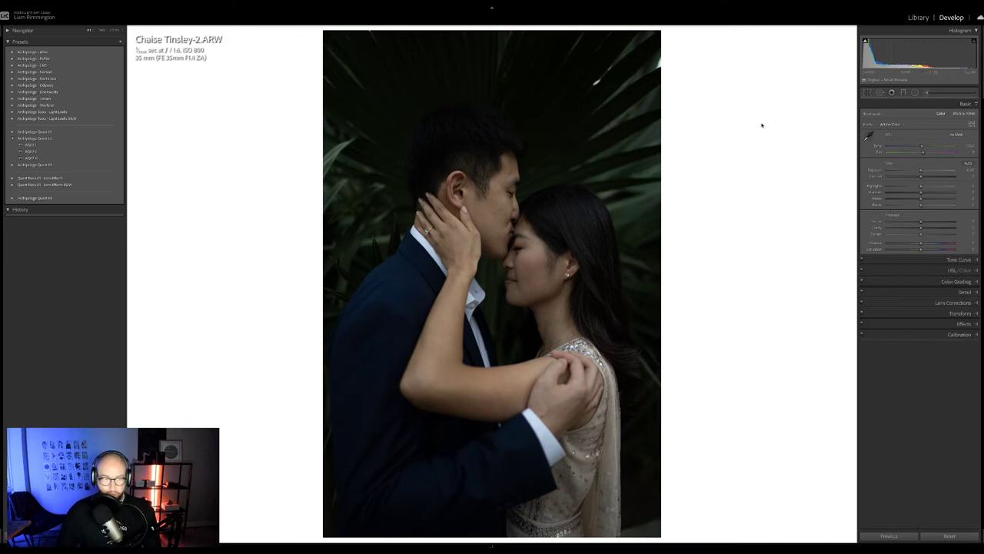
key("shift+equal")
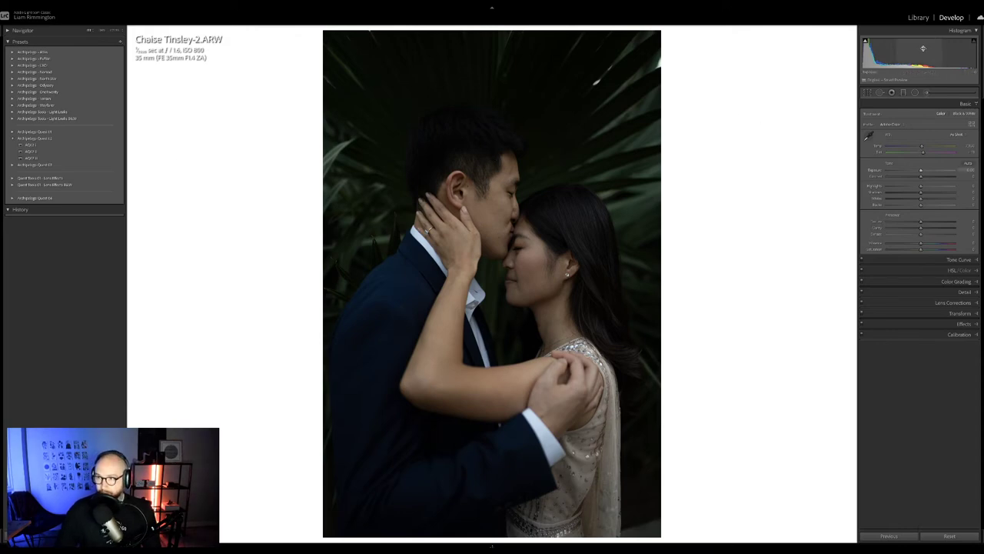
key("shift+minus")
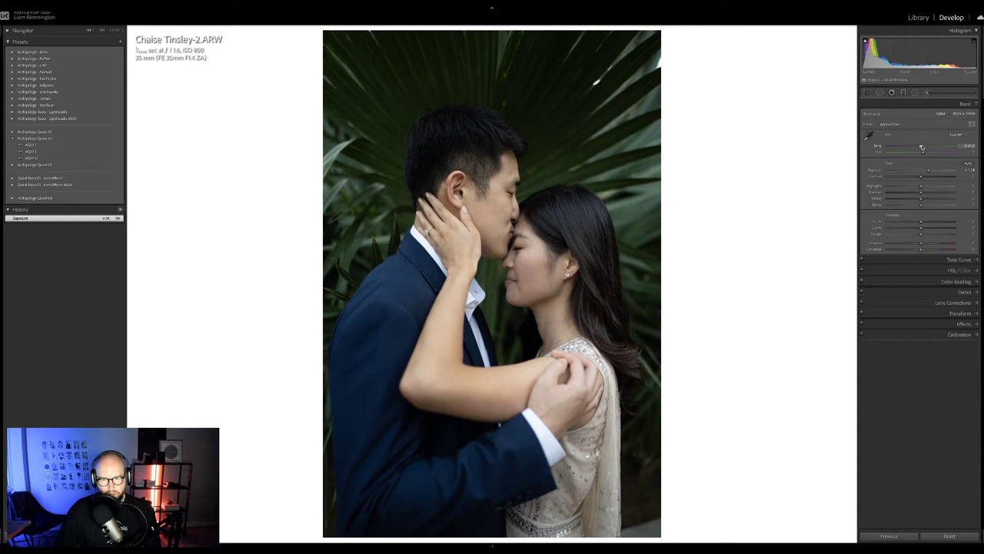
left_click_drag(922, 146, 919, 146)
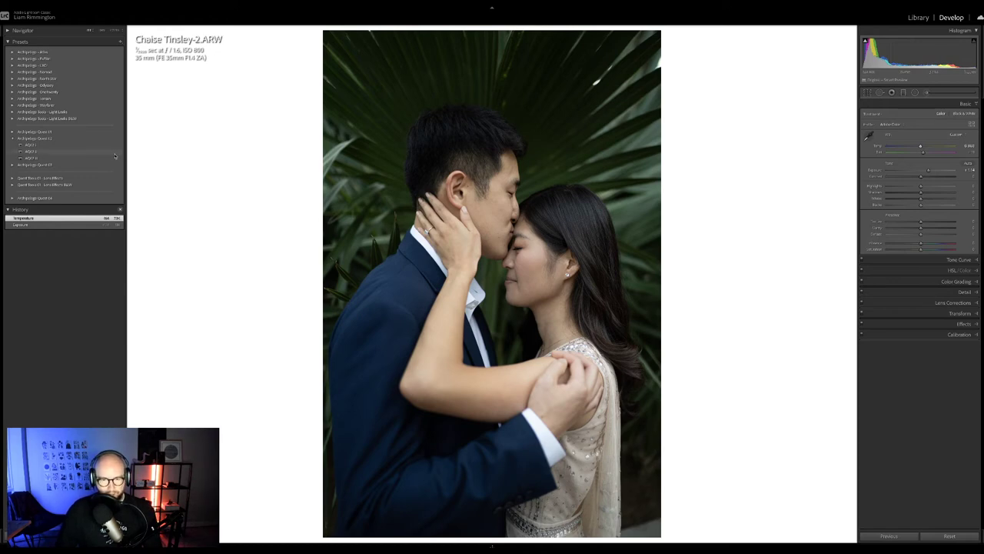
- Apply an Archipelago Quest 02 preset, then raise exposure and profile strength slightly
left_click(115, 153)
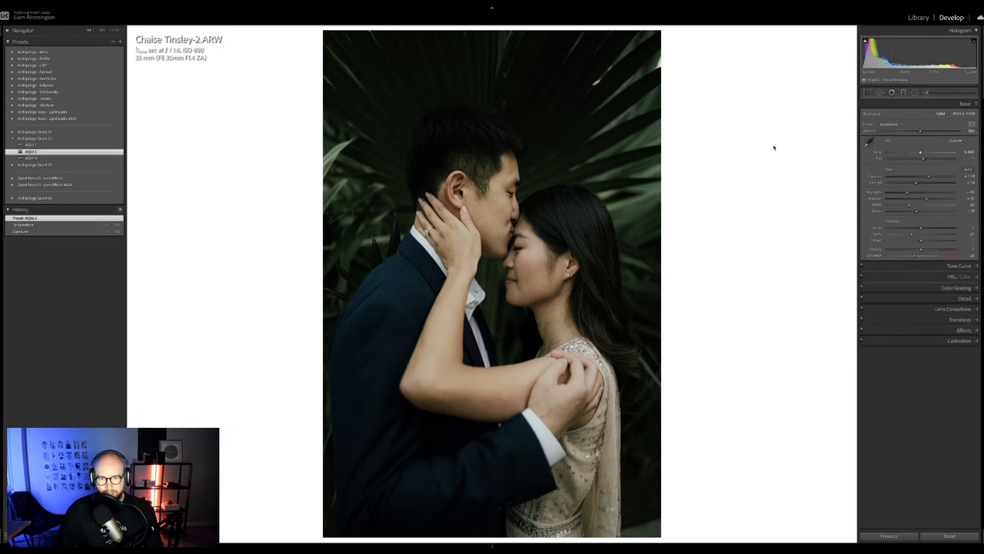
left_click_drag(928, 176, 931, 176)
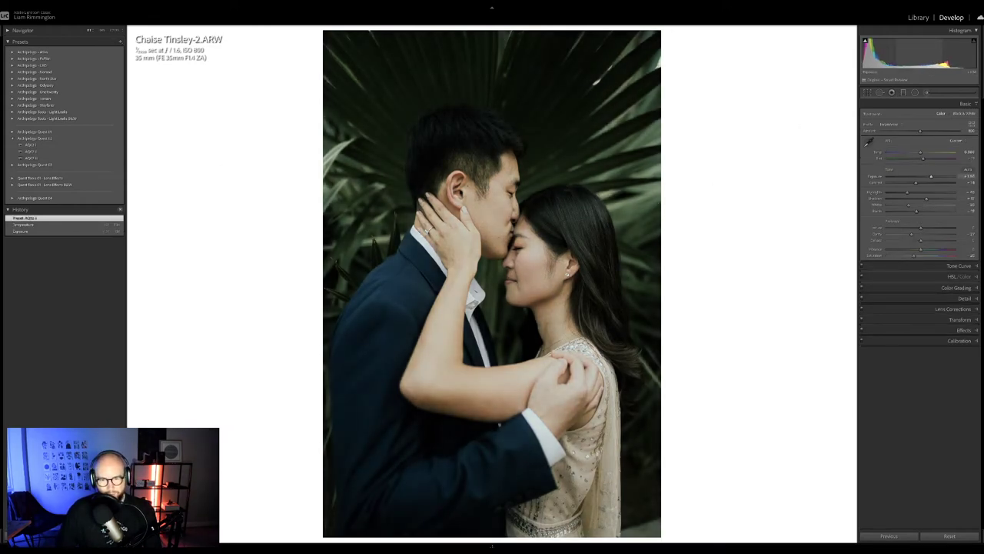
mouse_move(881, 131)
left_mouse_down()
mouse_move(945, 133)
mouse_move(896, 133)
left_mouse_up()
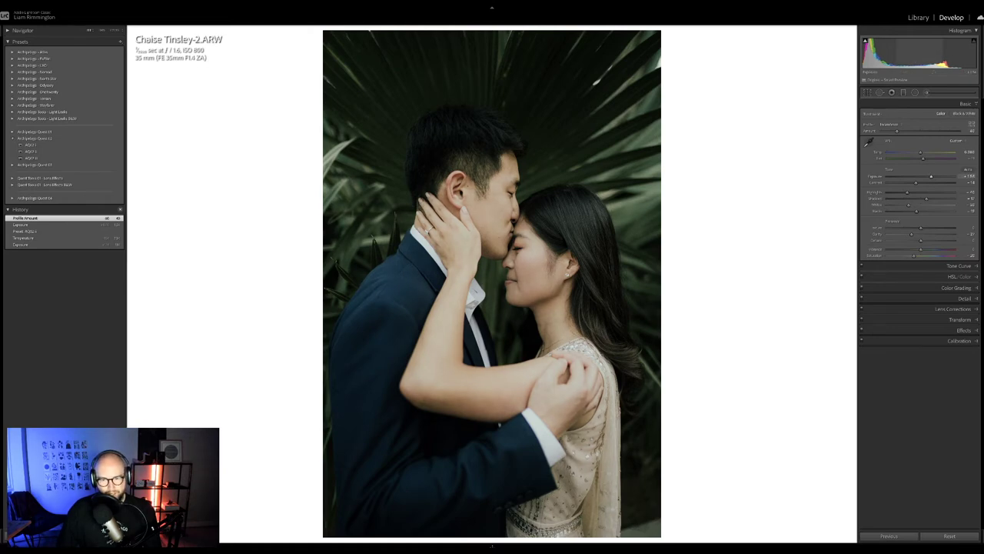
- Fine-tune exposure, tint and profile amount, then show Before/After side by side
left_click_drag(913, 59, 912, 59)
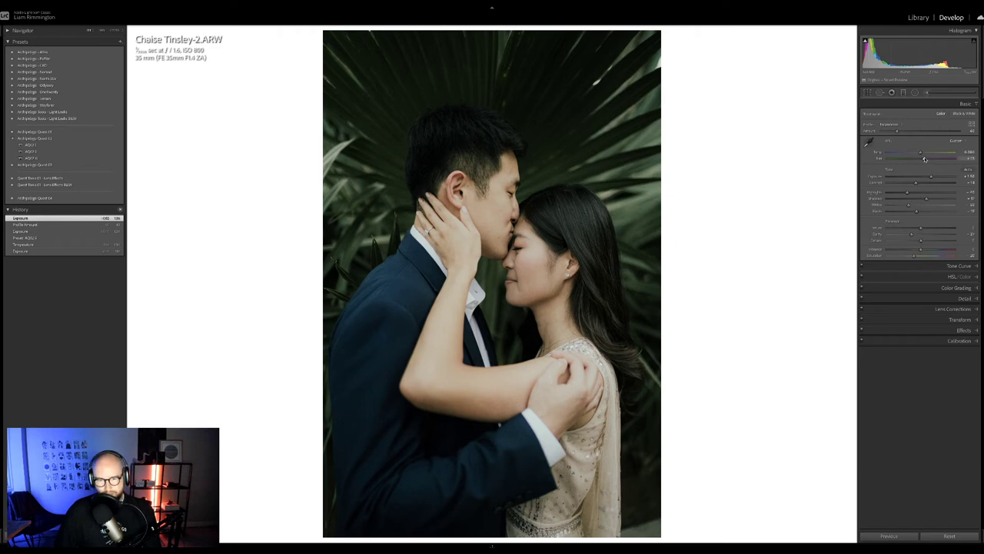
left_click(924, 159)
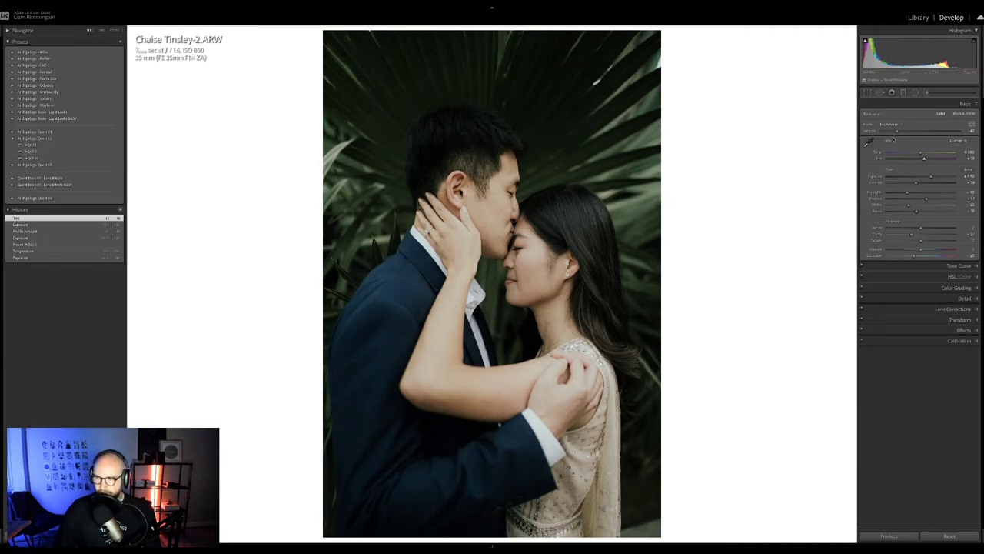
mouse_move(898, 132)
left_mouse_down()
mouse_move(932, 132)
mouse_move(902, 132)
left_mouse_up()
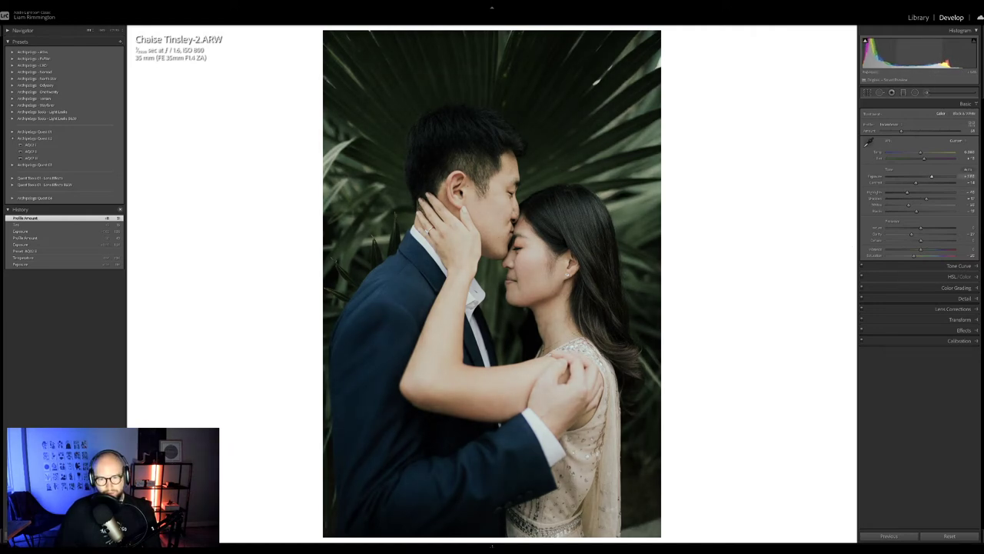
left_click_drag(926, 58, 934, 59)
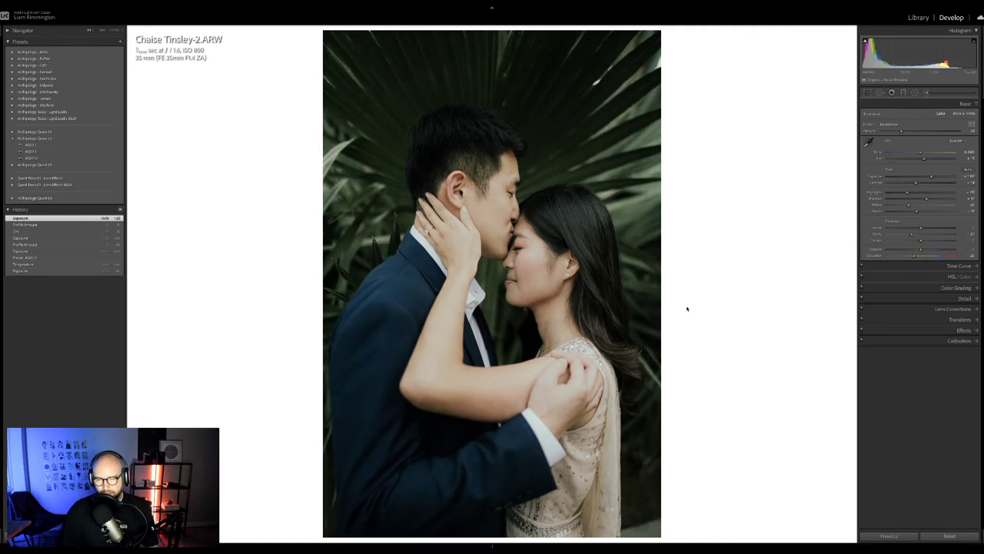
key("y")
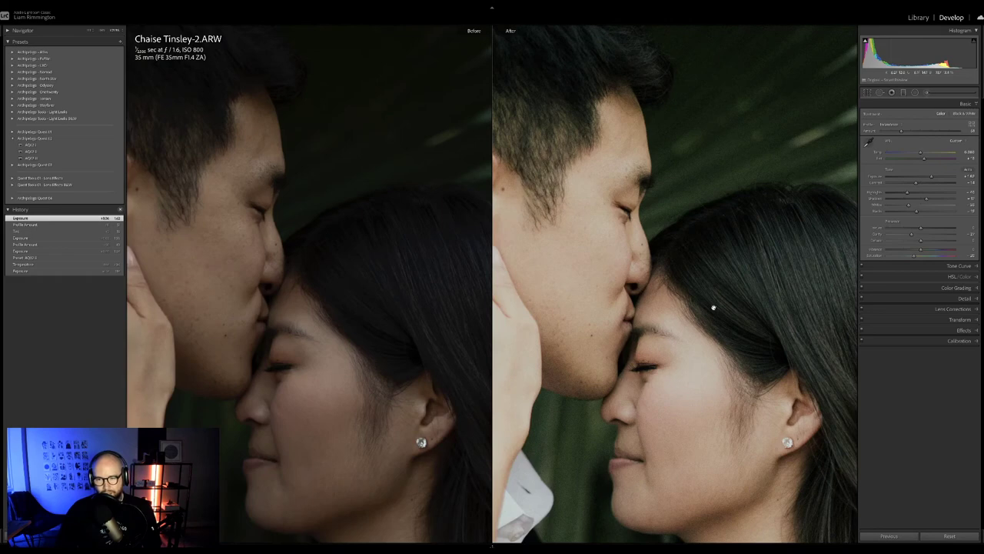
- Pan the zoomed Before/After views over the faces, hand and collar, then zoom back out
left_click_drag(713, 308, 742, 268)
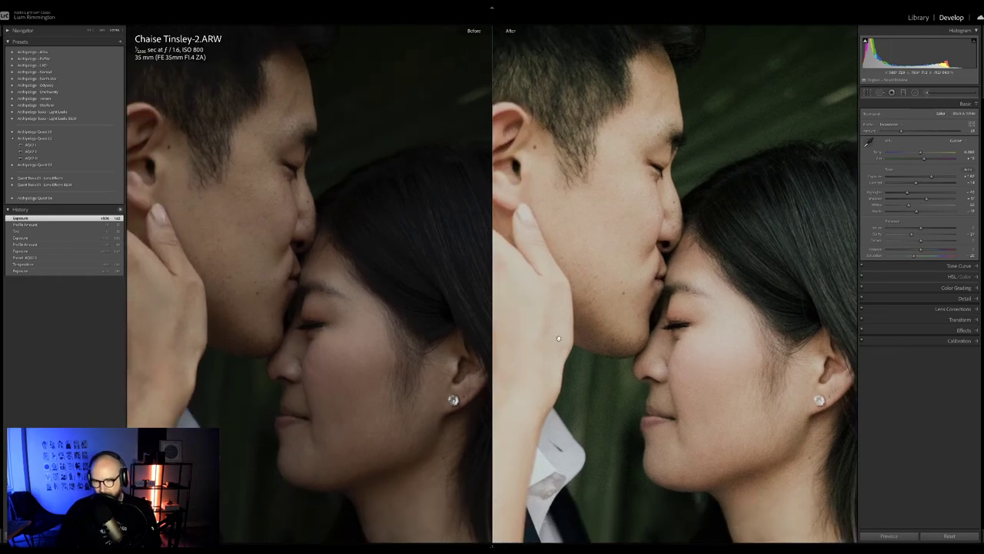
left_click_drag(559, 338, 734, 323)
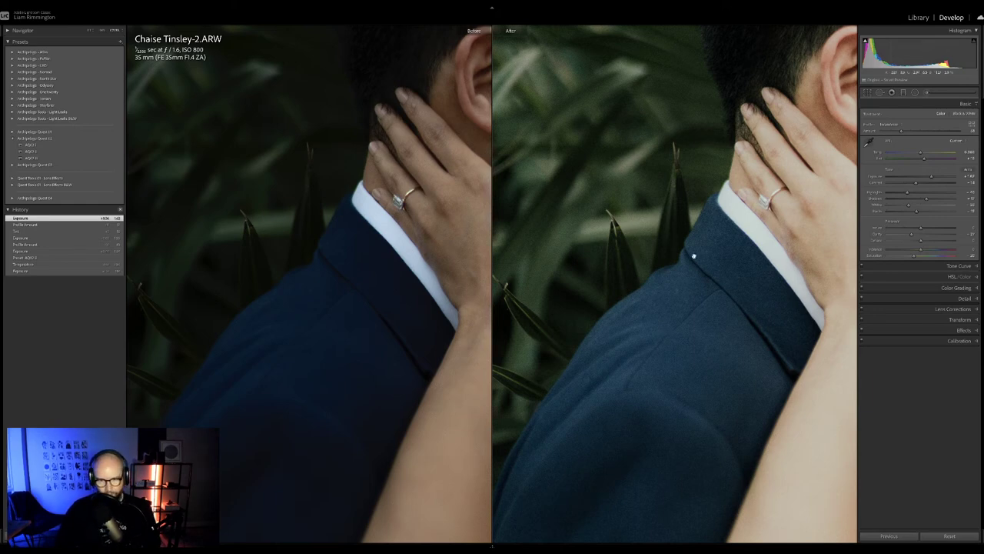
left_click(774, 232)
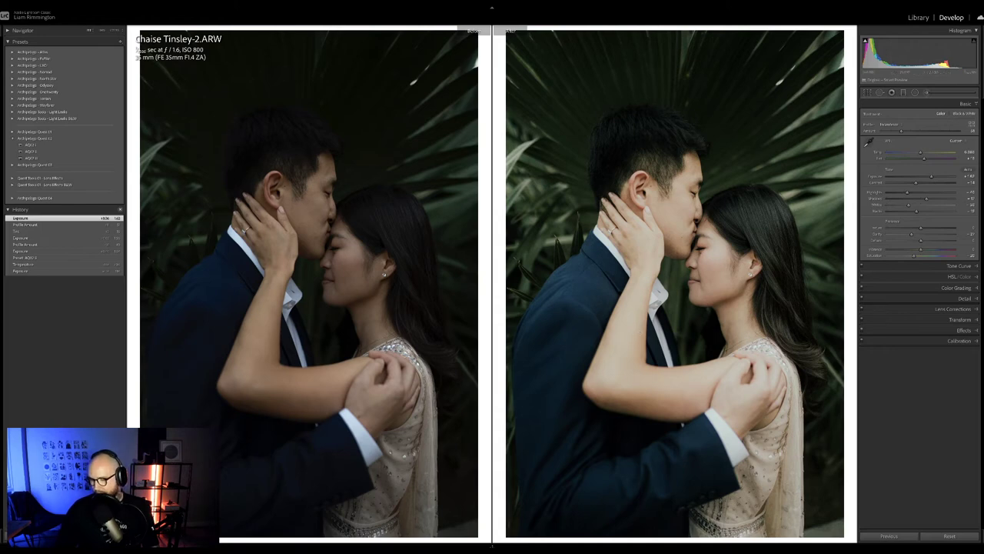
- In single-photo view, toggle between original and edited versions, then return to the grid
key("y")
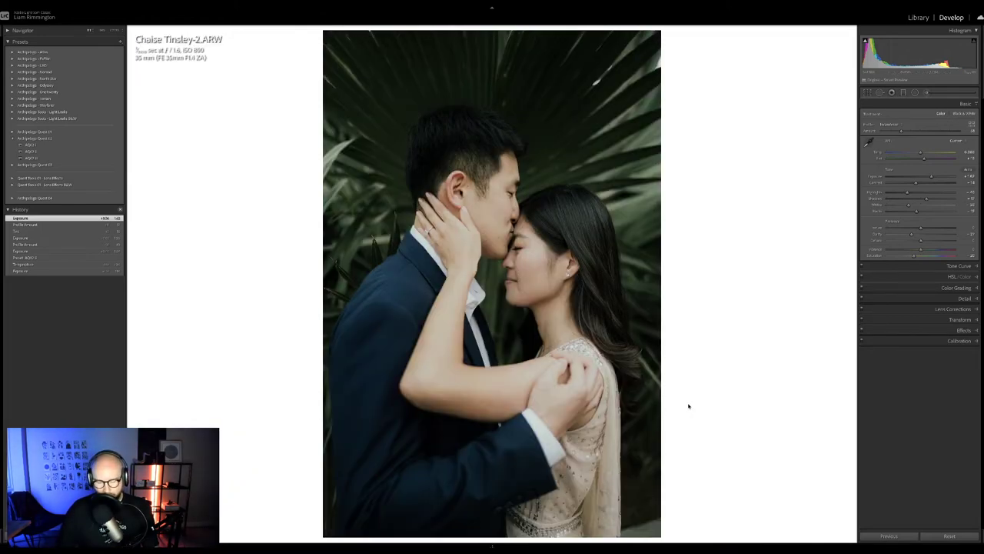
key("backslash")
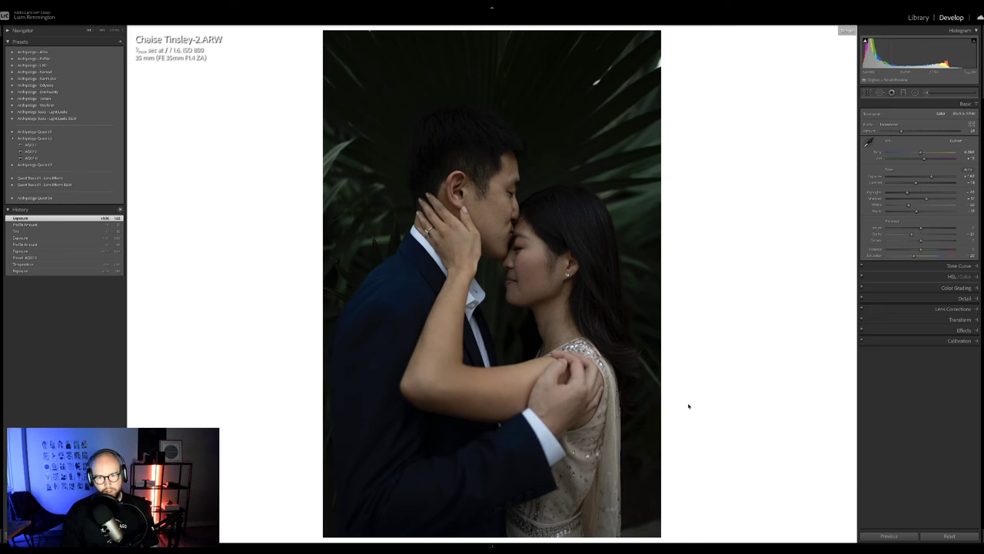
key("backslash")
key("backslash")
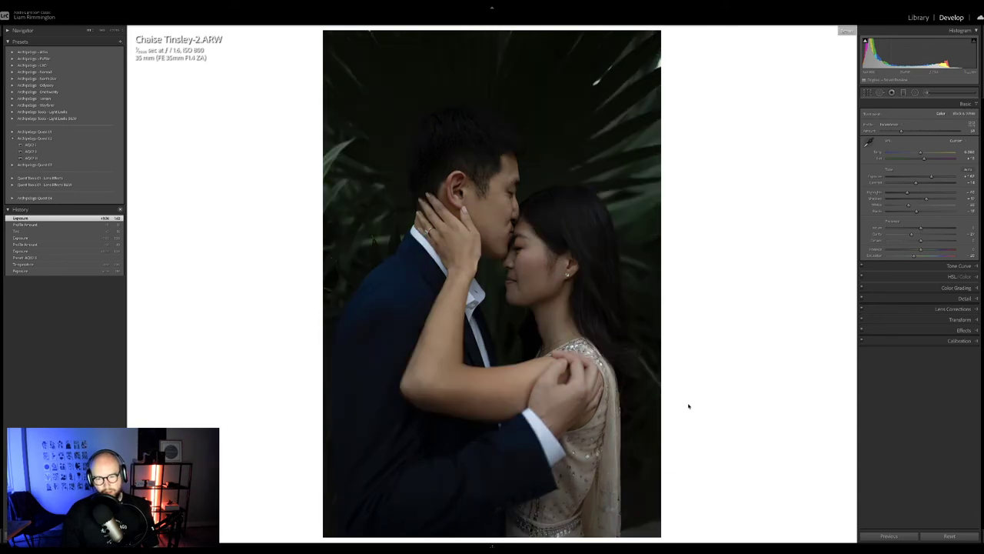
key("backslash")
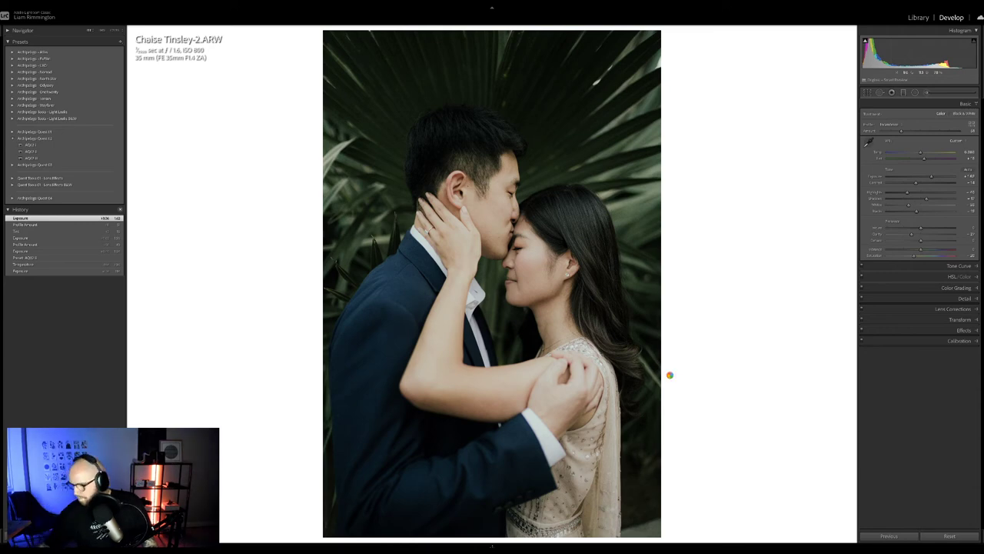
key("g")
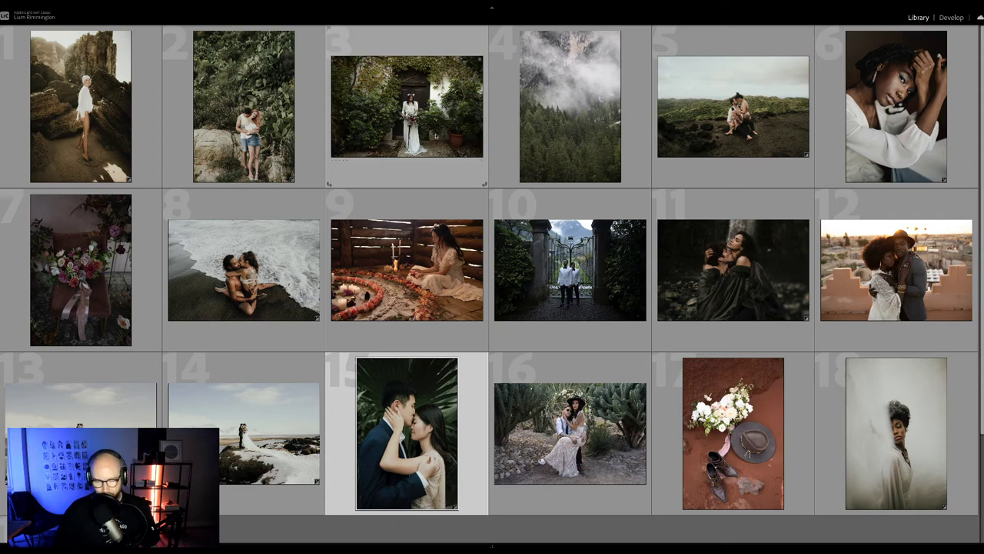
- Open the bride-by-the-ivy-doorway photo in the Develop module
scroll(449, 148, "down", 2)
scroll(448, 148, "up", 2)
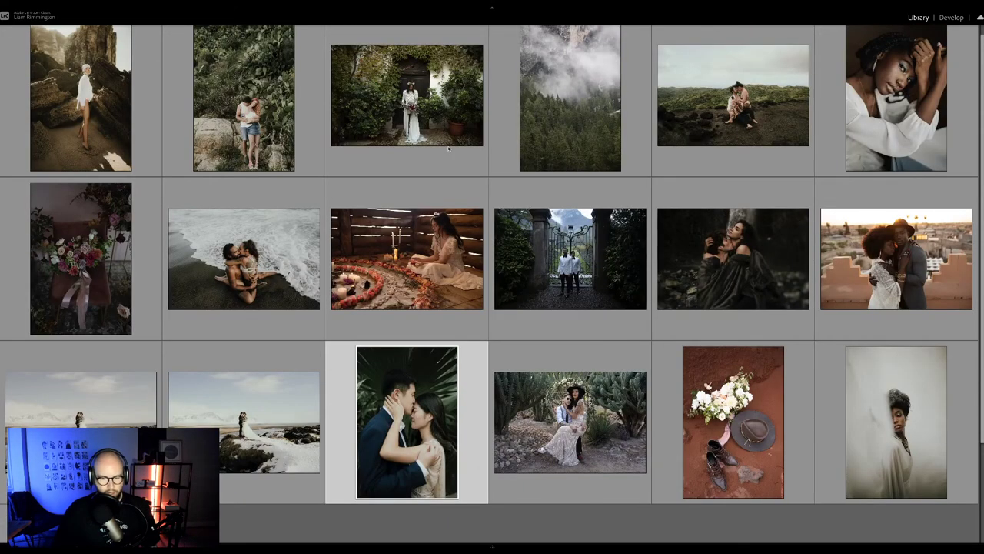
scroll(448, 148, "up", 1)
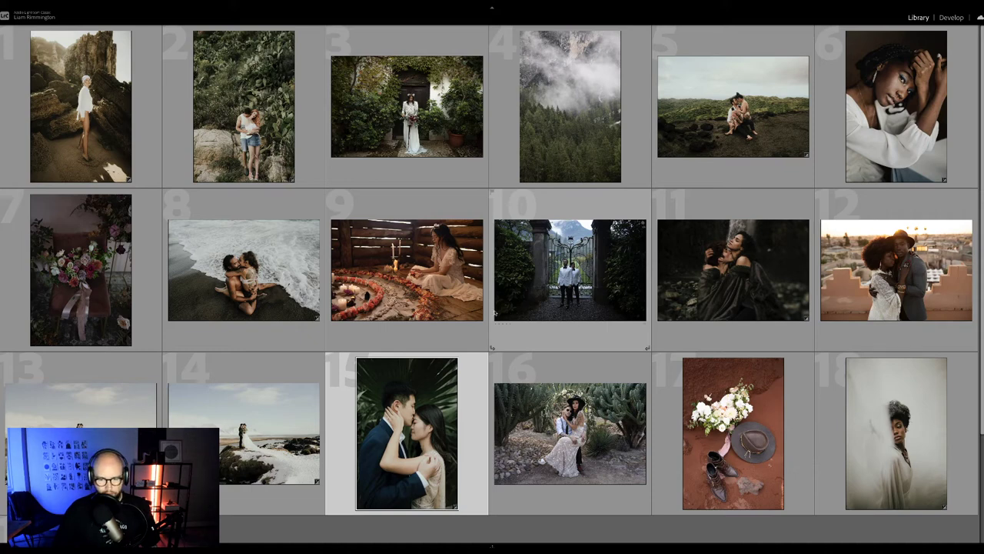
left_click(406, 135)
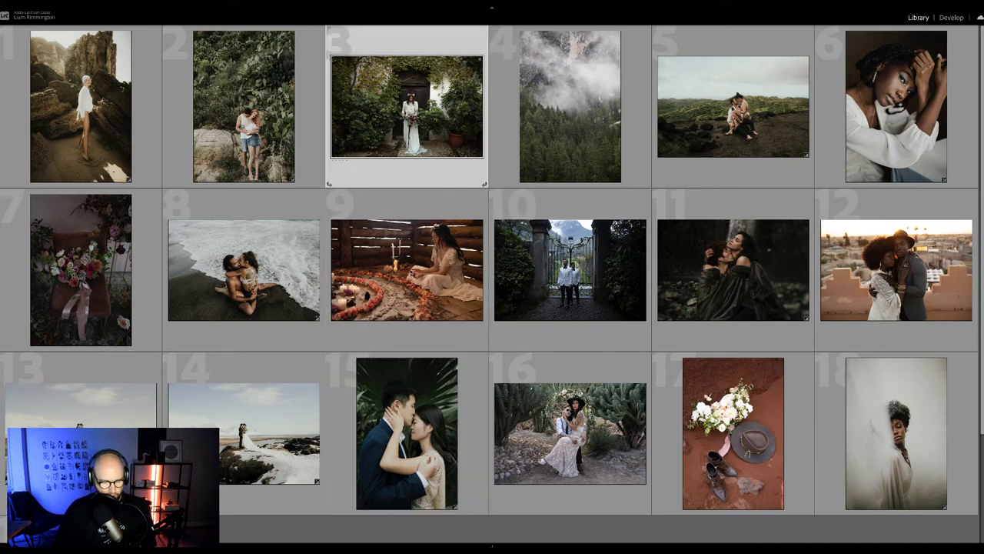
key("d")
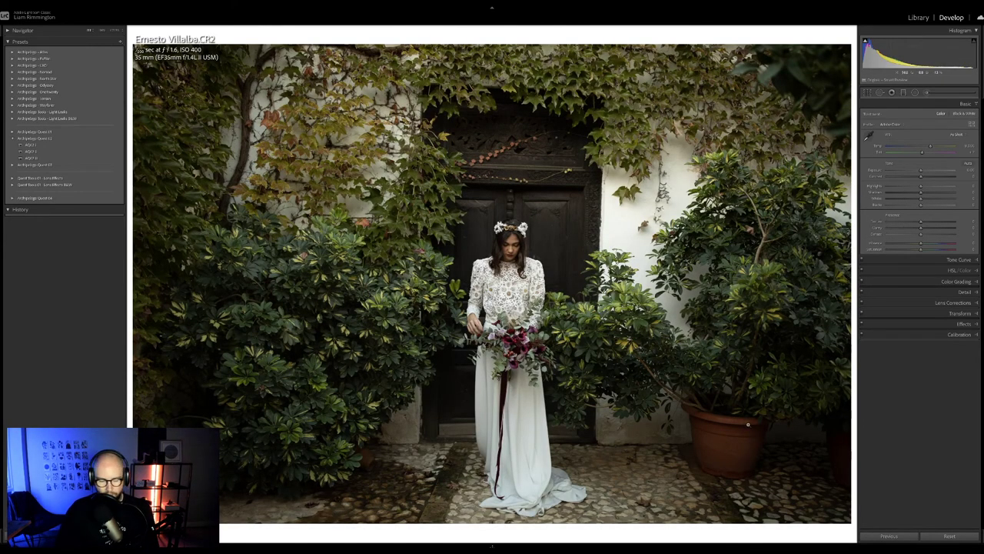
- Straighten the photo slightly with a crop rotation, brighten exposure +0.36, and adjust temperature
key("r")
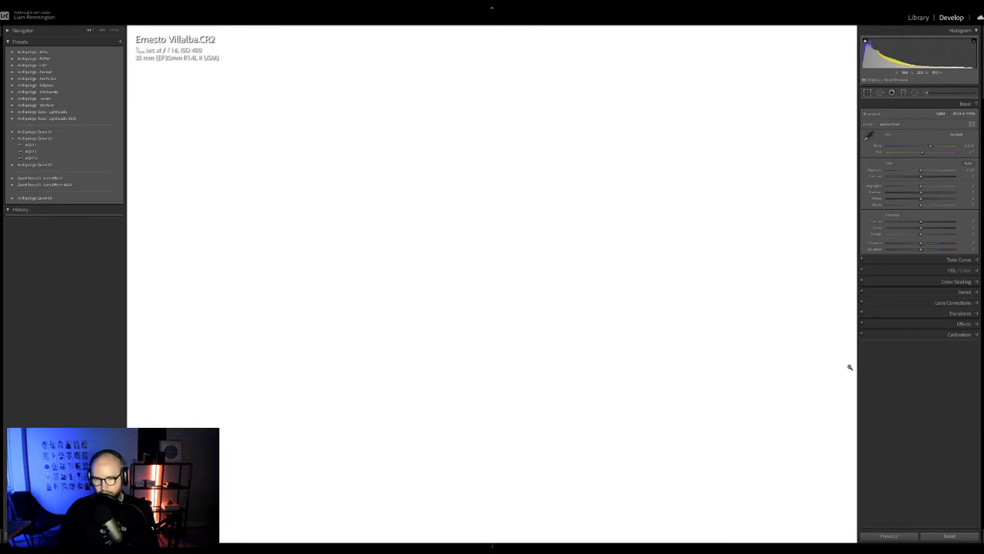
left_click_drag(849, 366, 855, 370)
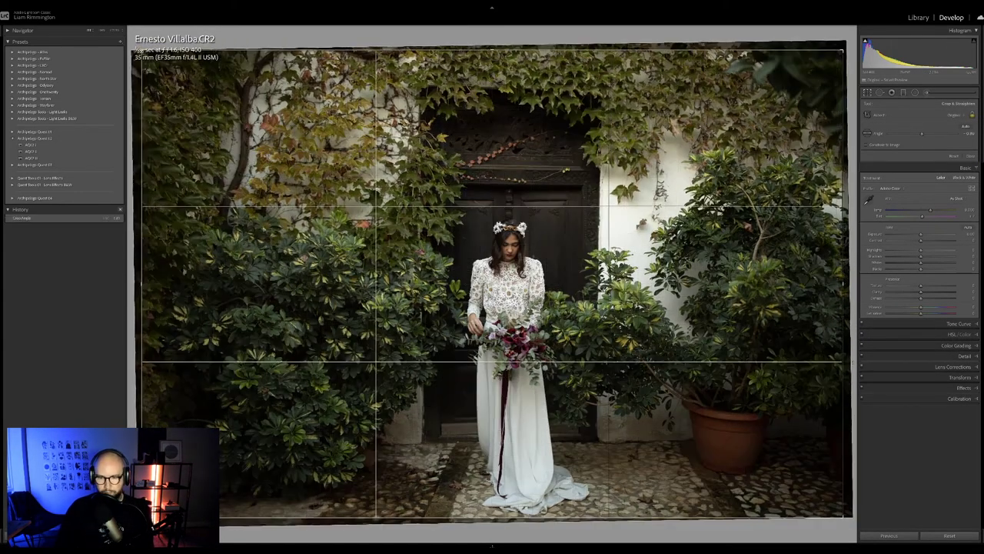
key("Return")
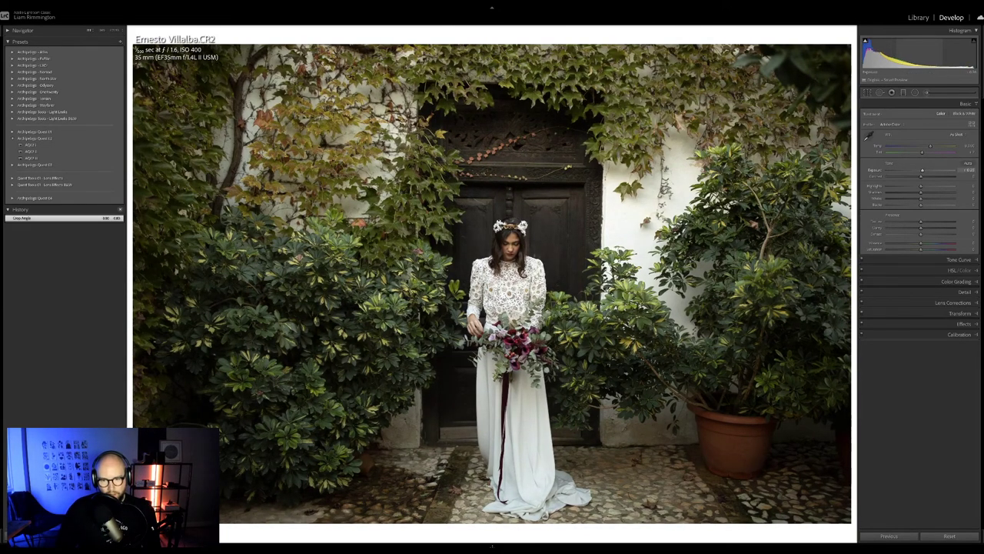
left_click_drag(921, 55, 932, 54)
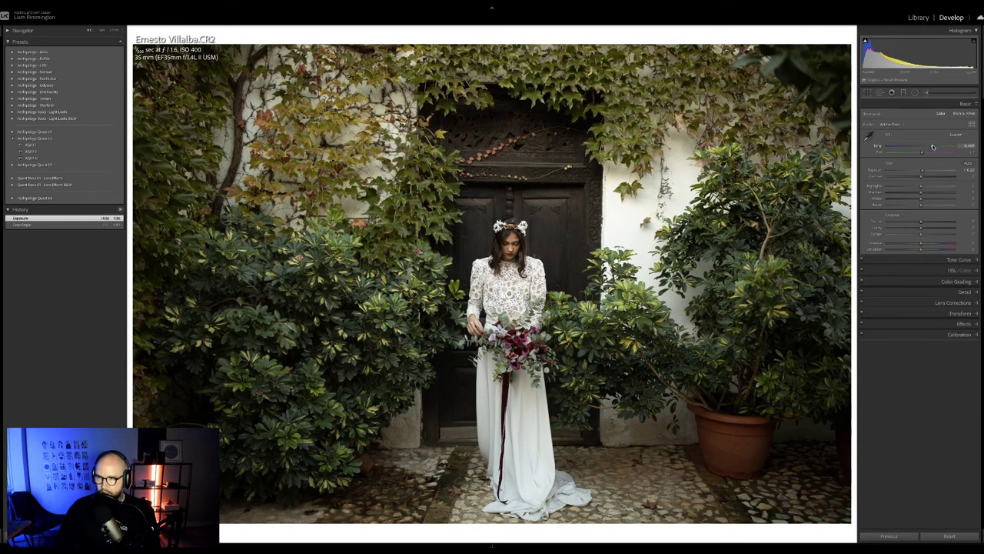
left_click_drag(934, 146, 932, 146)
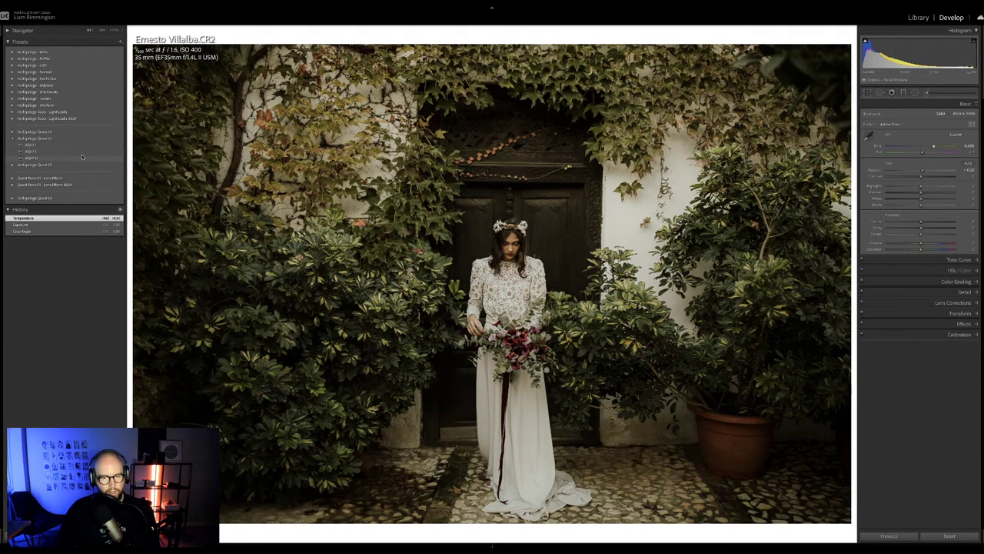
- Apply the AQ03 preset, then lower the exposure and nudge the tint slightly
left_click(81, 145)
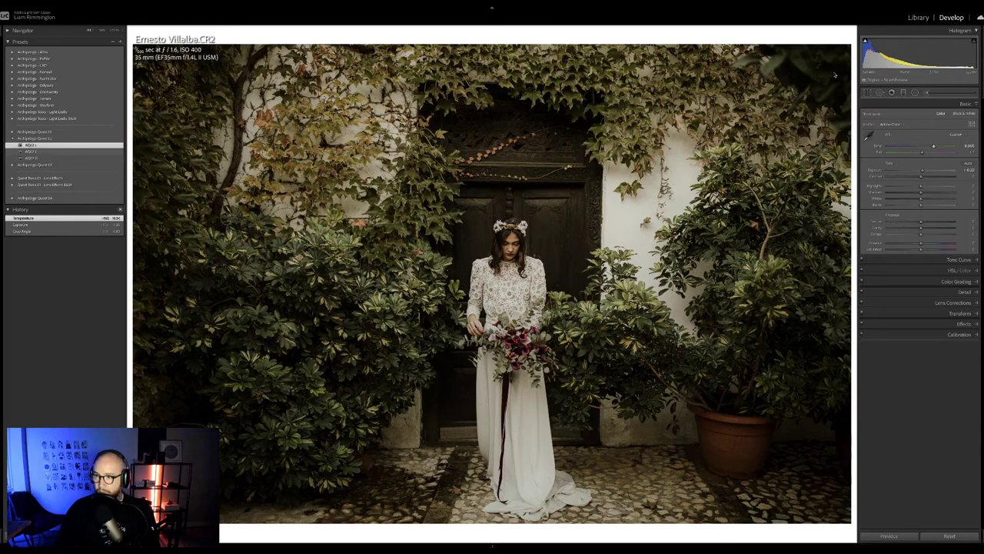
left_click_drag(932, 52, 922, 52)
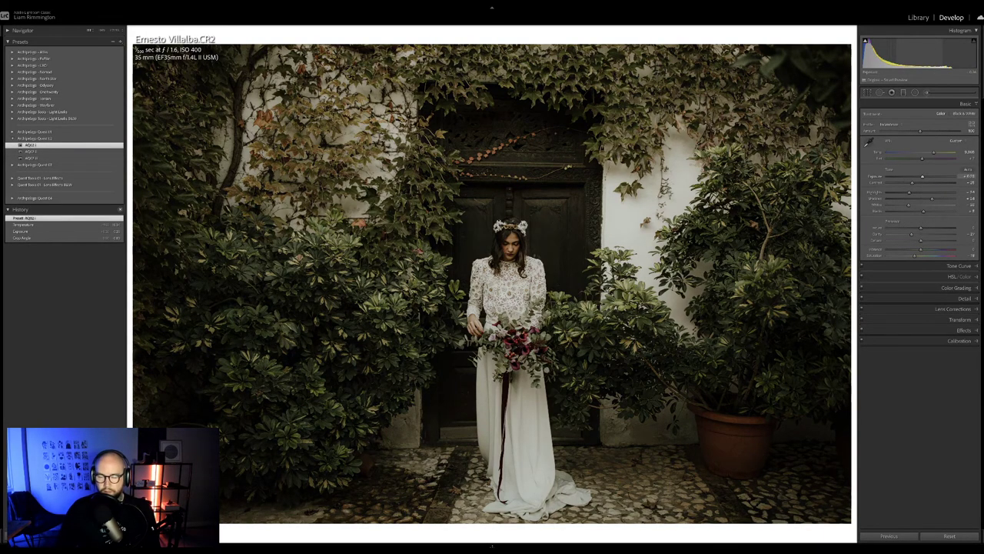
left_click_drag(923, 158, 926, 159)
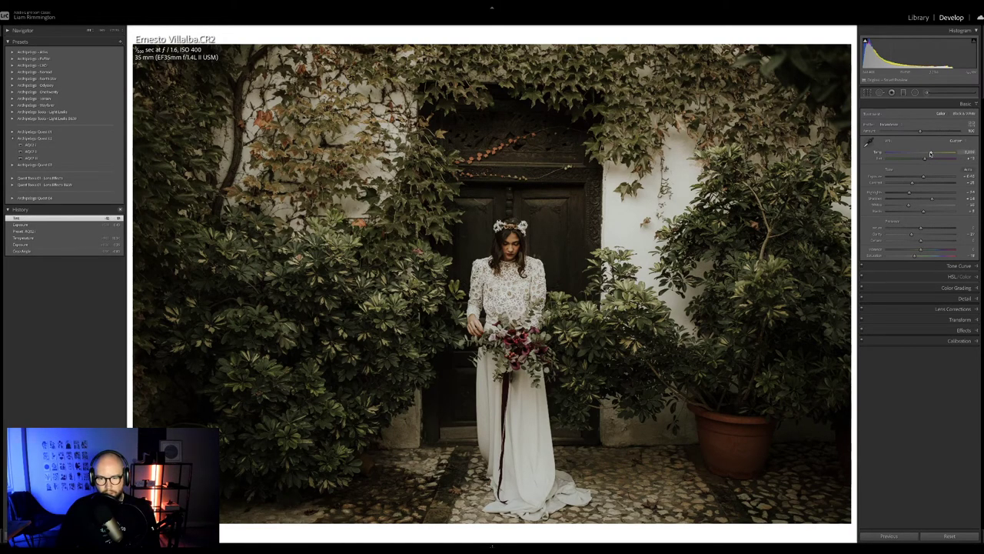
- Warm the temperature, check the previous version, lower exposure a little and darken shadows
left_click(930, 153)
left_click_drag(920, 130, 945, 132)
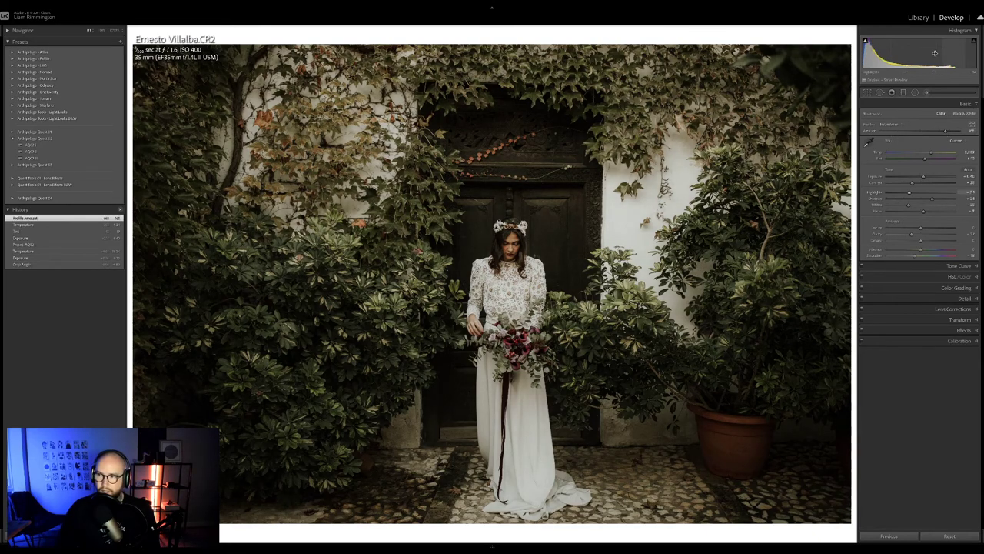
key("backslash")
key("backslash")
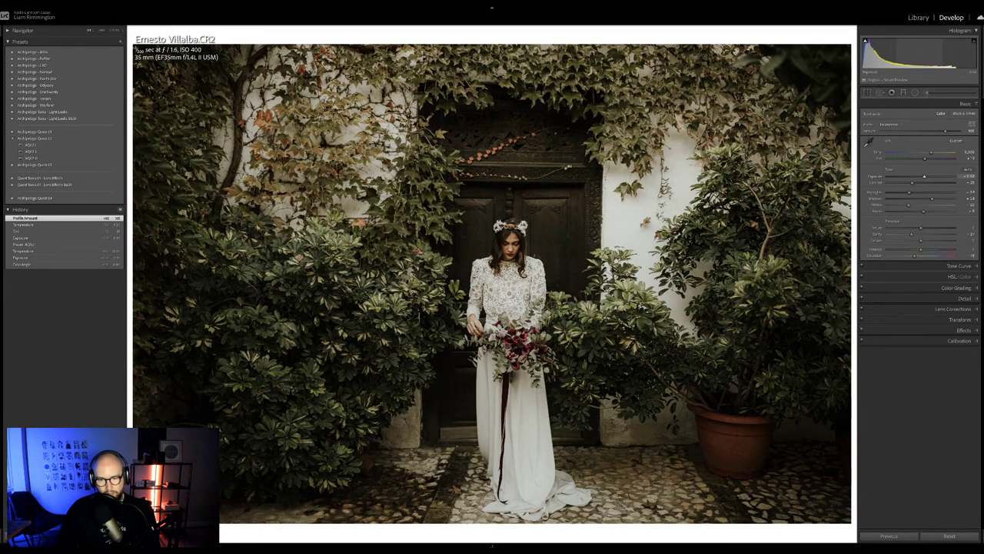
left_click_drag(921, 55, 886, 56)
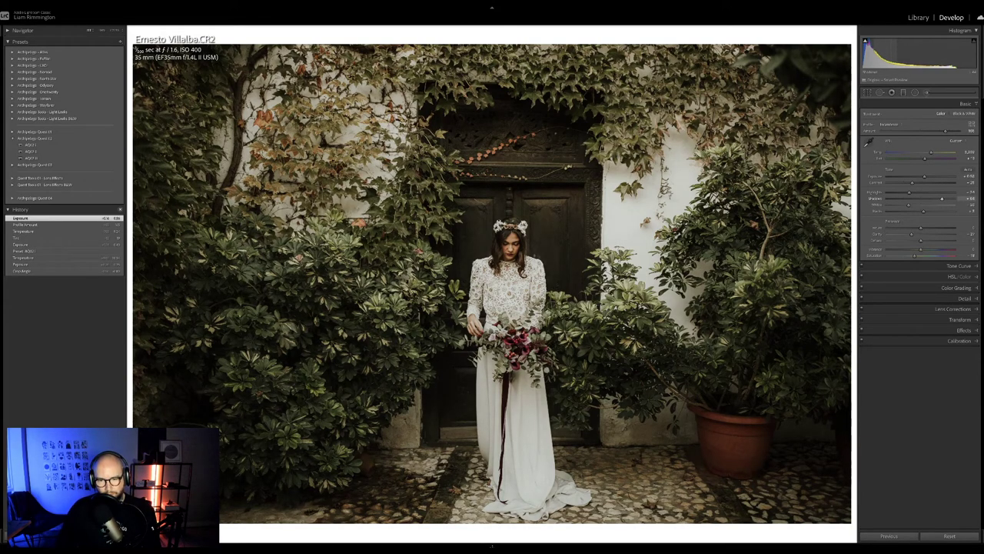
key("minus")
key("minus")
key("minus")
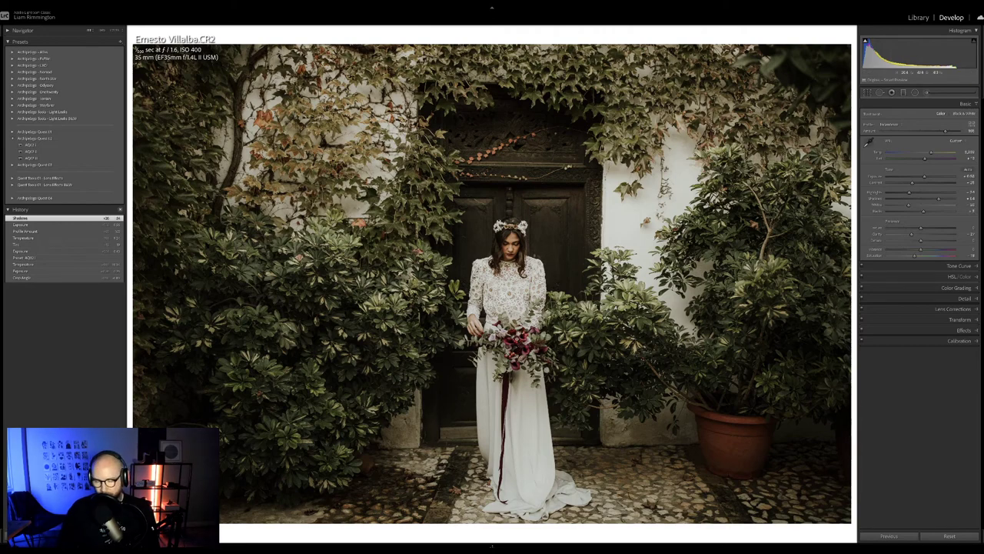
- Show Before/After side by side, zoom in and pan over the bride, then fit to view
key("y")
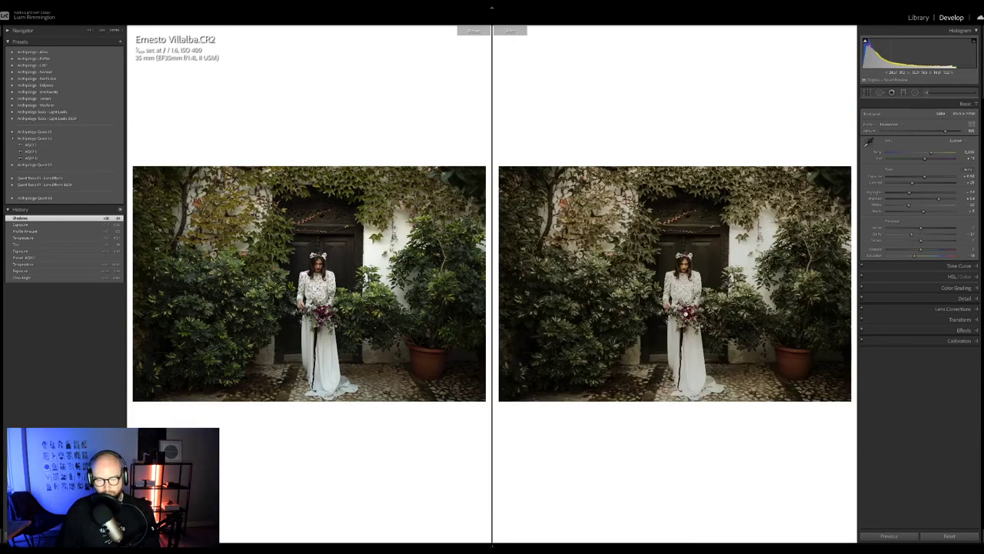
left_click(684, 313)
left_click_drag(703, 357, 691, 301)
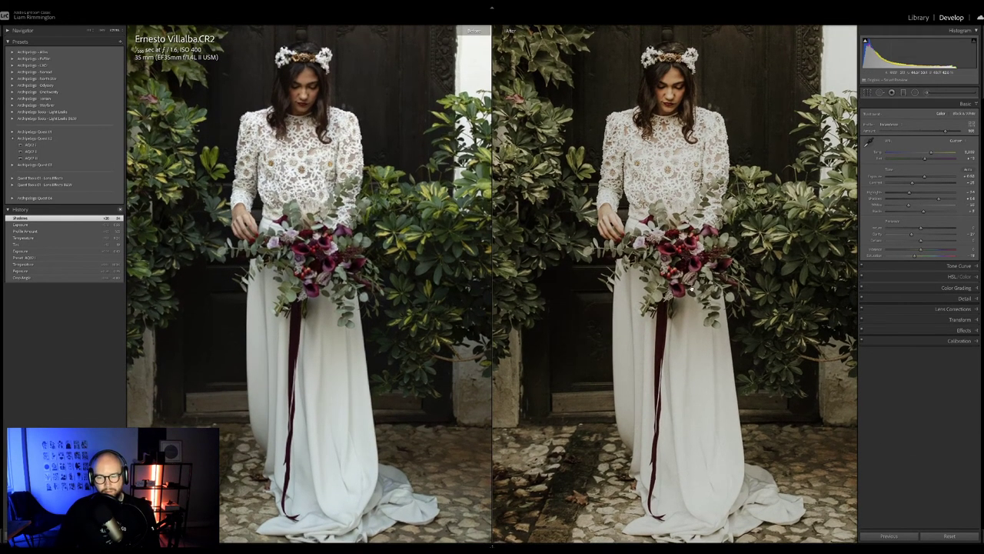
left_click(669, 290)
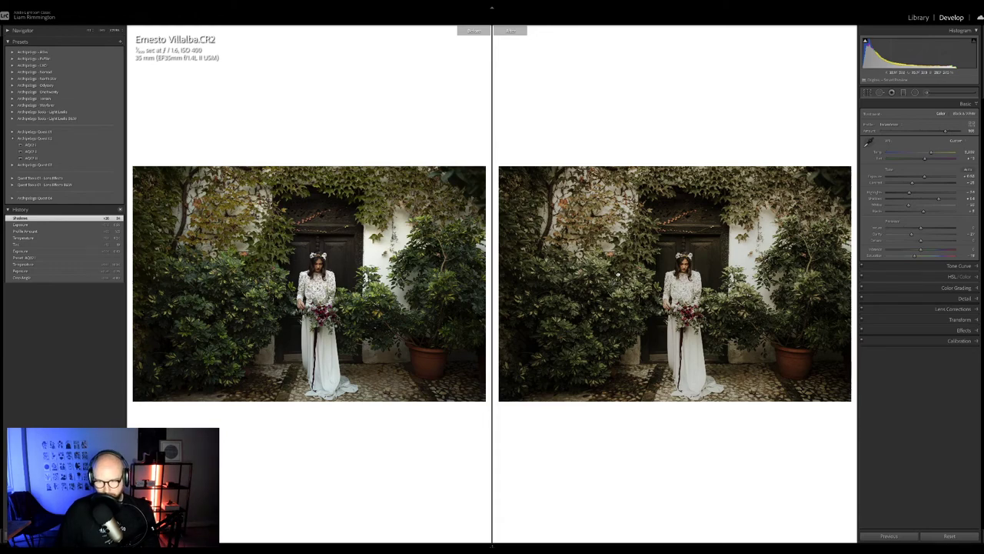
- Zoom in on the bride and ivy, centre her in the close-up, then zoom out and return to the grid
left_click(617, 274)
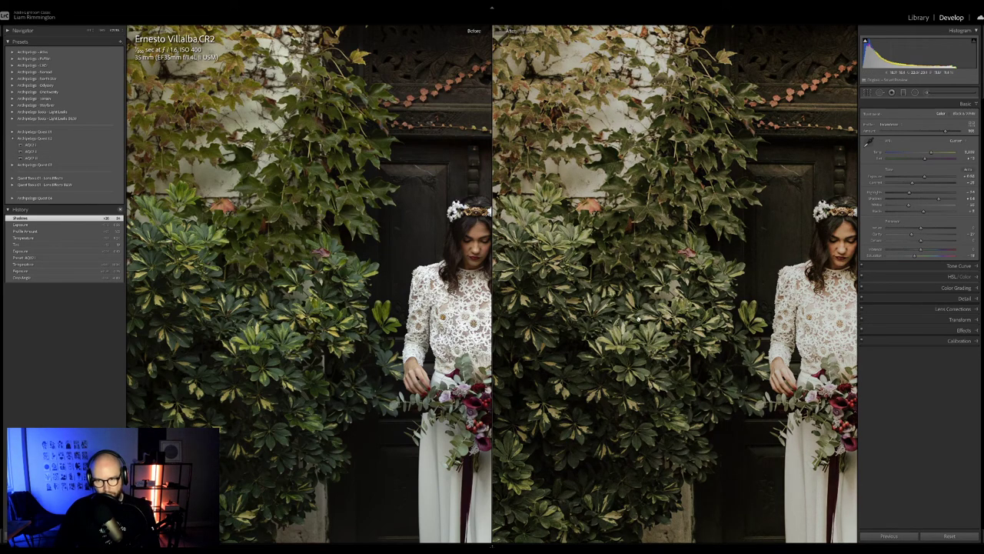
left_click_drag(632, 311, 624, 249)
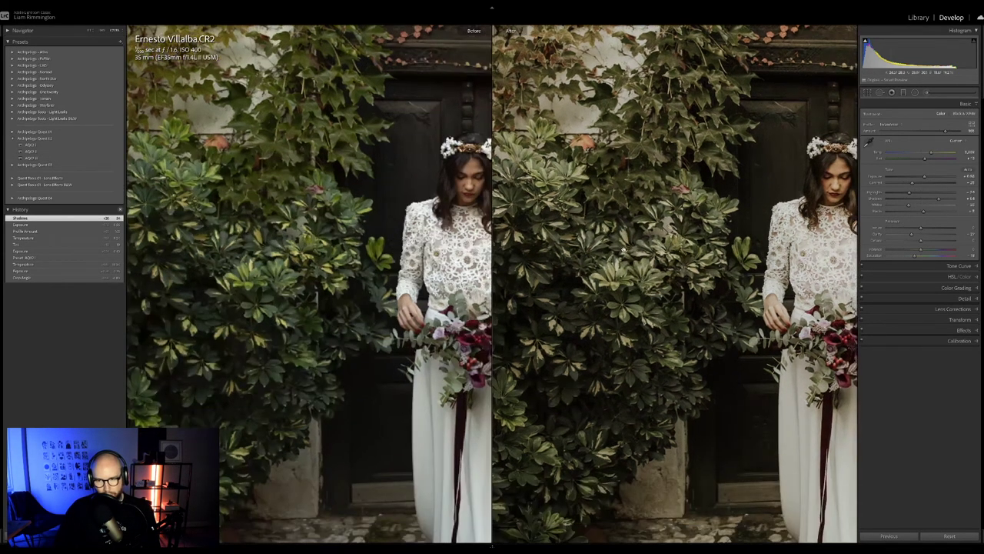
left_click_drag(710, 282, 570, 264)
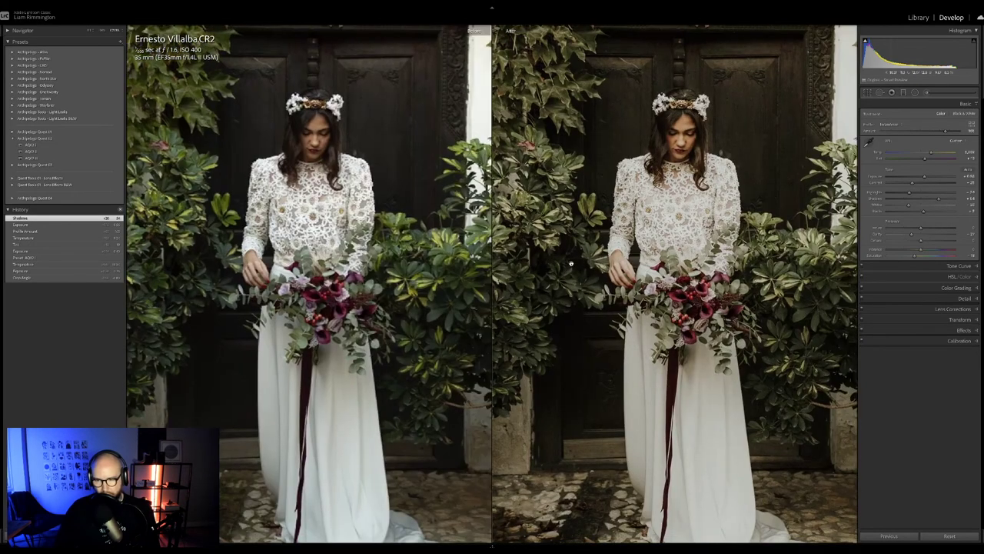
left_click_drag(736, 302, 730, 281)
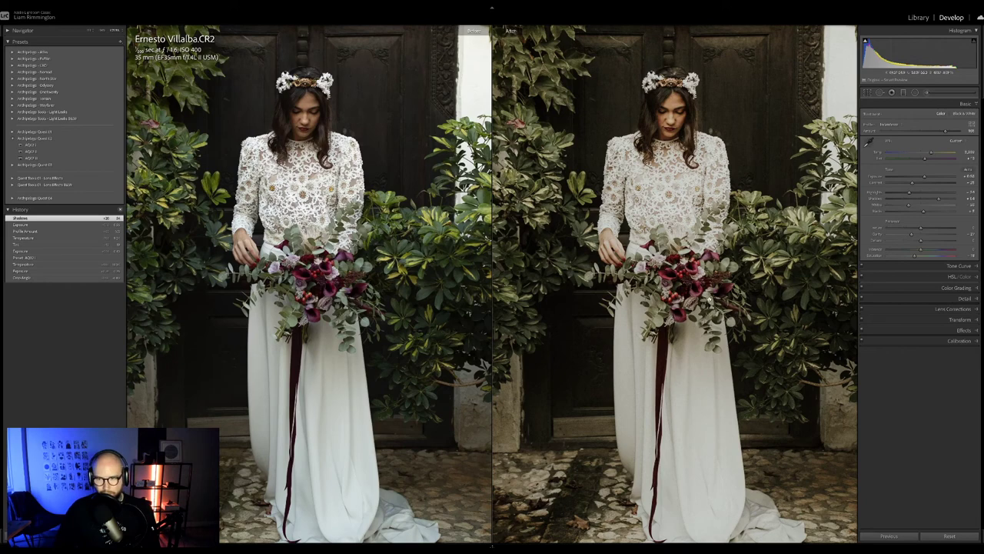
scroll(708, 282, "down", 5)
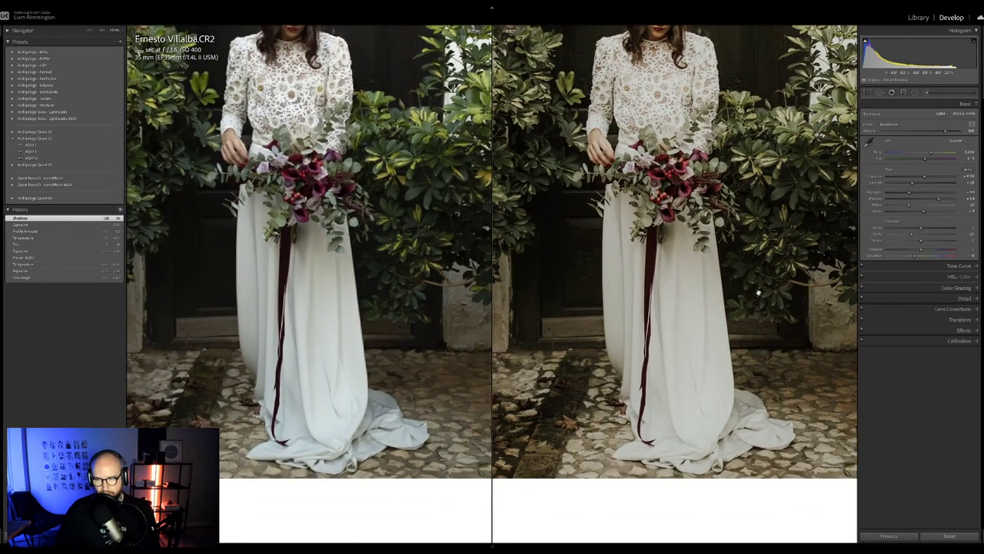
left_click(758, 293)
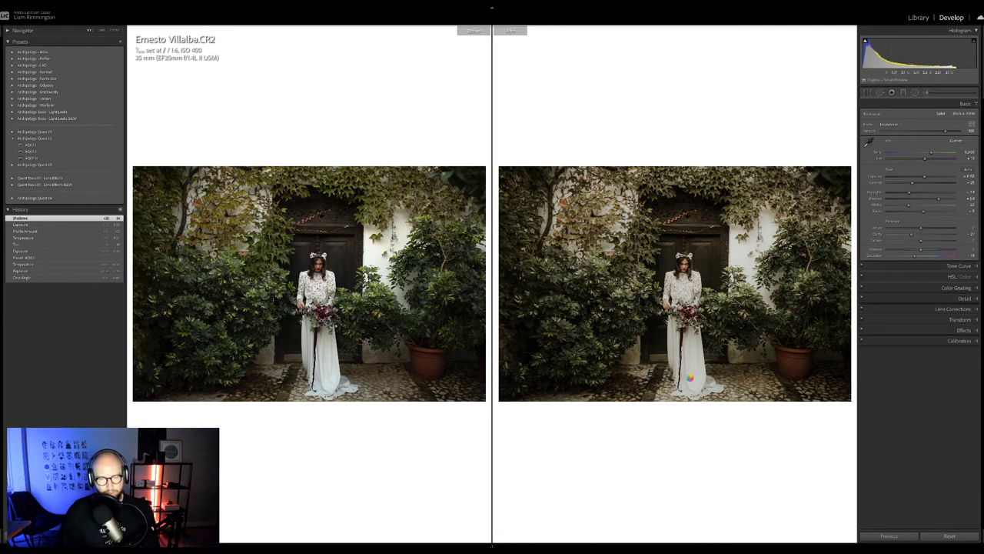
key("g")
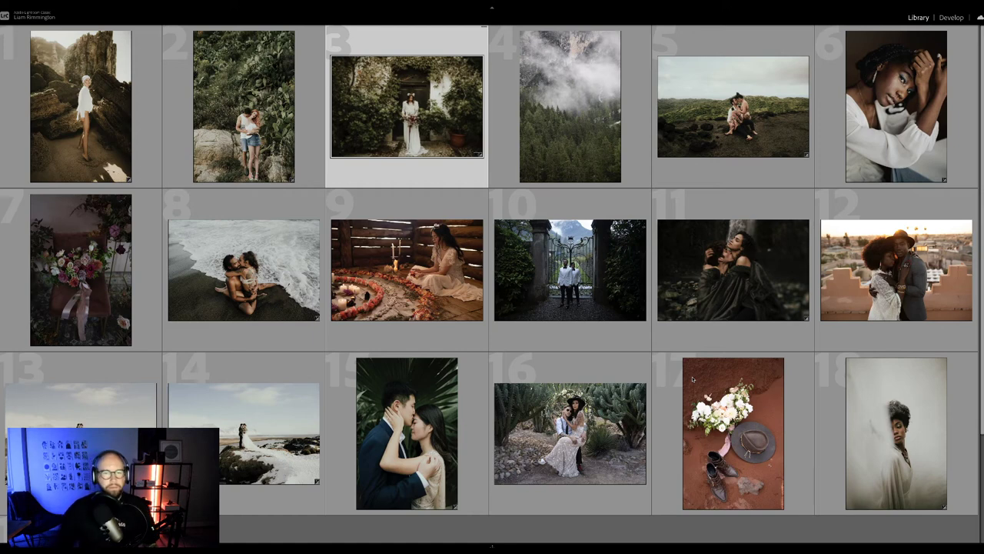
- Grade the foggy forest photo with the AQ01 2 preset at a higher Amount and view Before/After
left_click(544, 143)
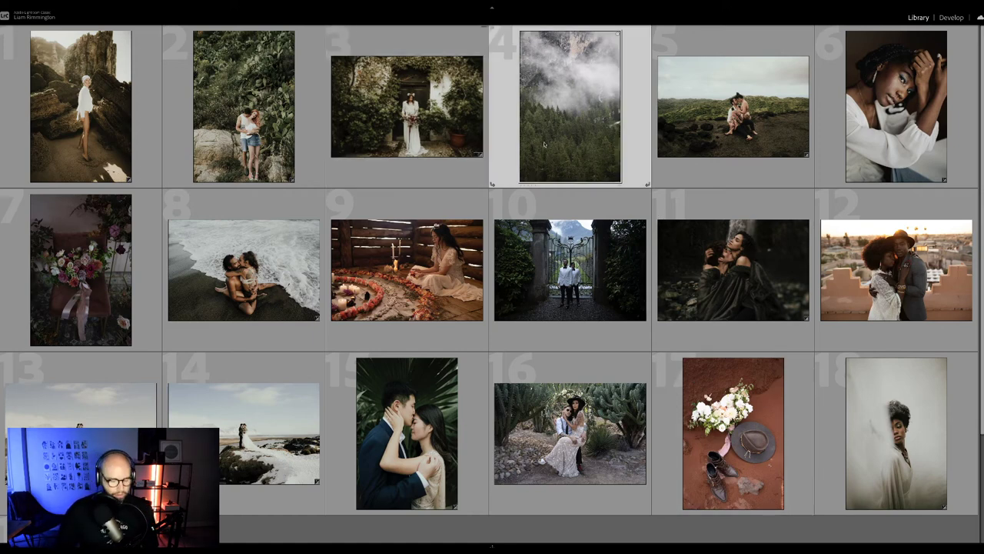
key("d")
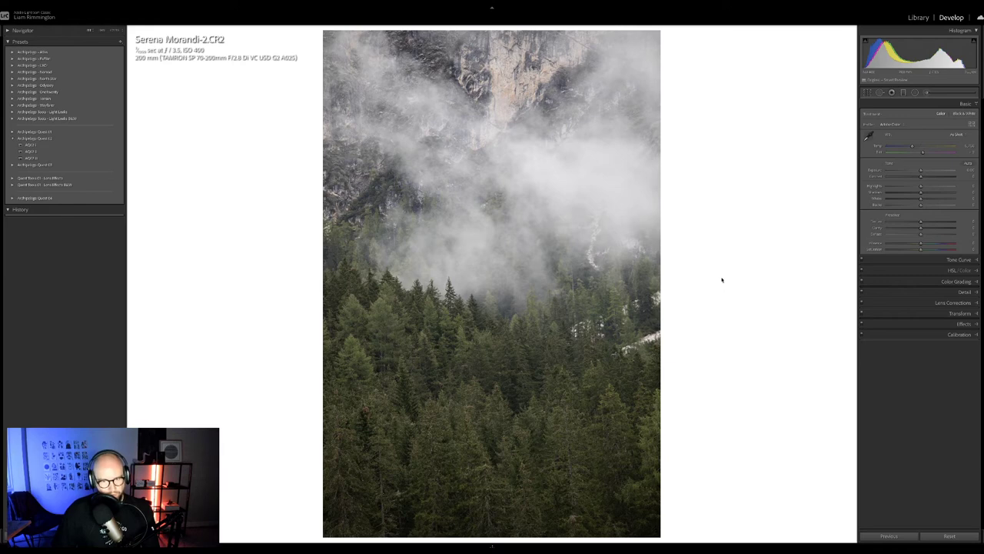
left_click(93, 153)
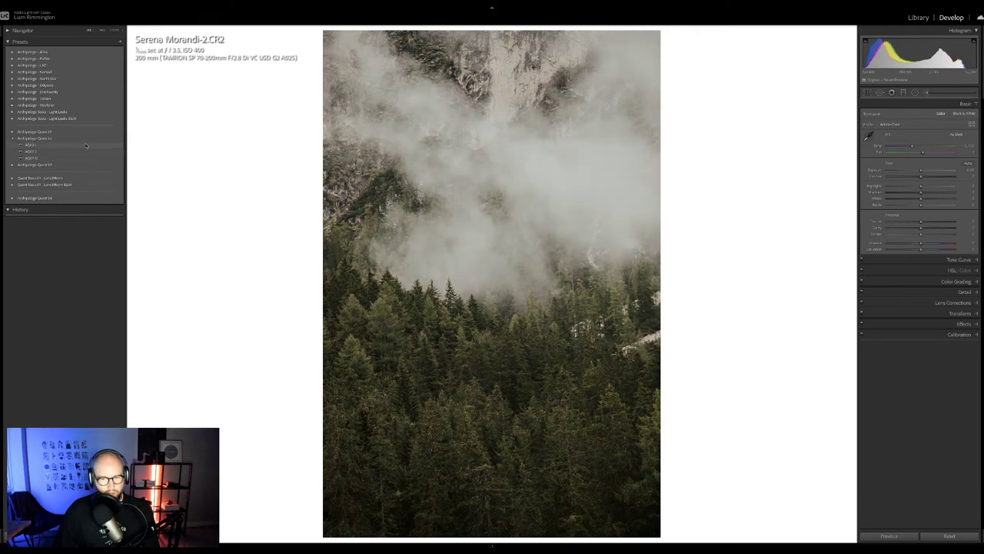
left_click(94, 152)
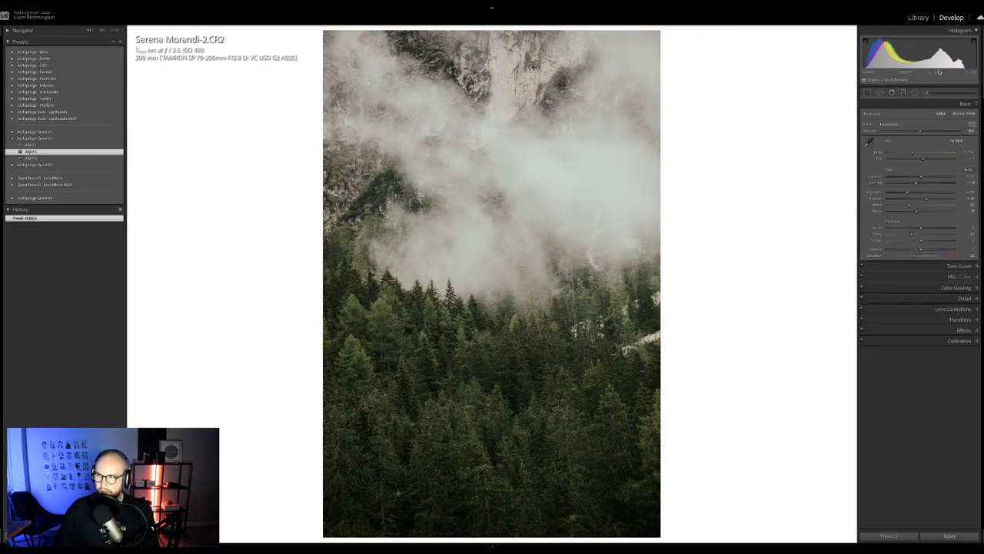
left_click(959, 130)
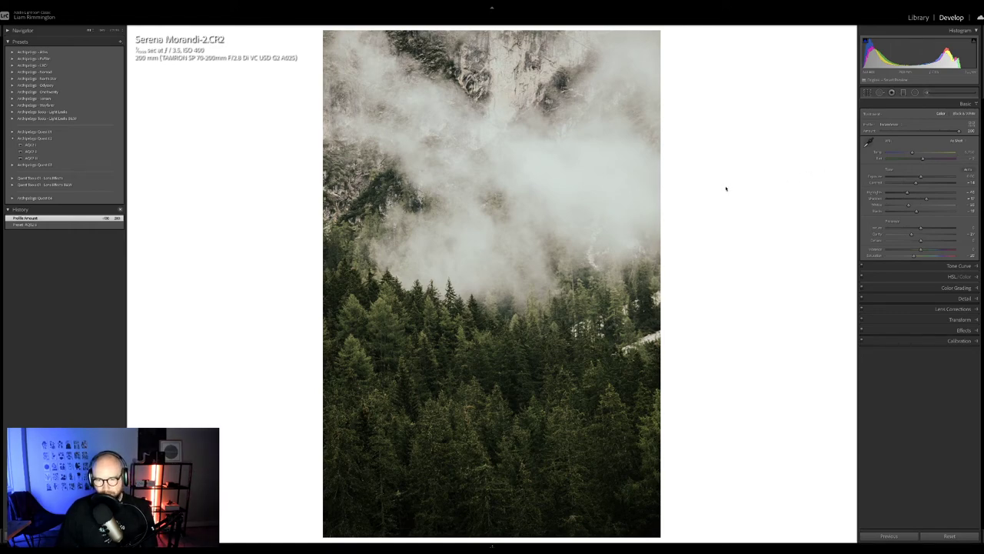
key("y")
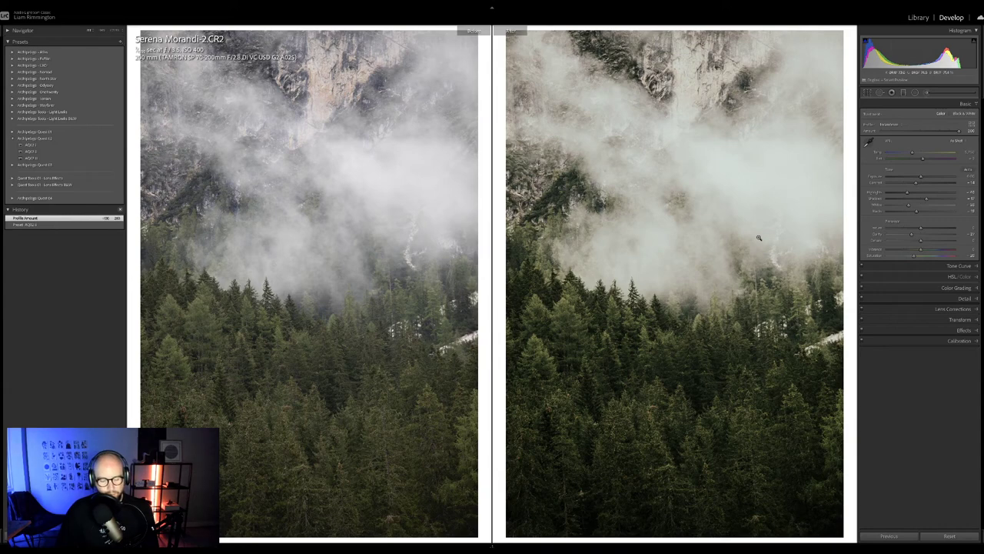
- Cool the forest's colour temperature slightly while checking the trees at 1:1, then return to the grid
left_click(642, 340)
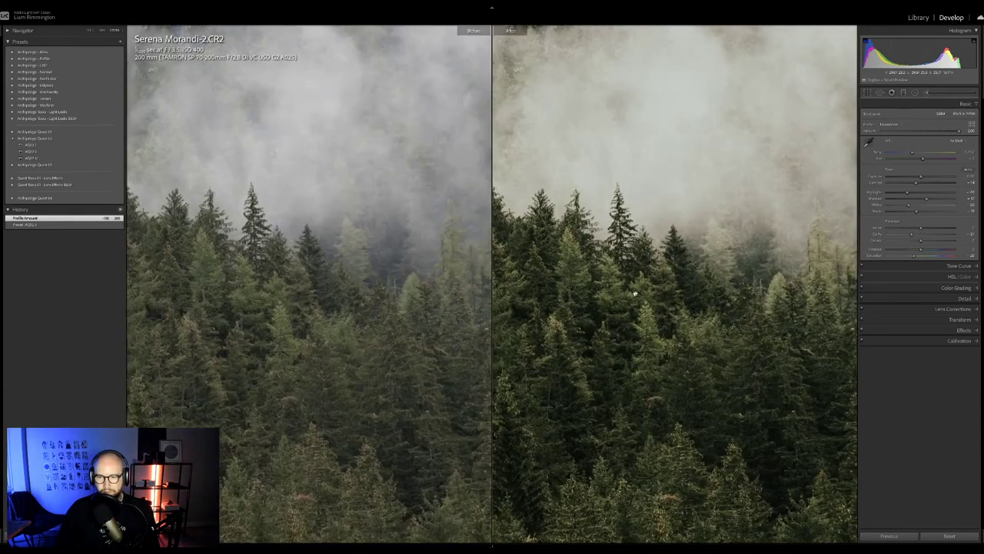
left_click_drag(635, 292, 654, 300)
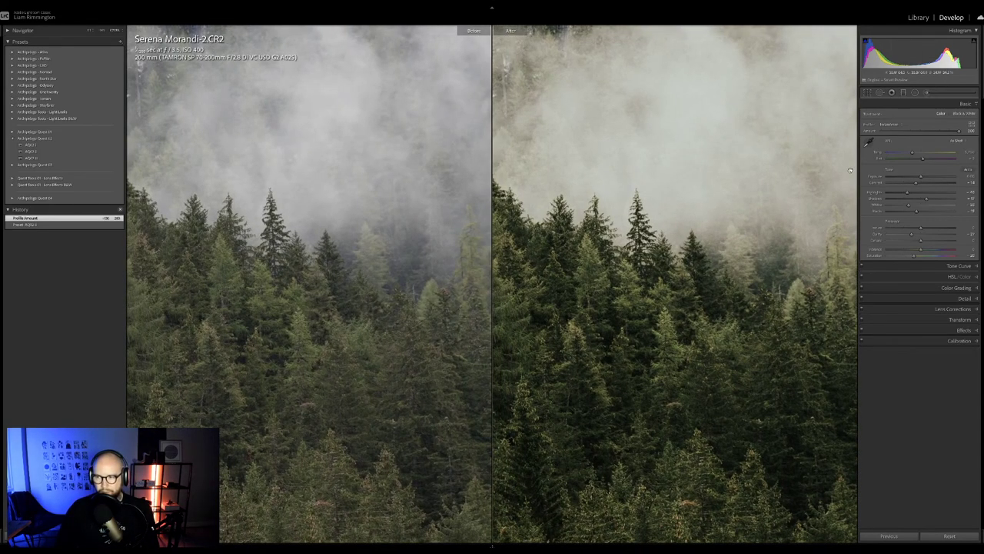
left_click_drag(912, 152, 906, 153)
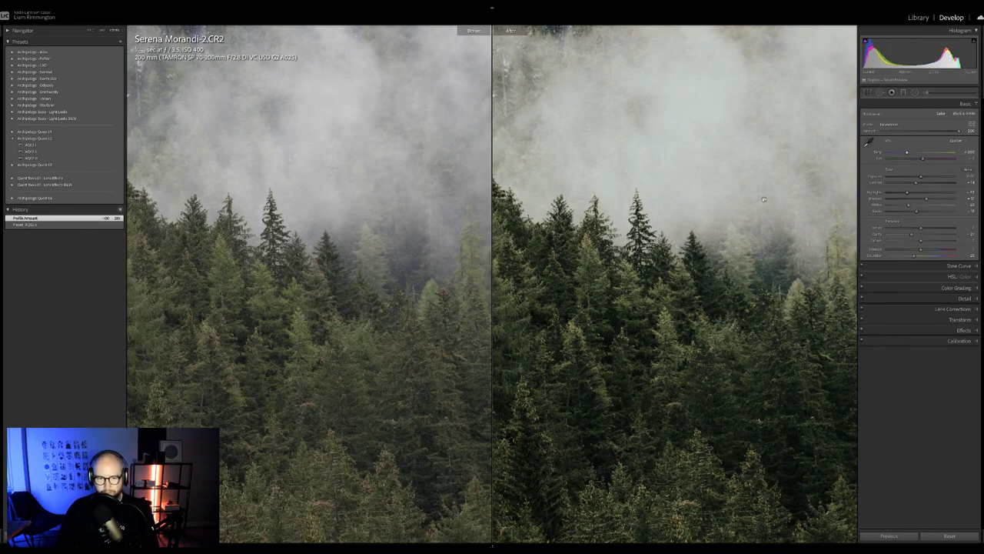
left_click(742, 310)
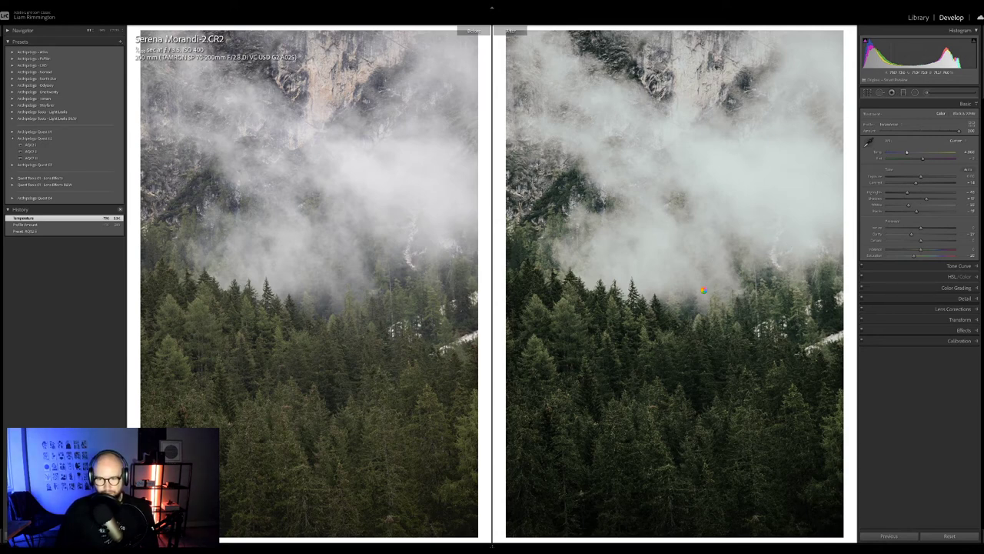
key("g")
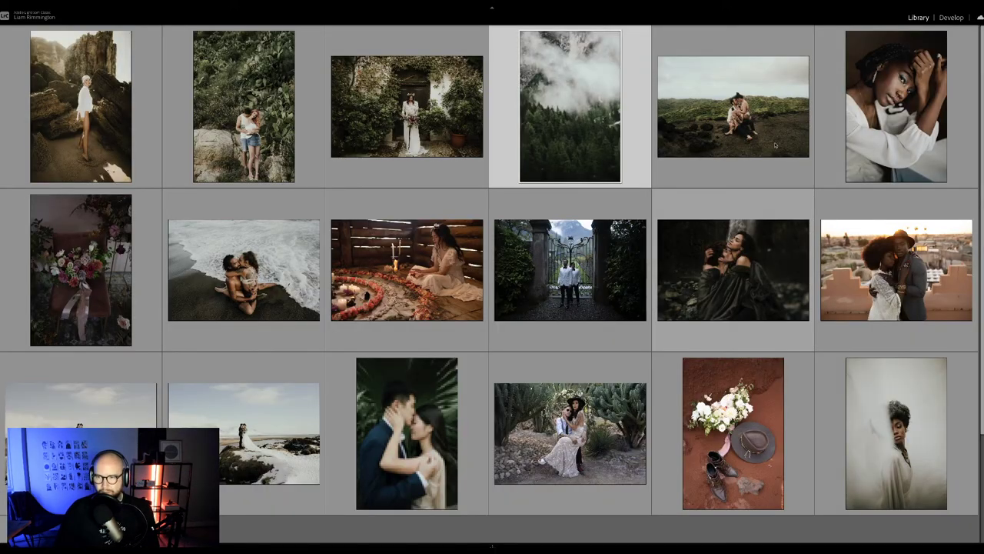
- Open the floral chair photo, apply an AQ01 preset, lower its Amount and nudge exposure up
left_click(84, 276)
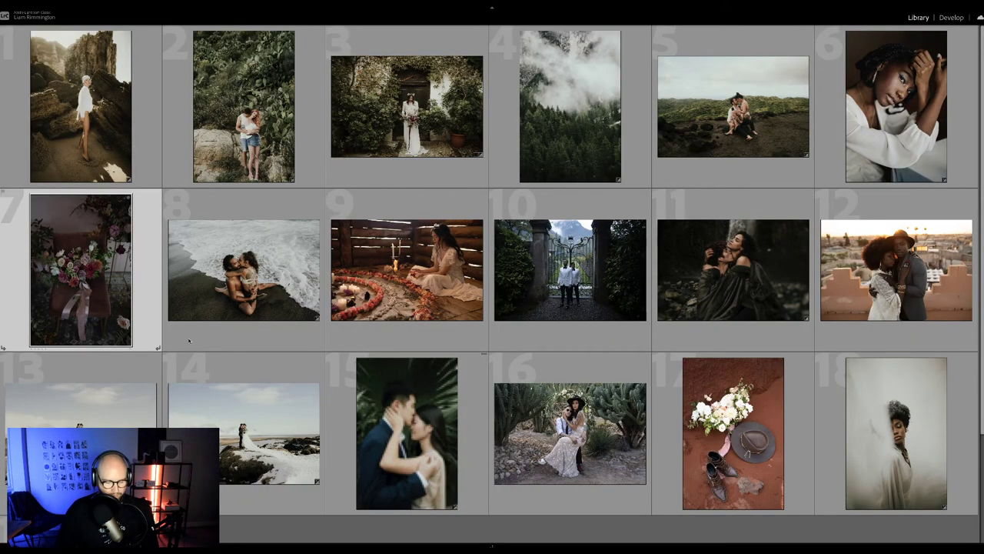
key("d")
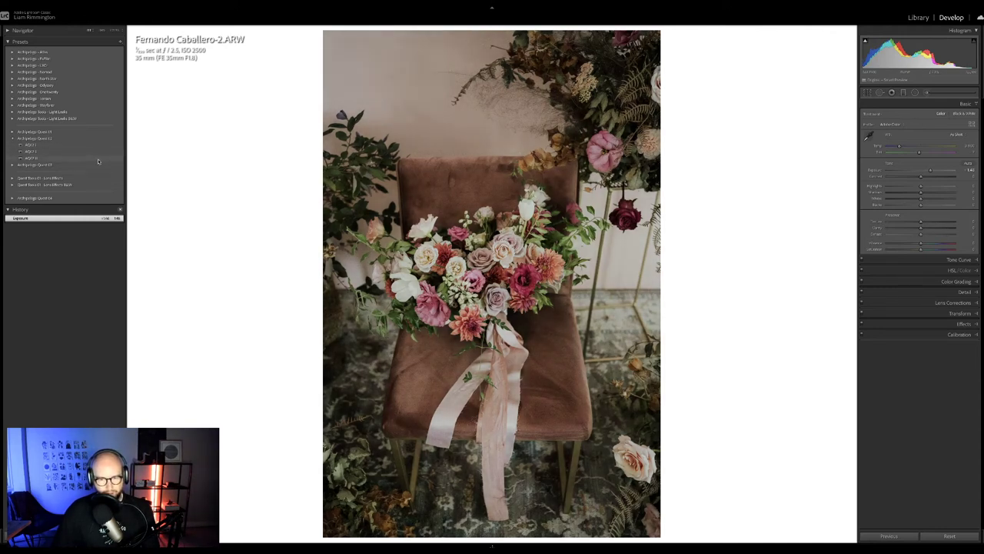
left_click(99, 157)
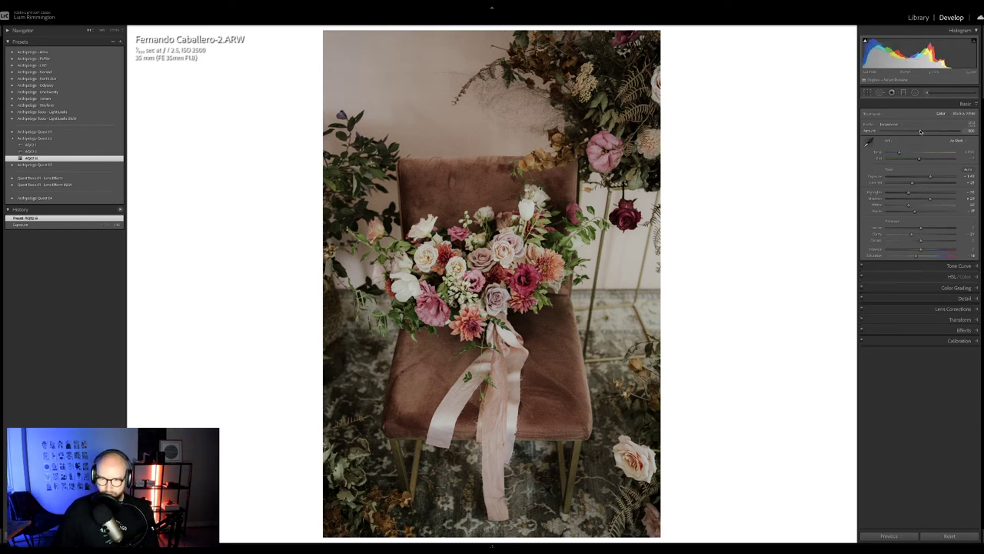
left_click_drag(917, 132, 876, 131)
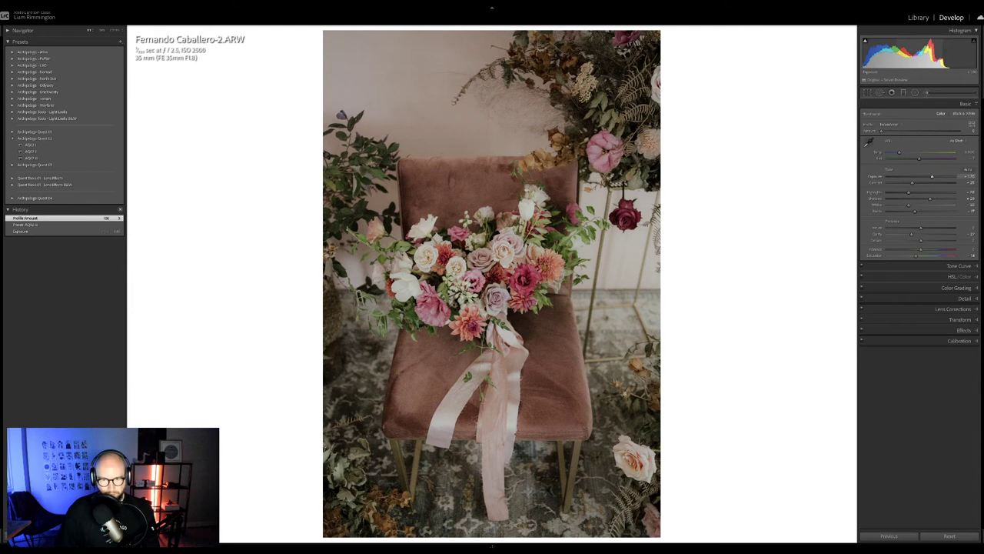
left_click_drag(919, 50, 921, 50)
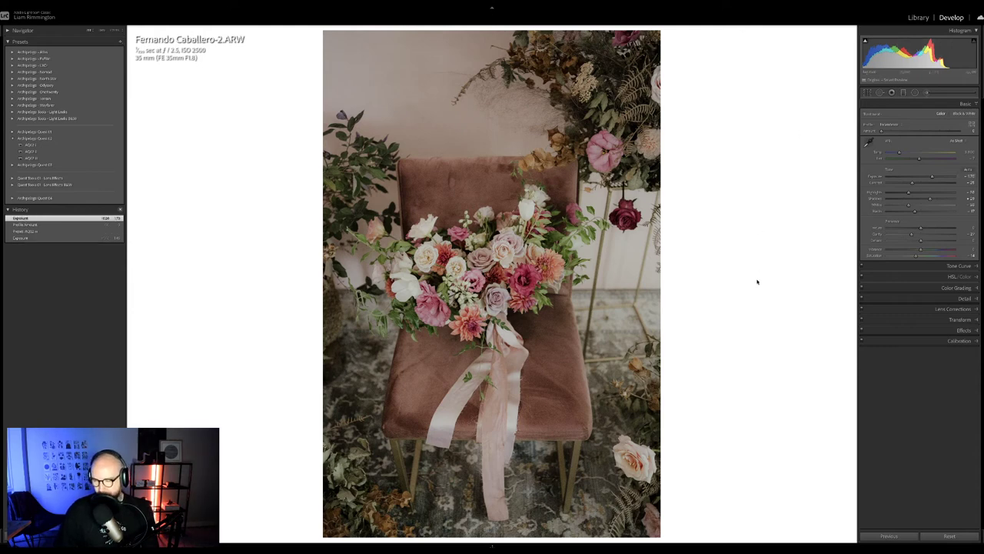
- View the chair photo Before/After, inspect the bouquet close up, then return to the grid
key("y")
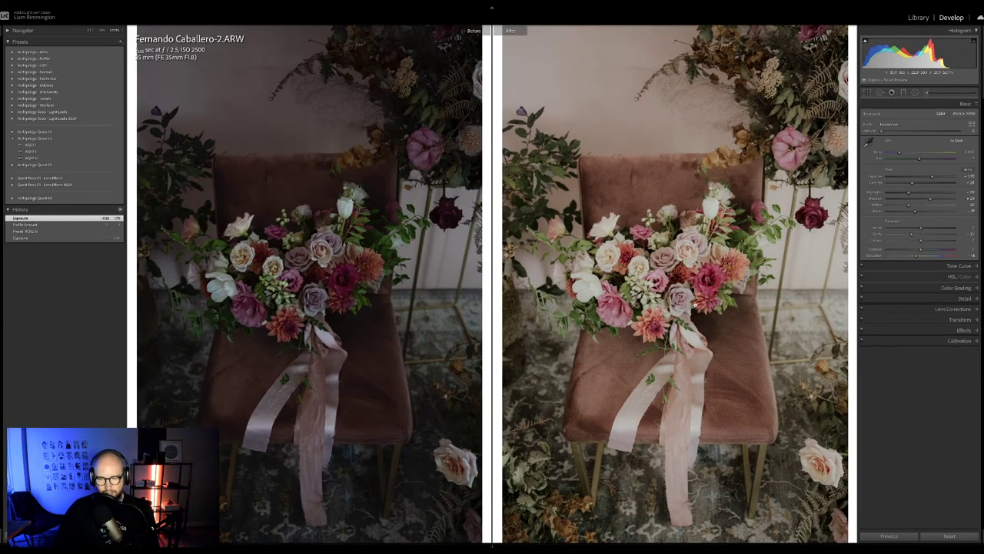
left_click(684, 309)
left_click_drag(698, 258, 678, 276)
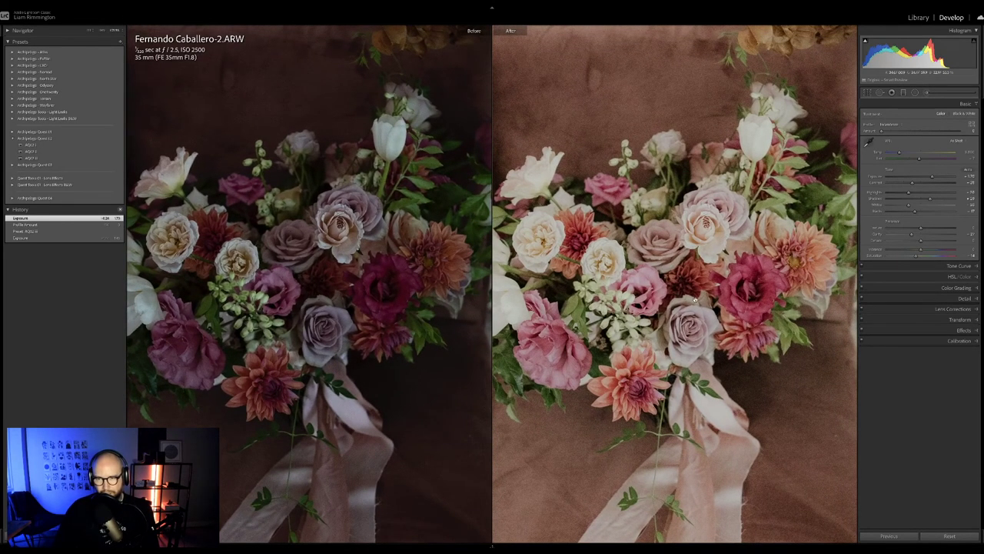
left_click(724, 228)
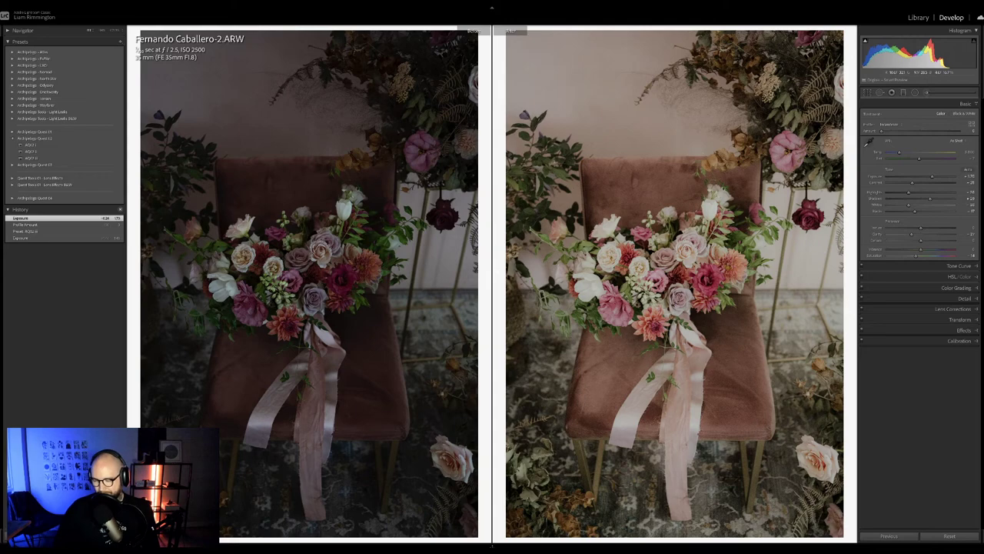
key("g")
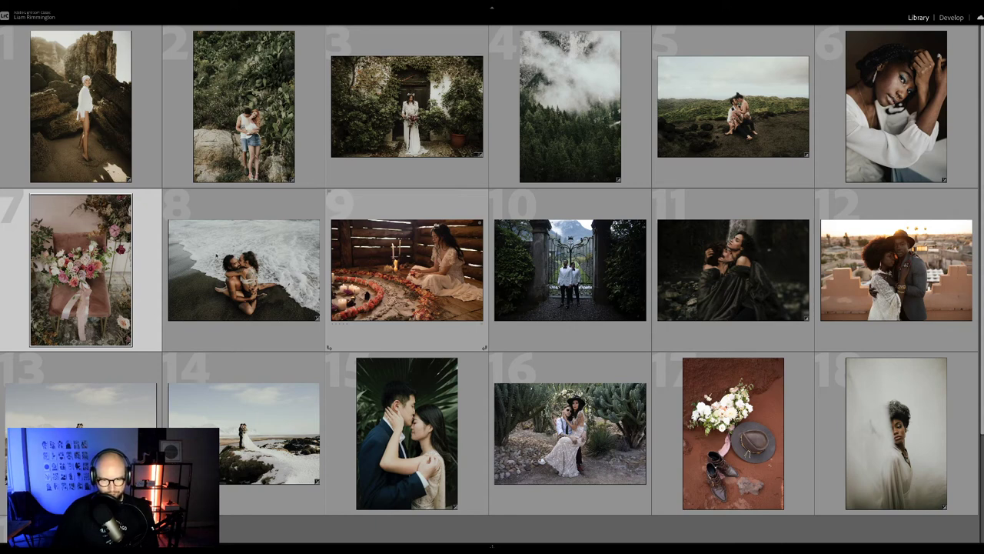
- Open the garden-gate photo, straighten it slightly with the crop angle, raise exposure and warm its temperature
left_click(569, 269)
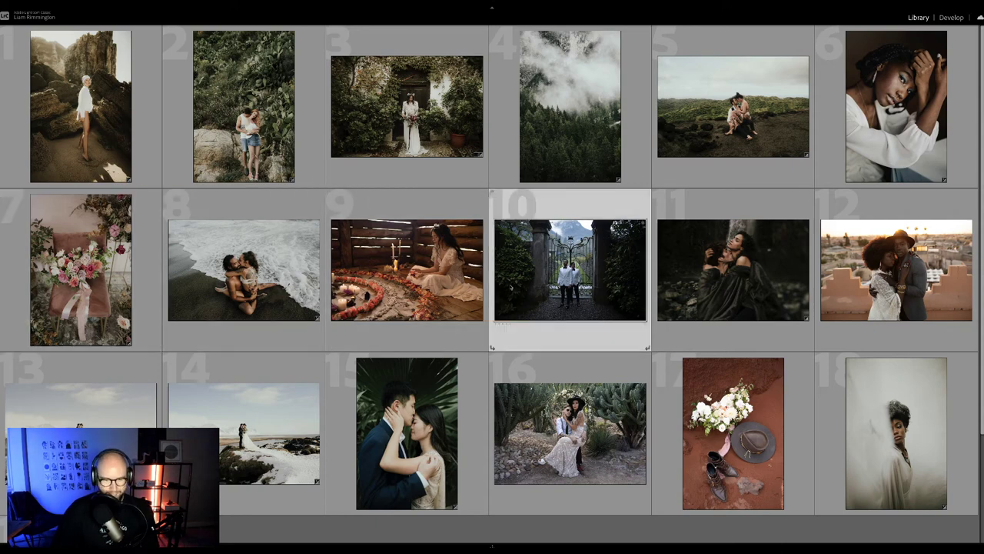
key("d")
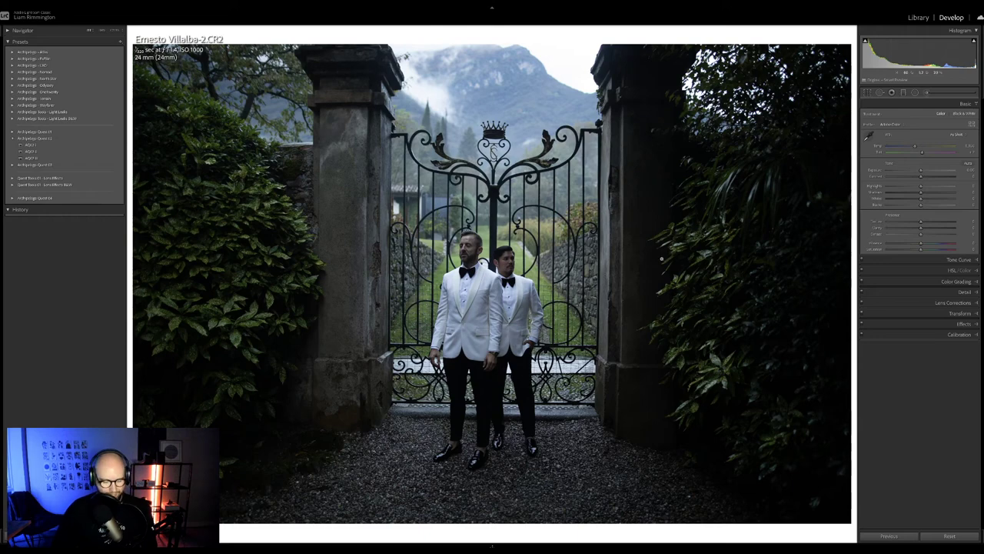
key("r")
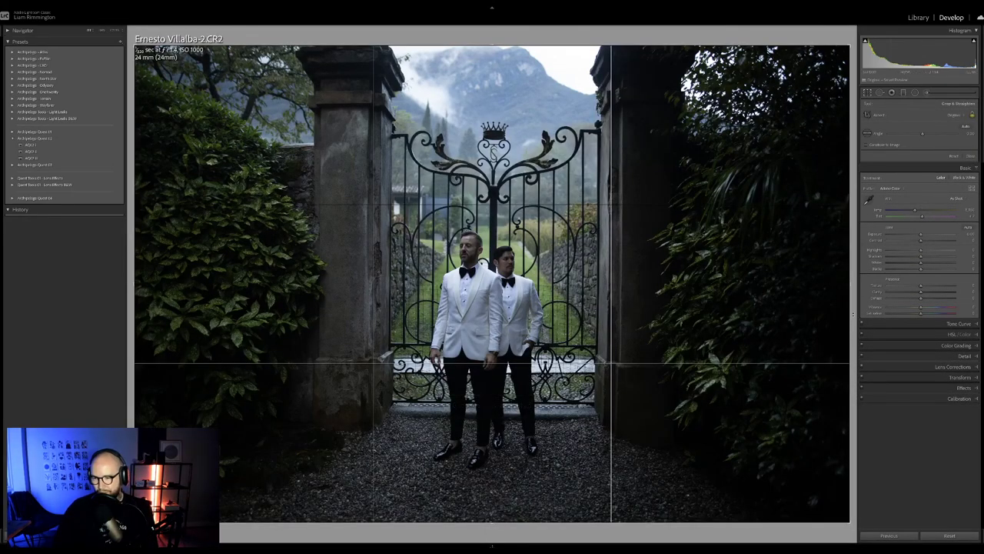
left_click_drag(852, 313, 852, 309)
key("r")
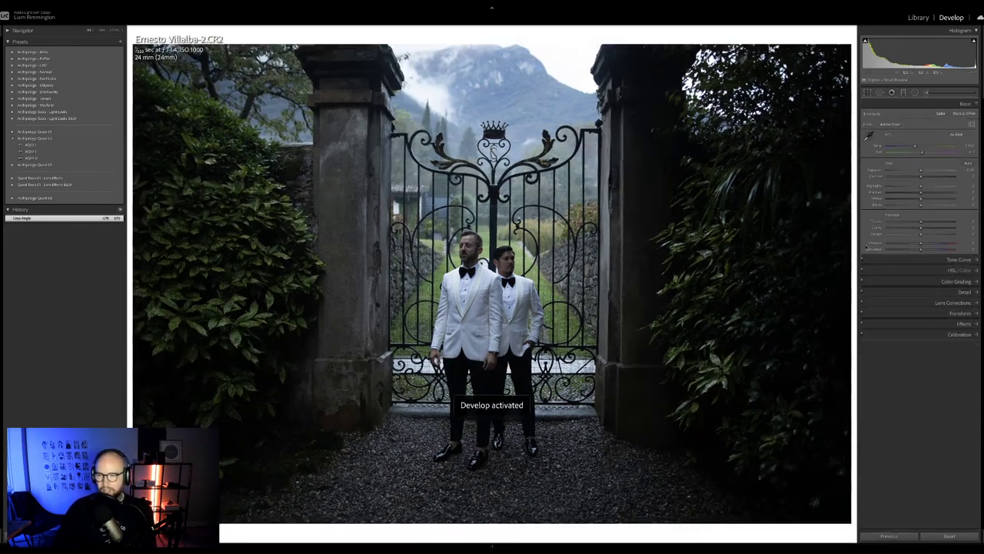
key("equal")
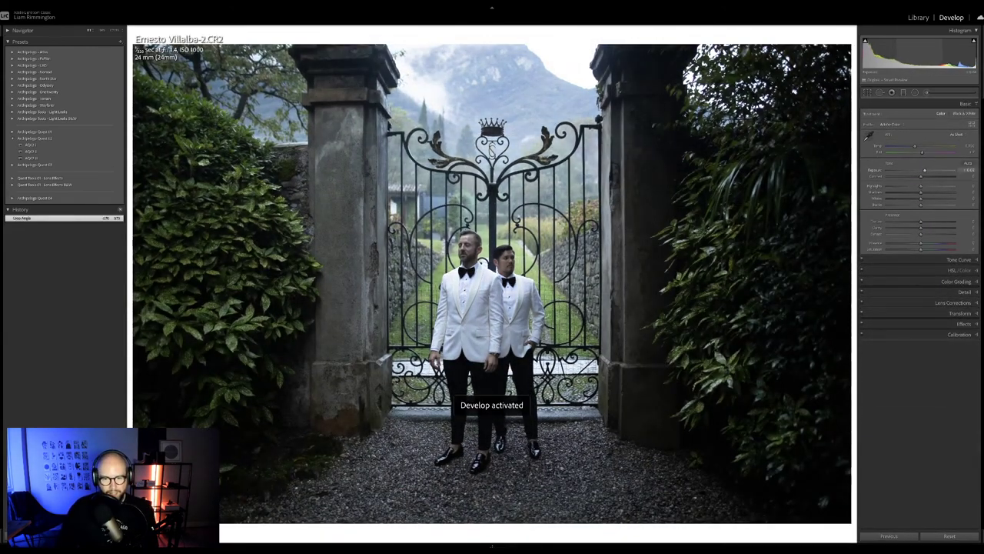
left_click_drag(915, 146, 927, 146)
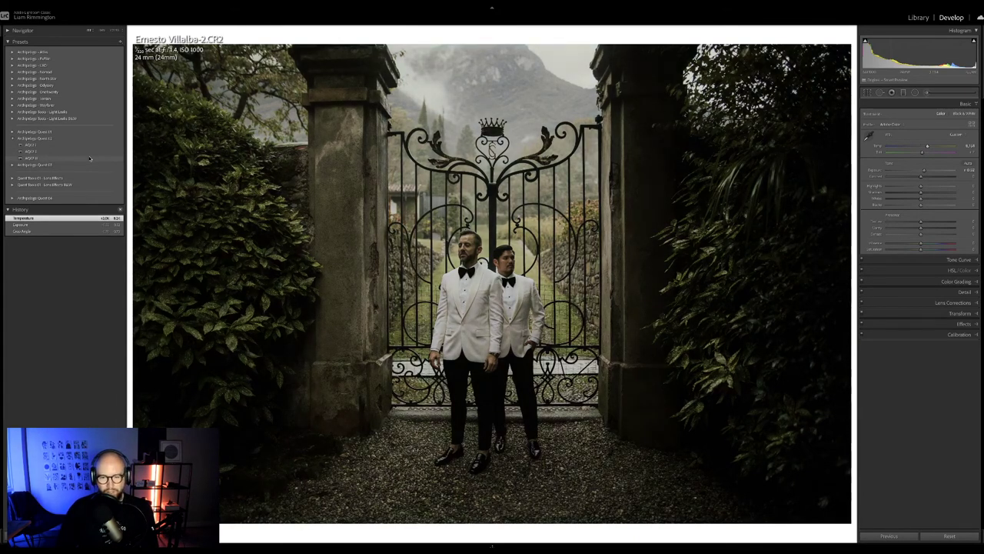
- Apply the AQY 1 preset, reduce its Amount and fine-tune the exposure
left_click(90, 146)
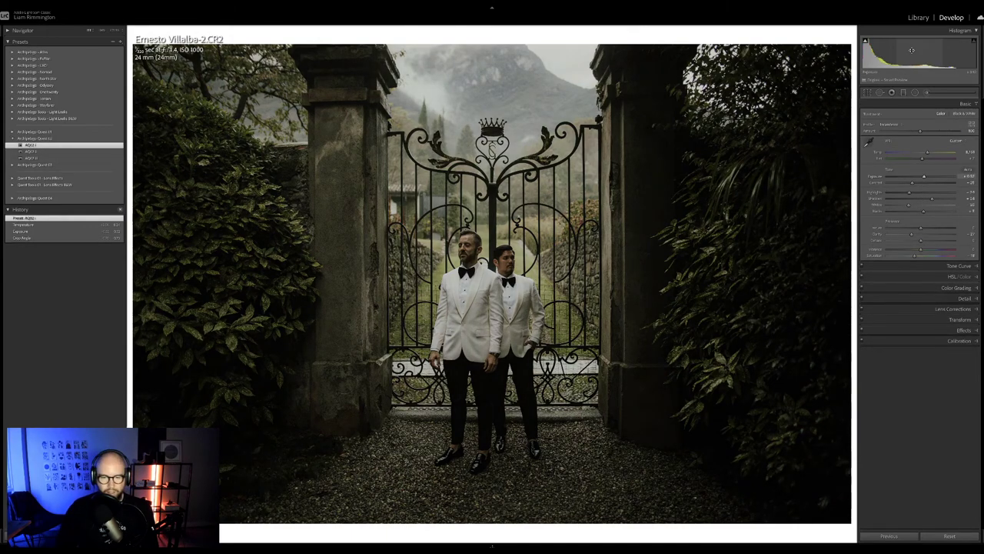
left_click_drag(927, 176, 925, 176)
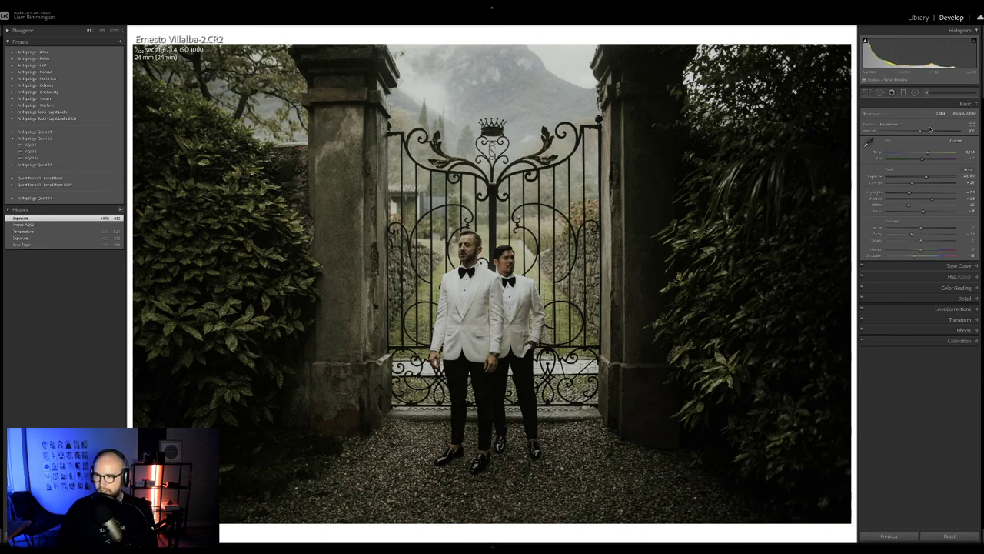
mouse_move(920, 132)
left_mouse_down()
mouse_move(881, 134)
mouse_move(922, 135)
left_mouse_up()
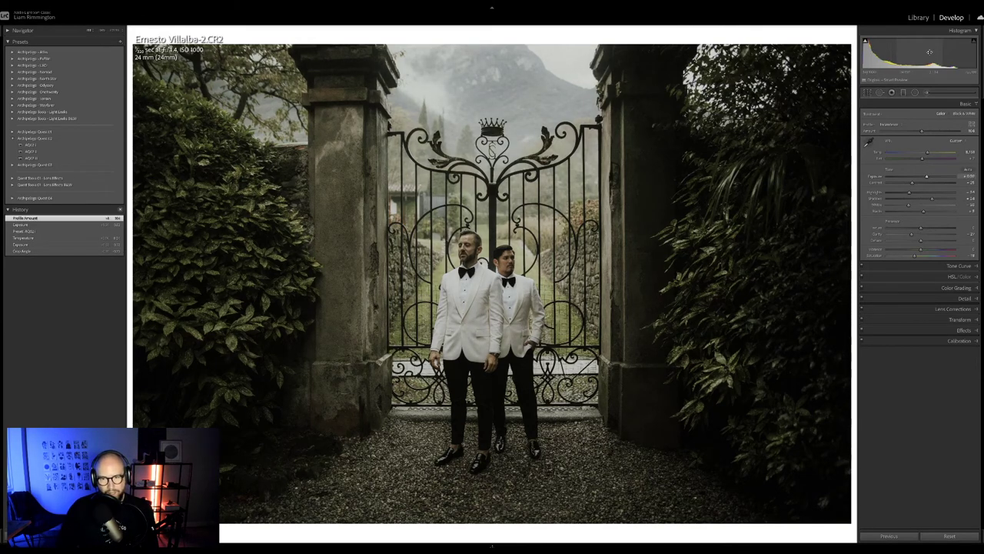
mouse_move(929, 51)
left_mouse_down()
mouse_move(901, 56)
mouse_move(910, 57)
left_mouse_up()
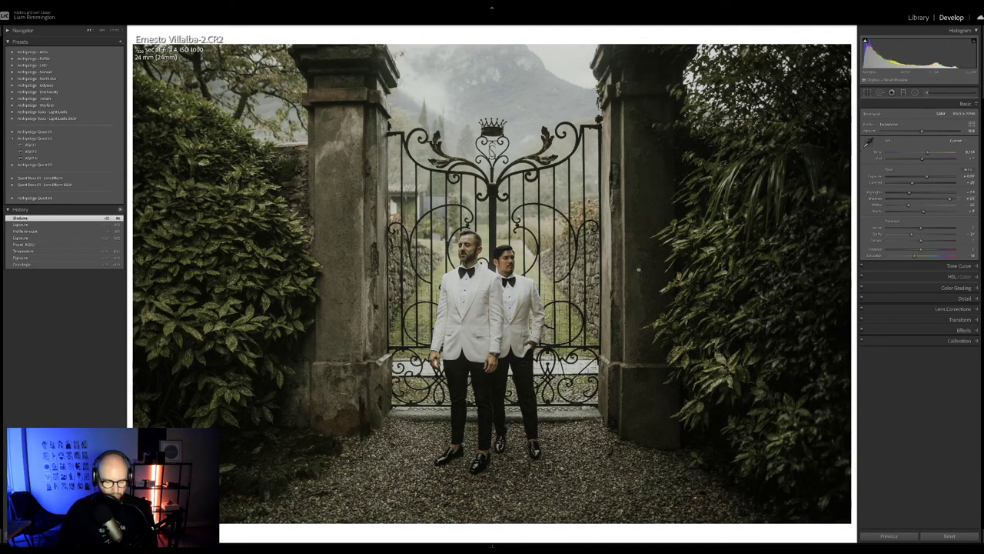
- Compare Before/After zoomed in on the two men, then move to the next photo
key("y")
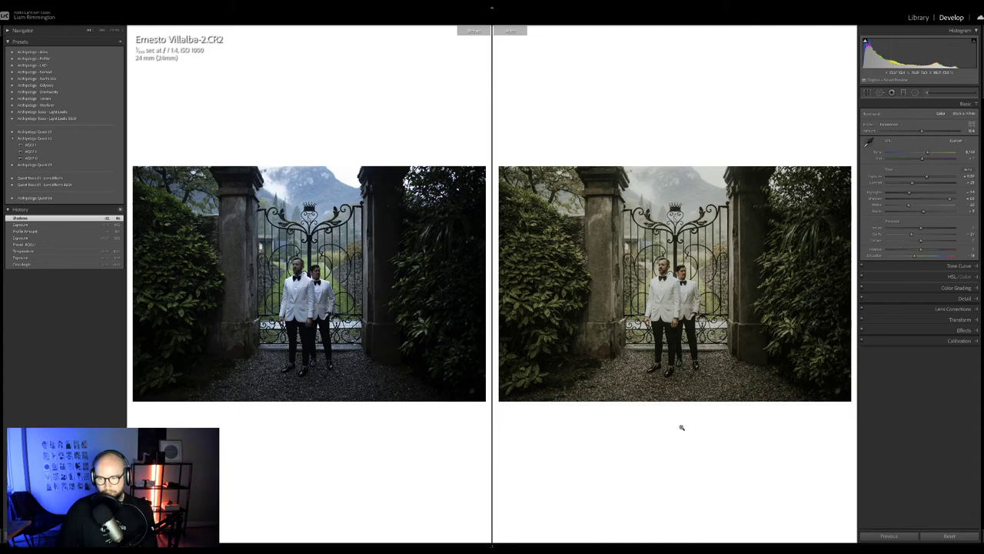
left_click_drag(675, 378, 688, 450)
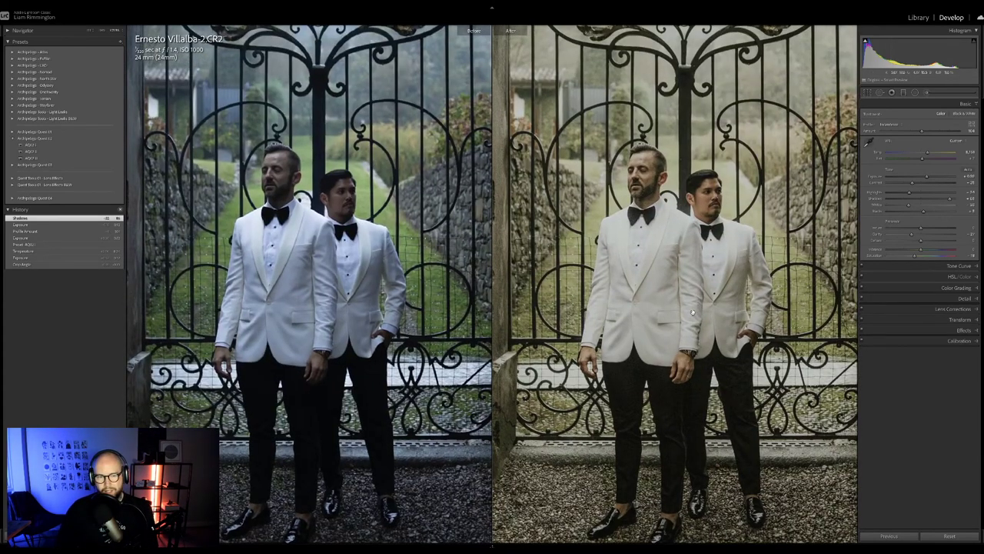
scroll(692, 313, "down", 3)
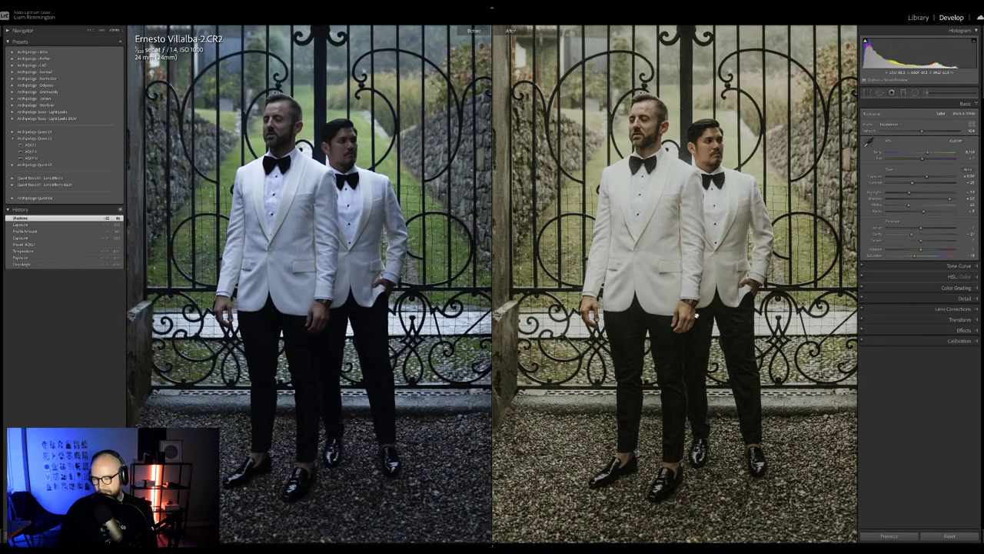
left_click(696, 315)
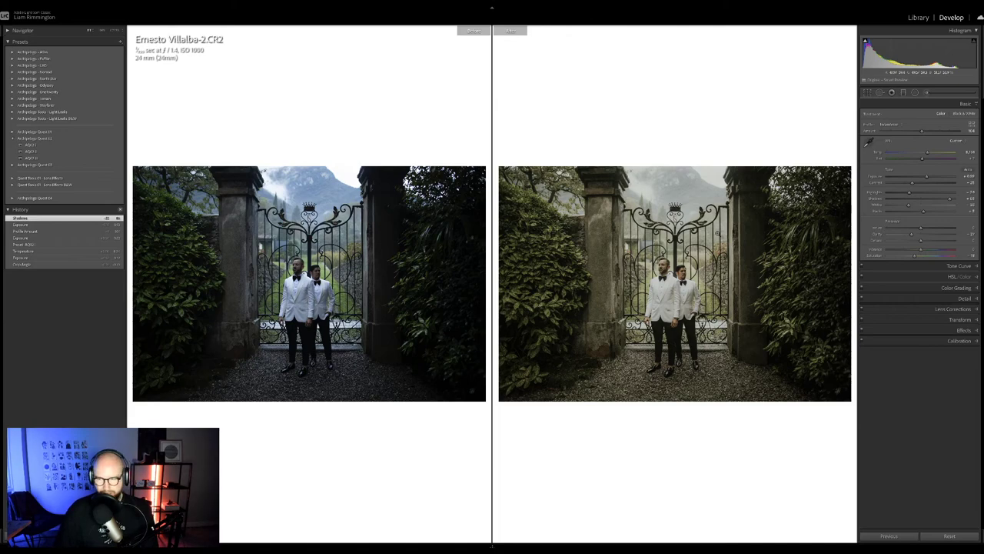
key("y")
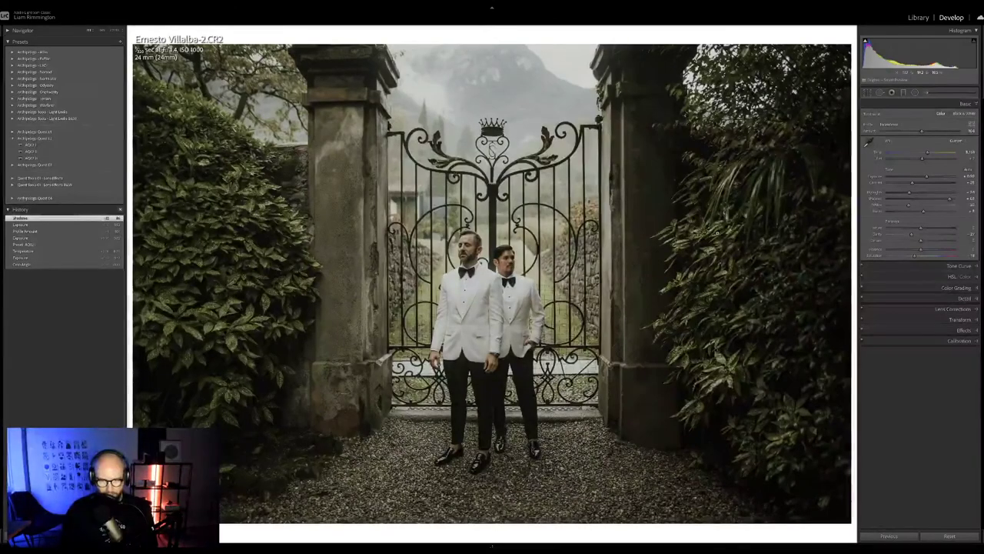
key("Right")
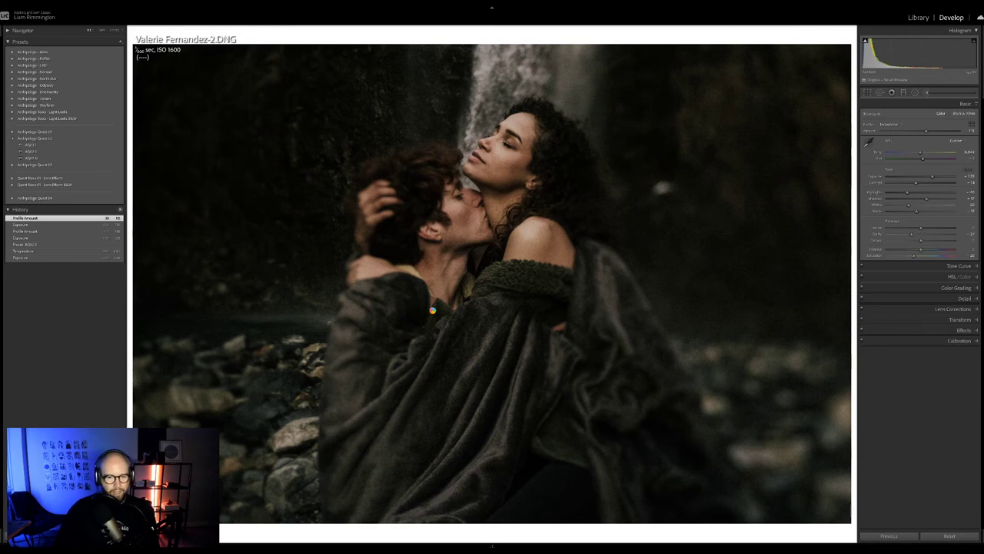
- Pick the rooftop sunset couple photo from the grid and open it in Develop
key("g")
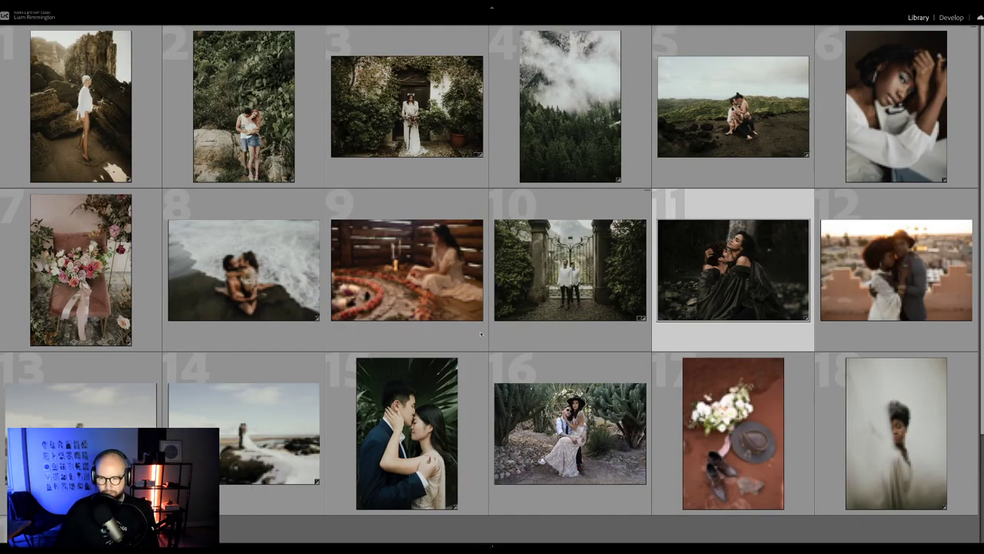
scroll(480, 334, "down", 3)
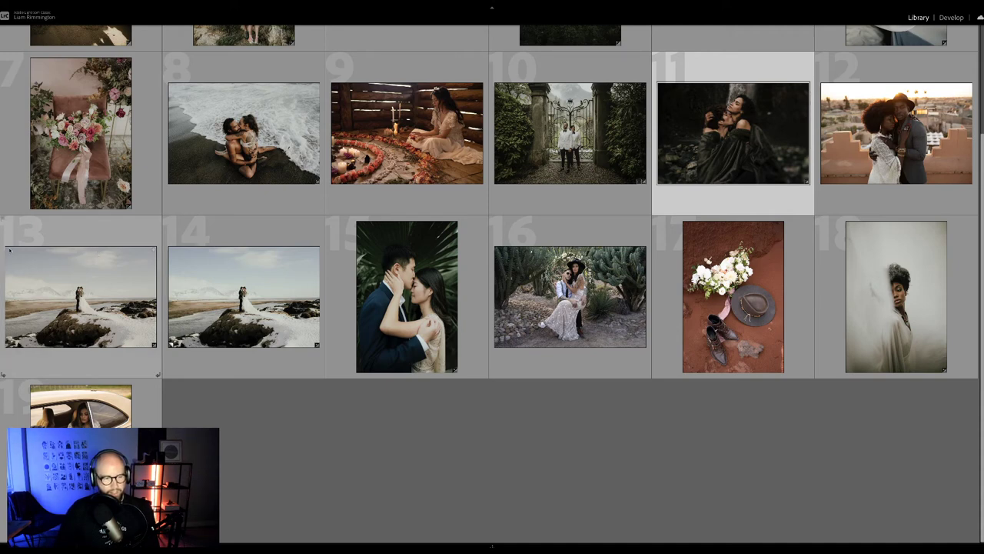
left_click(846, 196)
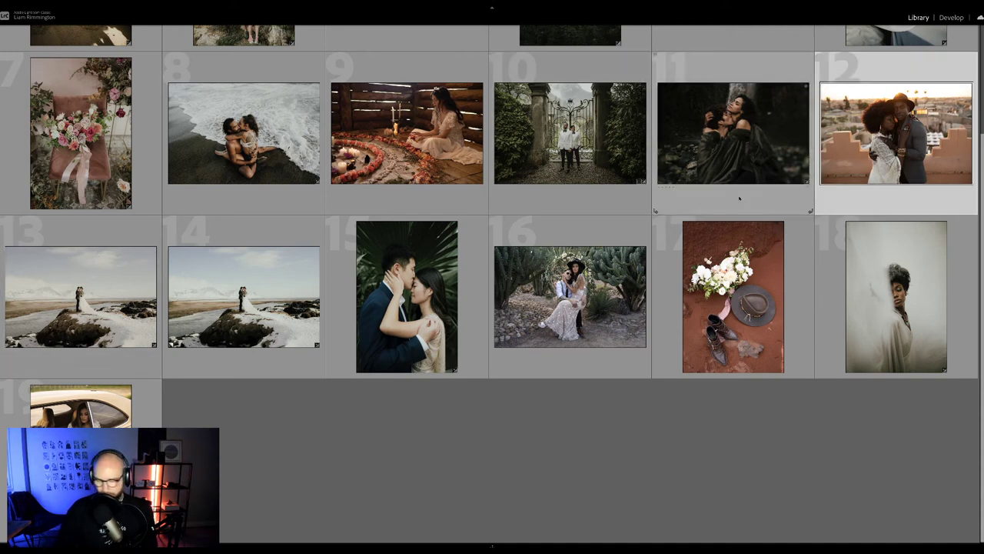
key("d")
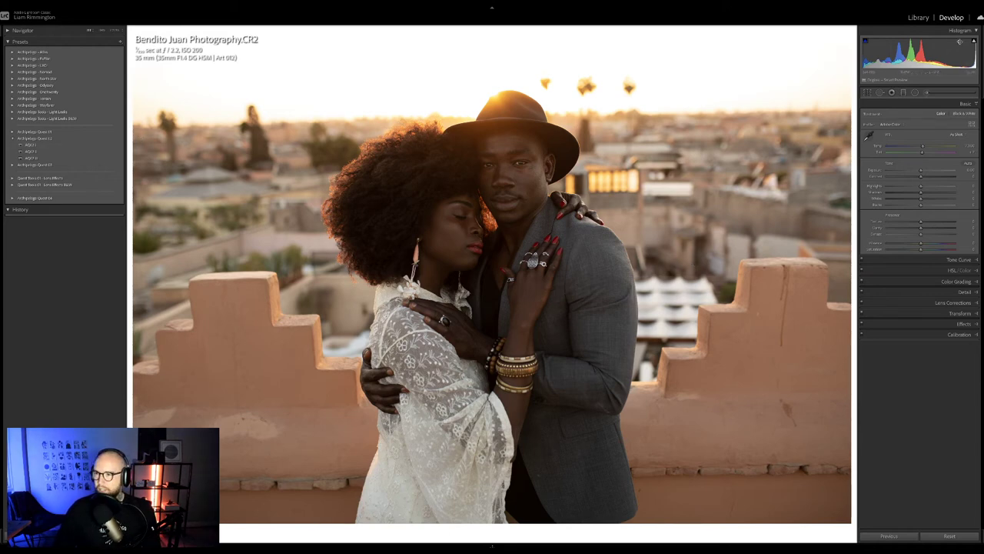
- Apply an AQY preset to the rooftop photo, raise its Amount and fine-tune exposure
left_click_drag(920, 170, 923, 170)
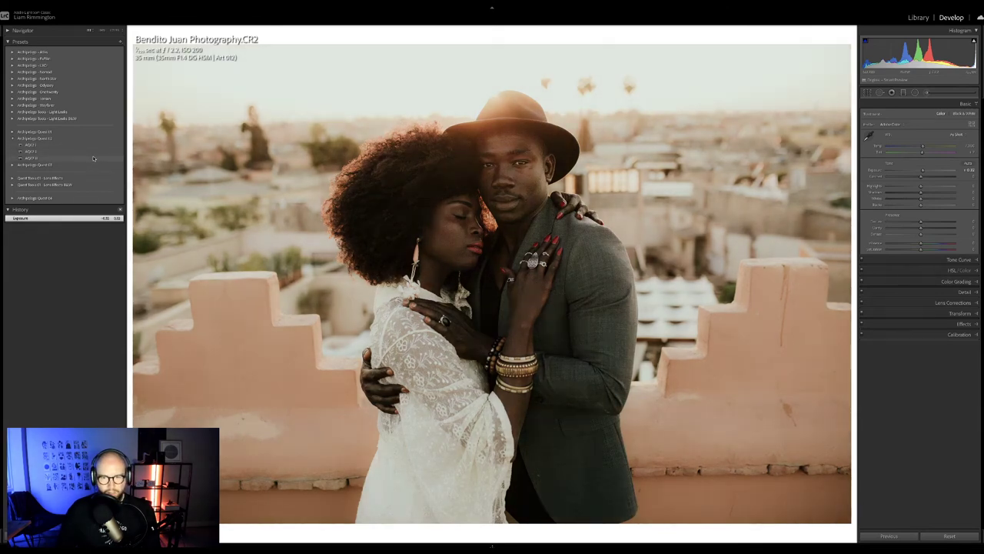
left_click(94, 159)
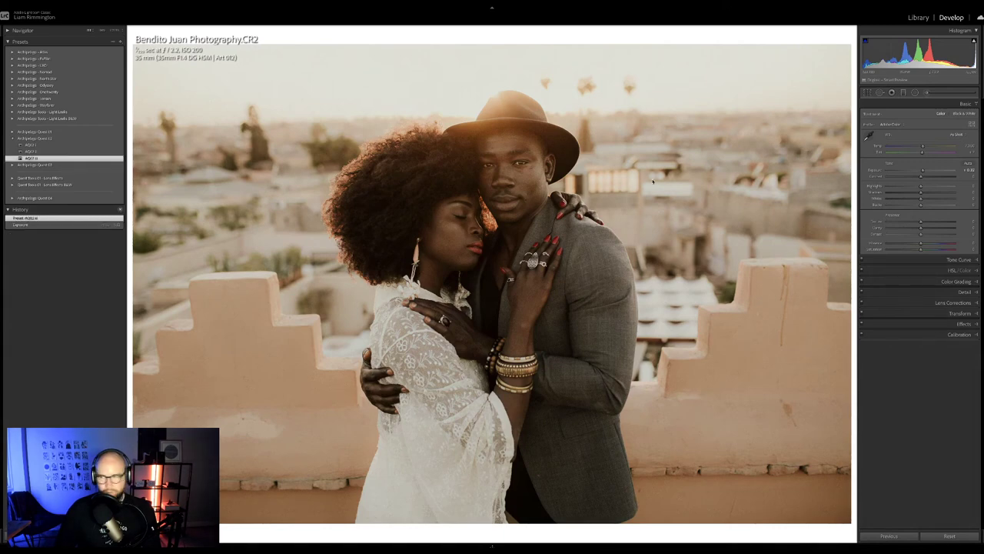
mouse_move(920, 132)
left_mouse_down()
mouse_move(953, 131)
mouse_move(935, 130)
left_mouse_up()
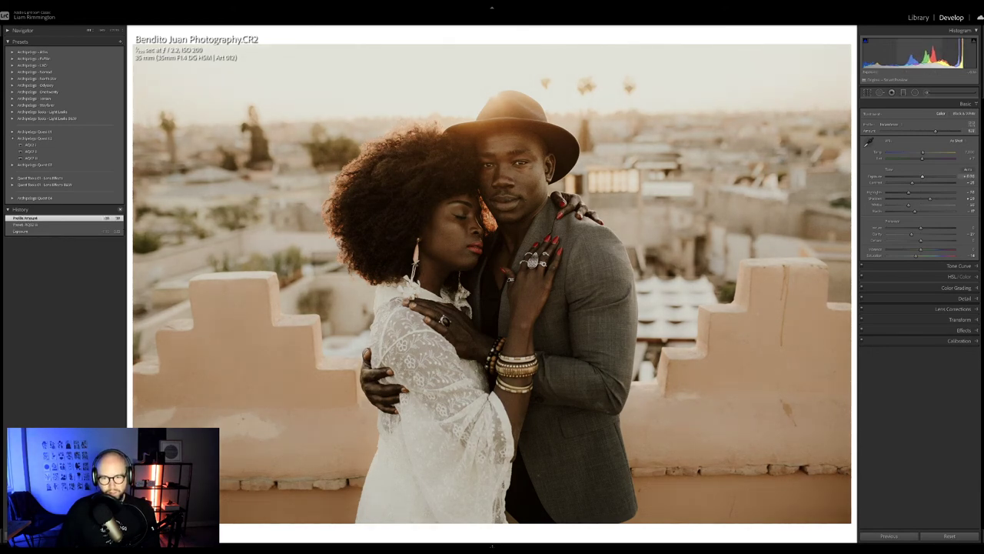
key("minus")
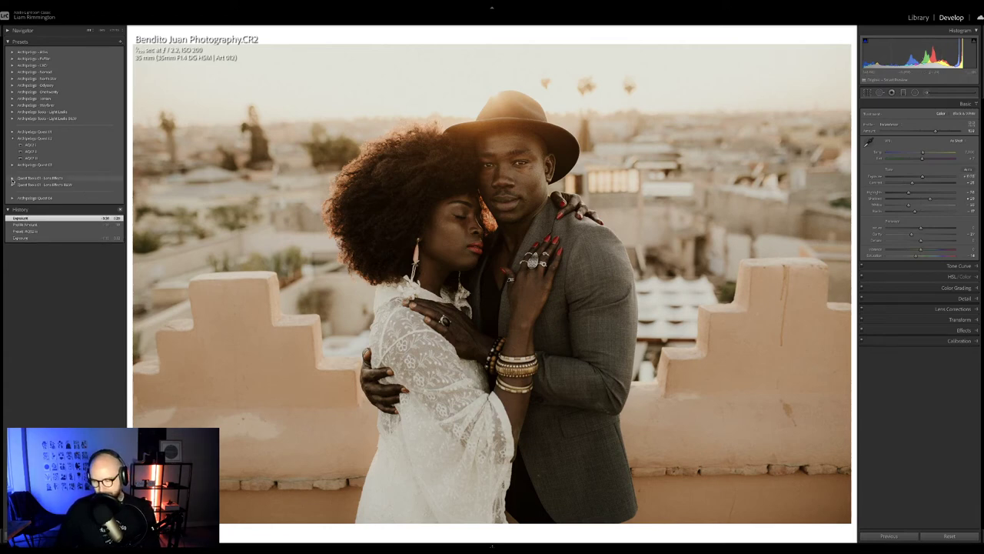
left_click(12, 178)
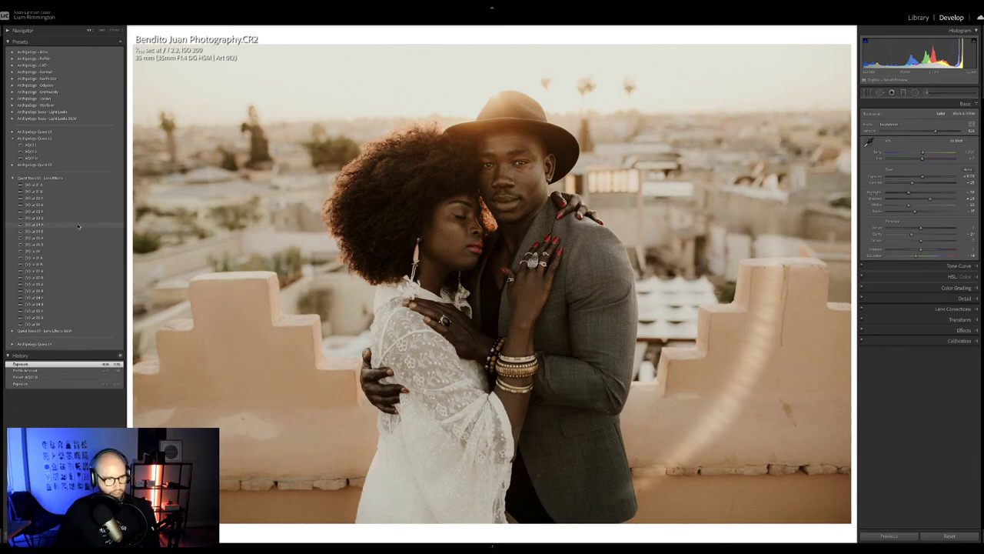
- Add a light-leak preset and move its brushed streak right and down the wall
left_click(61, 225)
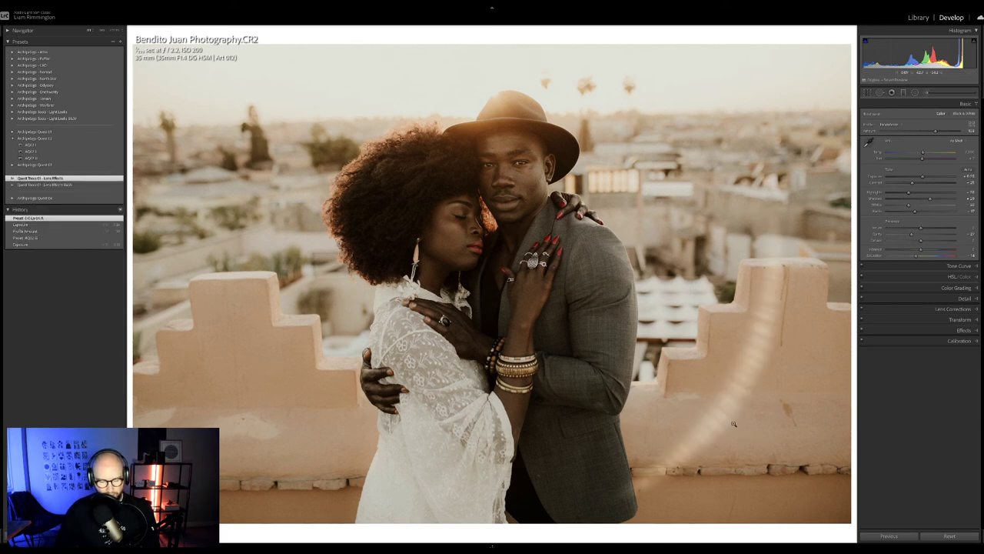
key("k")
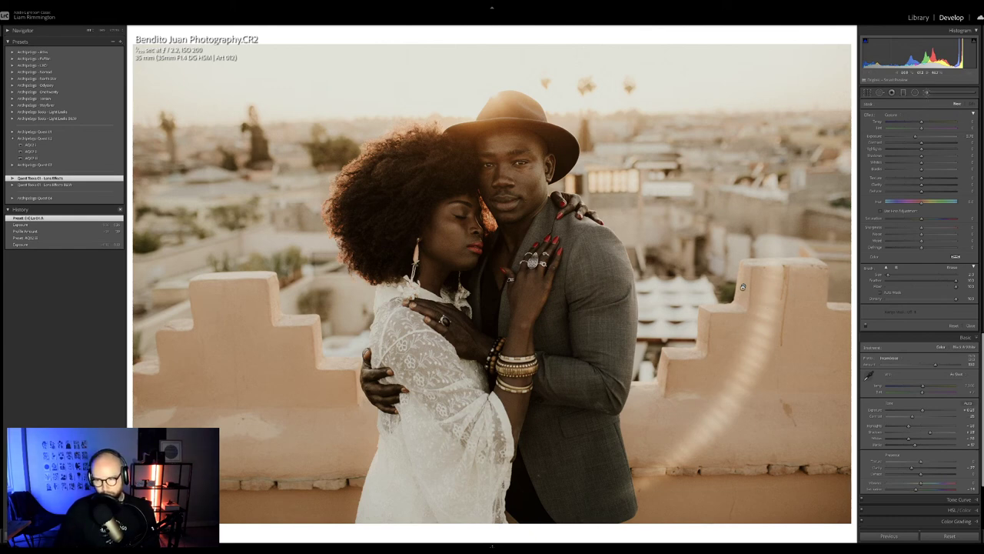
left_click(743, 288)
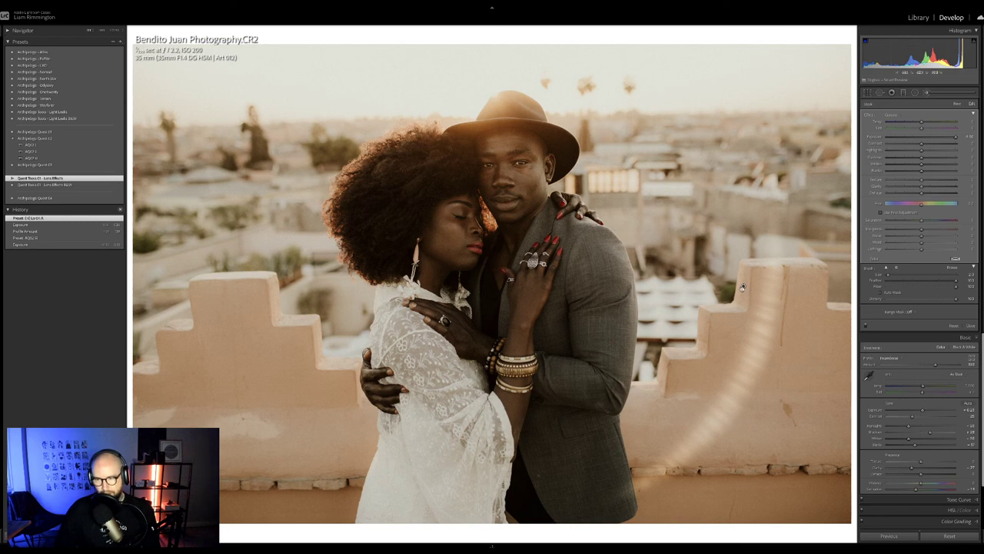
mouse_move(692, 304)
left_mouse_down()
mouse_move(779, 295)
mouse_move(782, 276)
mouse_move(783, 284)
left_mouse_up()
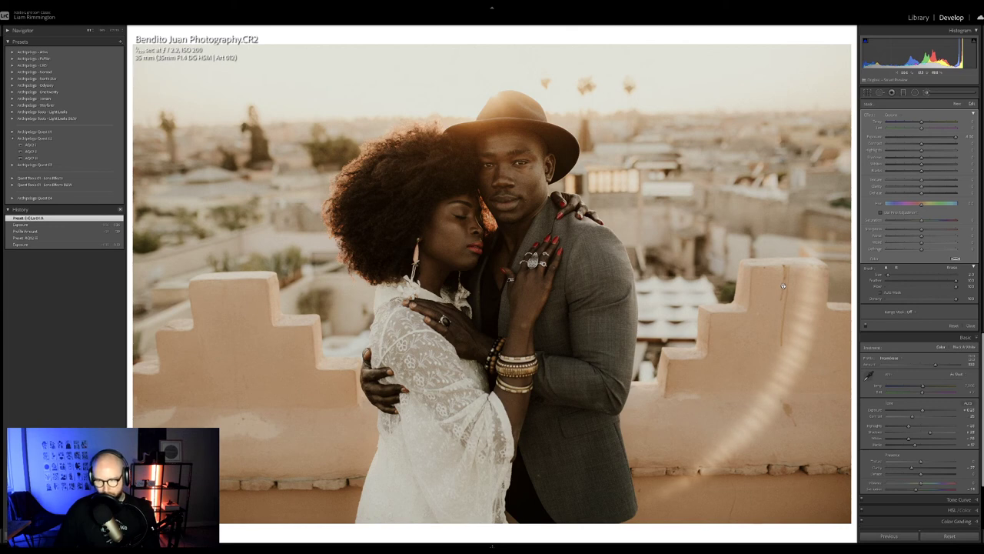
- Reposition the light-leak streak once more and show Before/After side by side
left_click(783, 286)
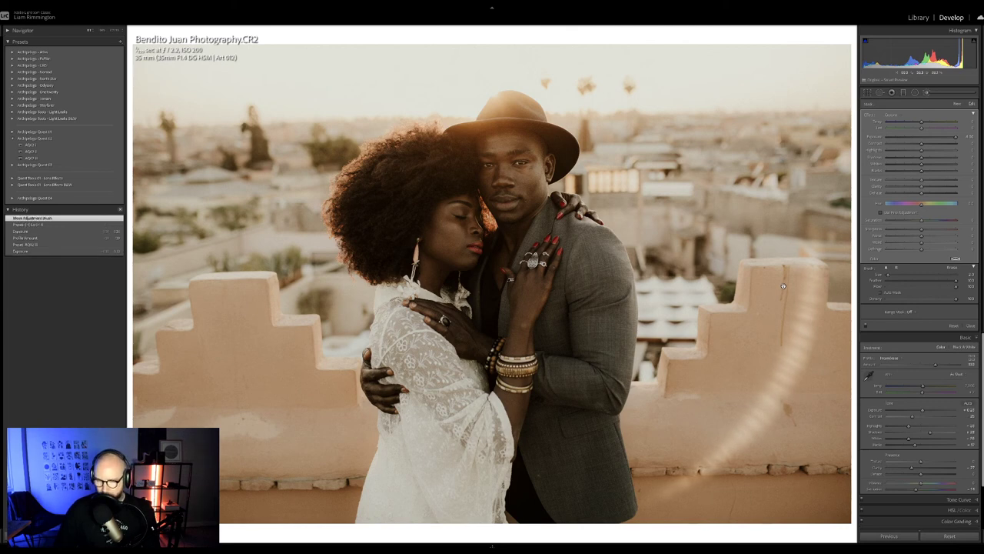
mouse_move(781, 287)
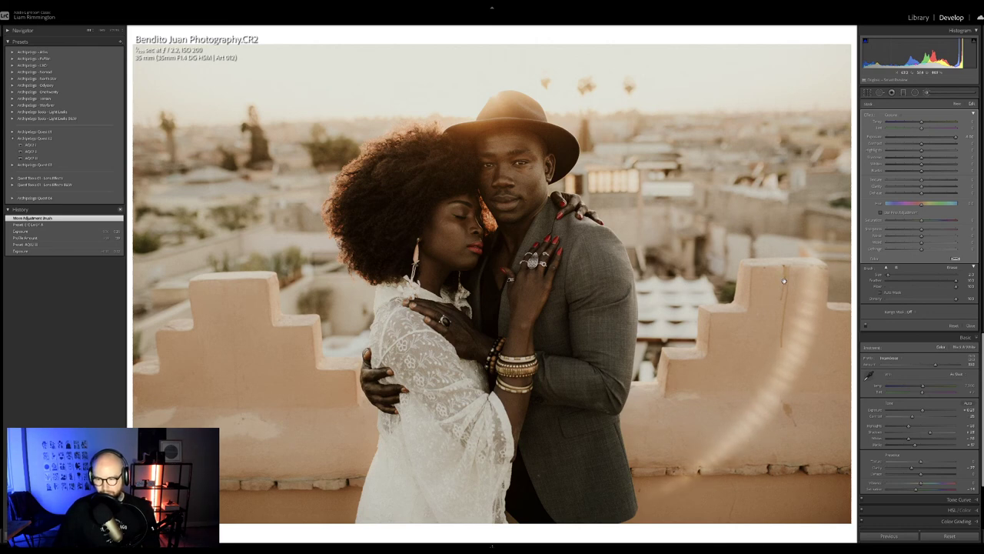
left_click(549, 290)
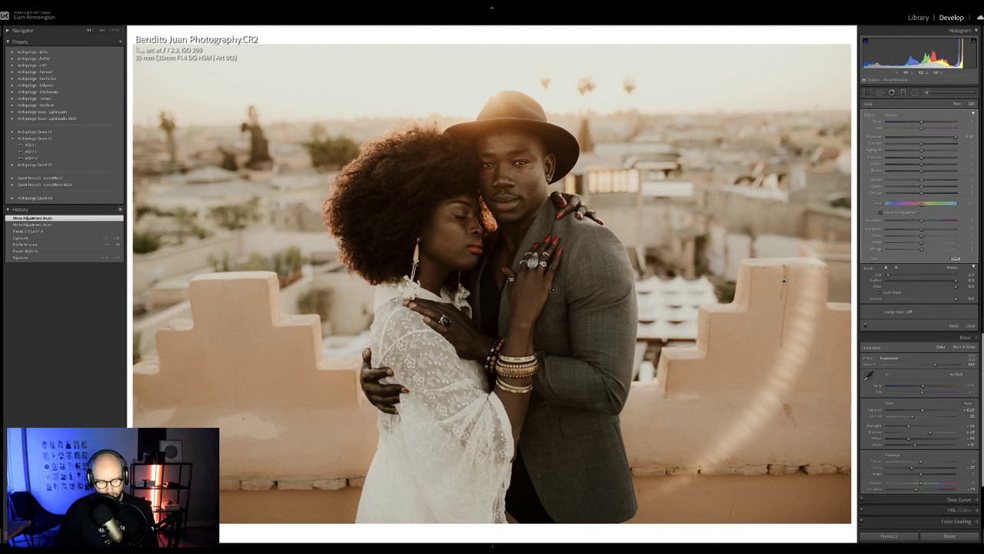
key("backslash")
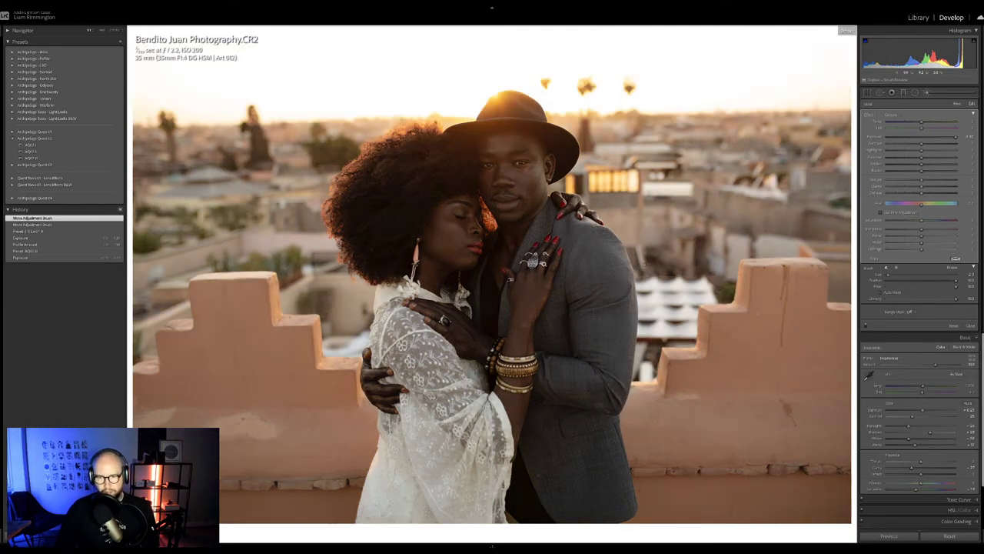
key("y")
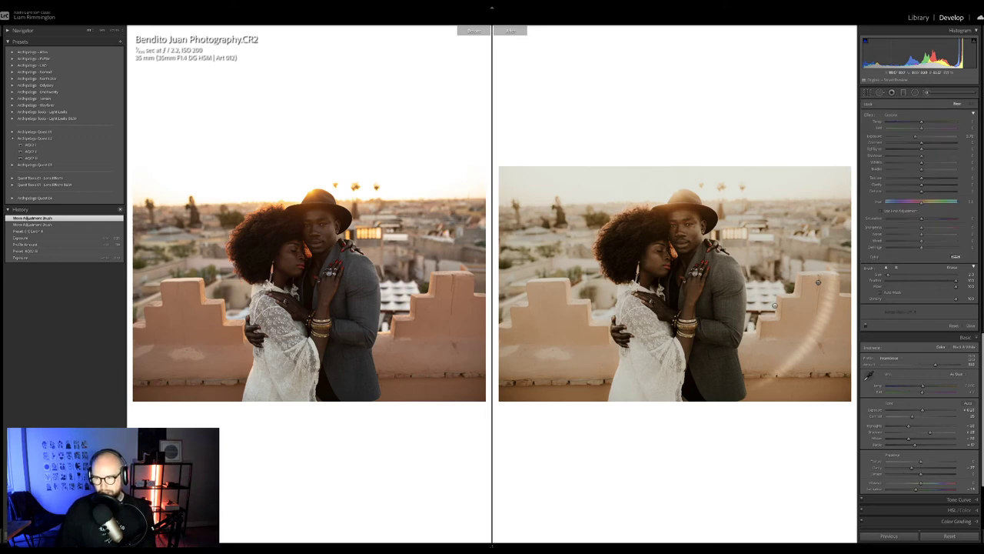
- Leave the brush, inspect the couple's hands and the man's face up close, then return to the grid
key("d")
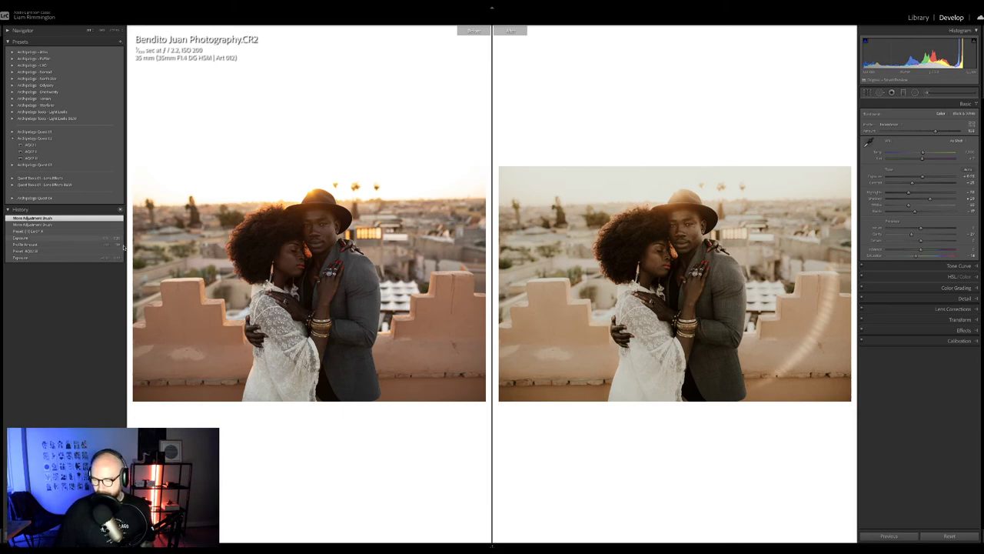
left_click(680, 282)
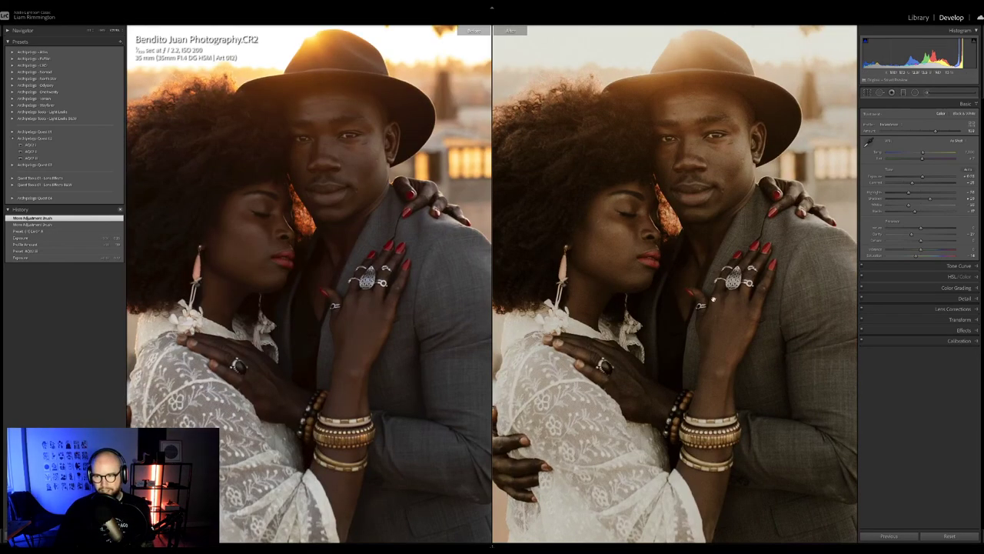
left_click_drag(712, 298, 706, 188)
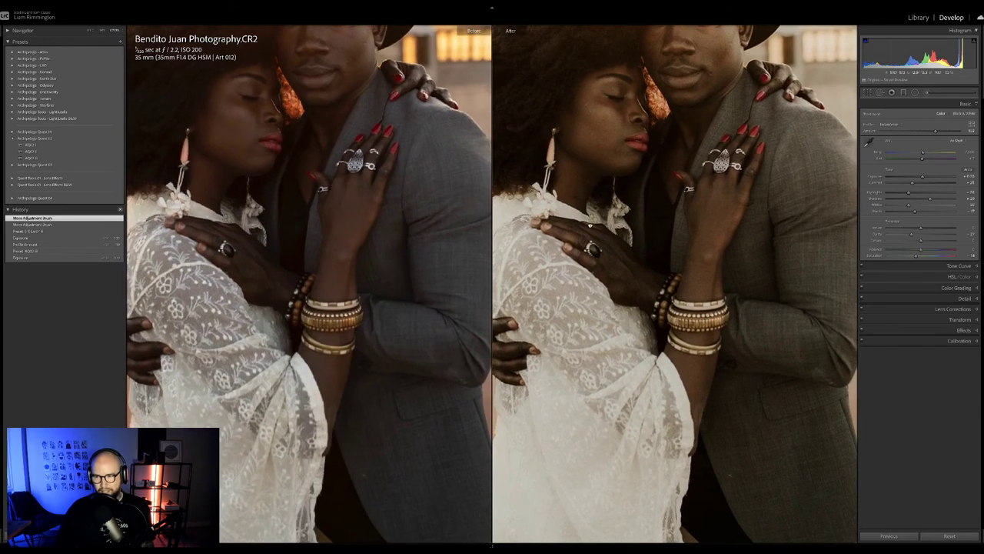
left_click_drag(734, 228, 630, 270)
left_click_drag(730, 242, 649, 321)
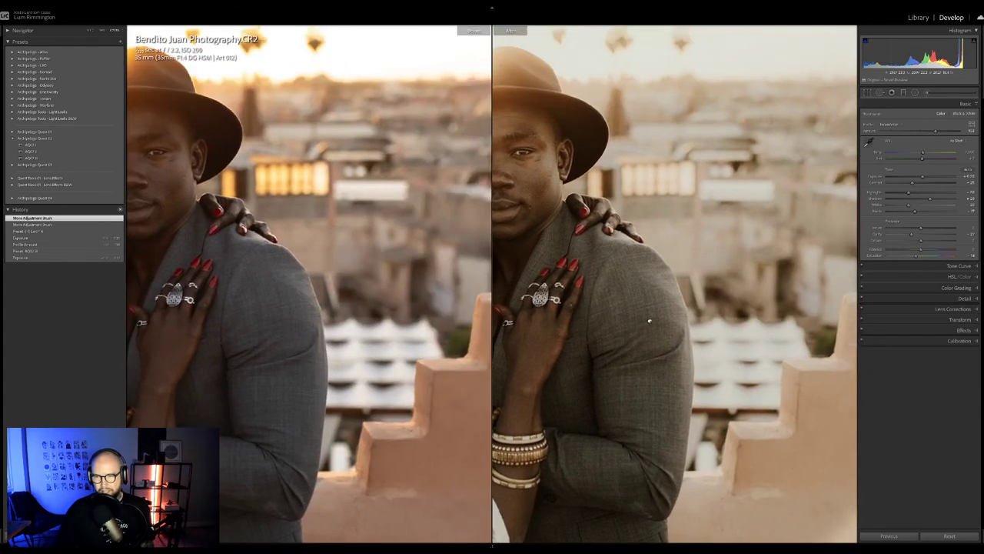
left_click(737, 298)
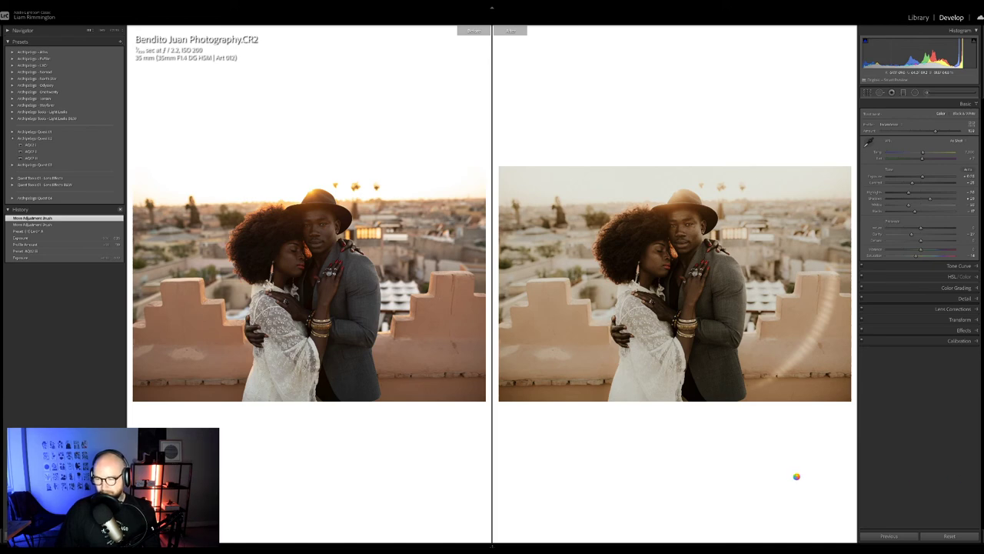
key("g")
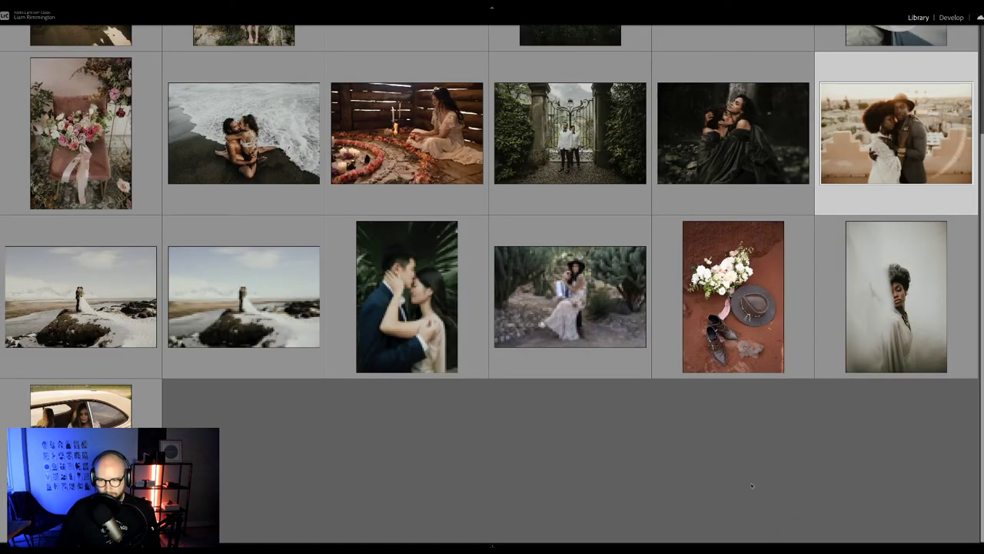
- Open the cactus garden couple photo in Develop and preview presets AQU 1, 2 and 3
key("Right")
key("Right")
key("Right")
key("Right")
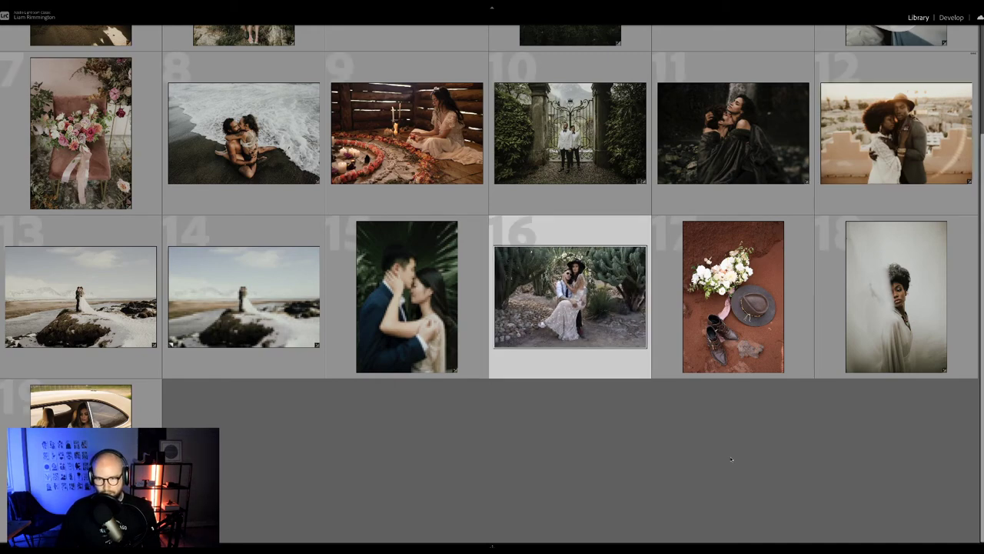
key("d")
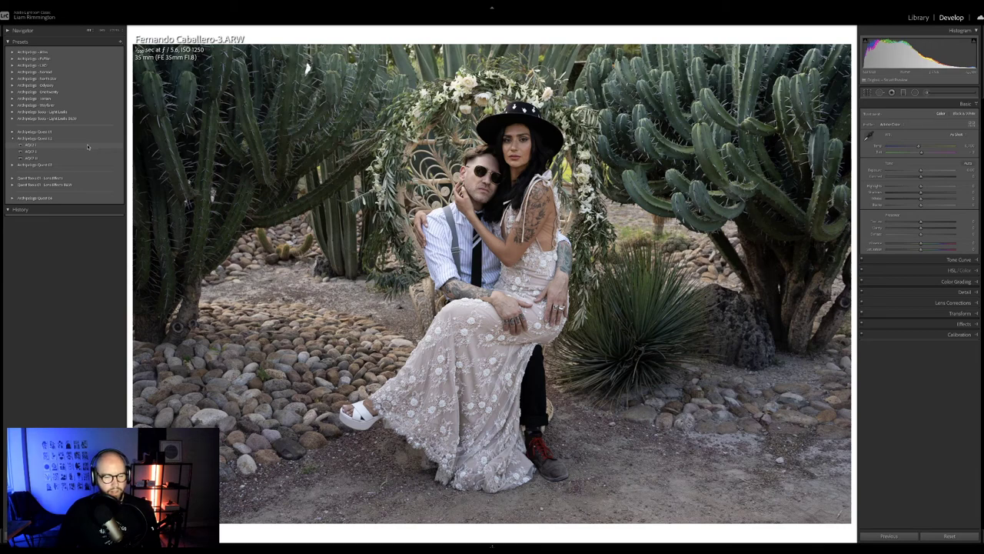
left_click(87, 146)
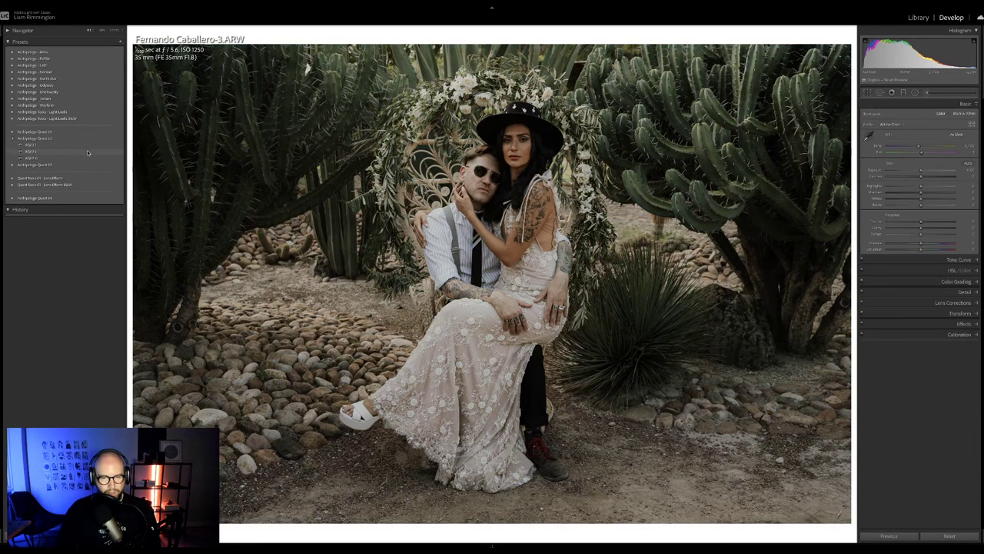
left_click(87, 153)
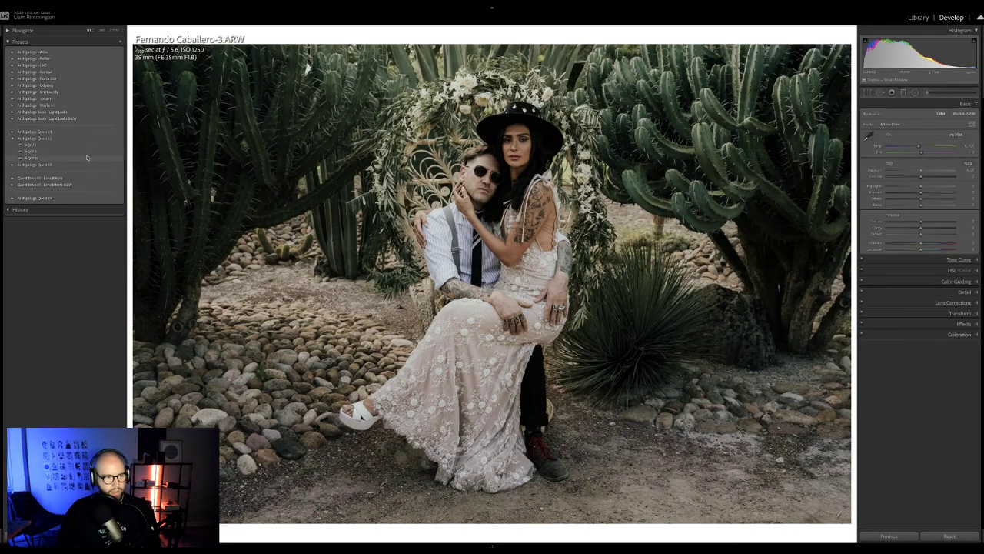
left_click(87, 157)
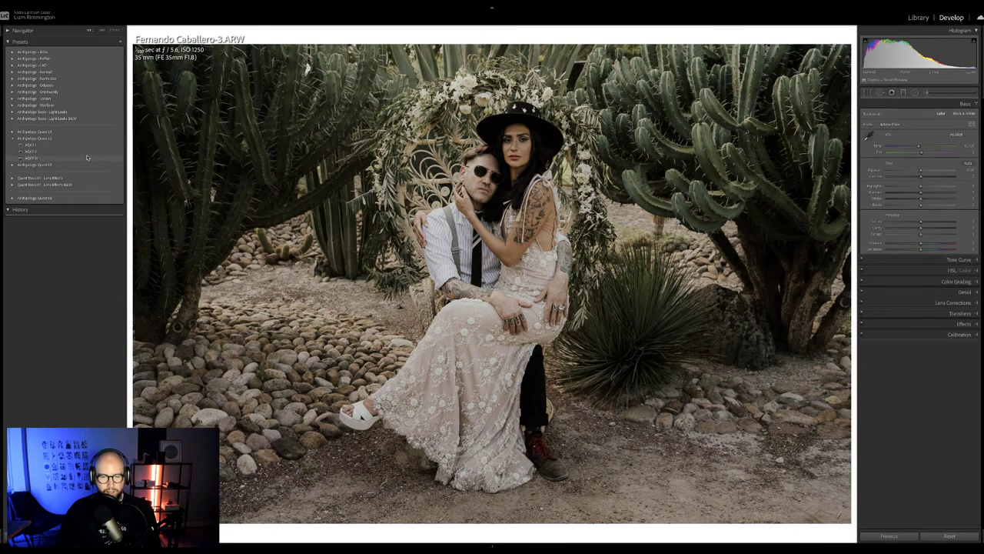
left_click(88, 153)
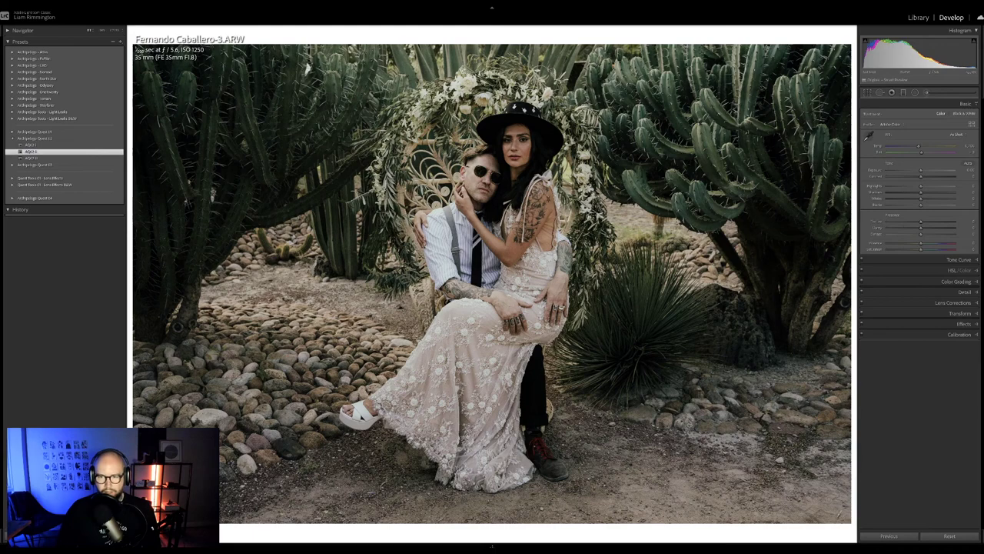
- Apply the AQU 2 preset, then raise the Exposure and profile Amount sliders
left_click(31, 151)
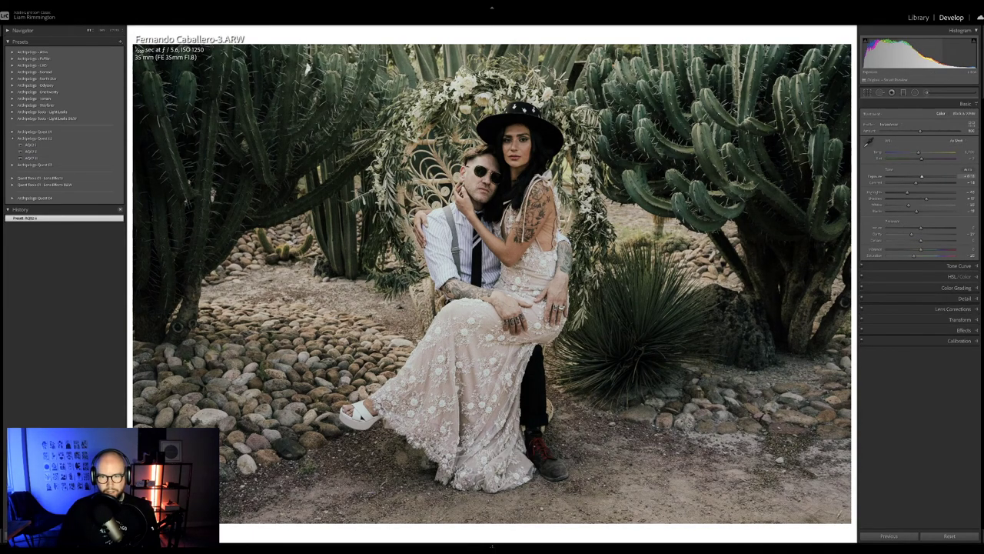
left_click_drag(921, 60, 931, 47)
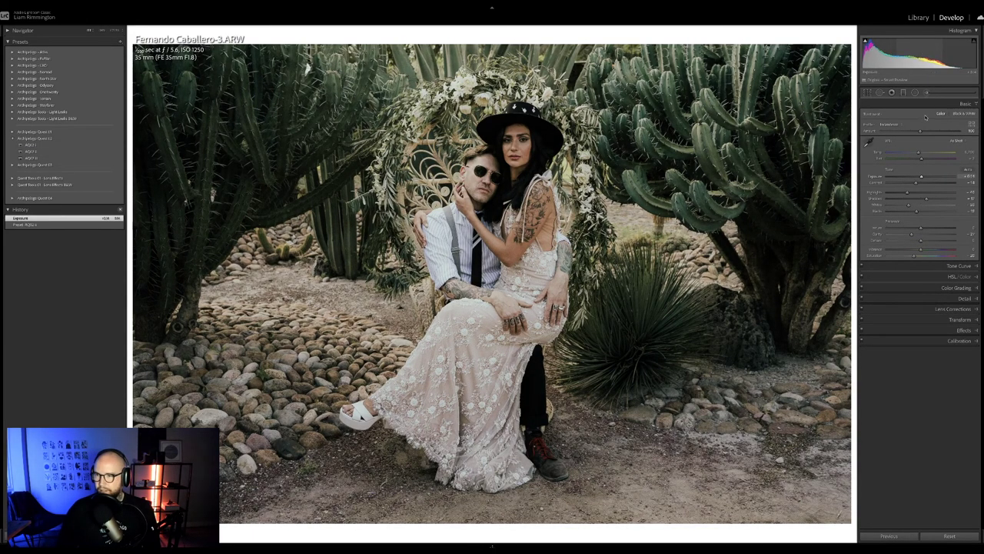
left_click_drag(920, 131, 932, 132)
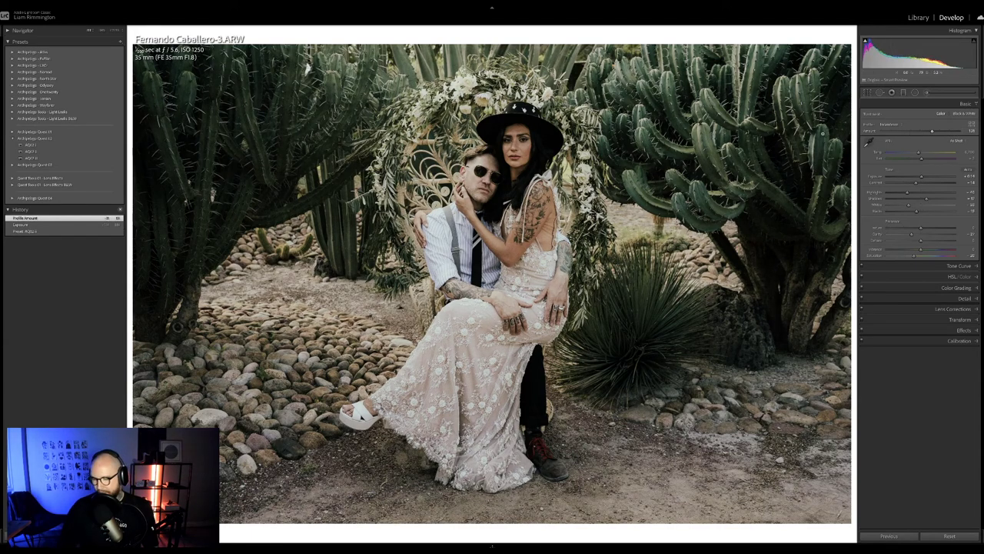
- Compare Before/After zoomed in on the couple and the large cactus, then return to the Library grid
key("y")
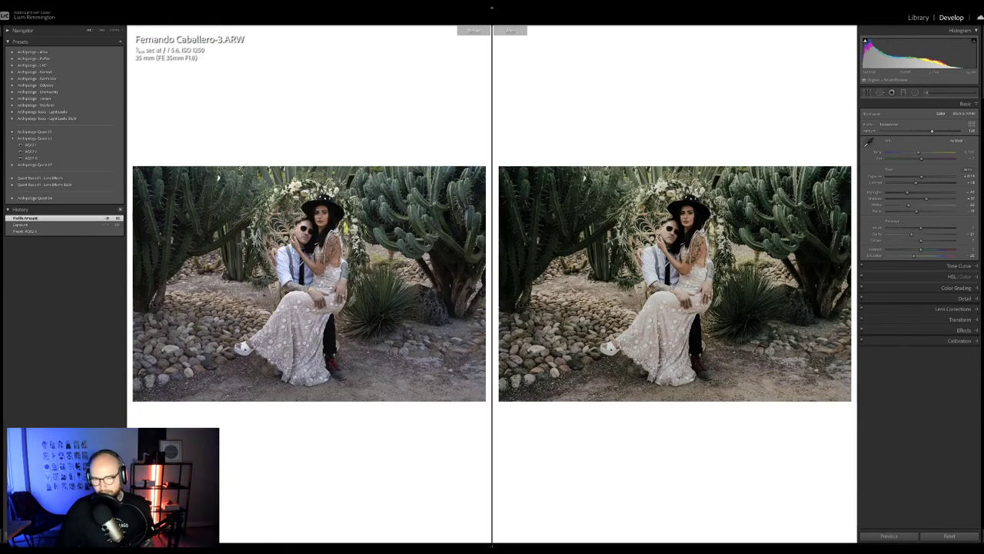
key("z")
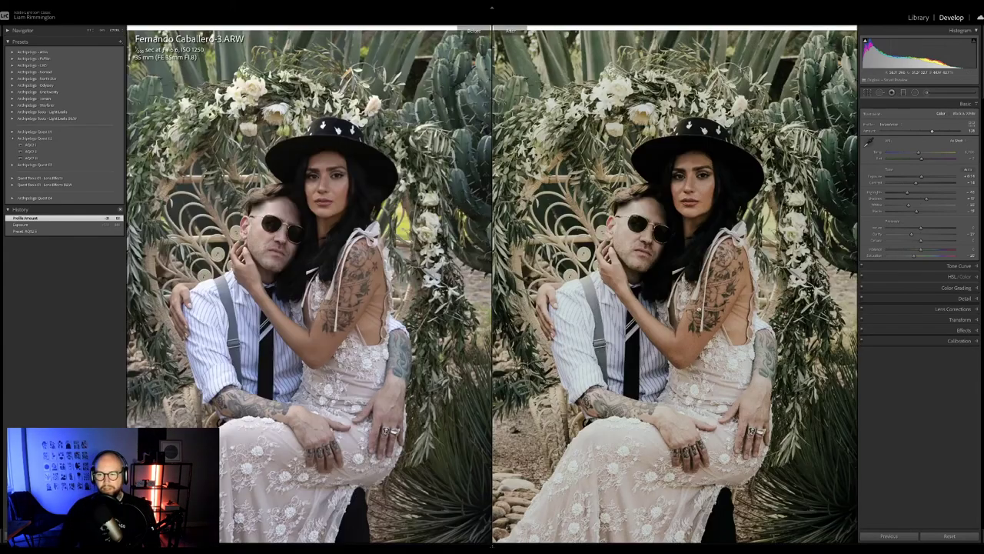
key("z")
key("z")
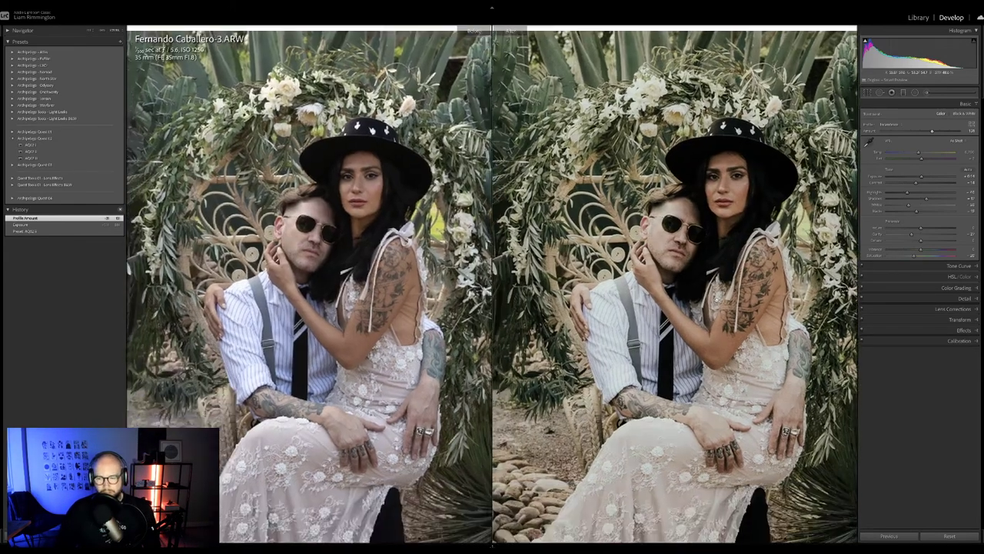
left_click_drag(713, 300, 701, 242)
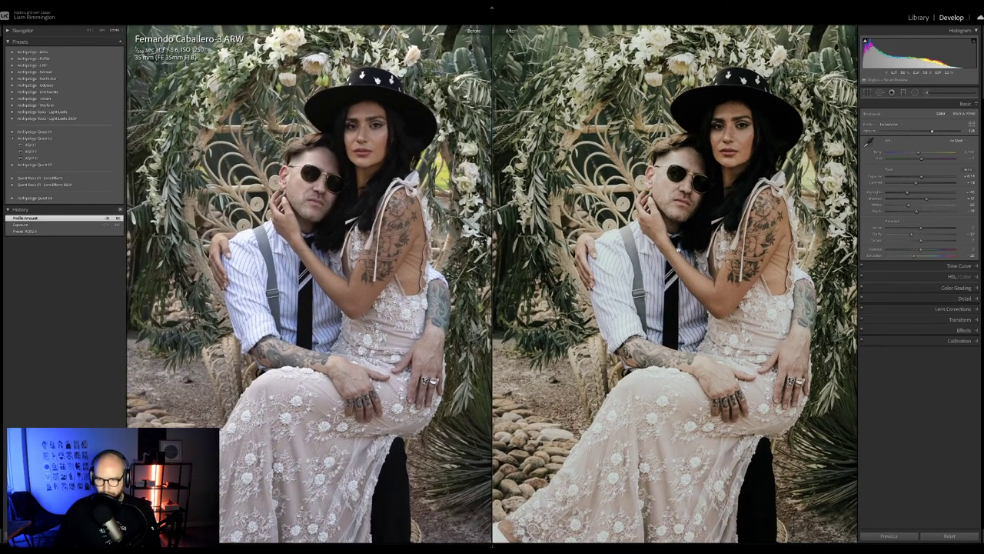
key("z")
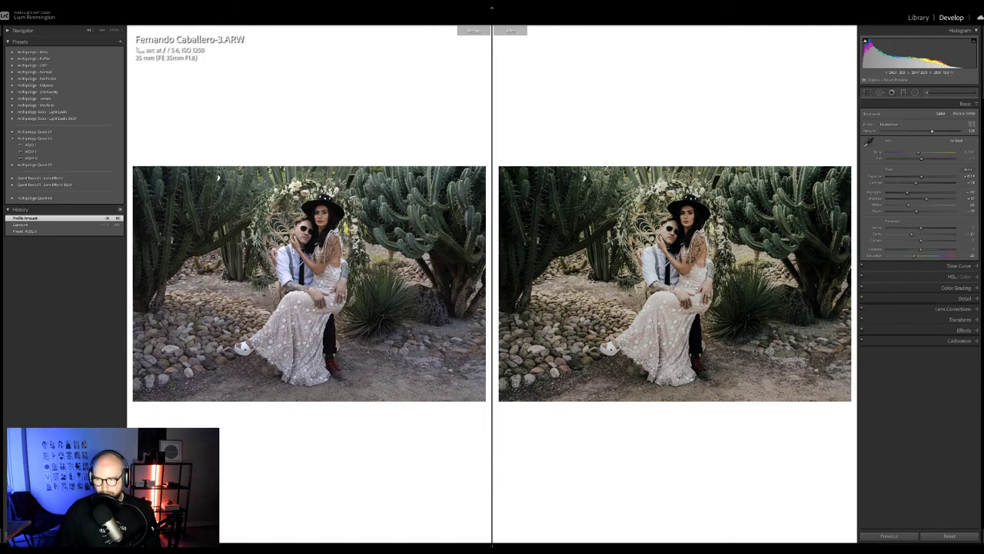
key("z")
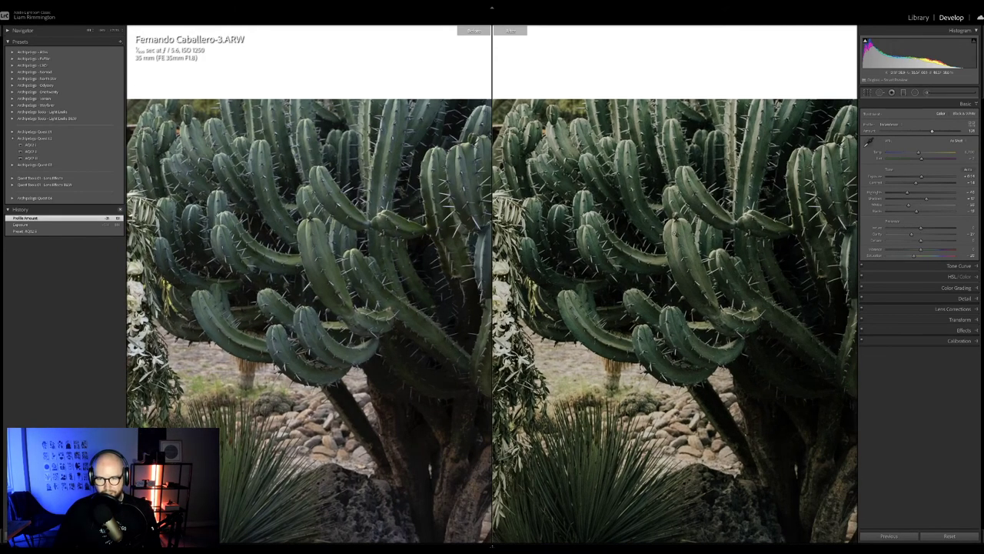
key("z")
key("z")
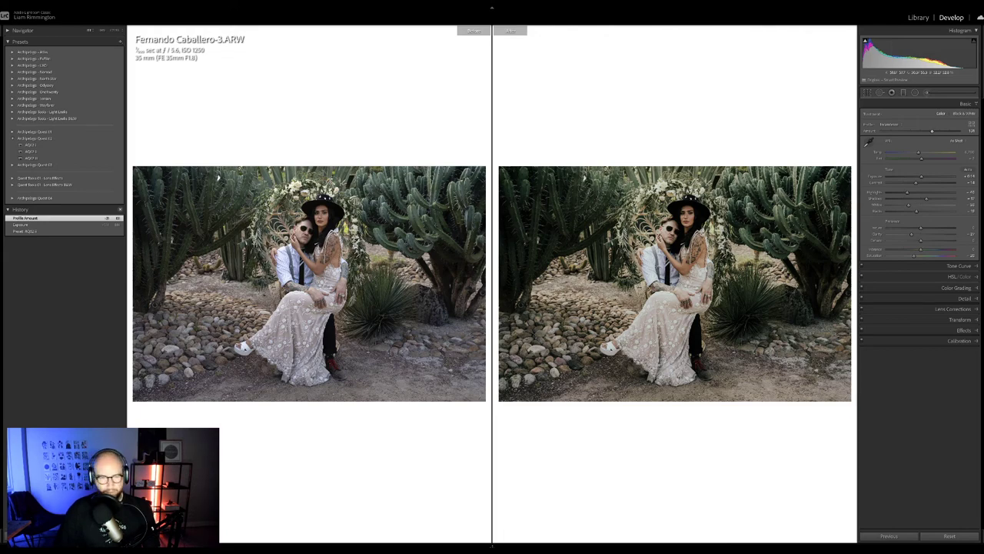
key("g")
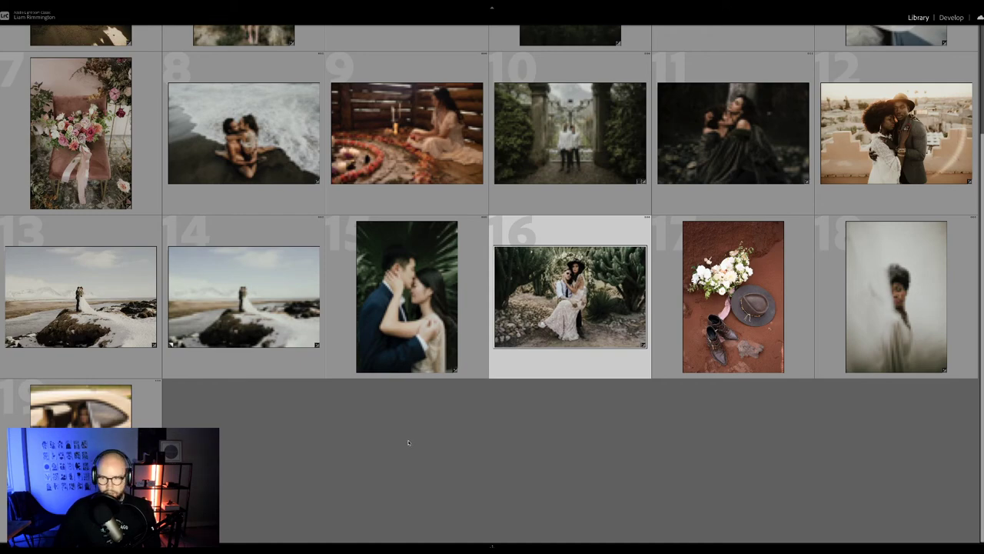
- Deselect the cactus photo and open photo 11, the dark waterfall couple, in Develop
scroll(408, 442, "up", 2)
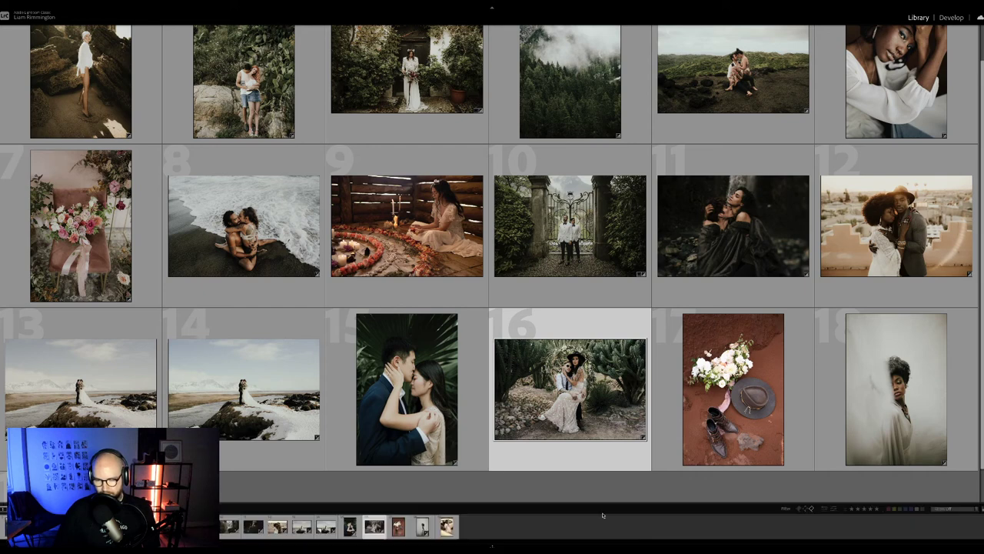
left_click(496, 500)
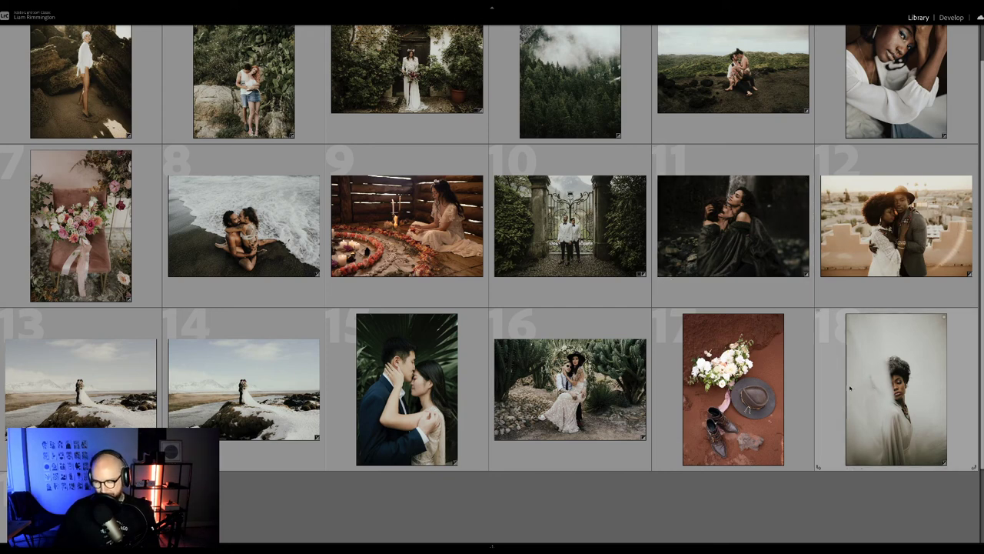
left_click(750, 254)
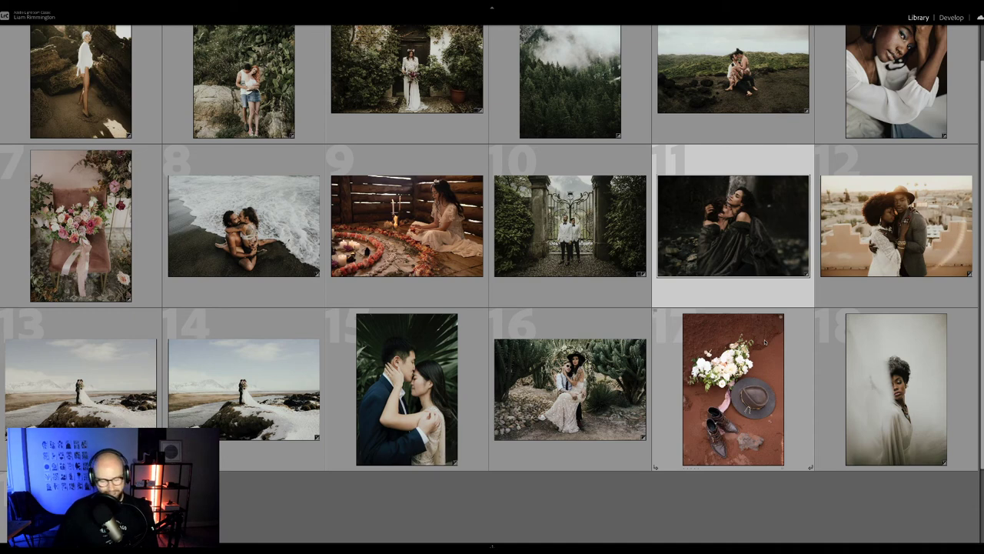
key("d")
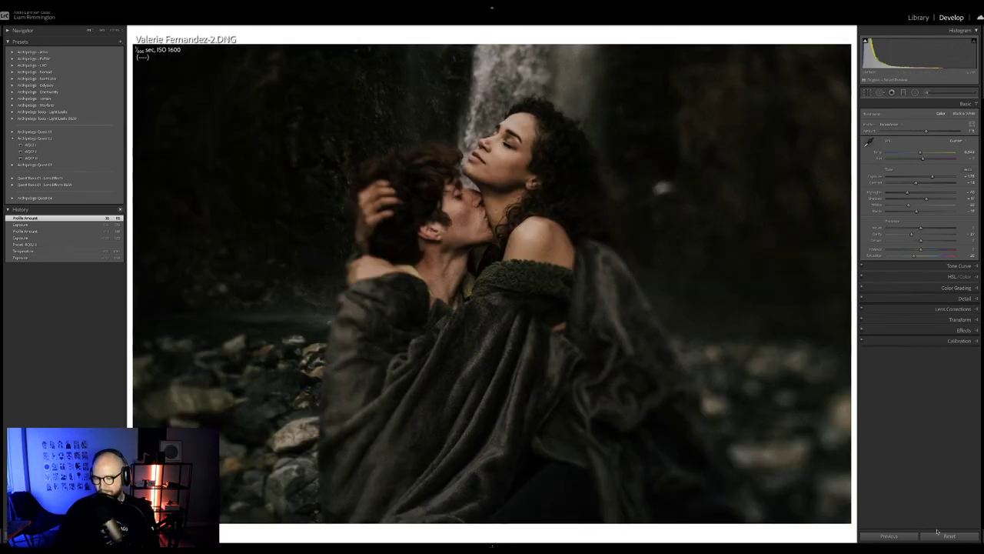
- Reset the waterfall photo, nudge white balance and exposure, then apply the first Archipelago Quest 03 preset
key("ctrl+shift+r")
key("ctrl+shift+r")
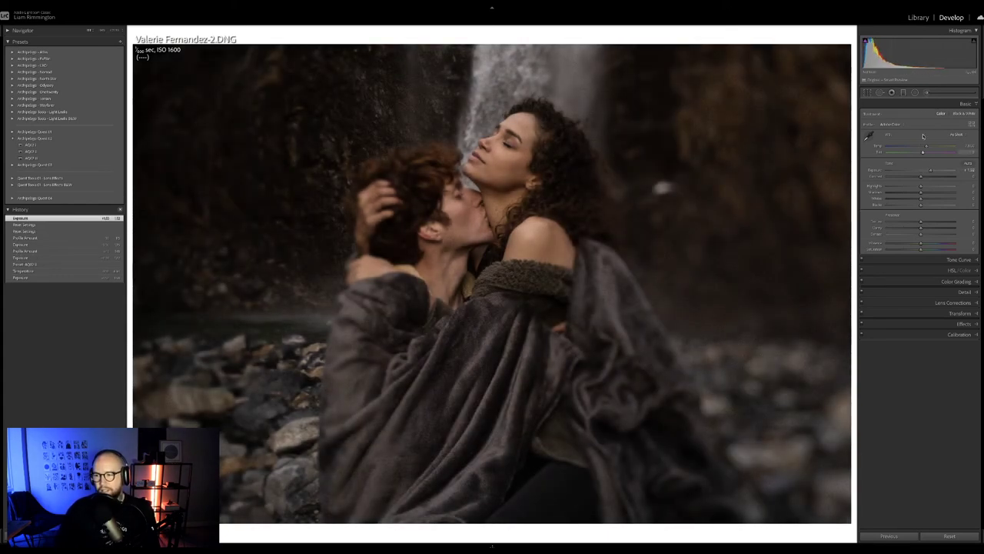
left_click_drag(927, 147, 924, 147)
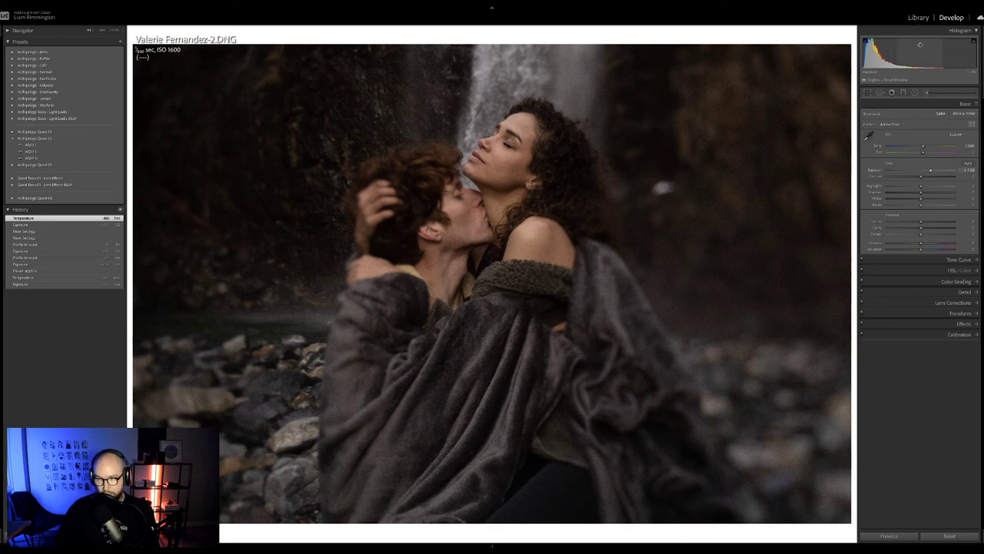
left_click_drag(888, 55, 892, 55)
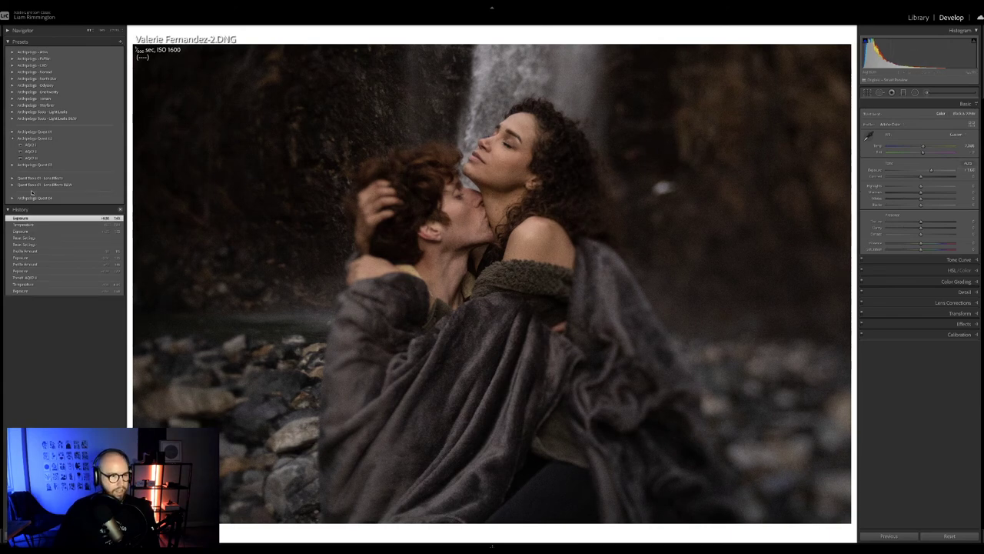
left_click(45, 165)
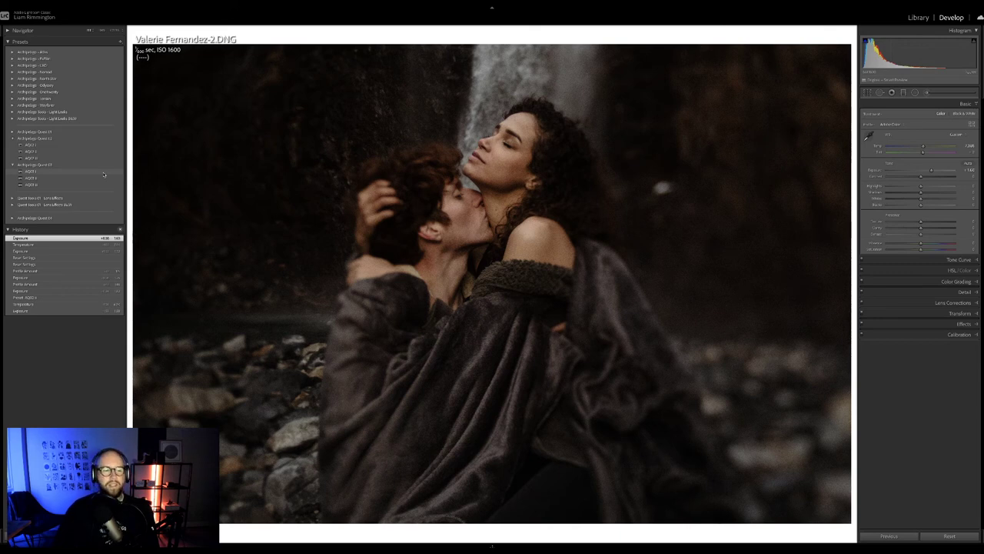
left_click(103, 174)
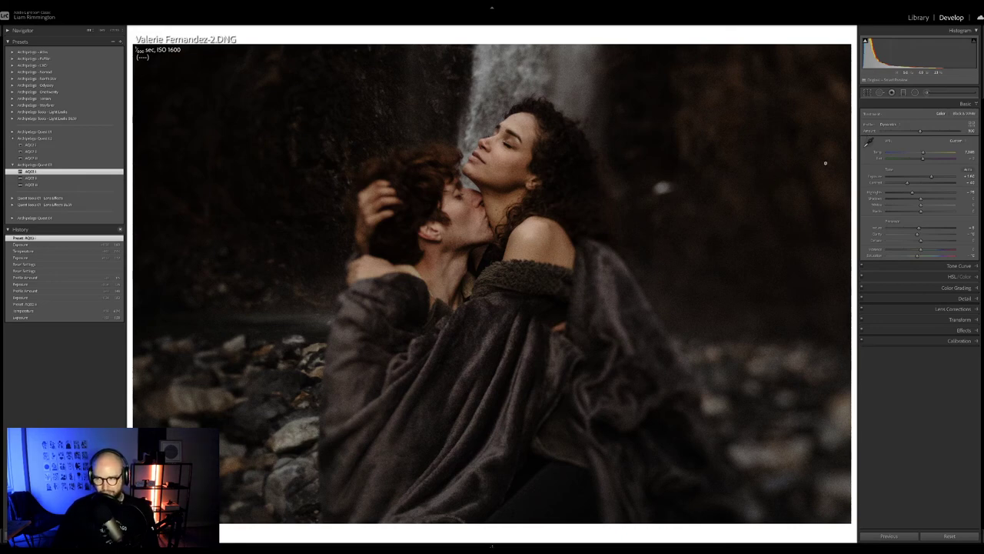
- Push the preset Amount to maximum, bring it back to a moderate level, then apply AQ 3
left_click(917, 133)
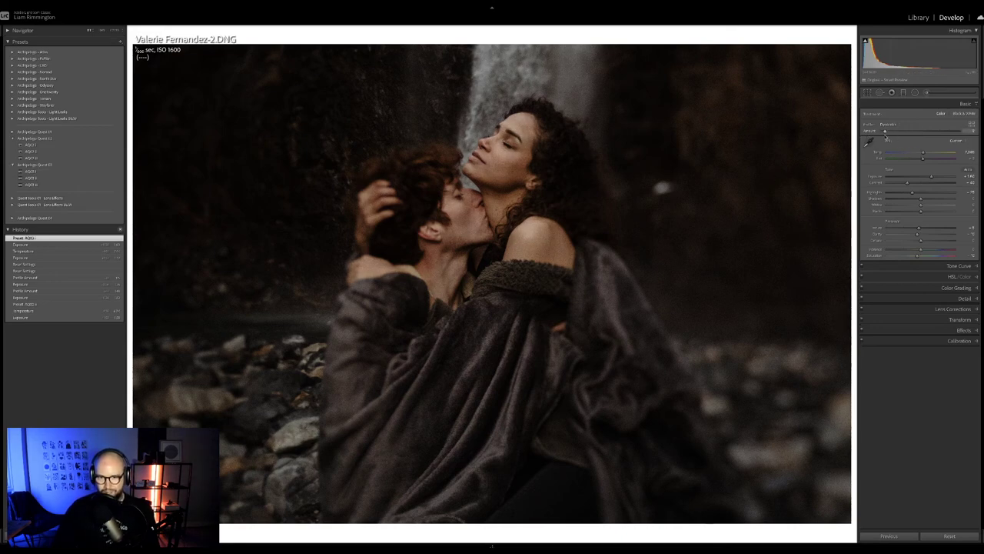
left_click_drag(916, 133, 819, 142)
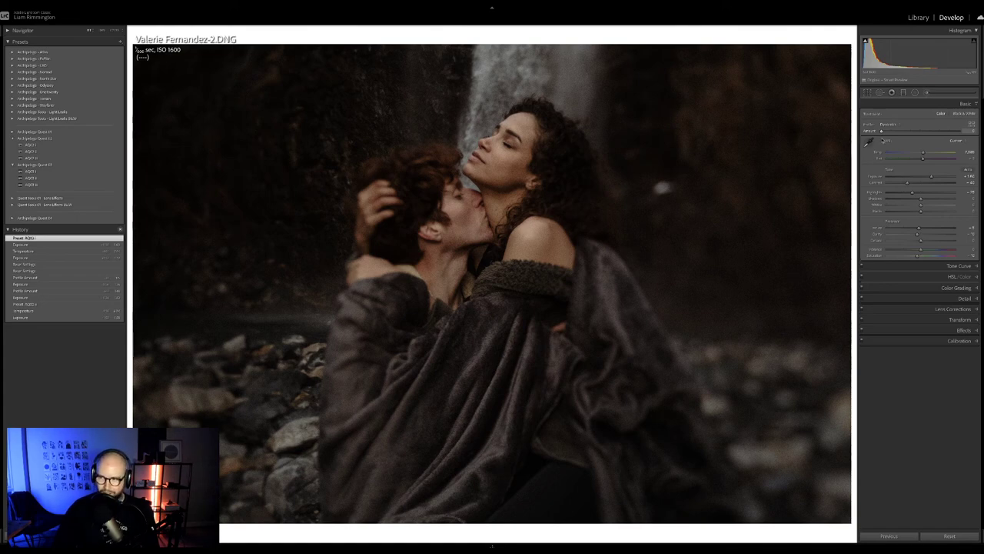
left_click_drag(881, 131, 925, 132)
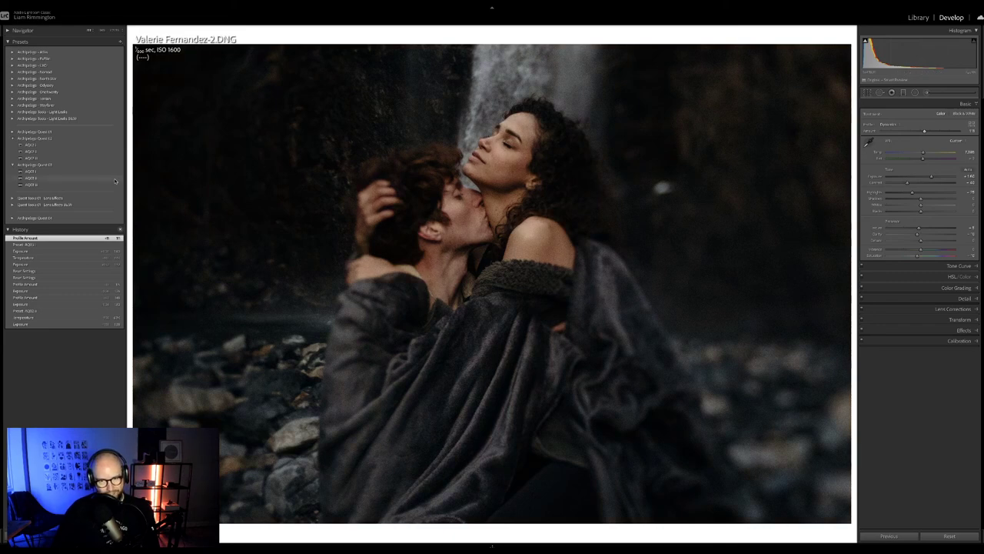
left_click(115, 180)
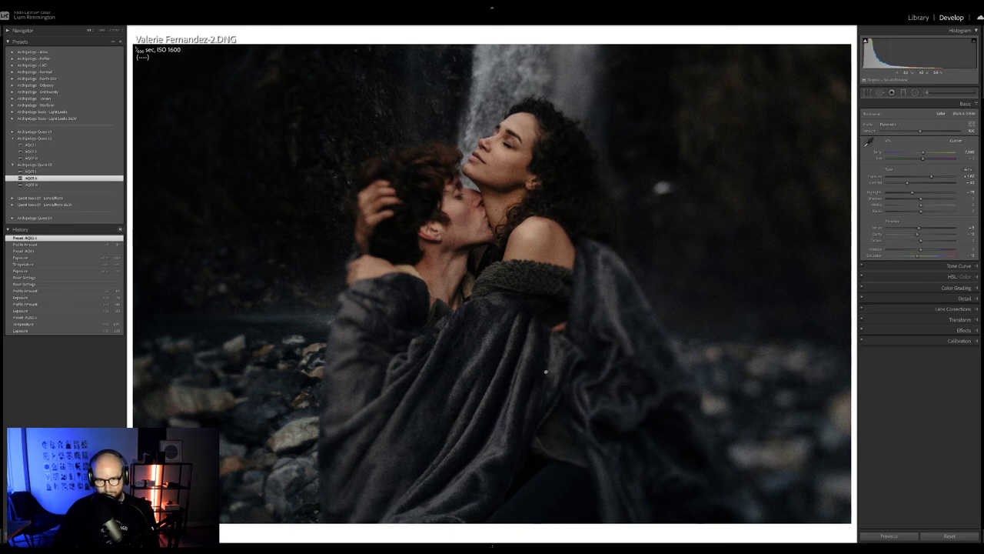
- Reset Profile Amount to 100, apply presets from another AQ collection, then retune Temp and lower the Amount
left_click_drag(920, 130, 845, 149)
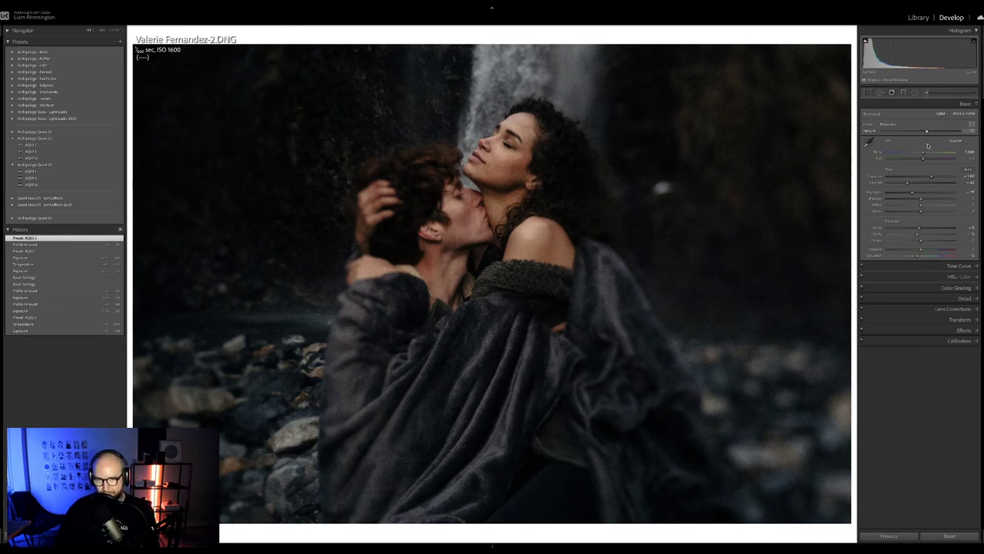
double_click(868, 130)
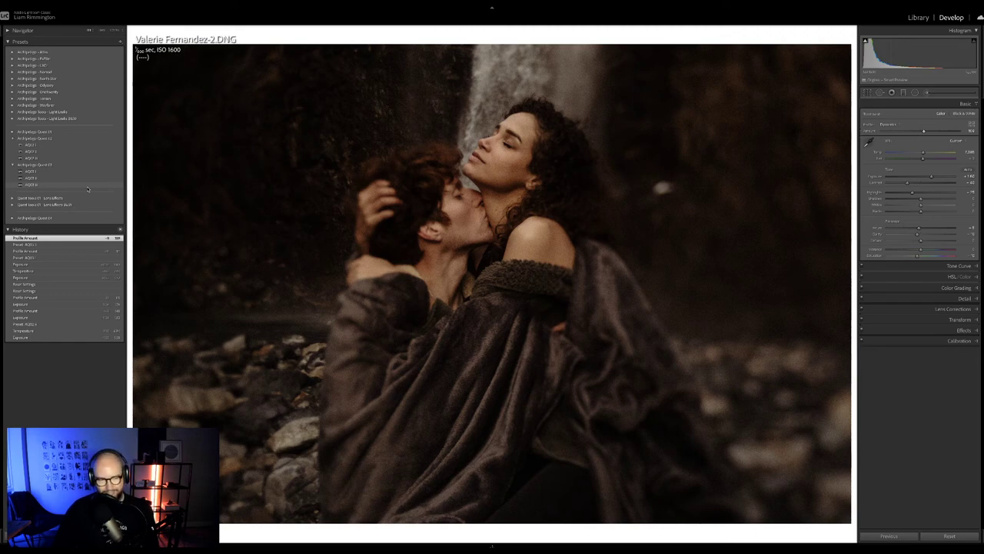
left_click(87, 170)
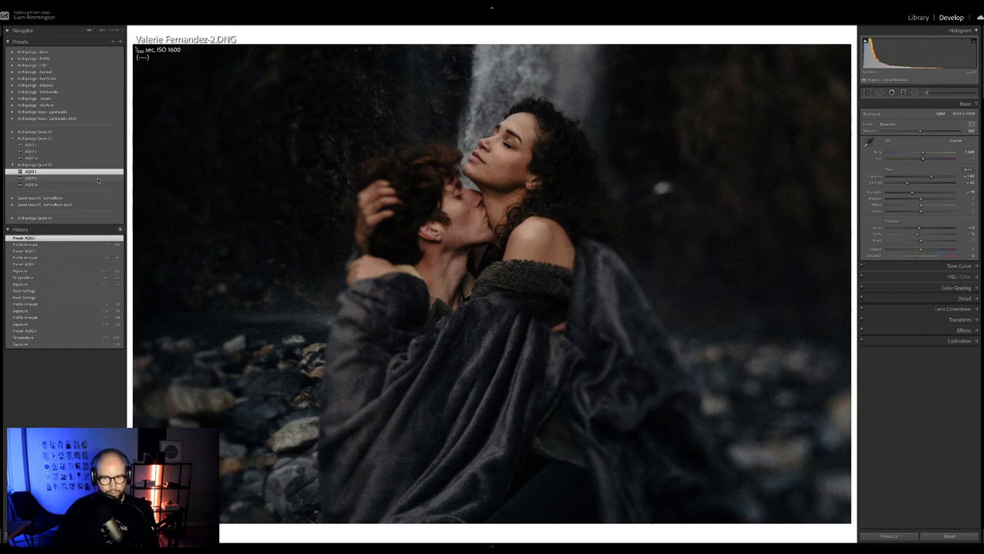
left_click(98, 178)
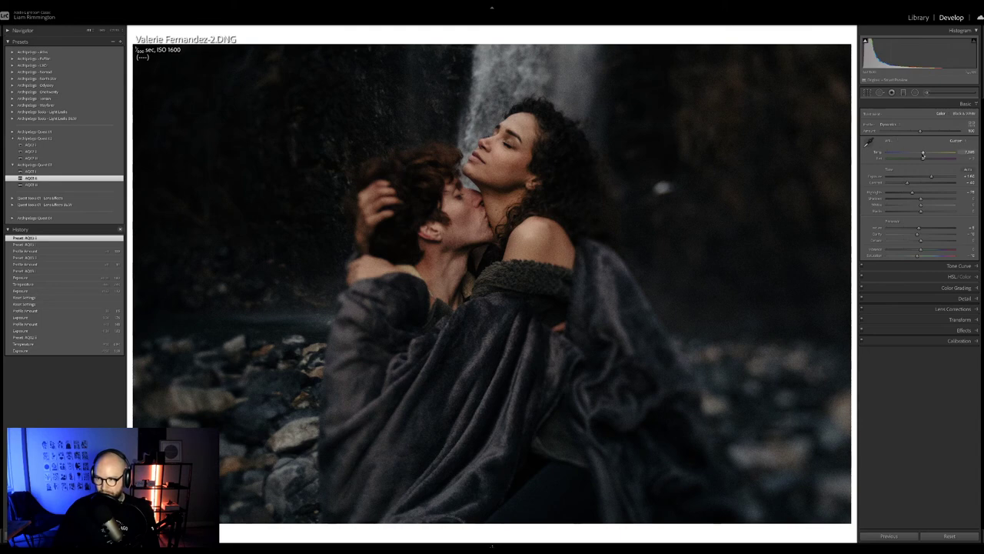
left_click(923, 155)
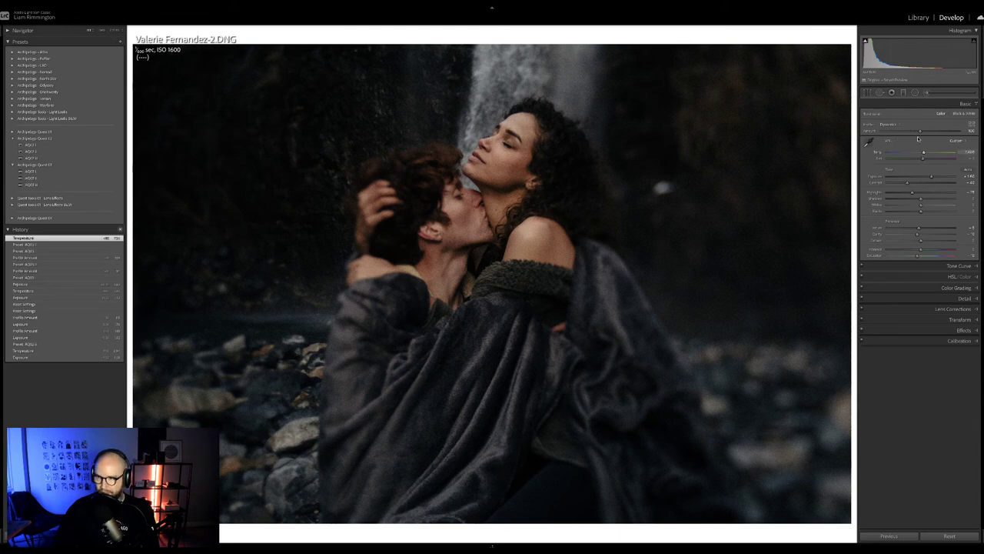
left_click_drag(920, 133, 881, 131)
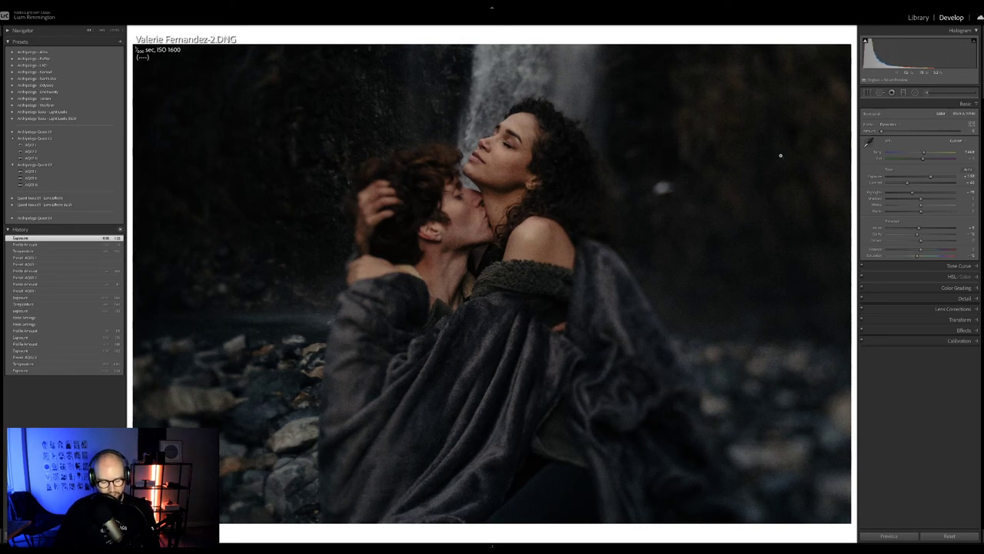
- Compare the waterfall couple Before/After up close, adjust the profile Amount, and return to single view
key("y")
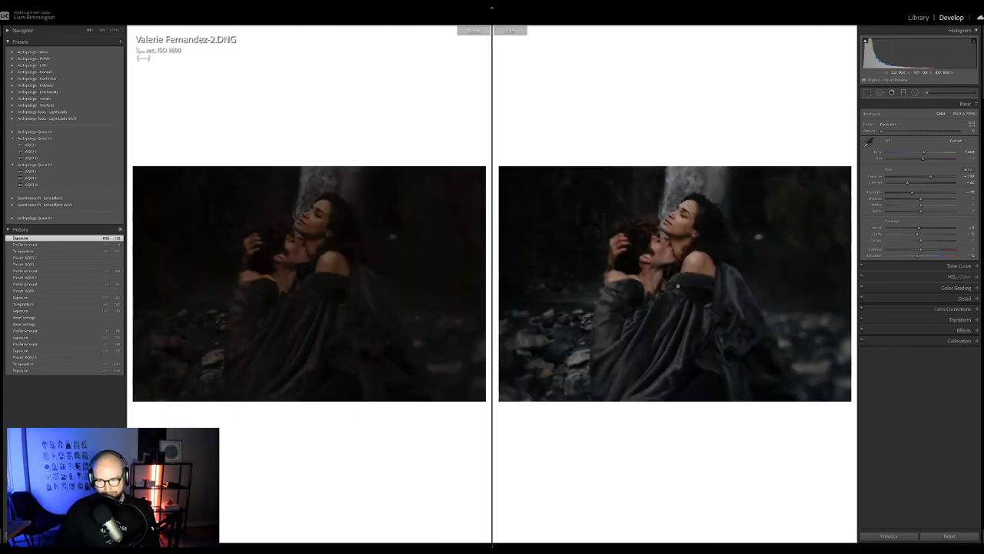
left_click(680, 253)
left_click_drag(673, 234, 695, 221)
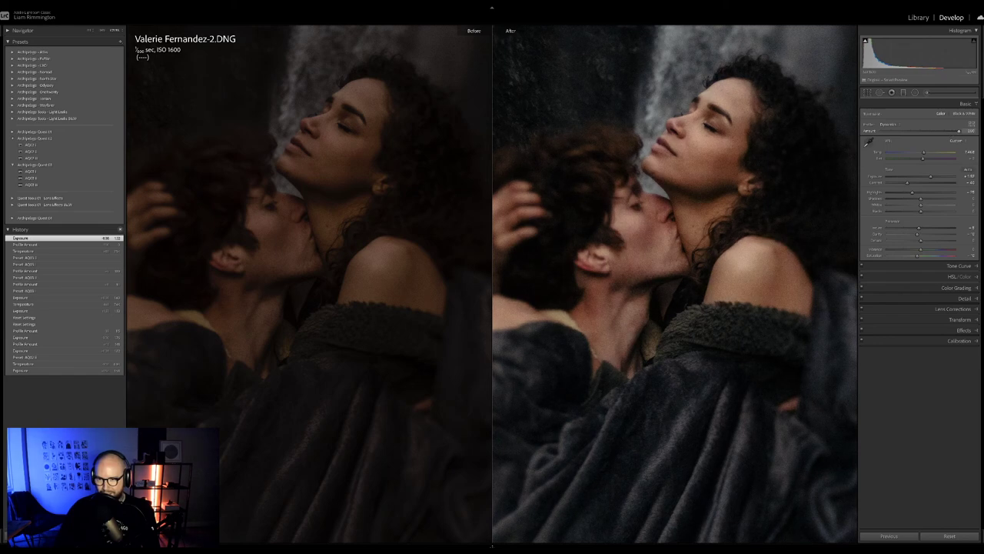
left_click(961, 131)
key("z")
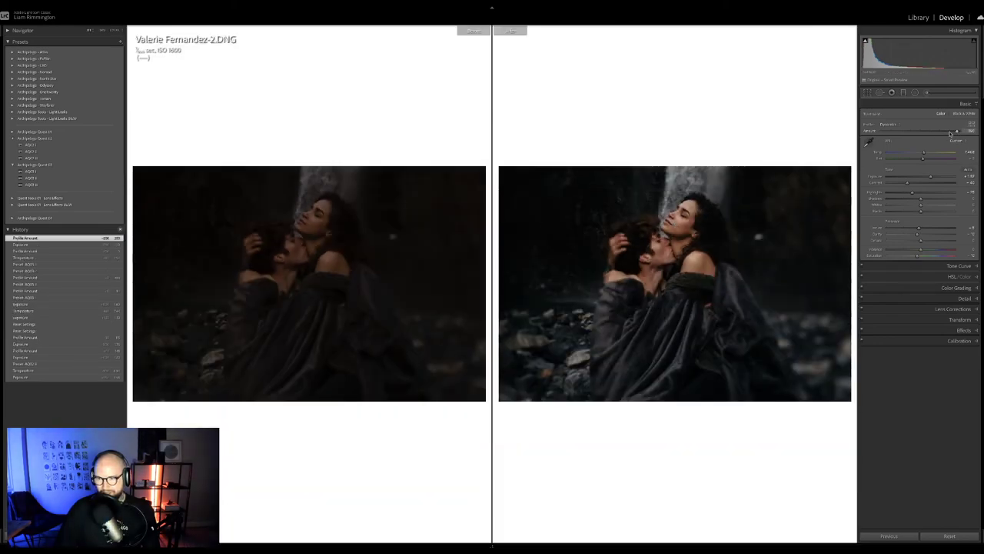
mouse_move(951, 135)
left_mouse_down()
mouse_move(914, 135)
mouse_move(941, 133)
left_mouse_up()
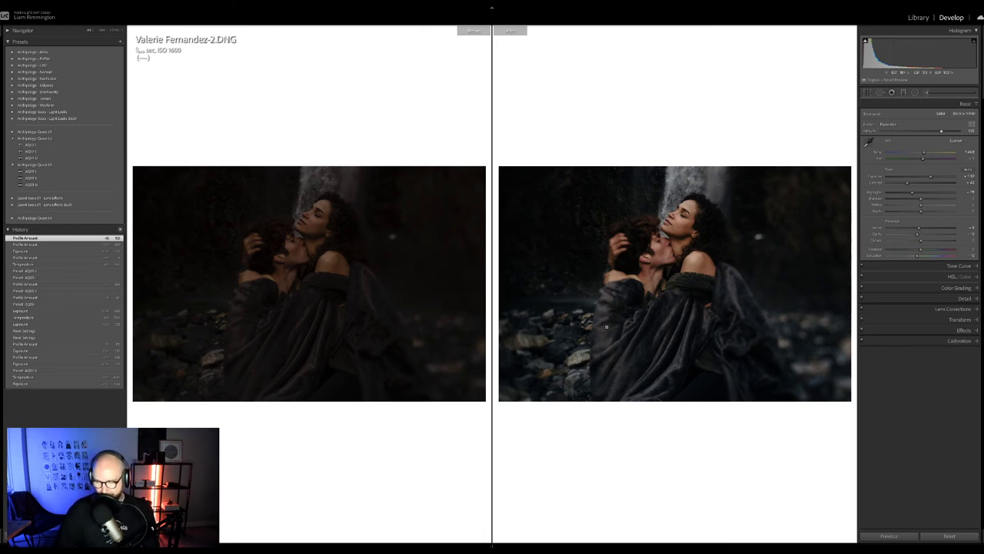
key("y")
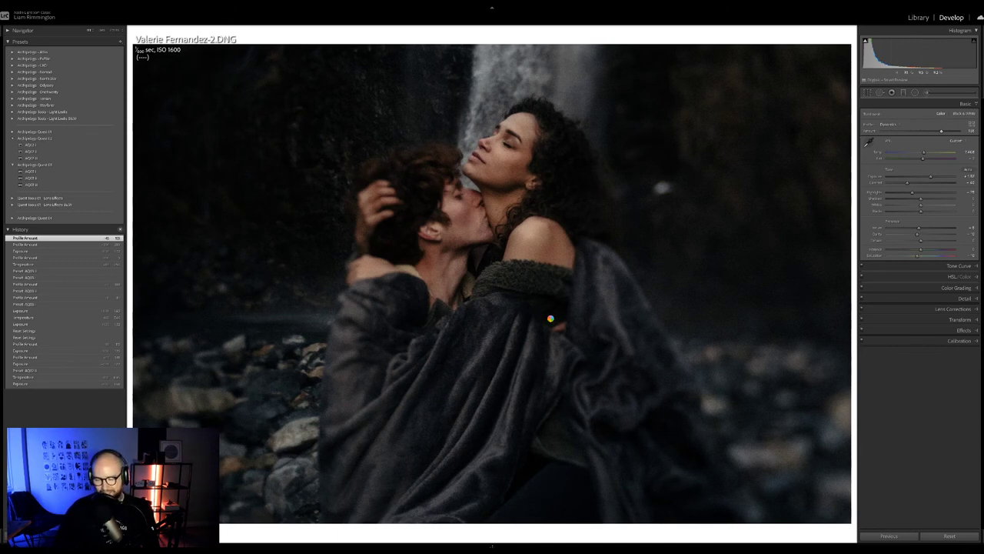
- Switch to the Library Grid view of all 18 photos
key("g")
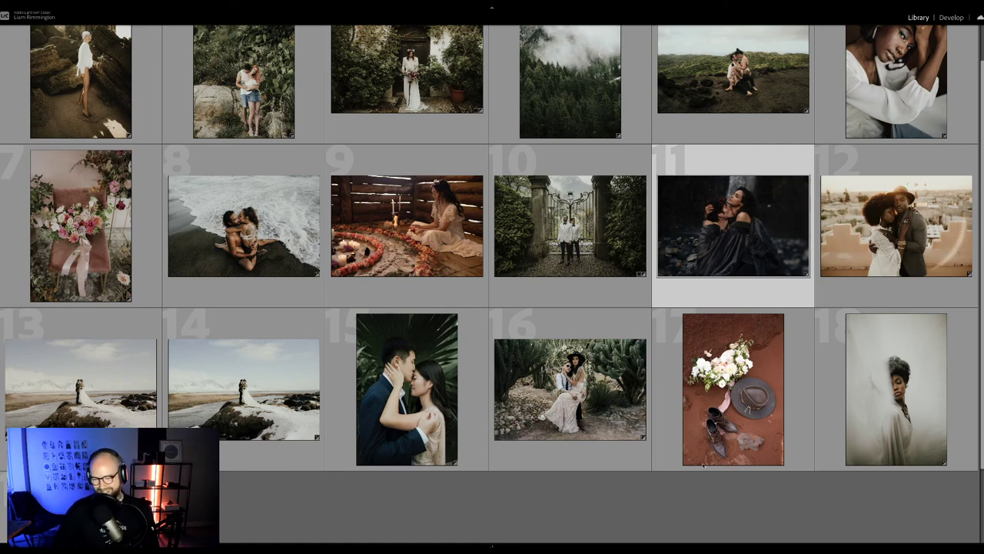
- Select thumbnail 17, the bouquet, hat and boots flat-lay, and open it in Develop
scroll(577, 462, "down", 1)
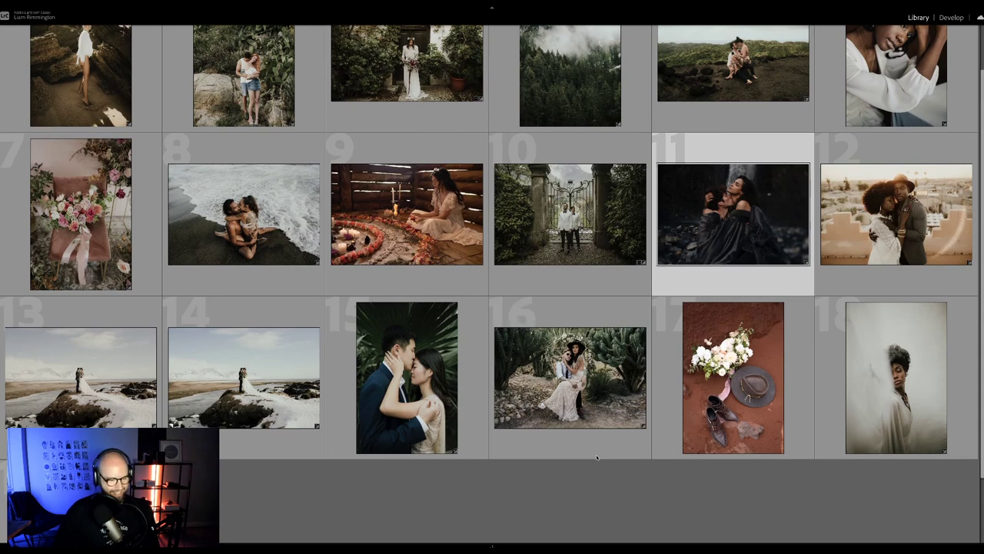
scroll(596, 456, "up", 1)
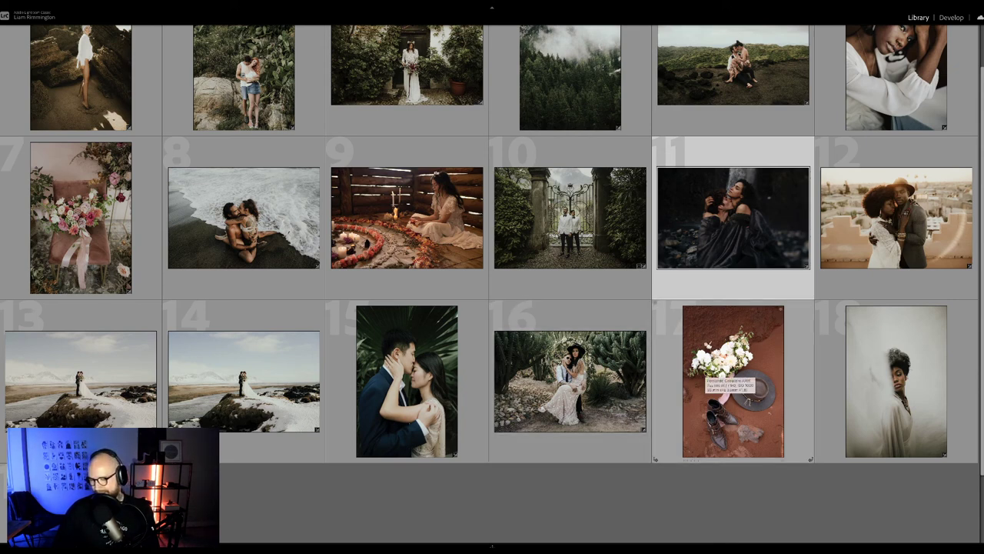
left_click(736, 362)
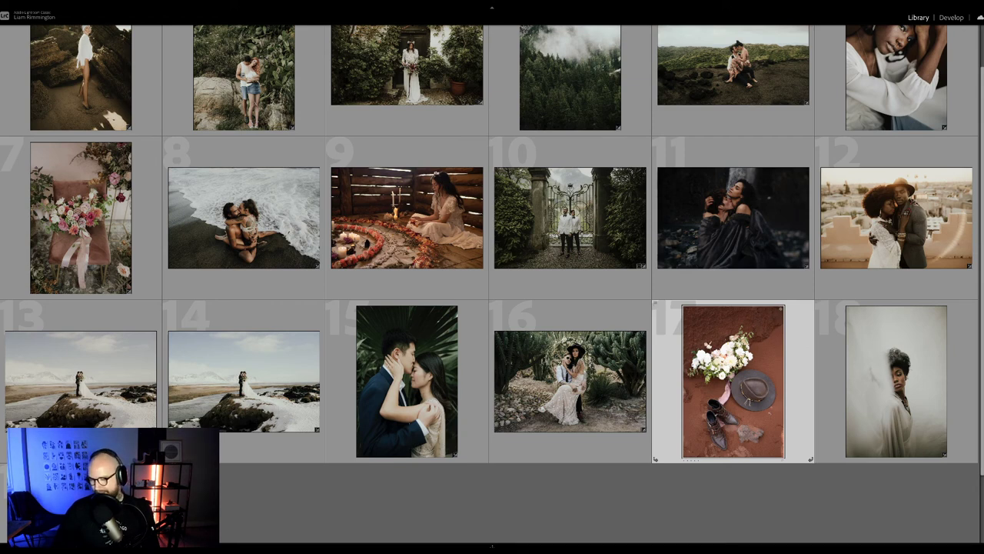
key("d")
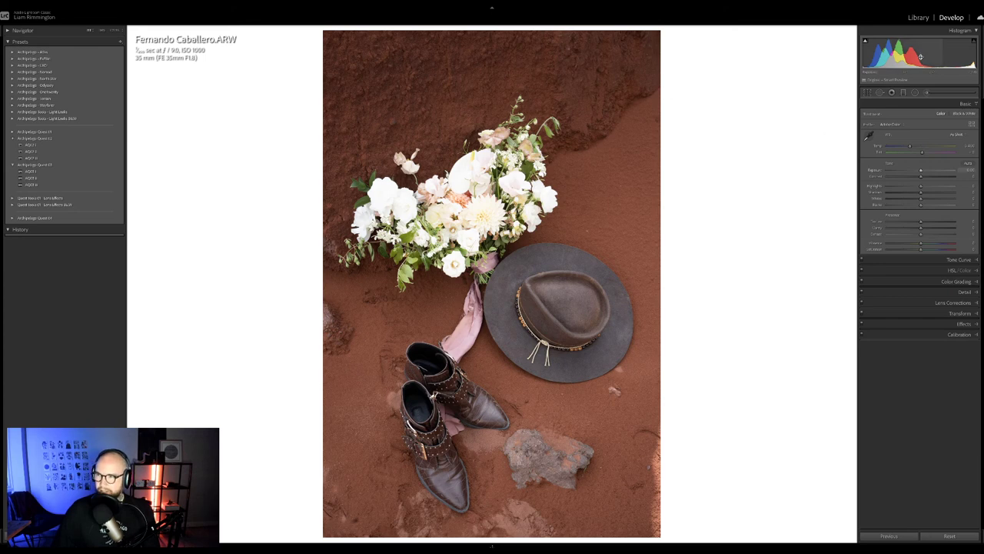
- Apply the AQ 3 preset to the flat-lay, retune exposure and profile Amount, then return to the grid
left_click_drag(941, 54, 927, 53)
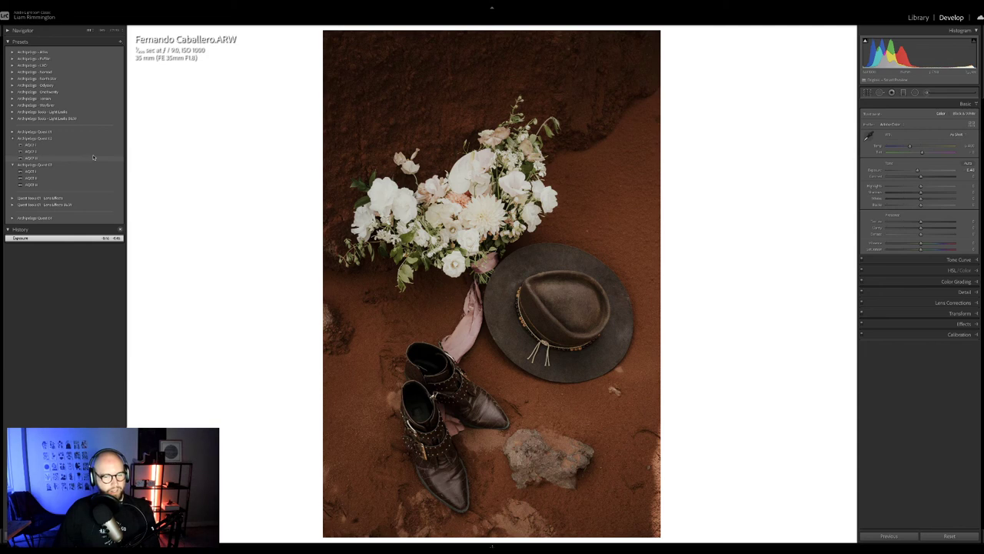
left_click(100, 158)
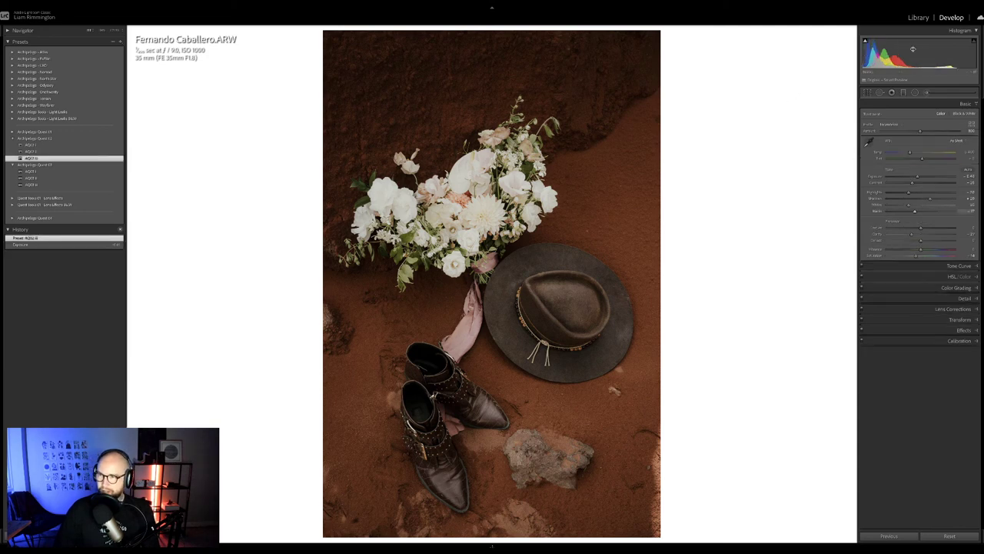
left_click_drag(921, 132, 886, 132)
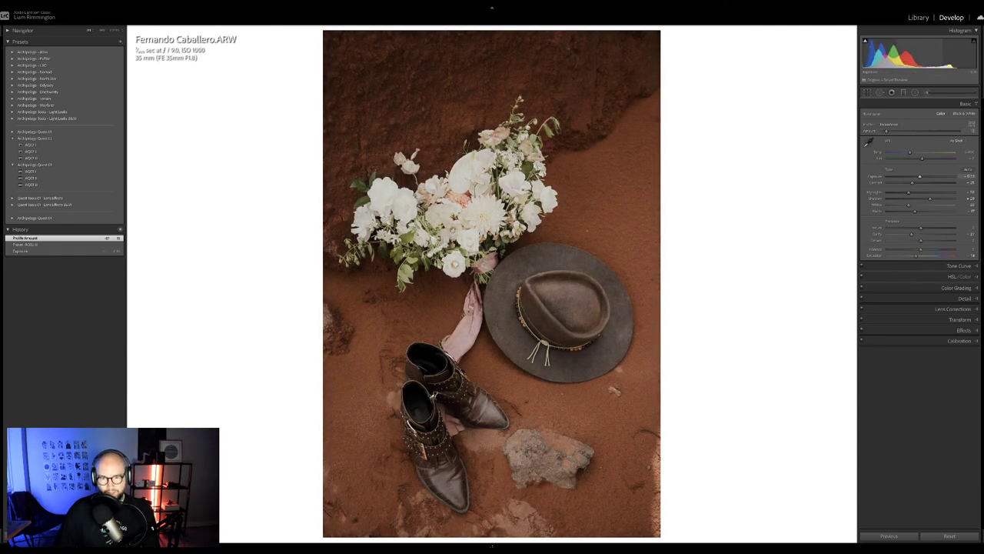
left_click_drag(915, 54, 891, 58)
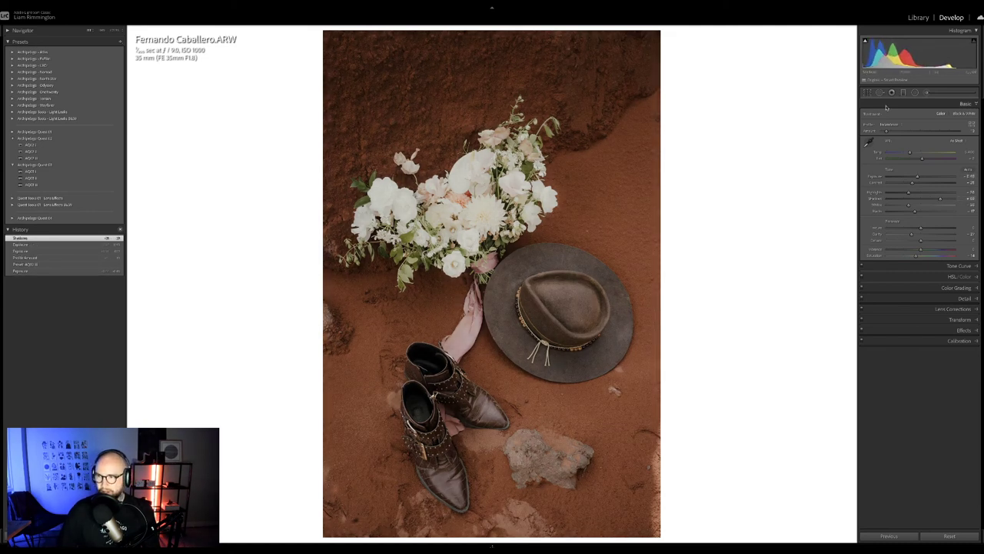
left_click_drag(977, 135, 977, 135)
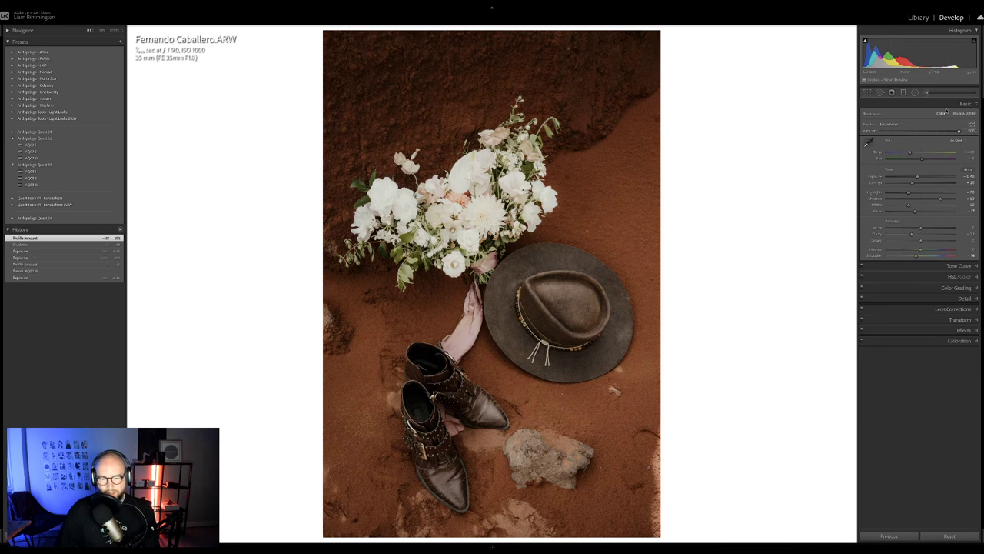
left_click_drag(923, 55, 915, 58)
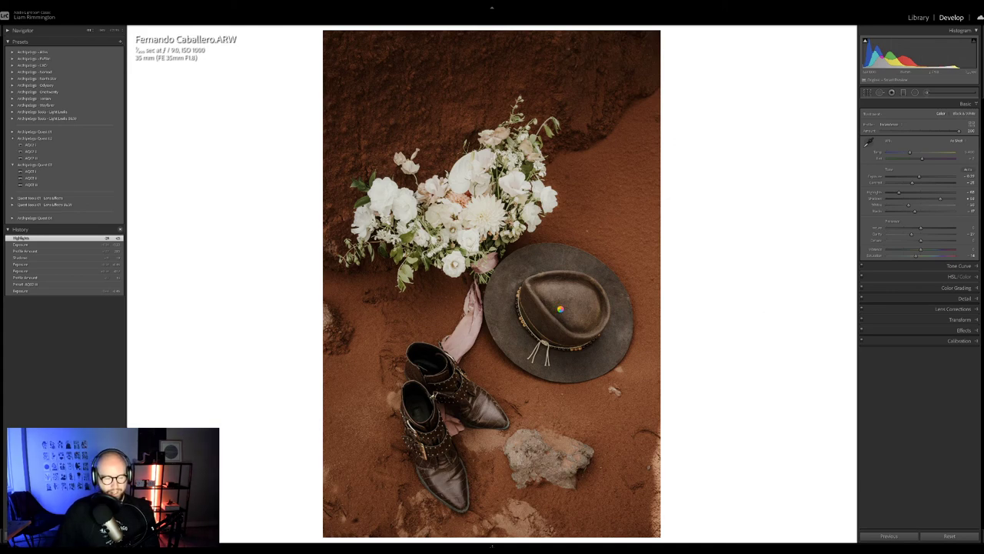
key("g")
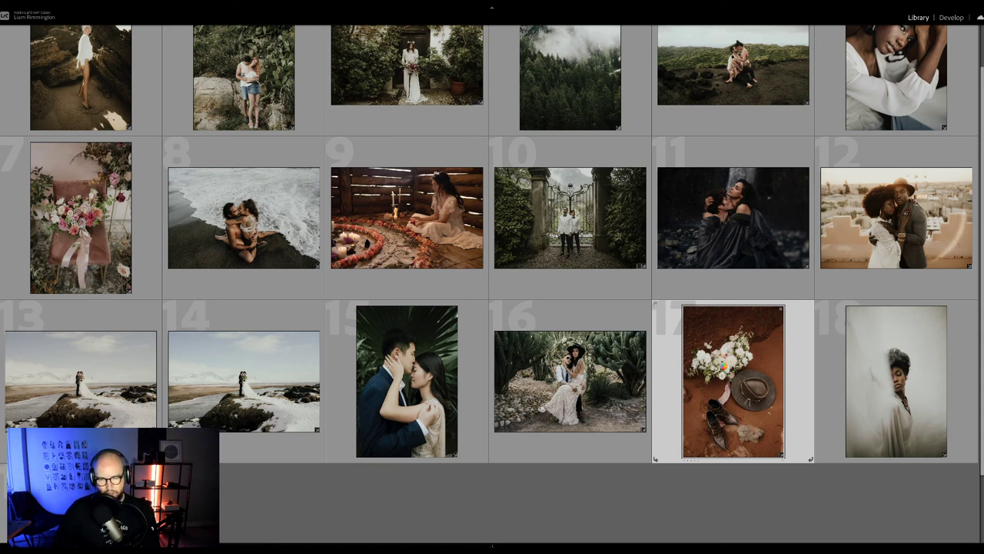
- Reopen the flat-lay in Develop and nudge its exposure, temperature, highlights and contrast
key("d")
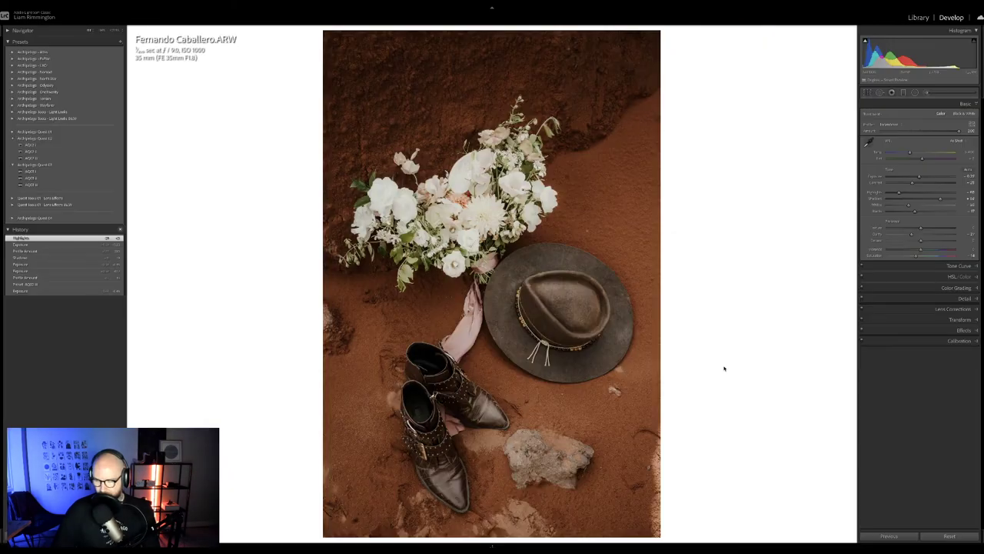
mouse_move(917, 53)
left_mouse_down()
mouse_move(932, 52)
mouse_move(915, 52)
left_mouse_up()
left_click_drag(909, 152, 913, 153)
left_click_drag(953, 54, 933, 56)
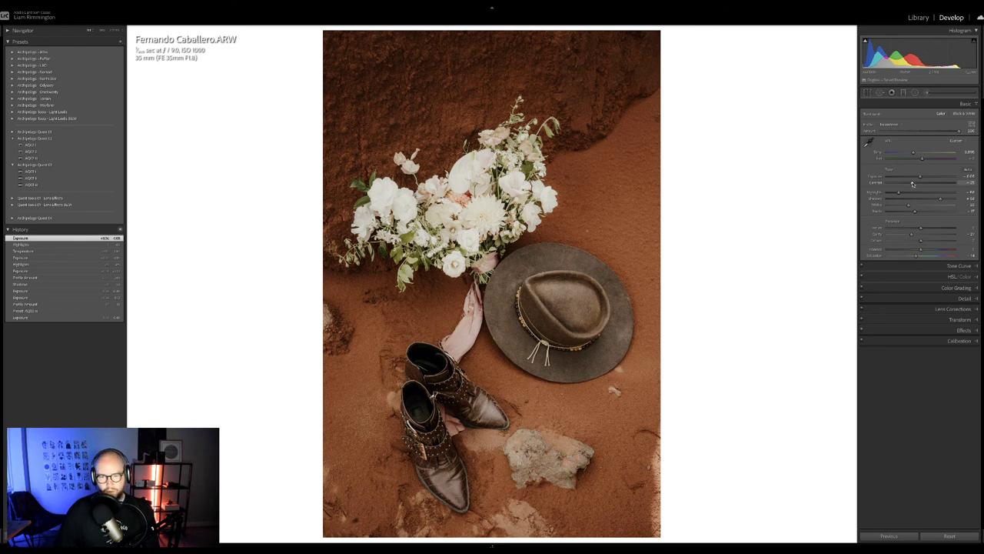
left_click_drag(913, 183, 916, 183)
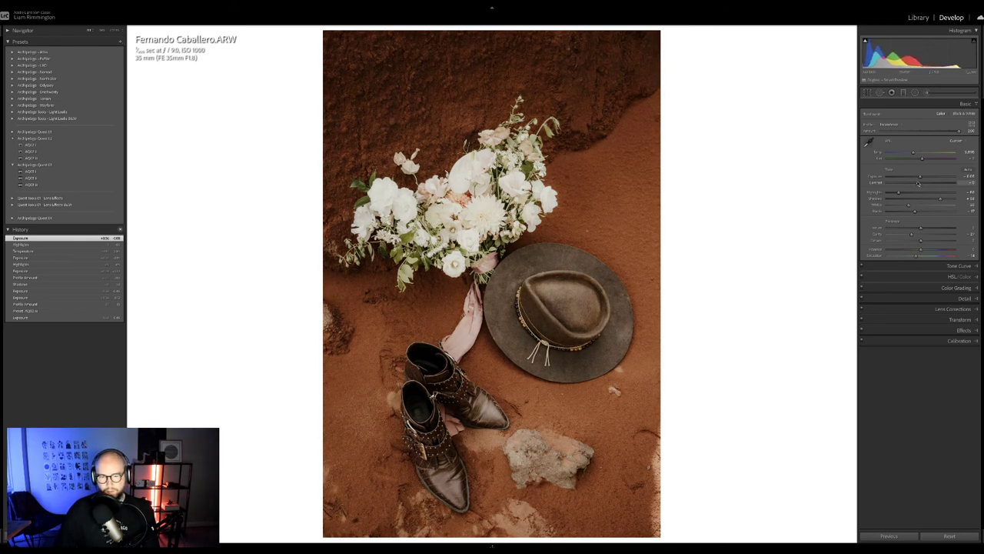
left_click_drag(917, 183, 919, 183)
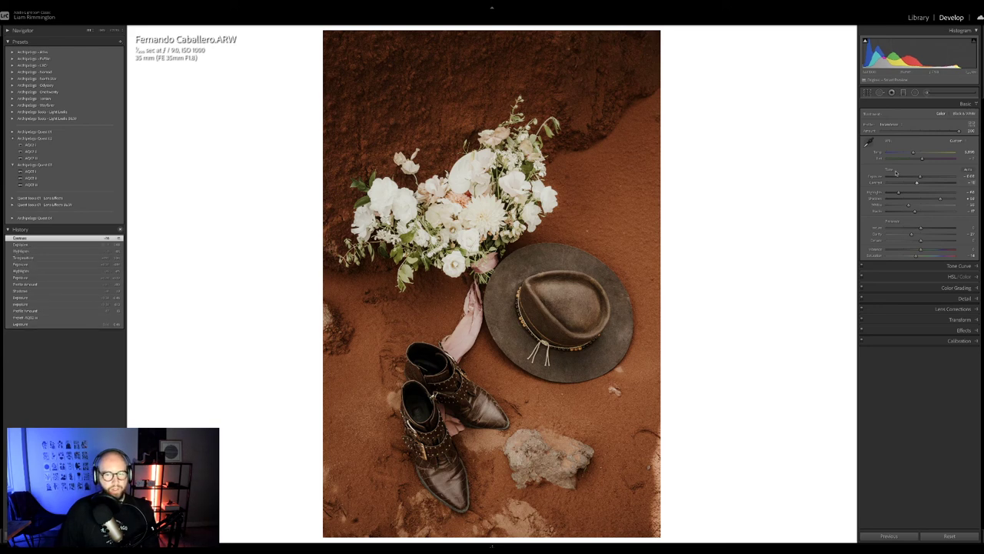
- Lower the preset's Profile Amount, raise contrast, and show the Before/After side-by-side view
left_click_drag(953, 132, 804, 133)
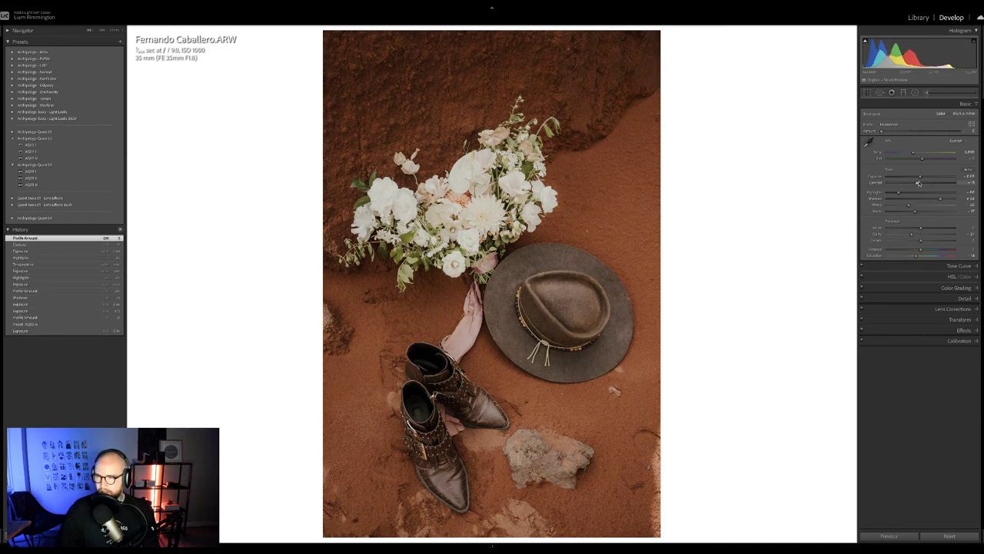
left_click_drag(917, 183, 919, 183)
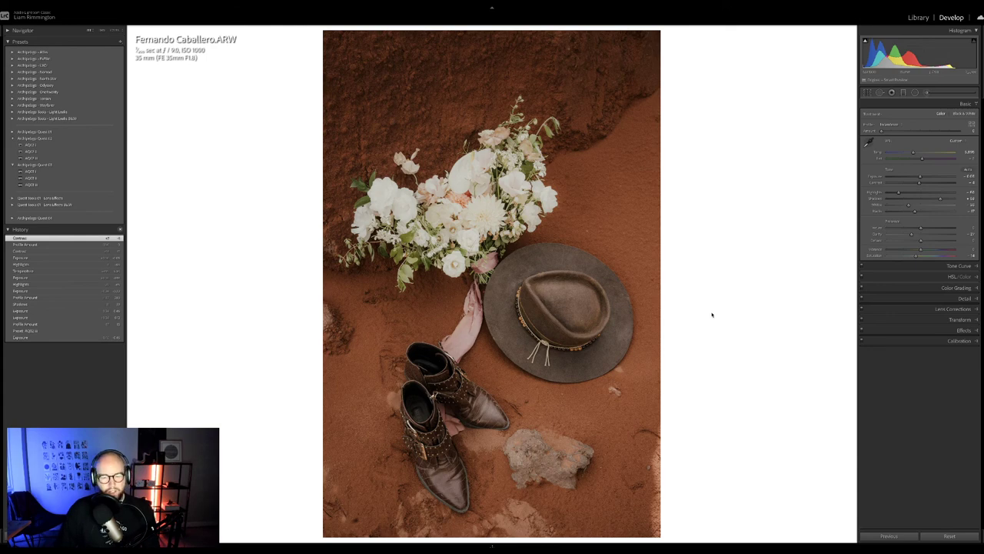
key("y")
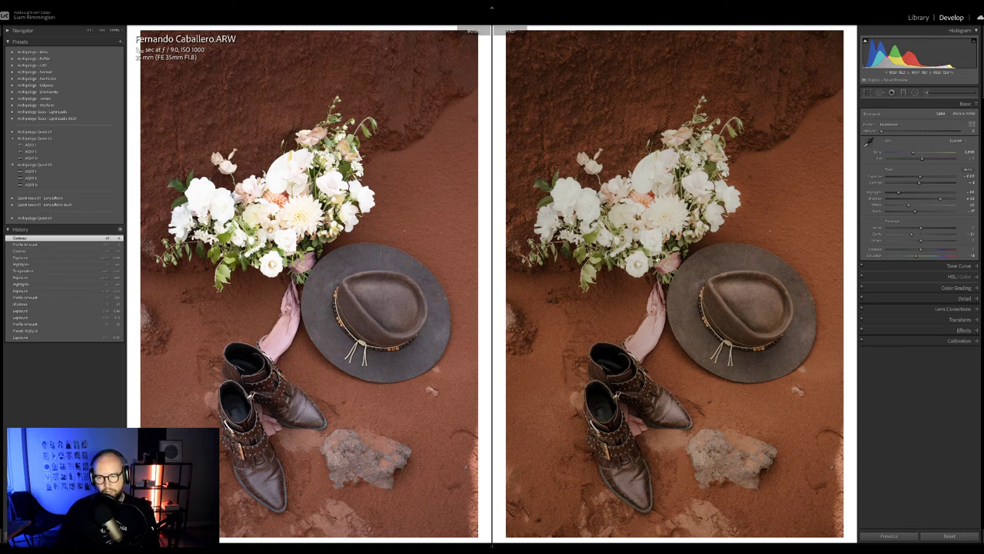
- Zoom both panes into the bouquet and hat, zoom back out, then return to the Library grid
left_click(660, 263)
key("ctrl+minus")
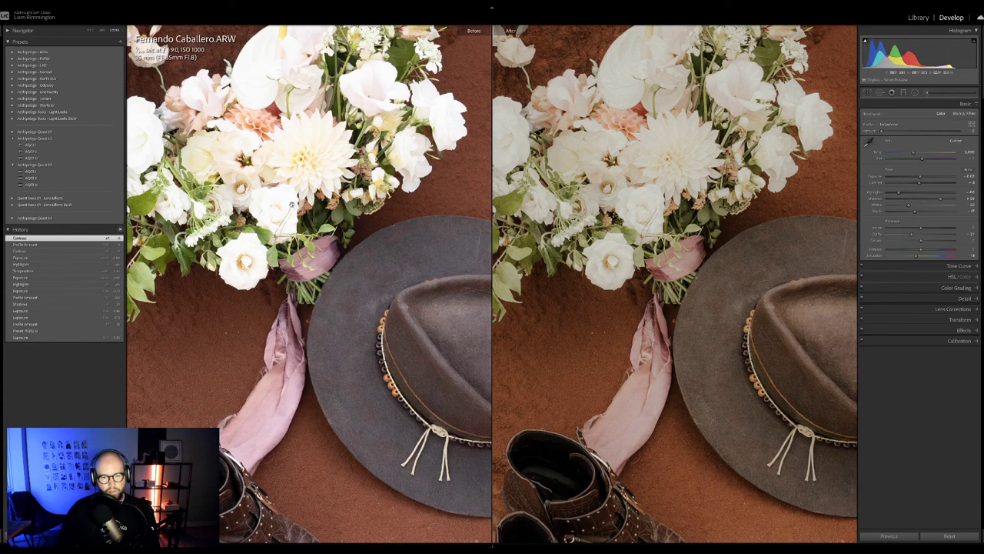
scroll(399, 326, "down", 5)
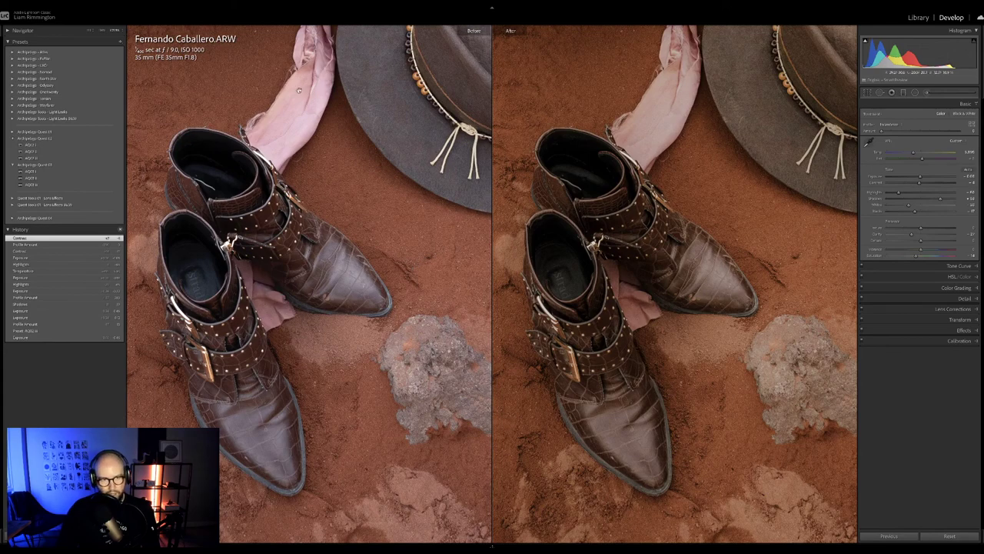
left_click_drag(353, 285, 161, 382)
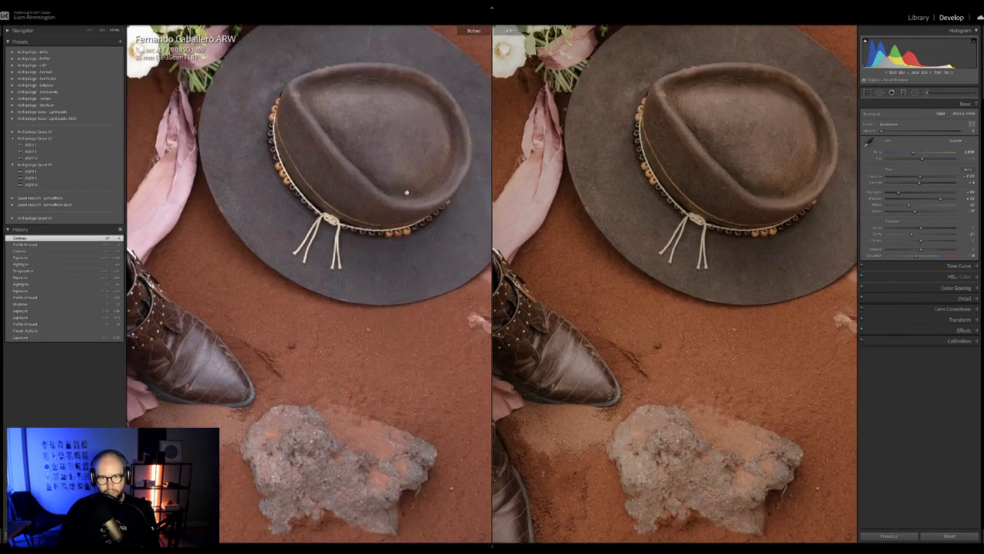
scroll(407, 191, "up", 3)
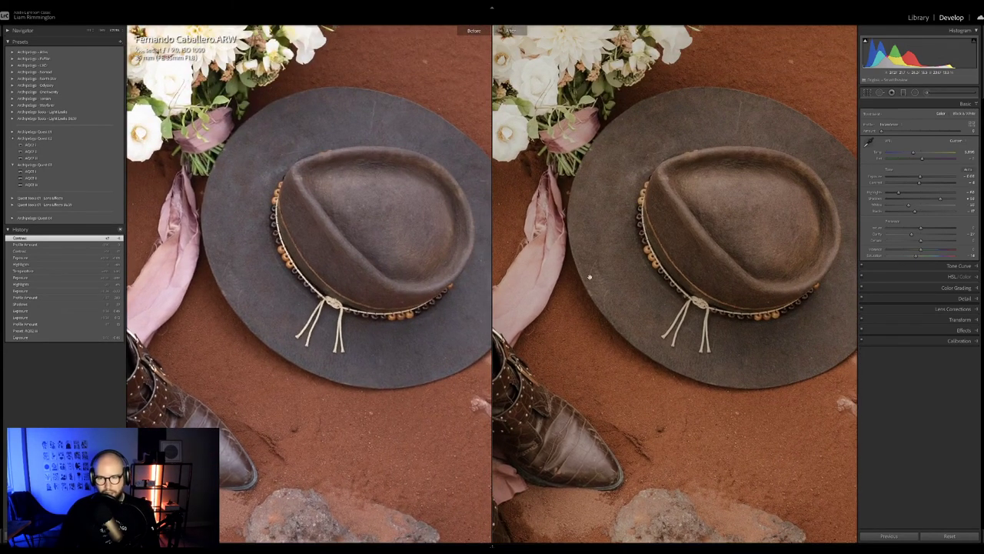
left_click(651, 286)
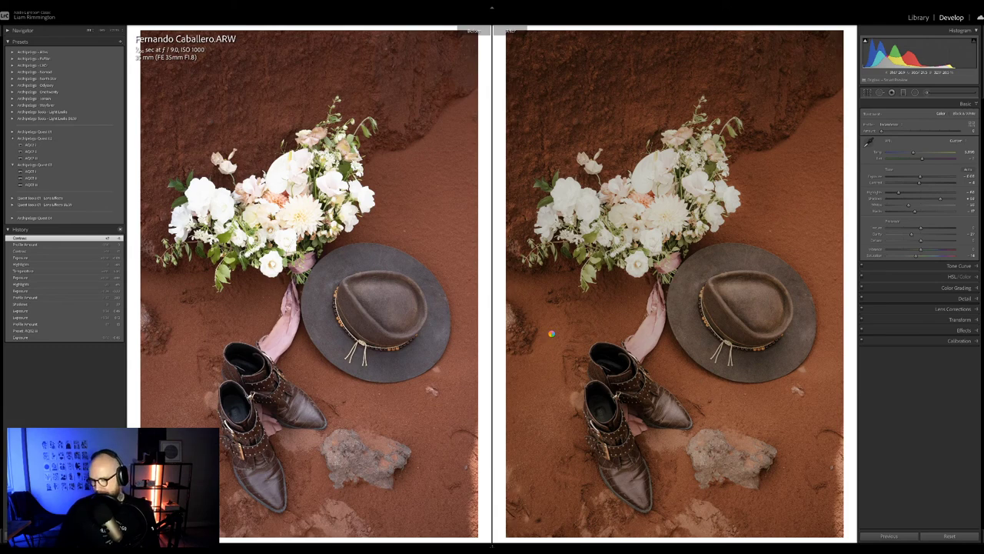
key("g")
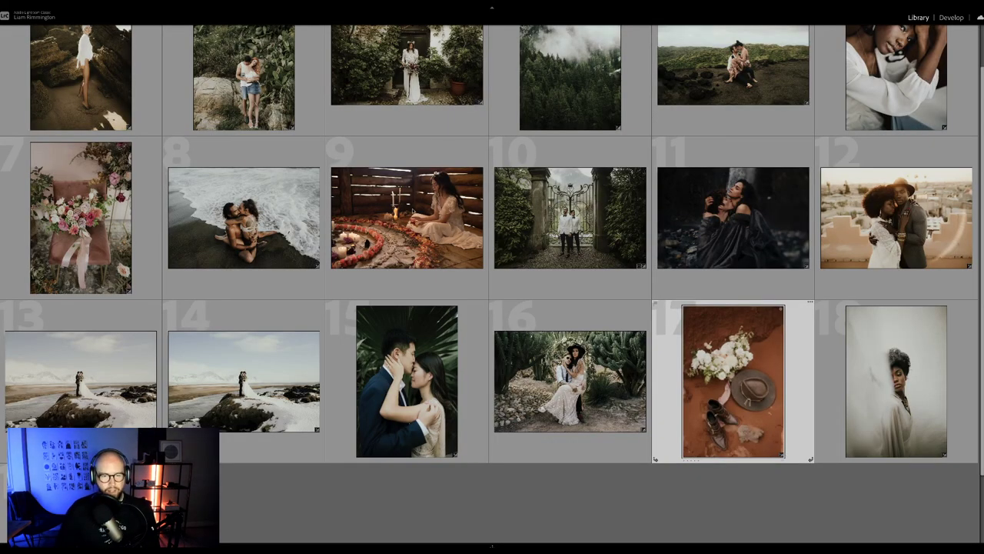
- Open the candle-lit bride photo in Develop and rotate it slightly to level it
left_click(391, 222)
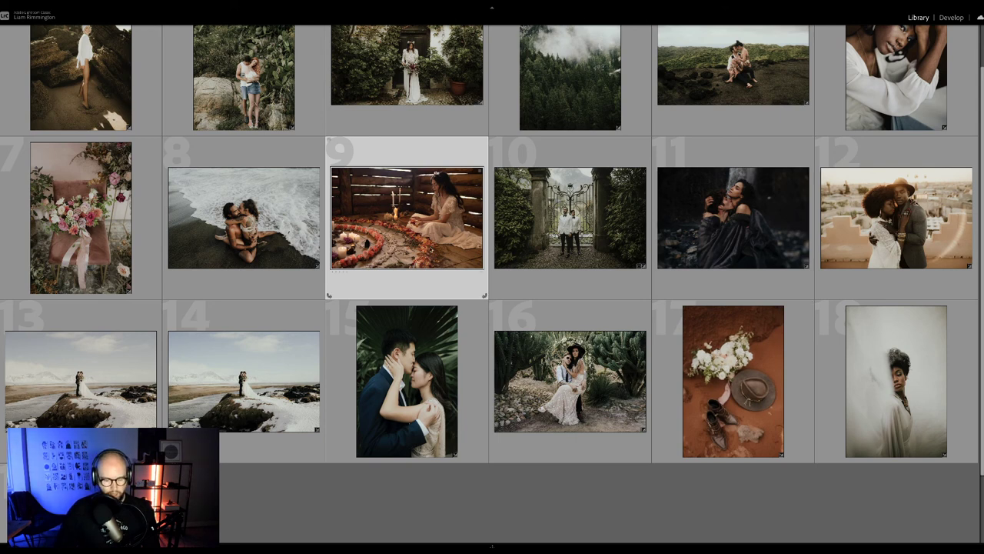
key("d")
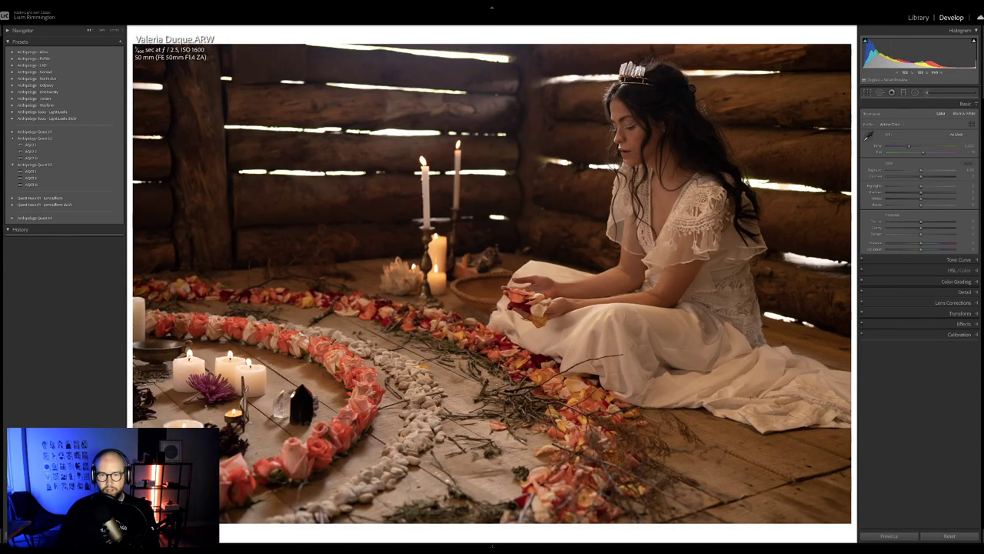
key("r")
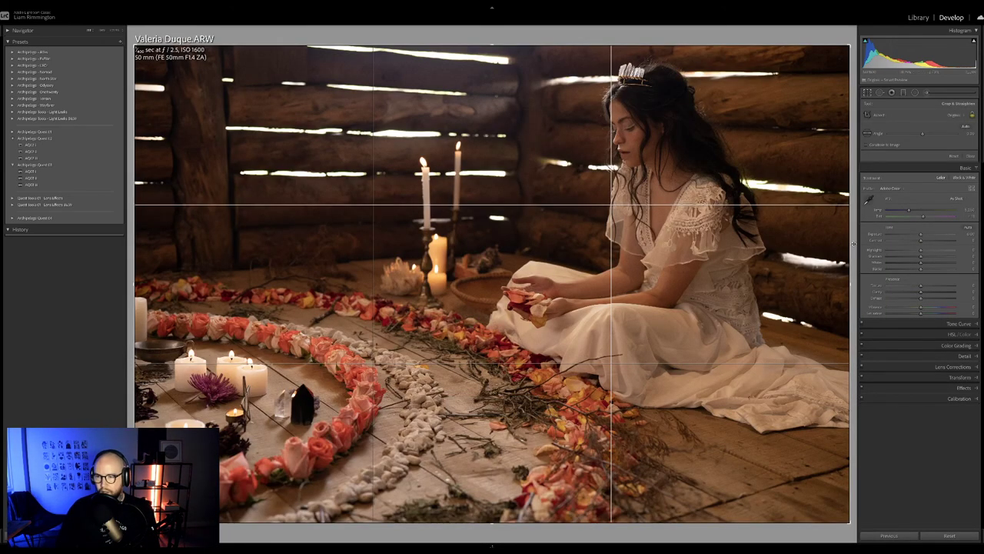
mouse_move(854, 243)
left_mouse_down()
mouse_move(853, 258)
mouse_move(854, 236)
left_mouse_up()
key("d")
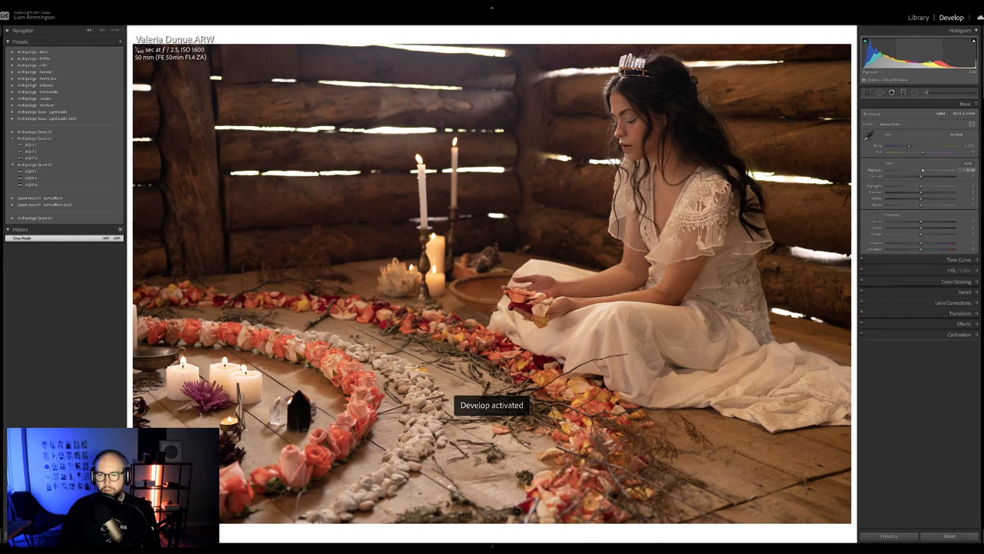
- Adjust its exposure, cool the temperature to about 4,978, and apply an AQS preset
key("equal")
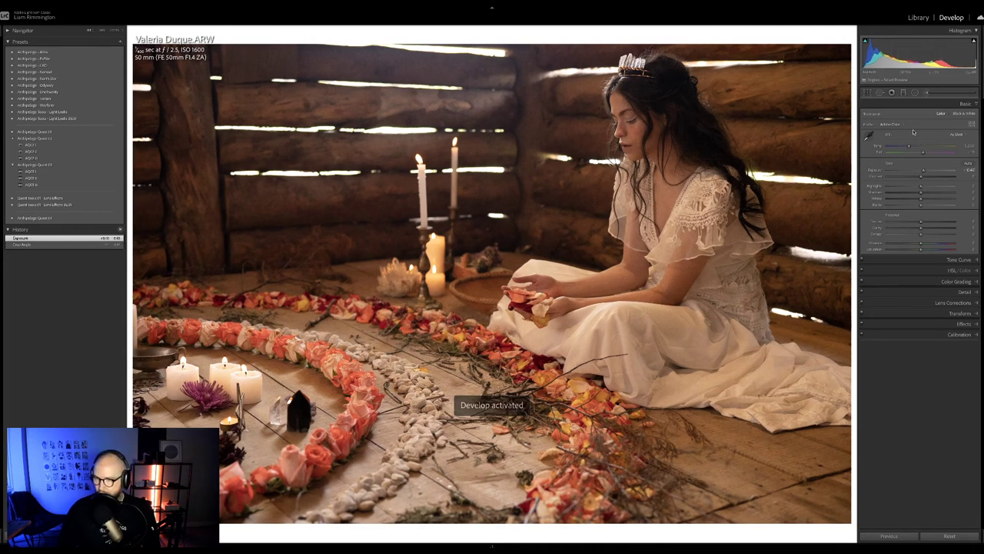
left_click_drag(908, 146, 905, 147)
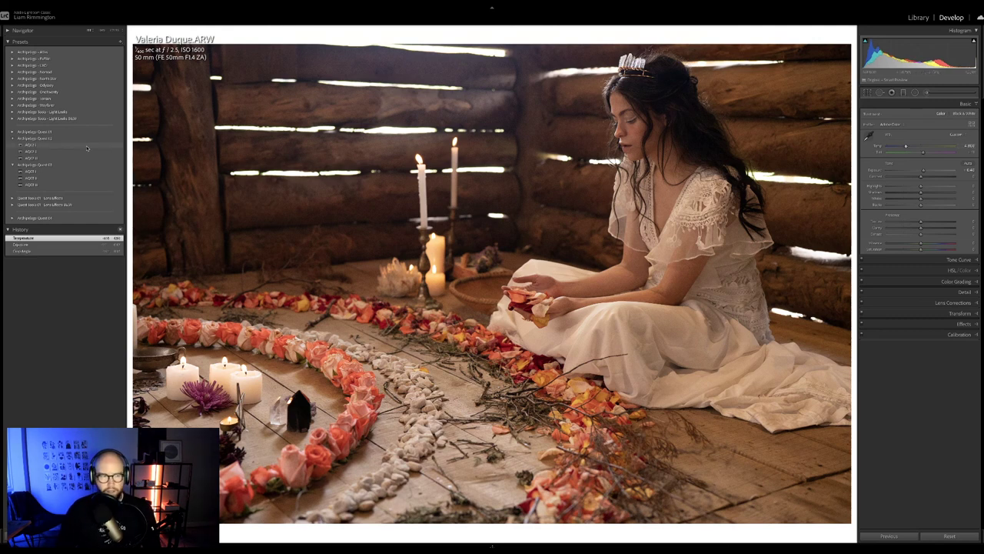
mouse_move(86, 147)
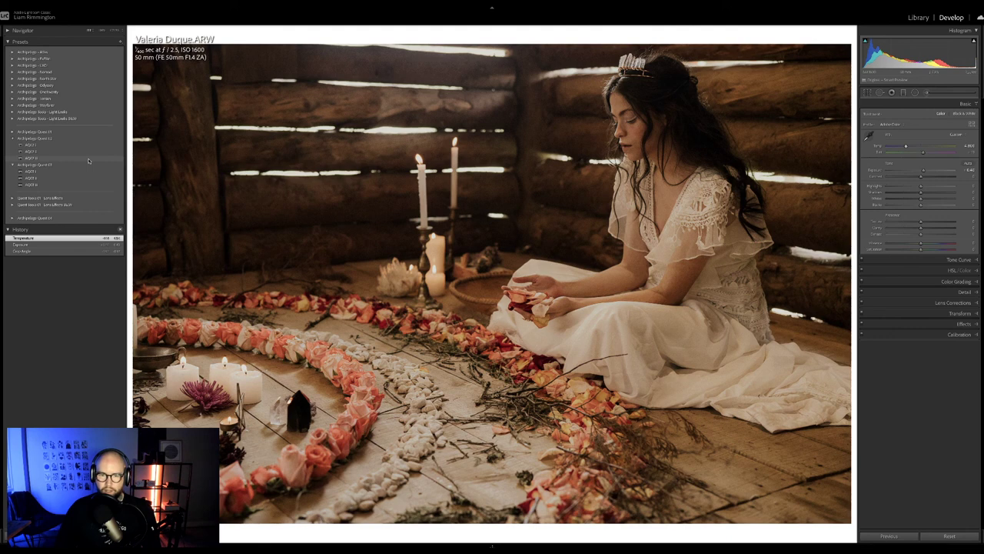
left_click(88, 159)
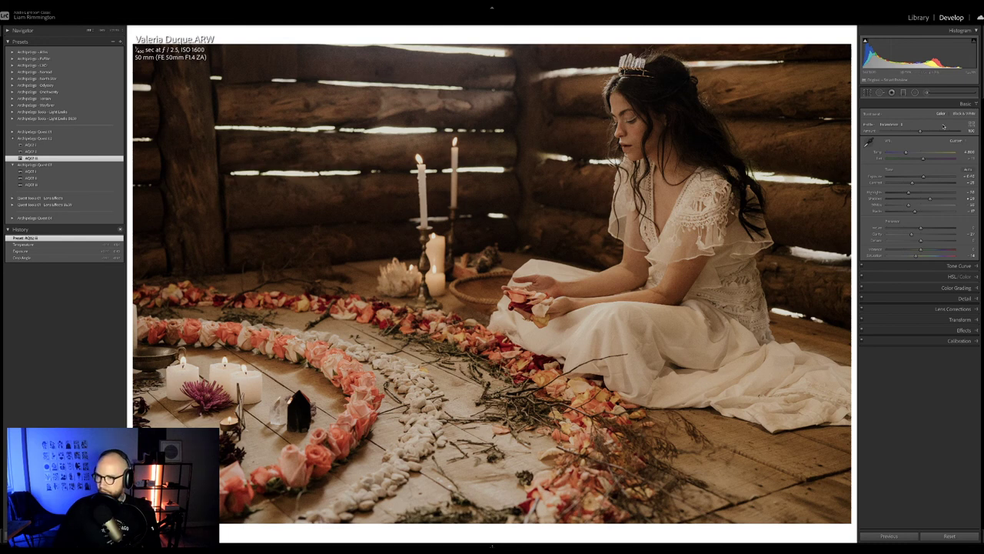
- Retune Profile Amount, Exposure and Contrast on the candle photo, then view Before/After side by side
left_click_drag(932, 130, 959, 130)
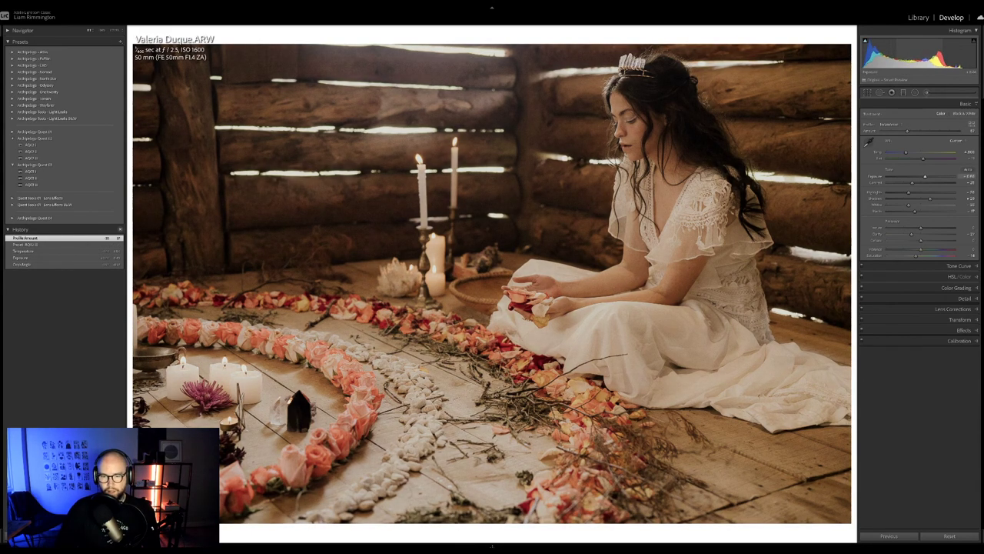
left_click_drag(938, 60, 919, 58)
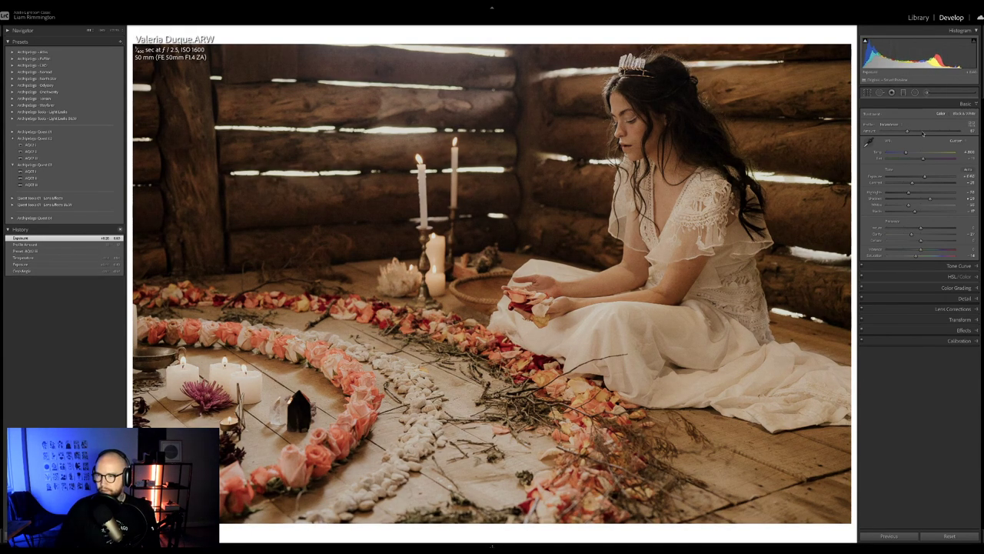
left_click_drag(912, 182, 924, 184)
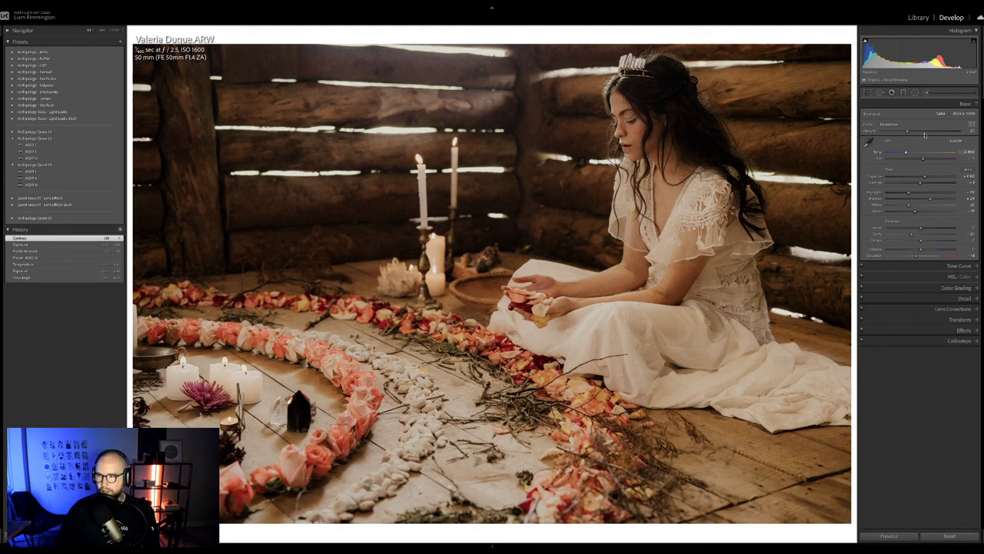
left_click_drag(908, 130, 927, 131)
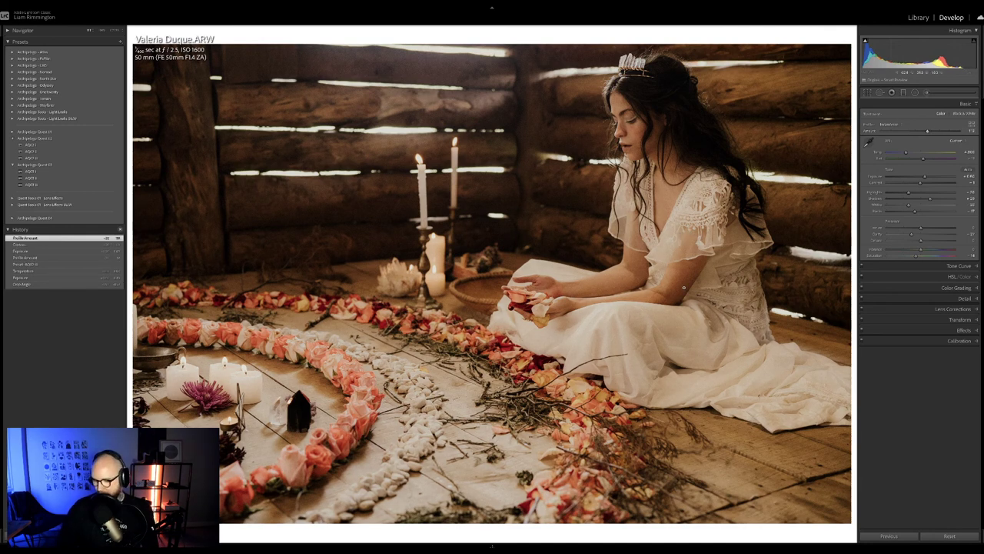
key("y")
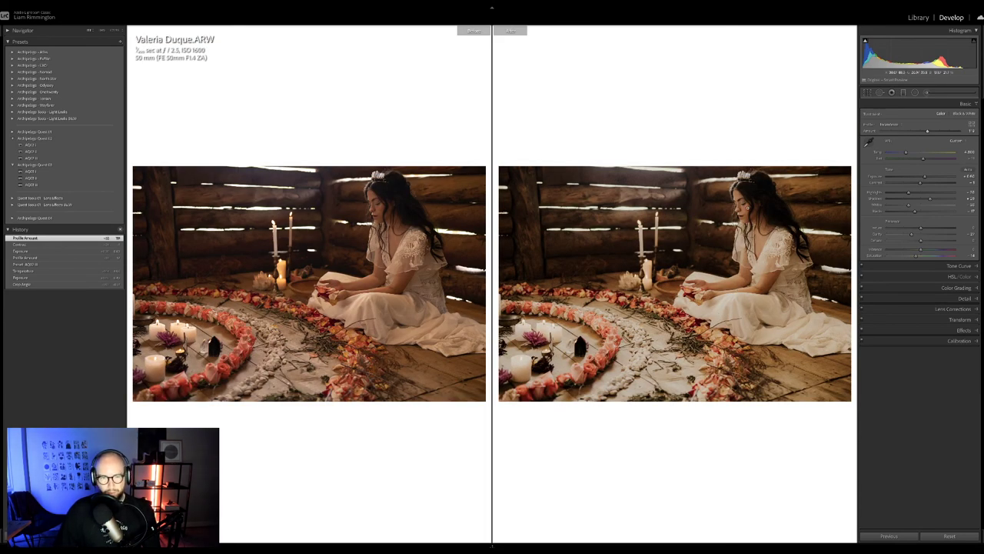
- Zoom both panes into the bride's face and petals, zoom out, then return to the single Loupe view
left_click(747, 208)
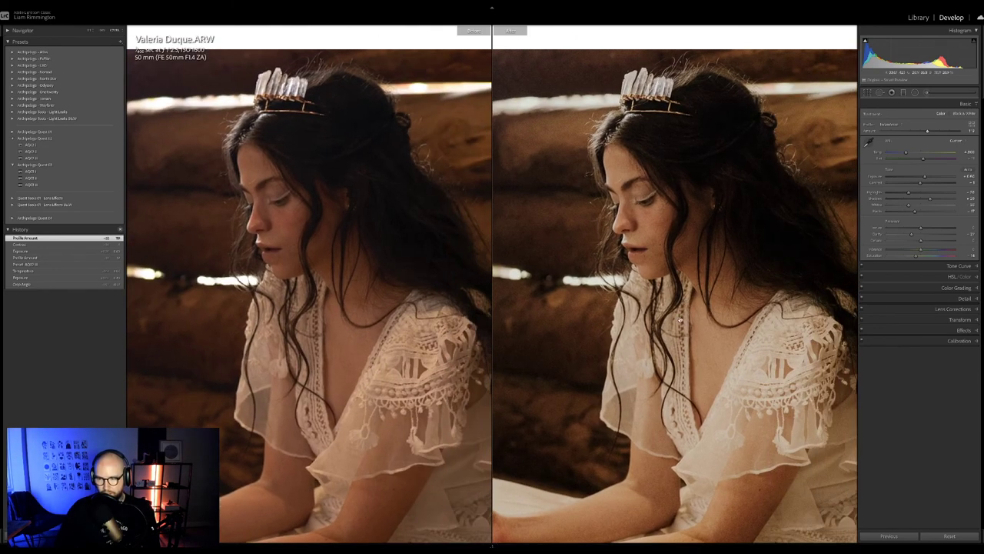
scroll(699, 288, "down", 5)
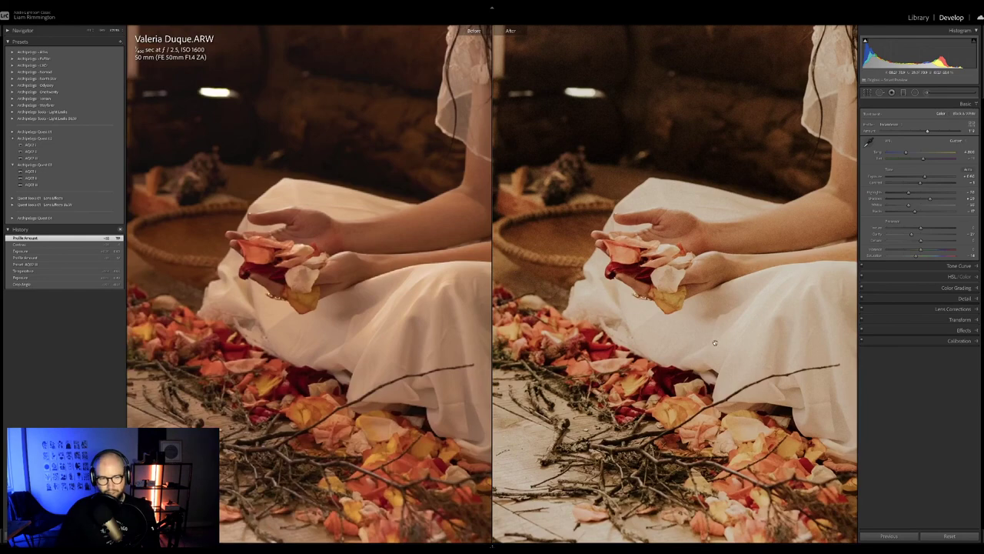
scroll(737, 267, "down", 3)
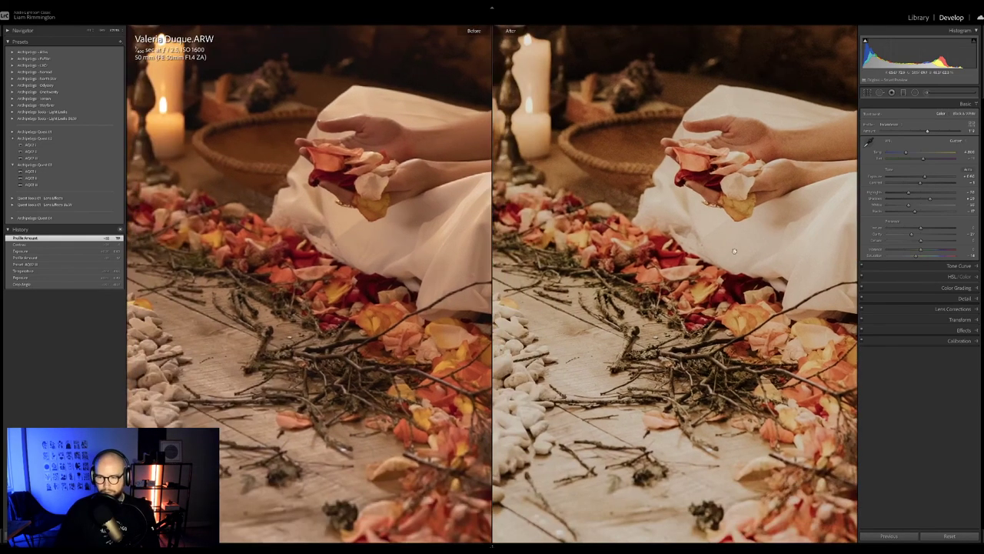
left_click(719, 312)
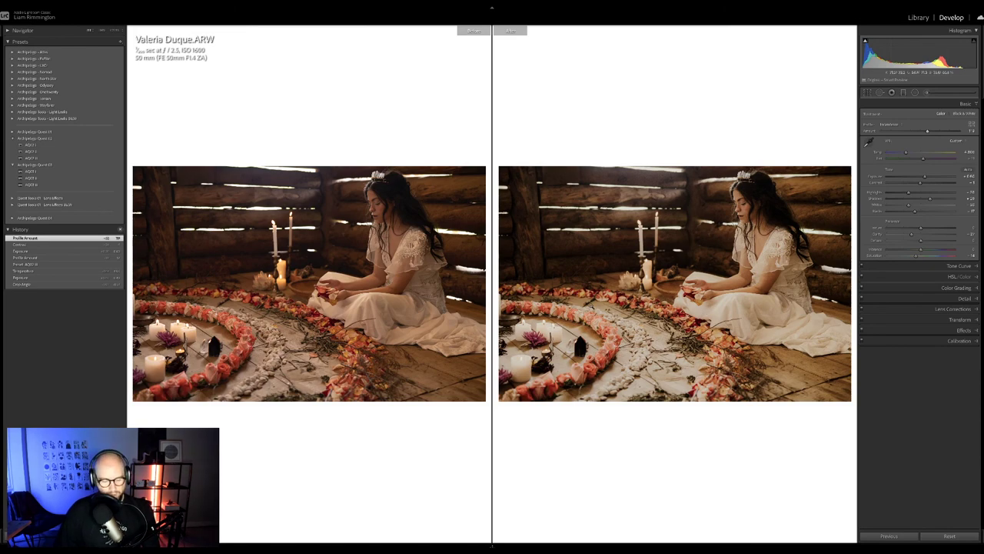
key("y")
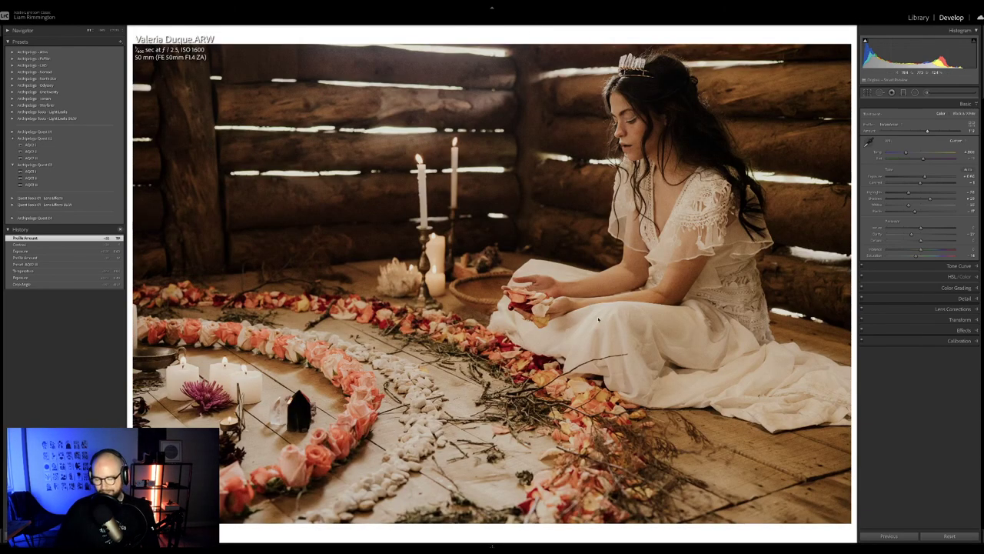